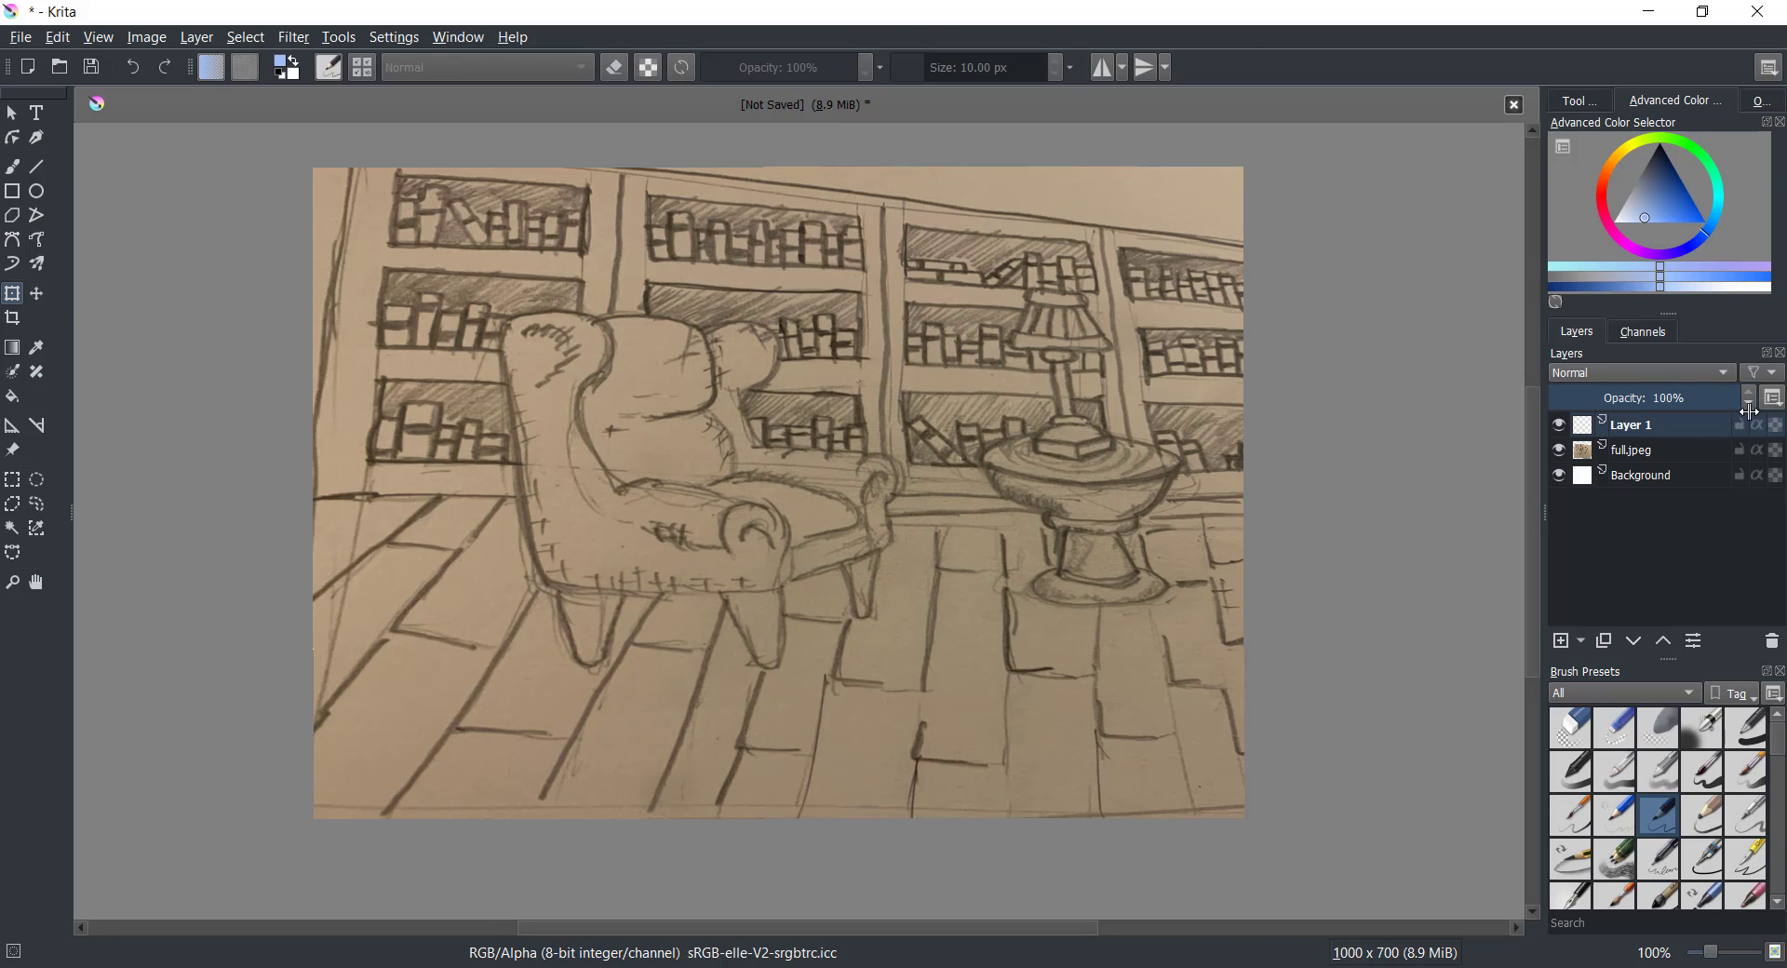
Fade the full.jpeg sketch layer to 48% opacity and pick an Ink brush preset
key(Page_Down)
click(1641, 397)
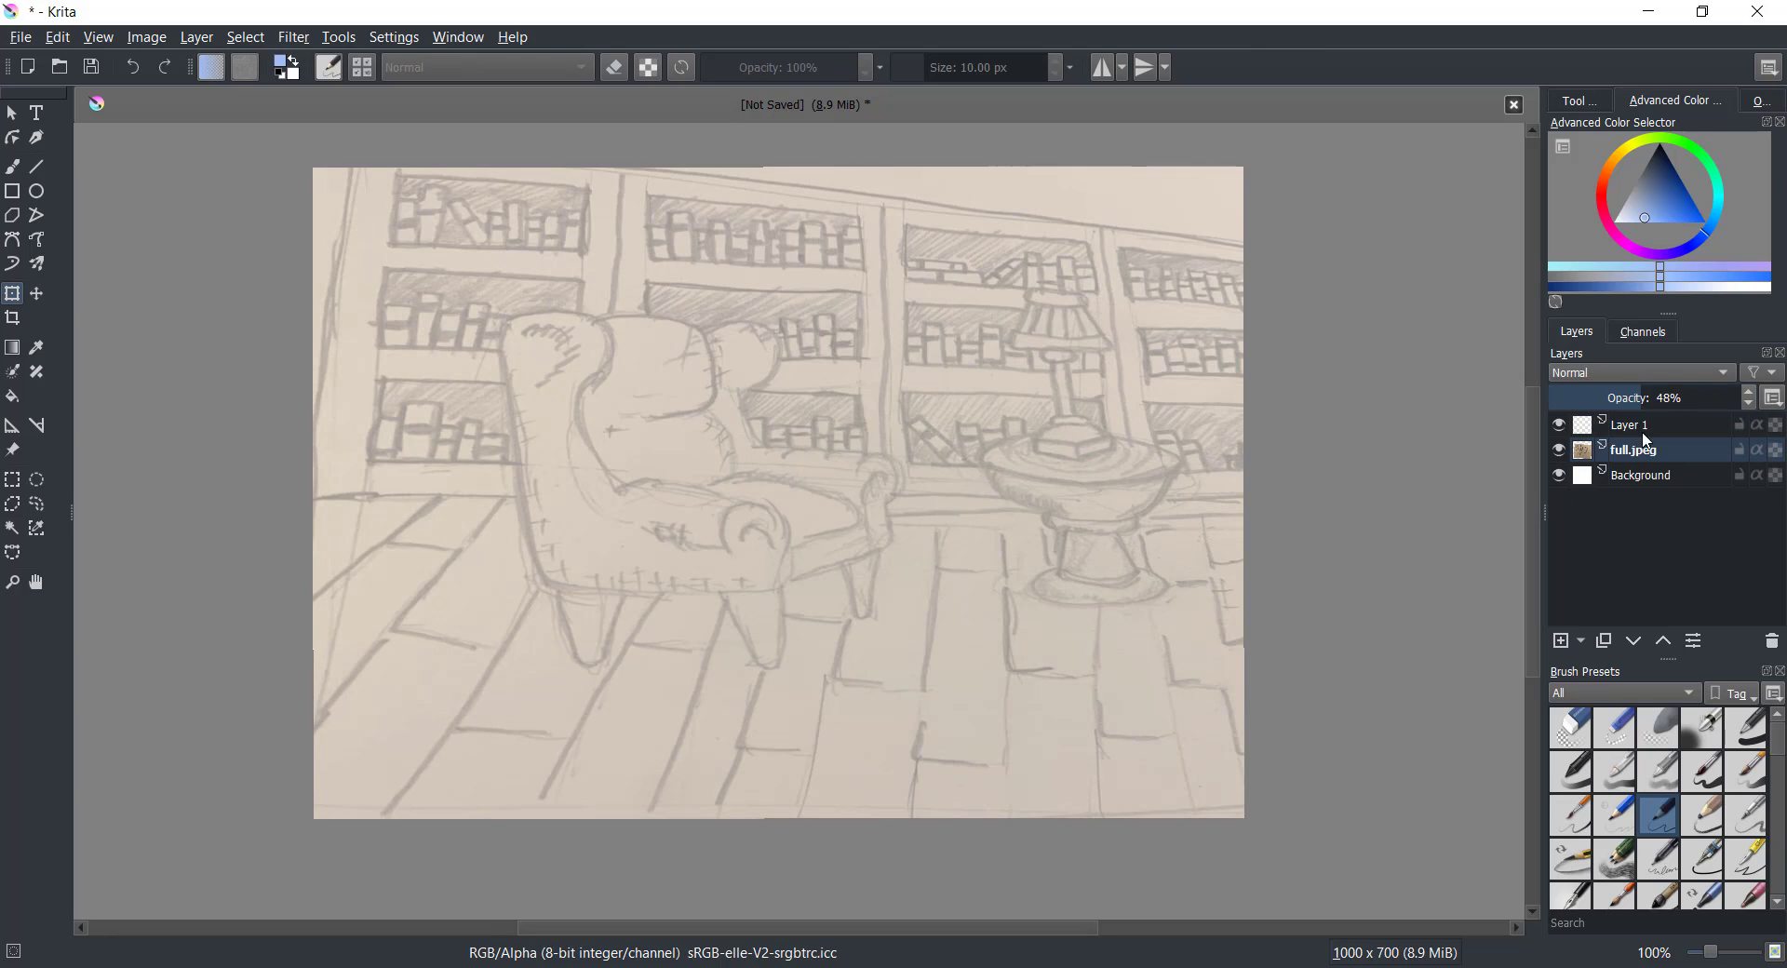
click(1670, 694)
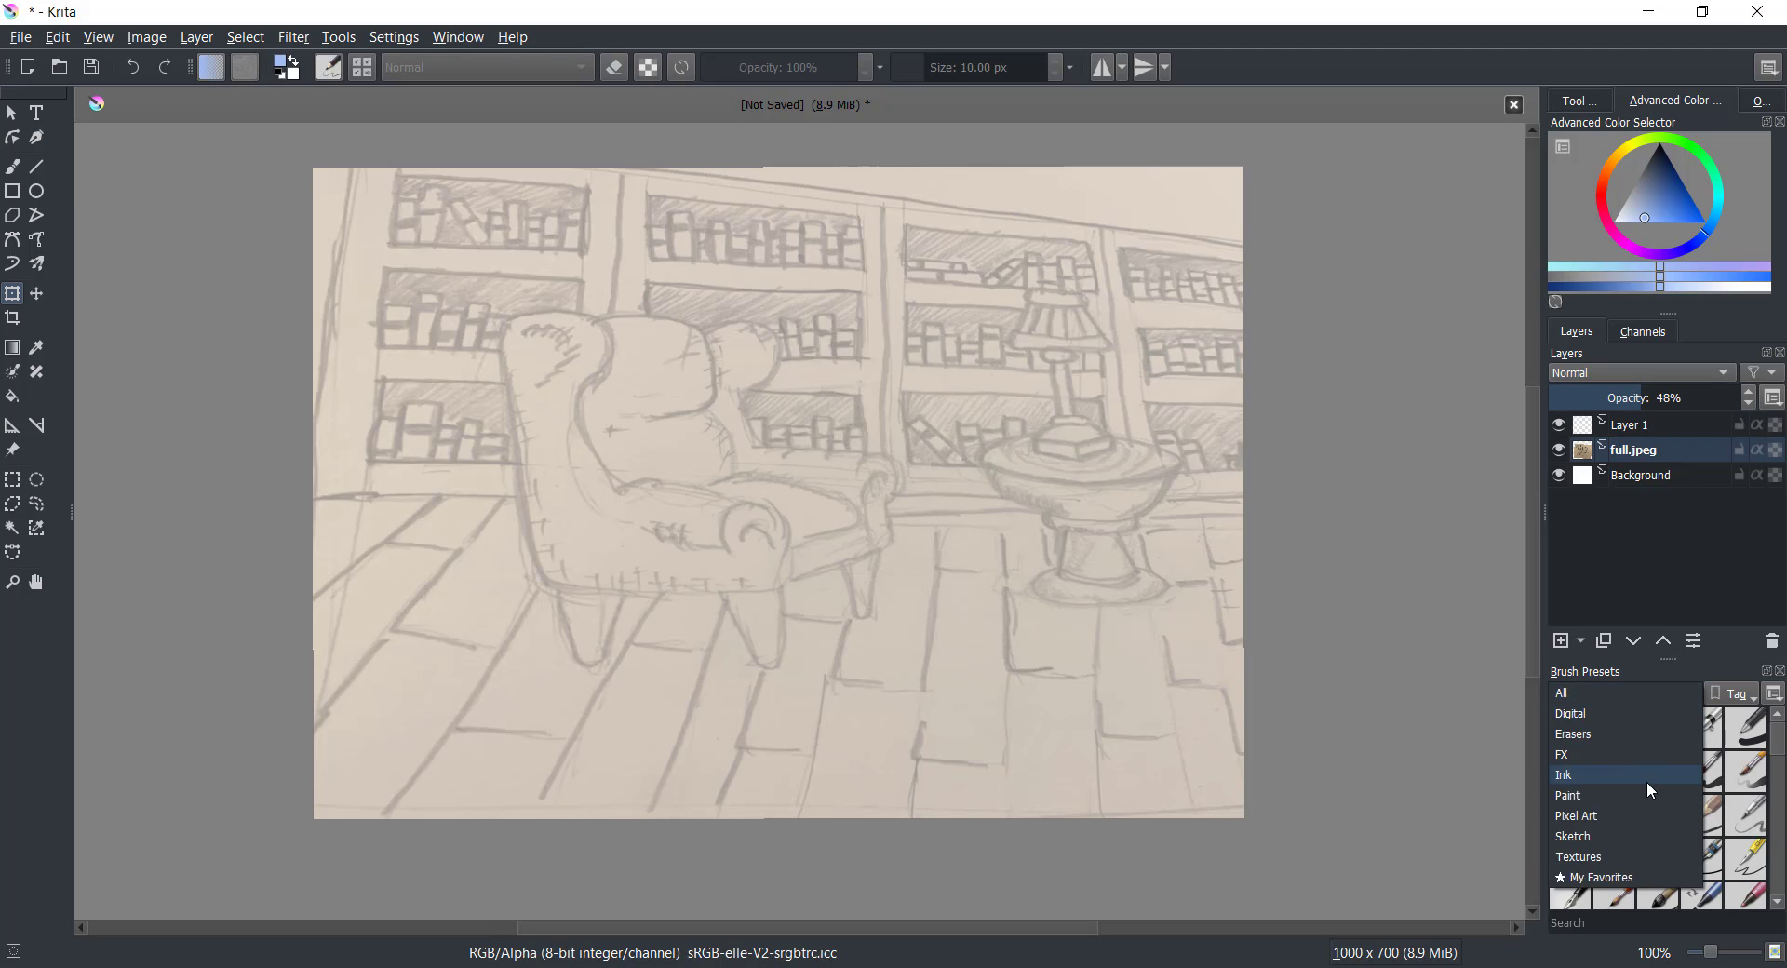
click(1644, 774)
click(1666, 736)
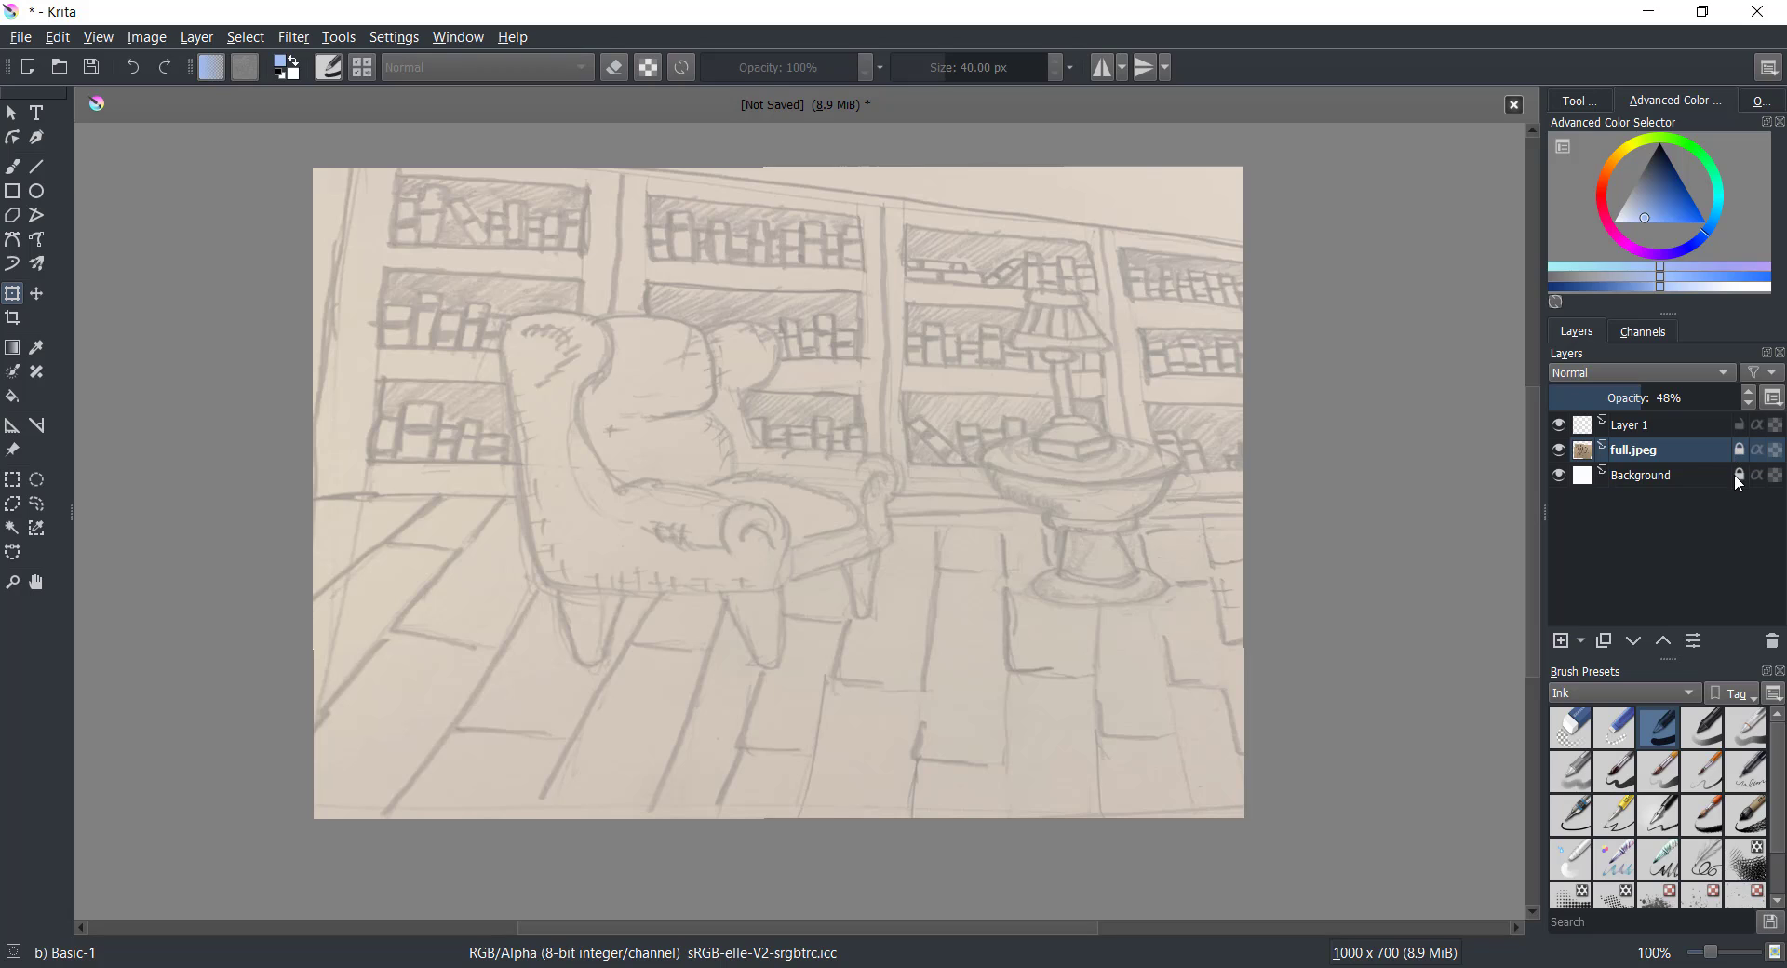
Make Layer 1 the active drawing layer and return to the Krita canvas
click(1693, 426)
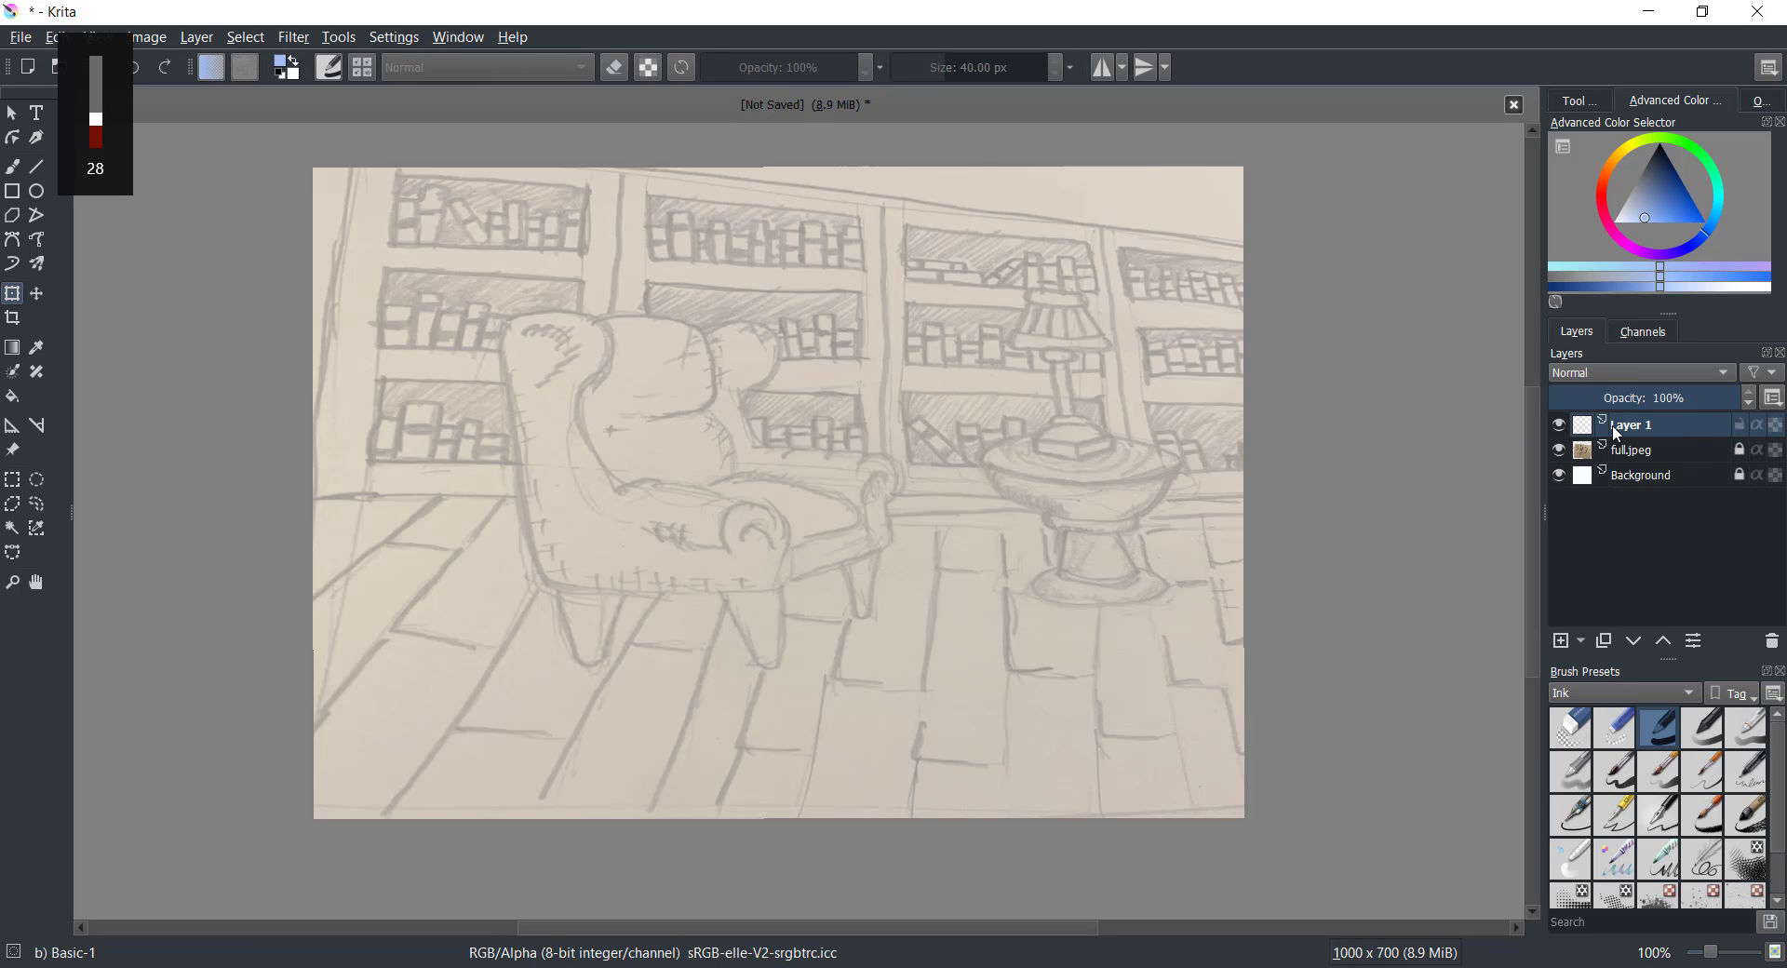
drag(596, 437, 611, 445)
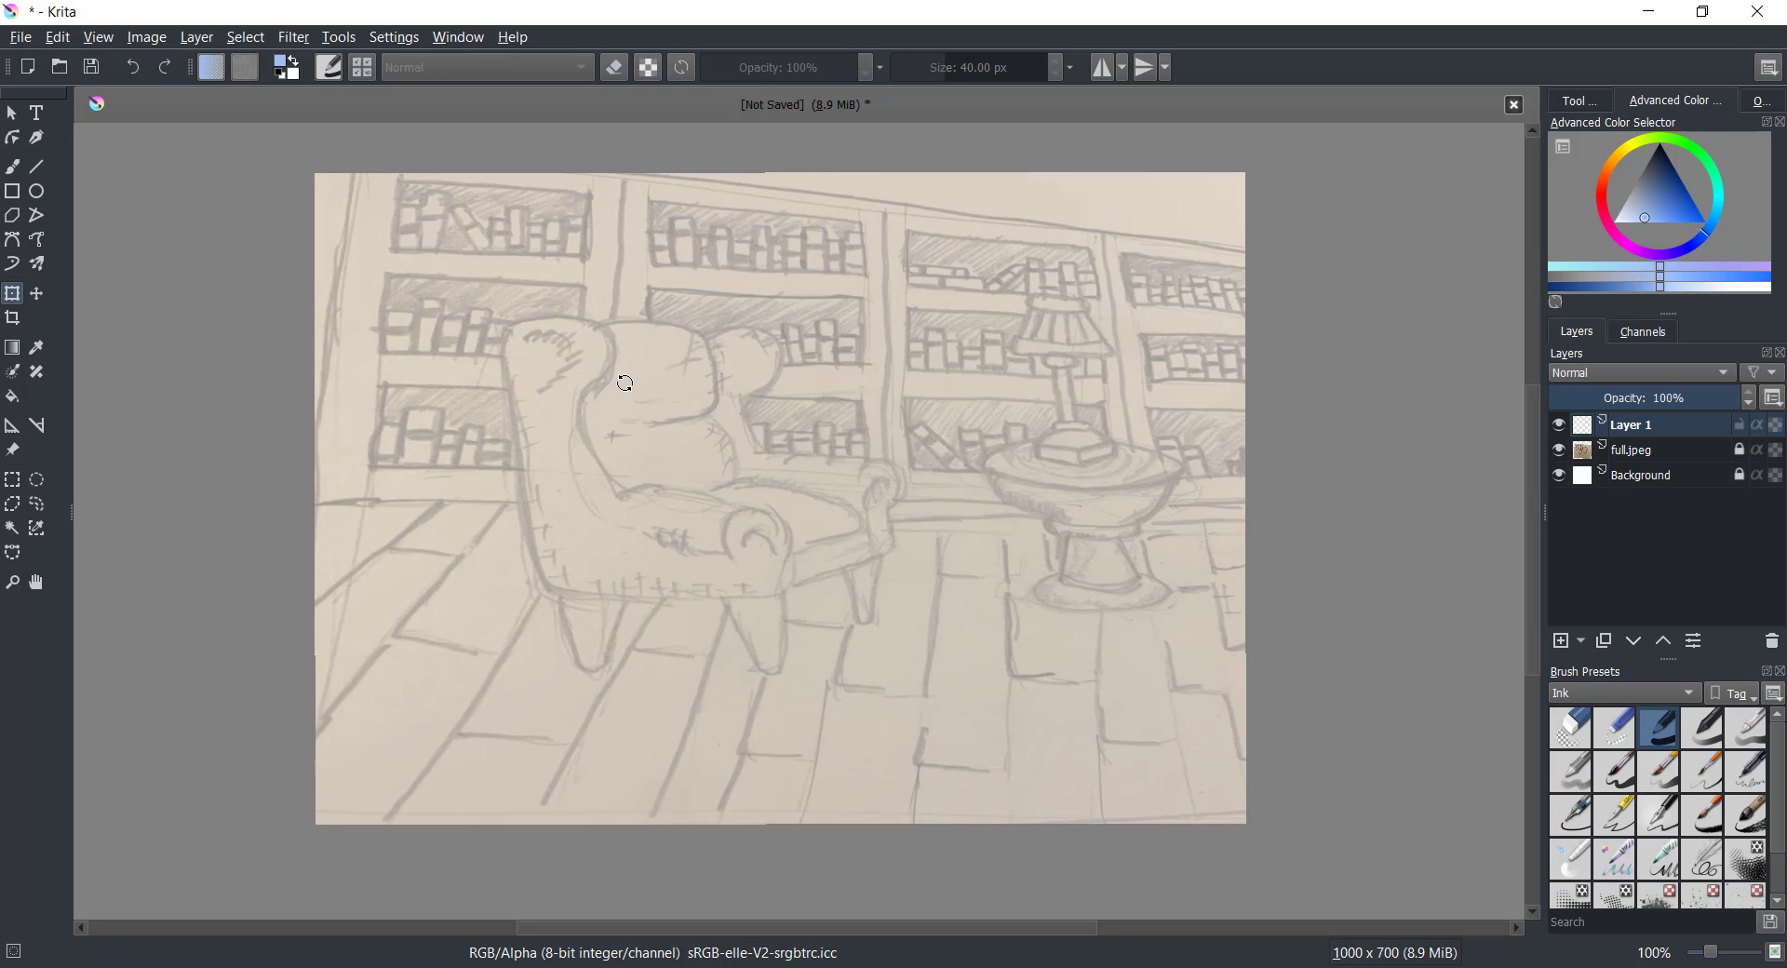
key(super+Tab)
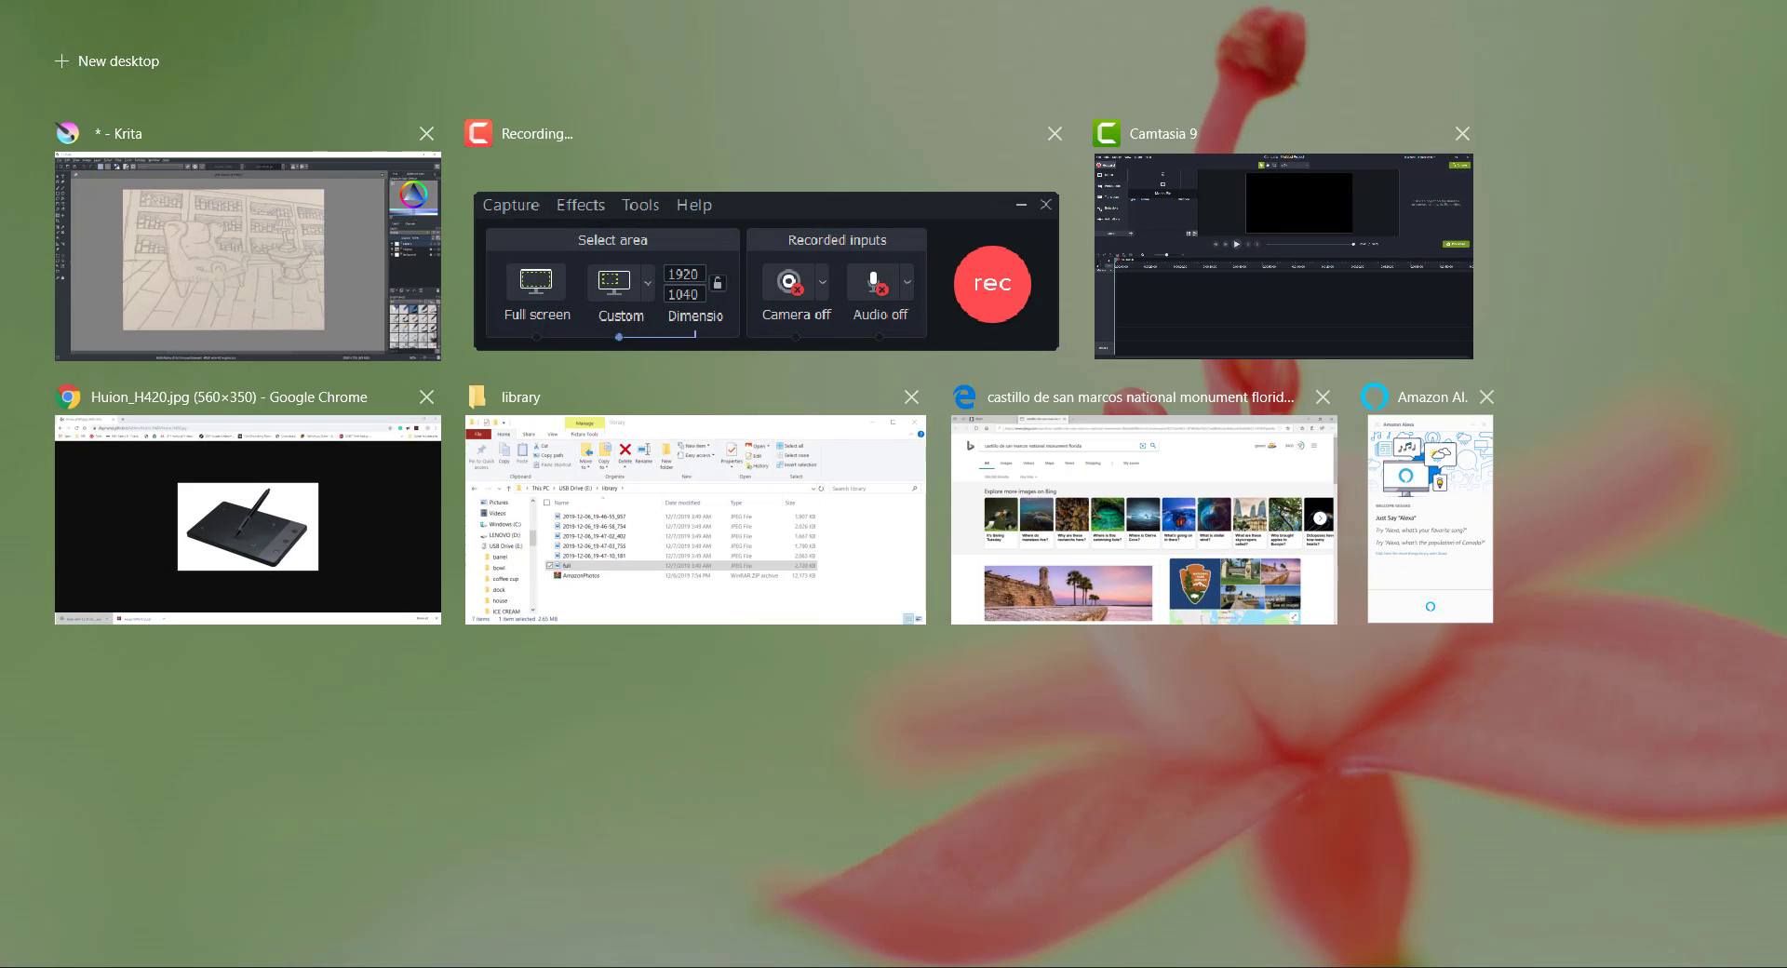
key(Escape)
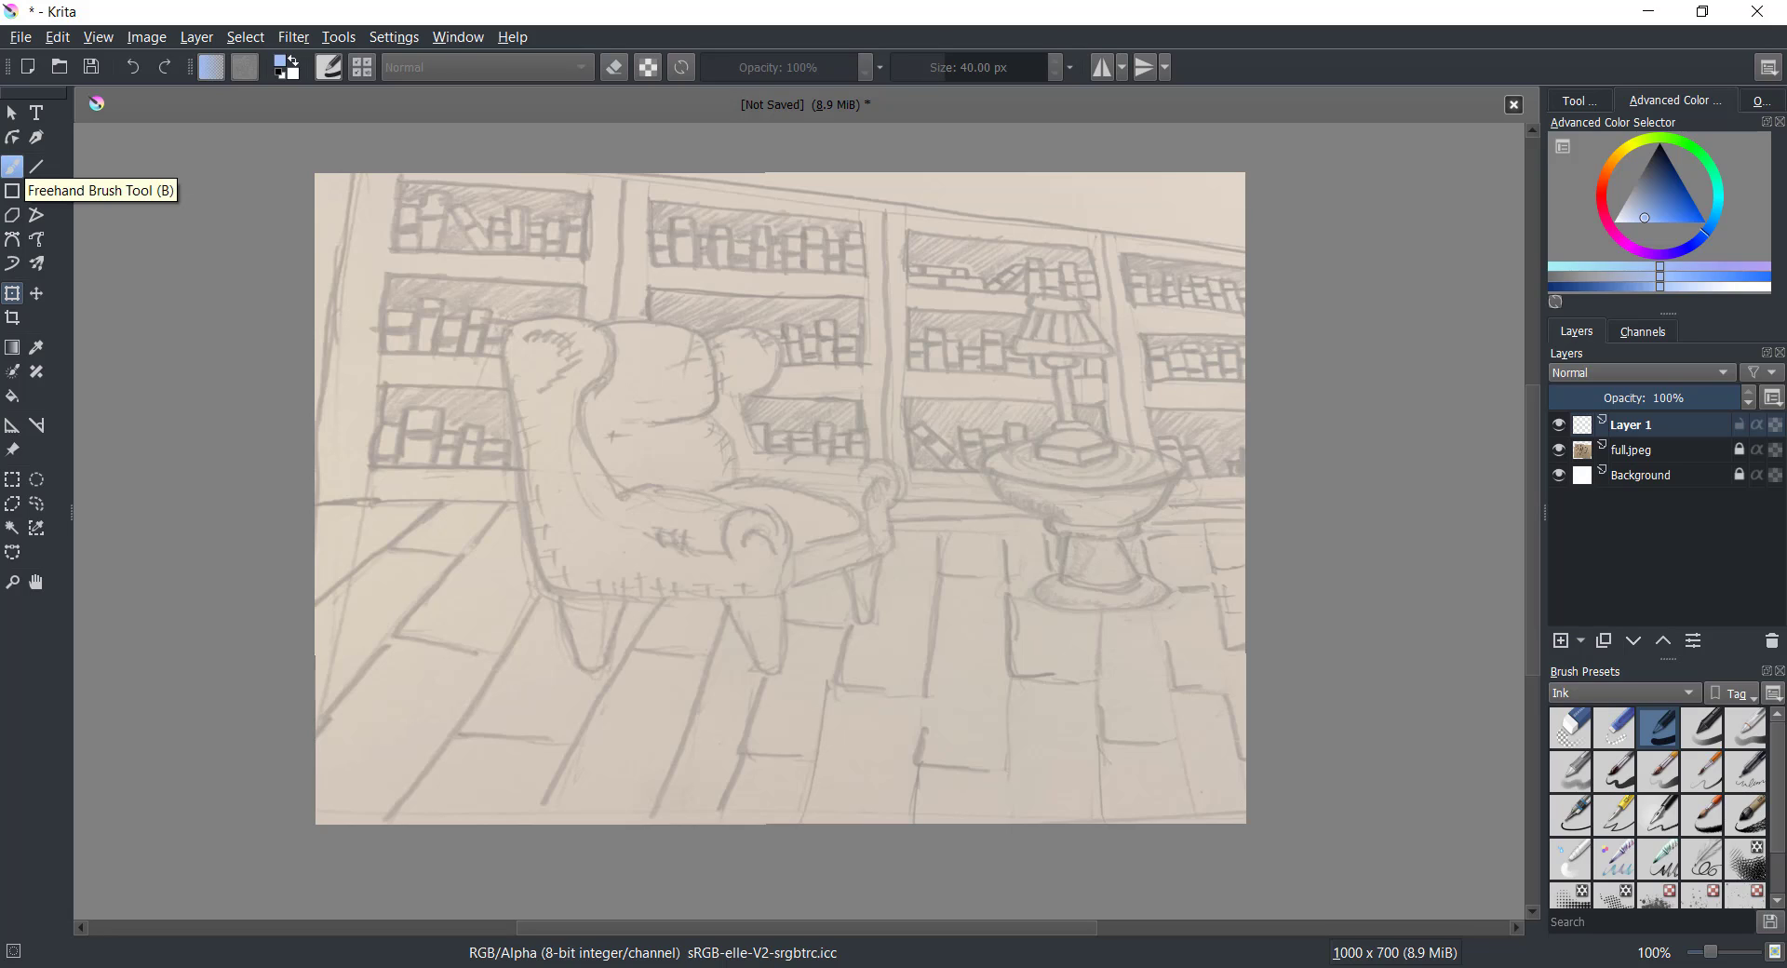
Switch to the freehand brush, shrink it to 0.73 px and set the colour to black
key(b)
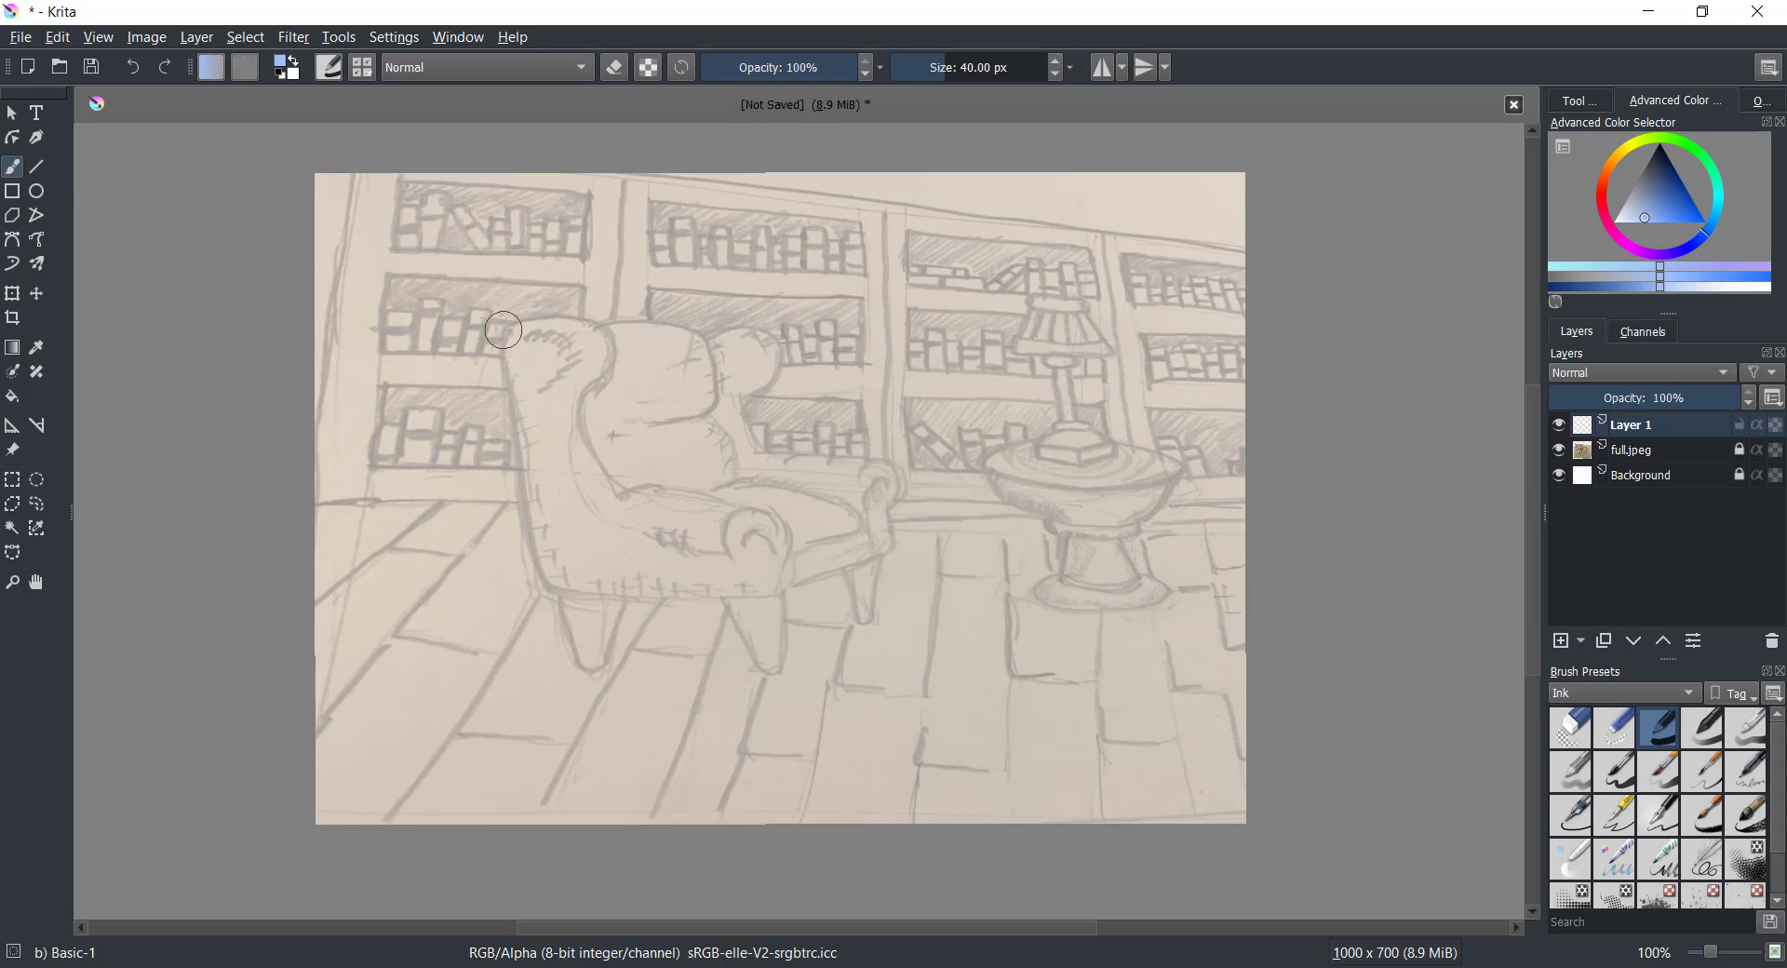
key(bracketleft)
key(bracketleft)
key(bracketleft)
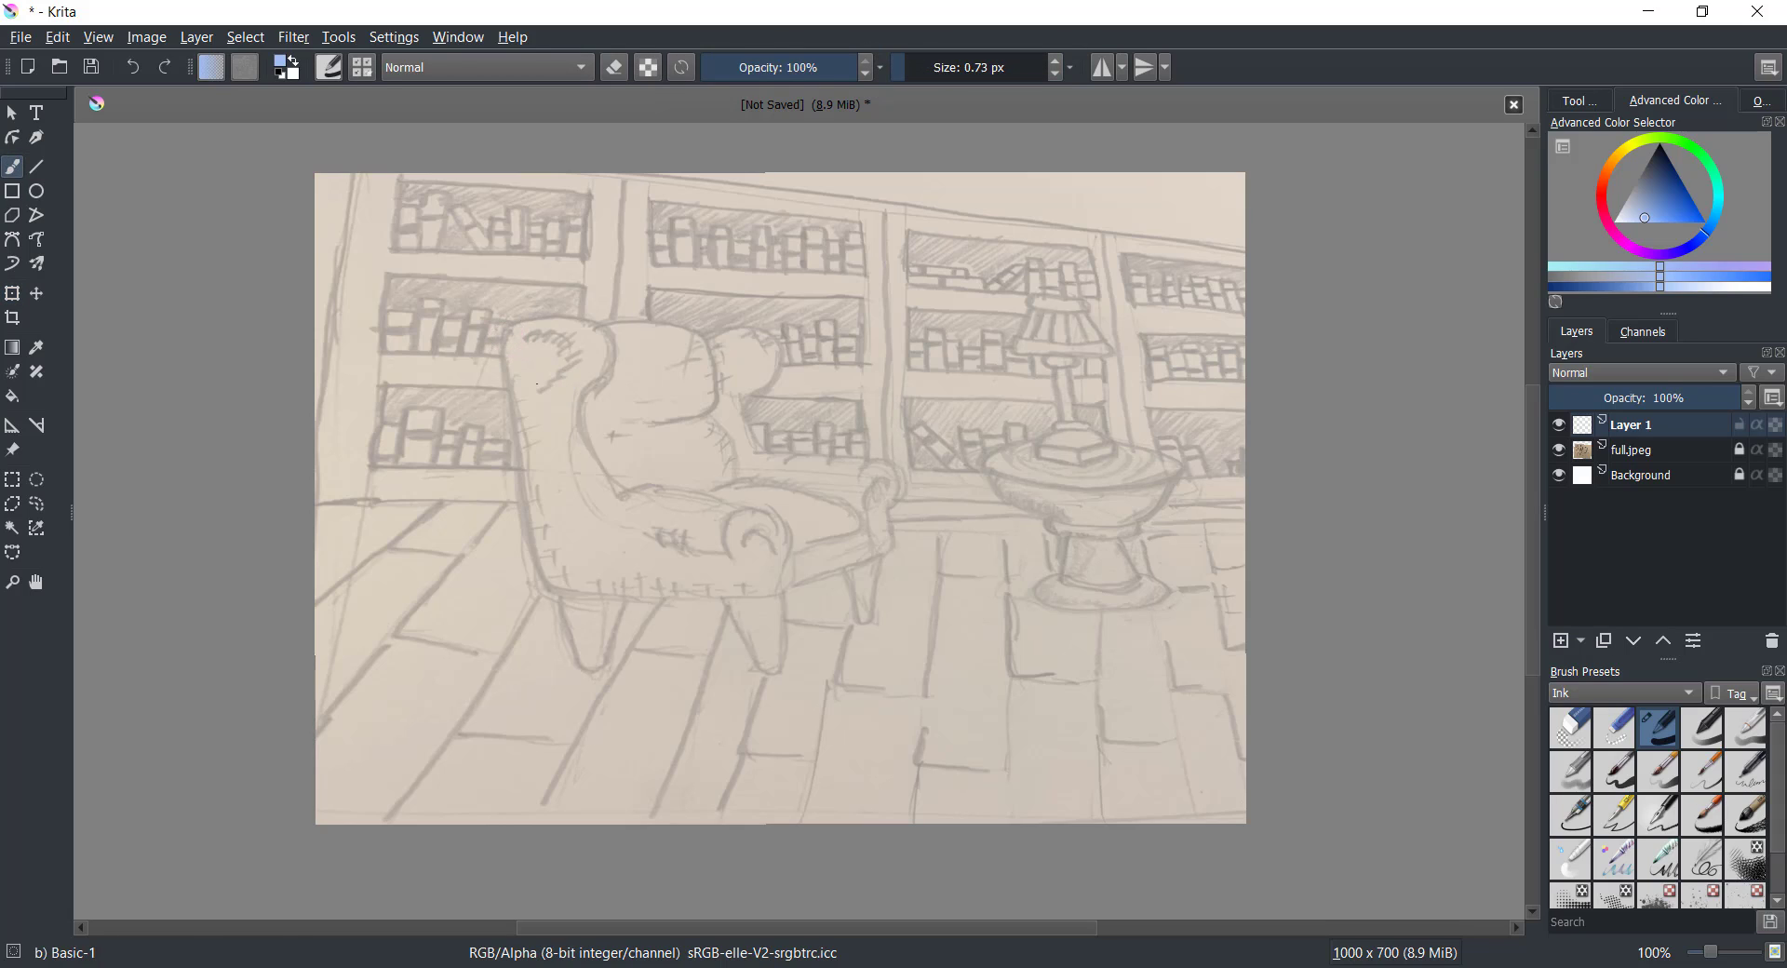
drag(540, 579, 543, 586)
click(132, 66)
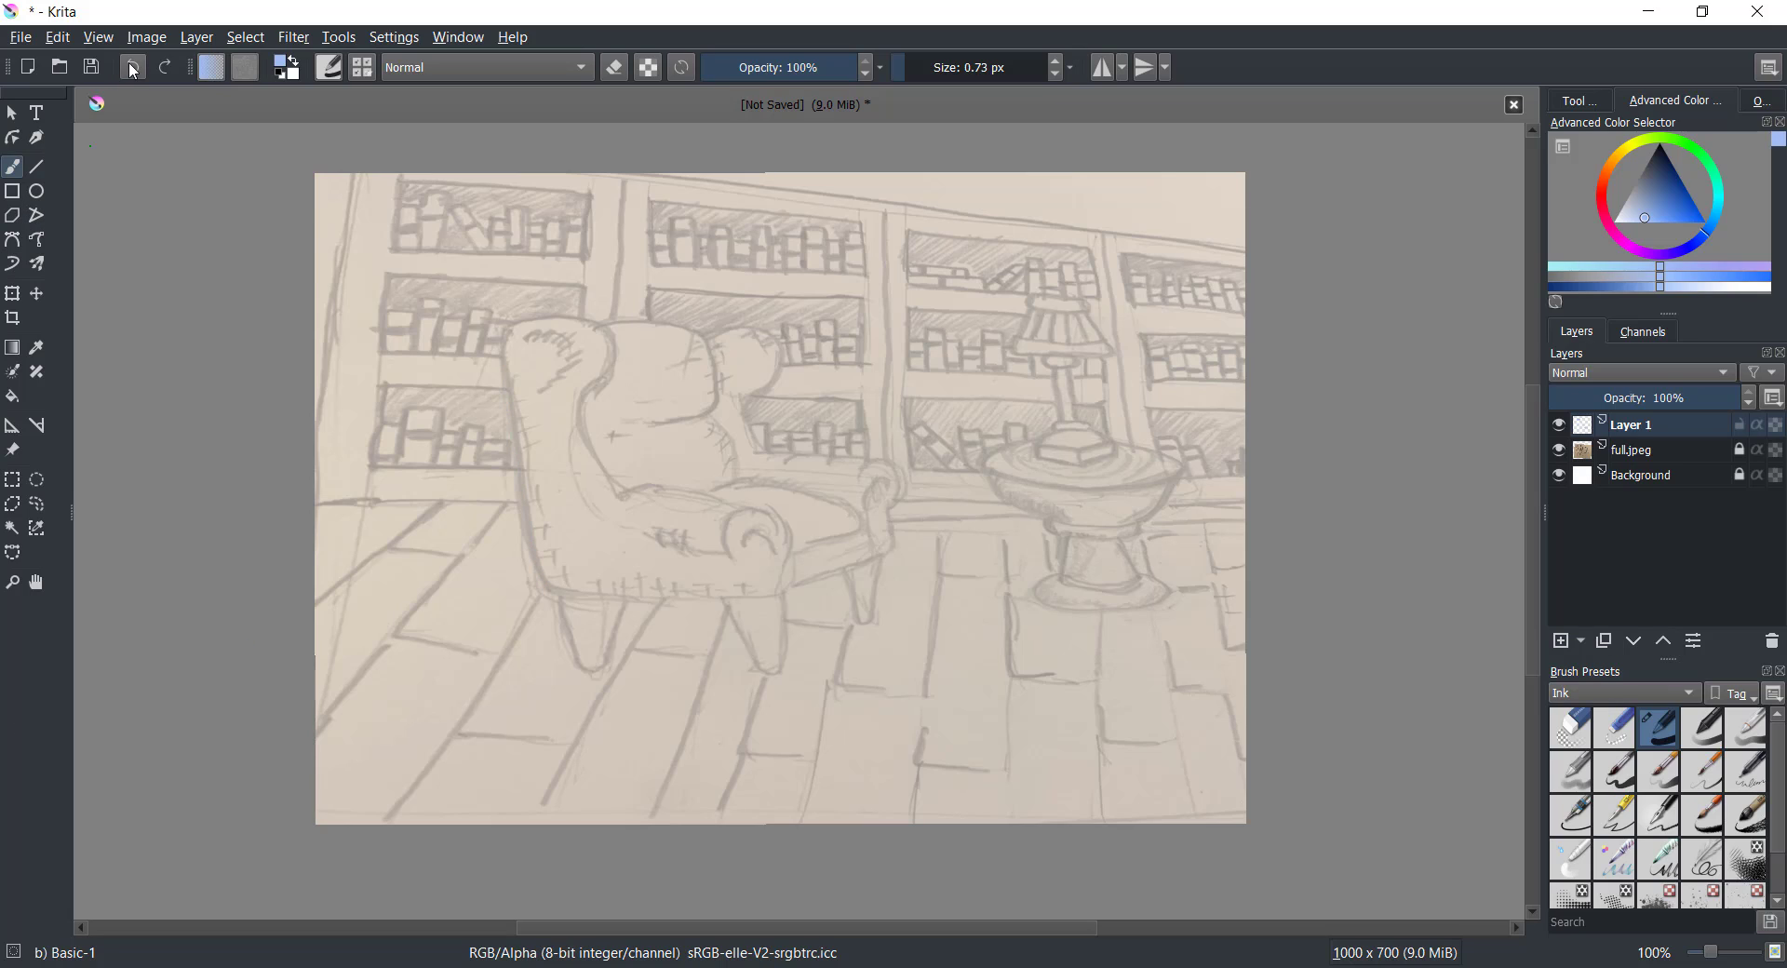
click(1677, 158)
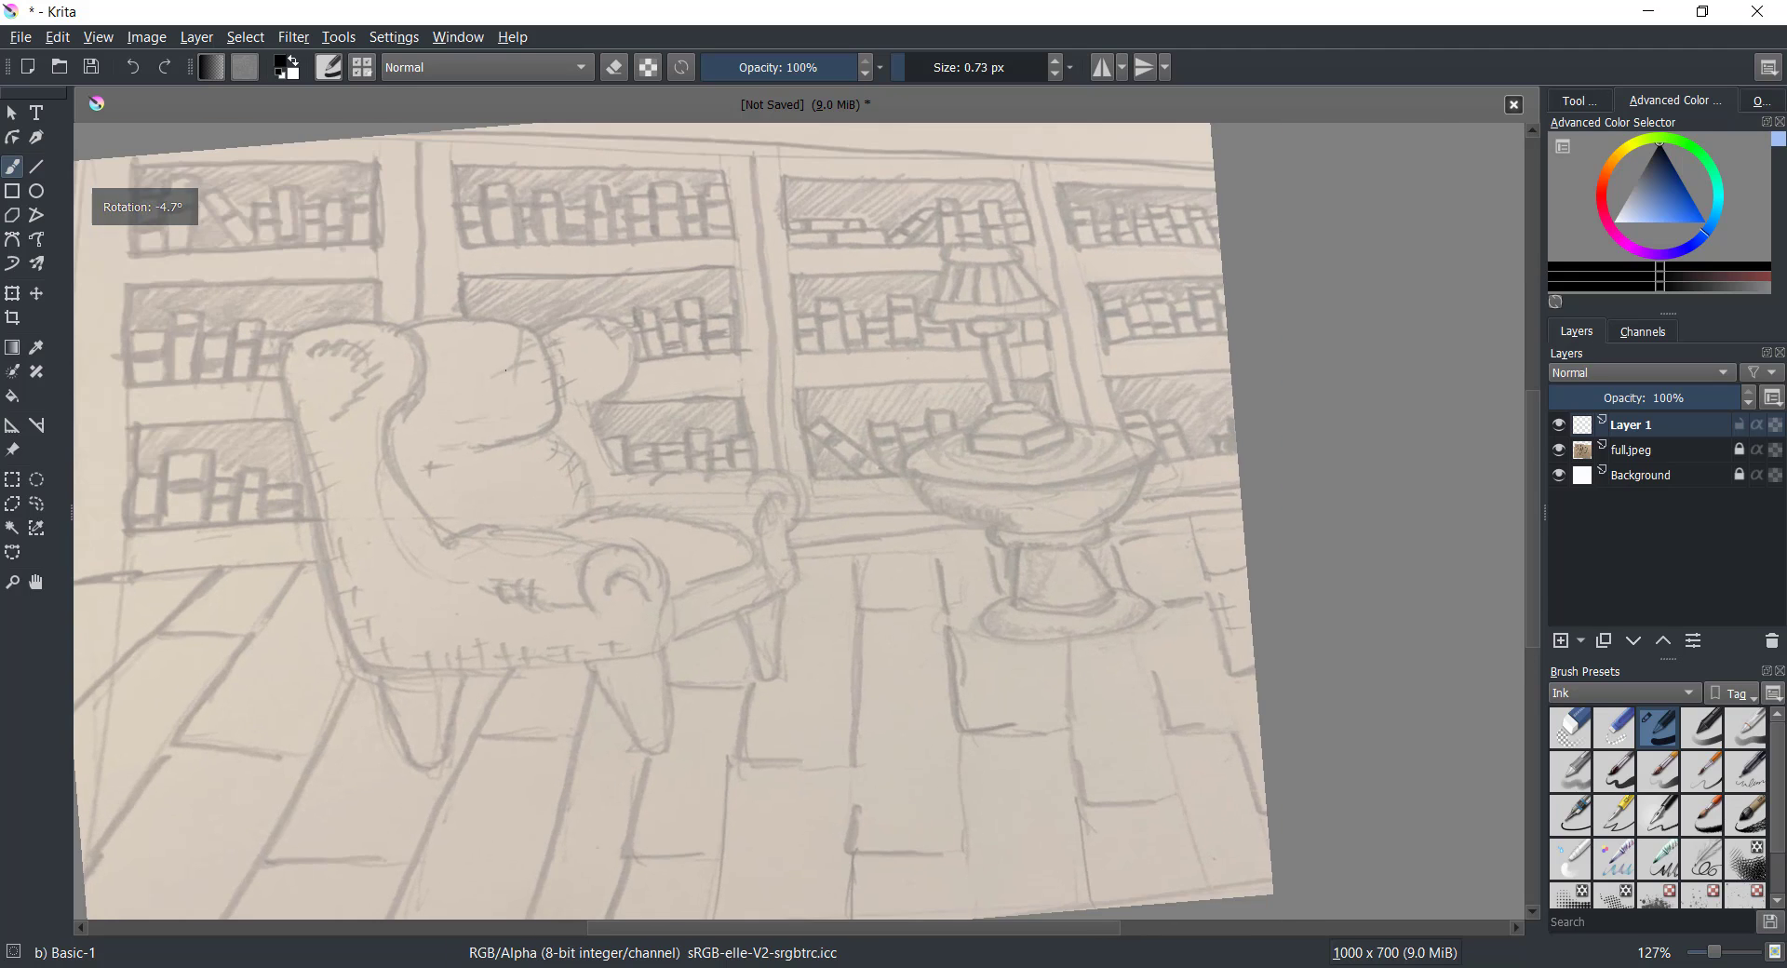
Trace the armchair's left back outline and the armrest edge with its curl in black
scroll(505, 371, right, 2)
mouse_move(303, 408)
mouse_down()
mouse_move(332, 355)
mouse_move(281, 317)
mouse_move(193, 340)
mouse_move(251, 631)
mouse_move(327, 667)
mouse_move(580, 642)
mouse_move(548, 536)
mouse_up()
mouse_move(503, 603)
mouse_down()
mouse_move(494, 547)
mouse_move(533, 541)
mouse_move(454, 598)
mouse_move(442, 586)
mouse_up()
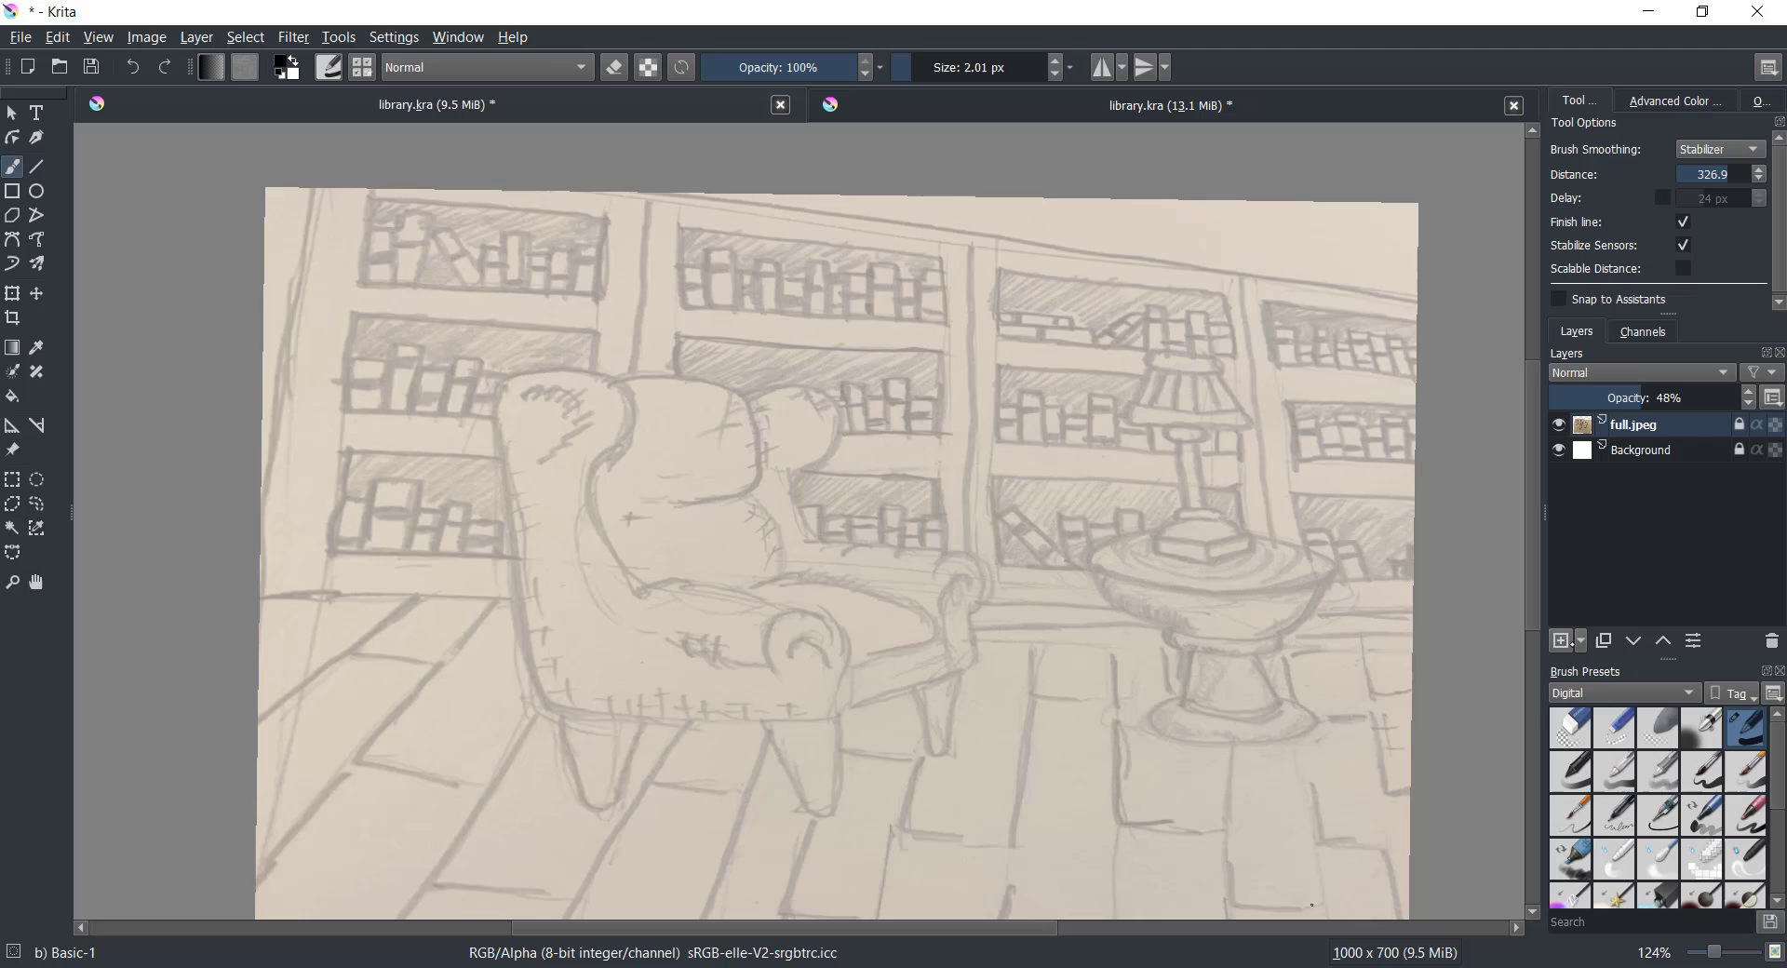
Add a new empty lineart layer and ink the armchair's left outer edge
click(1561, 640)
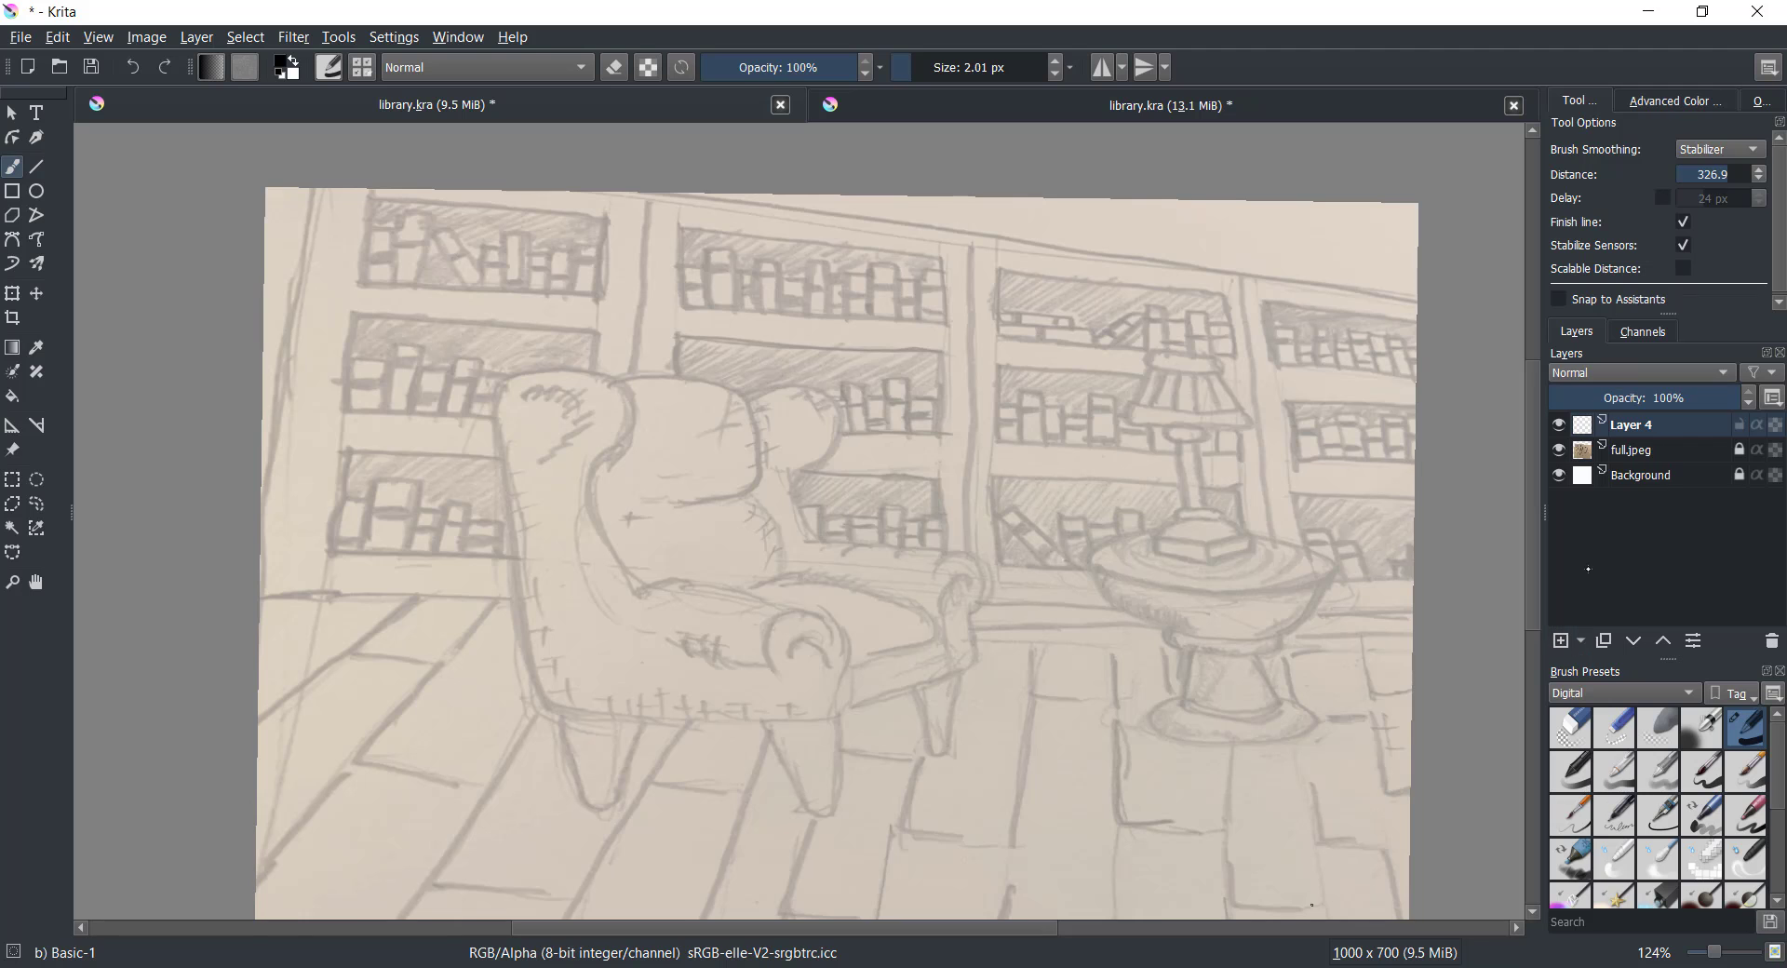
scroll(698, 637, up, 2)
scroll(698, 638, up, 2)
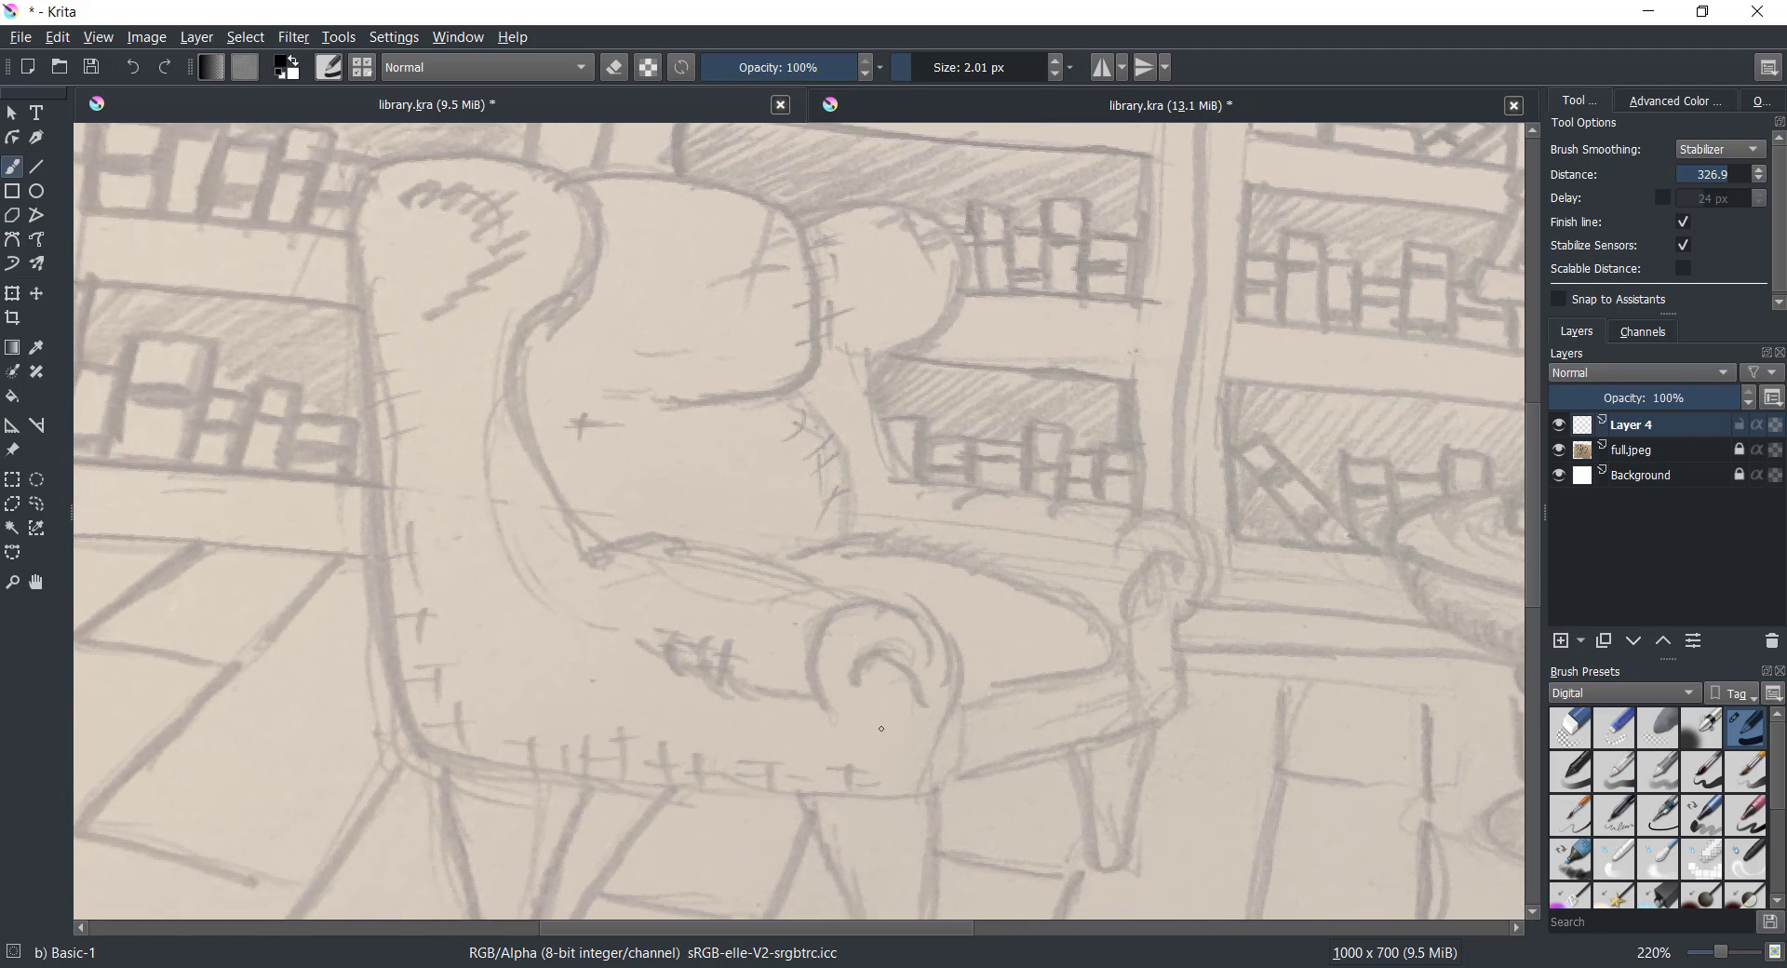
mouse_move(361, 179)
mouse_down()
mouse_move(742, 827)
mouse_move(938, 793)
mouse_up()
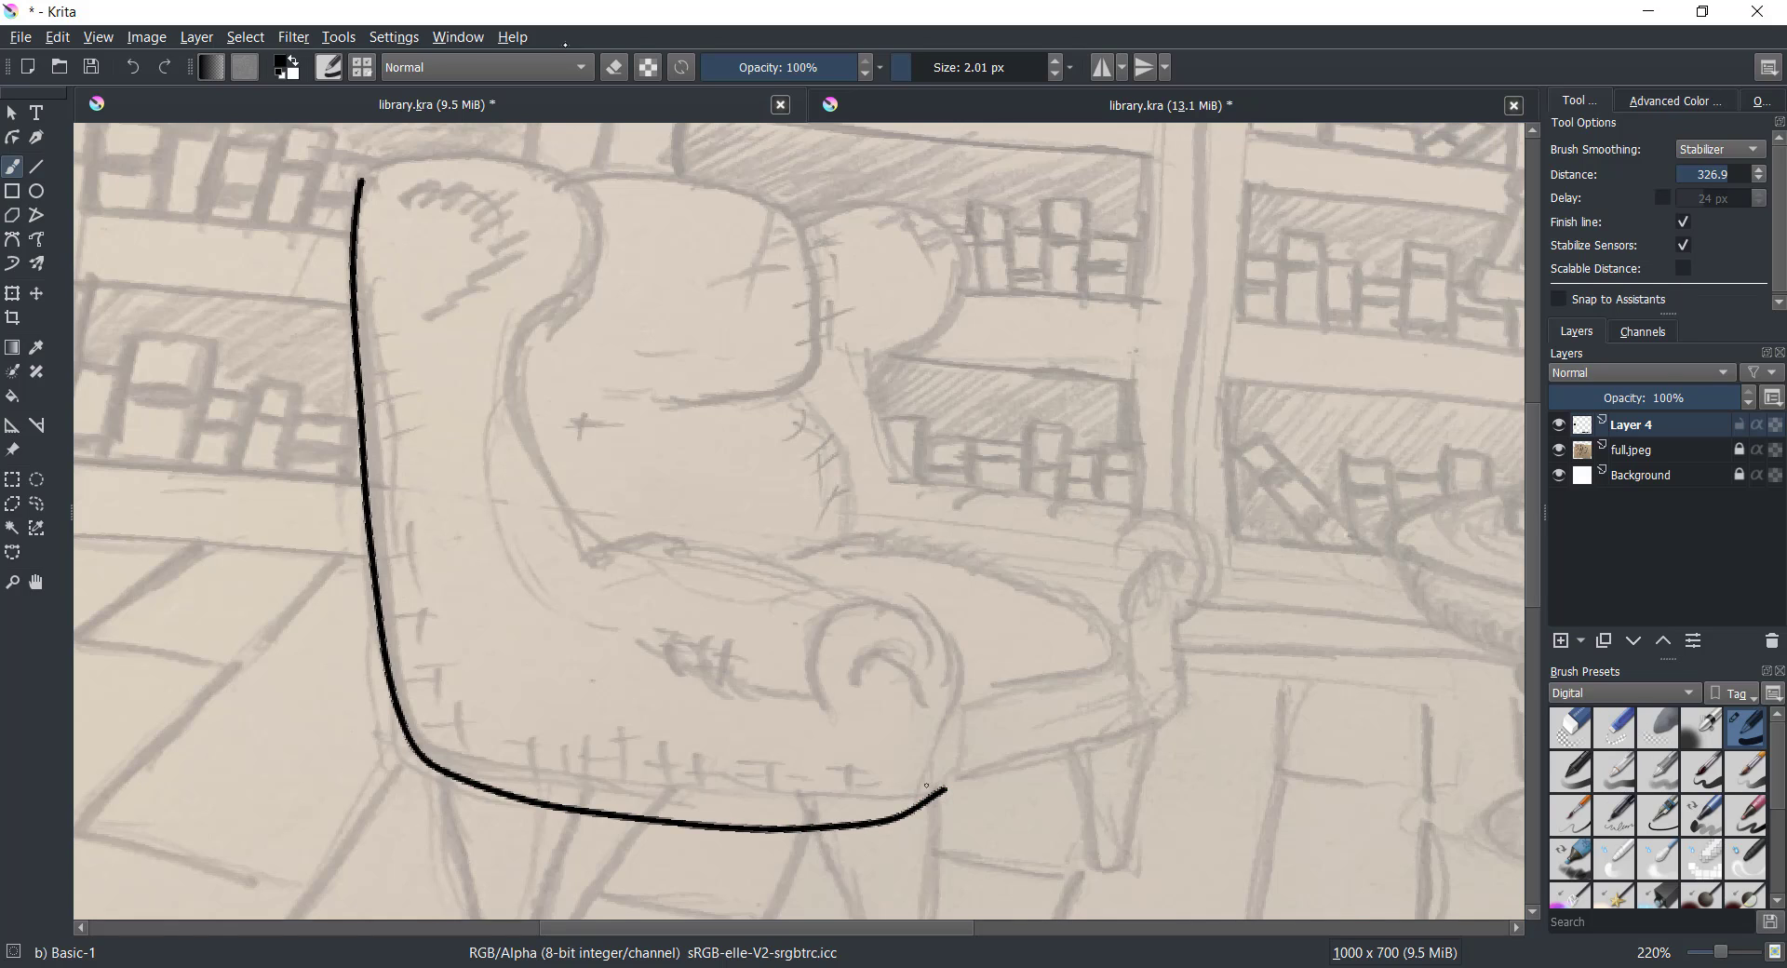
key(ctrl+z)
mouse_move(362, 181)
mouse_down()
mouse_move(357, 326)
mouse_move(396, 630)
mouse_move(450, 756)
mouse_up()
Ink the chair back's top curve, near armrest front, seat edge and long bottom edge
mouse_move(362, 180)
mouse_down()
mouse_move(561, 308)
mouse_move(516, 405)
mouse_move(584, 529)
mouse_move(583, 575)
mouse_move(726, 540)
mouse_move(819, 568)
mouse_move(824, 630)
mouse_up()
mouse_move(820, 706)
mouse_down()
mouse_move(921, 623)
mouse_move(936, 724)
mouse_up()
mouse_move(817, 701)
mouse_down()
mouse_move(735, 691)
mouse_move(696, 640)
mouse_move(686, 672)
mouse_move(667, 633)
mouse_move(636, 647)
mouse_up()
drag(793, 561, 864, 532)
mouse_move(456, 759)
mouse_down()
mouse_move(707, 791)
mouse_move(934, 784)
mouse_up()
mouse_move(964, 707)
mouse_down()
mouse_move(958, 777)
mouse_move(1166, 722)
mouse_up()
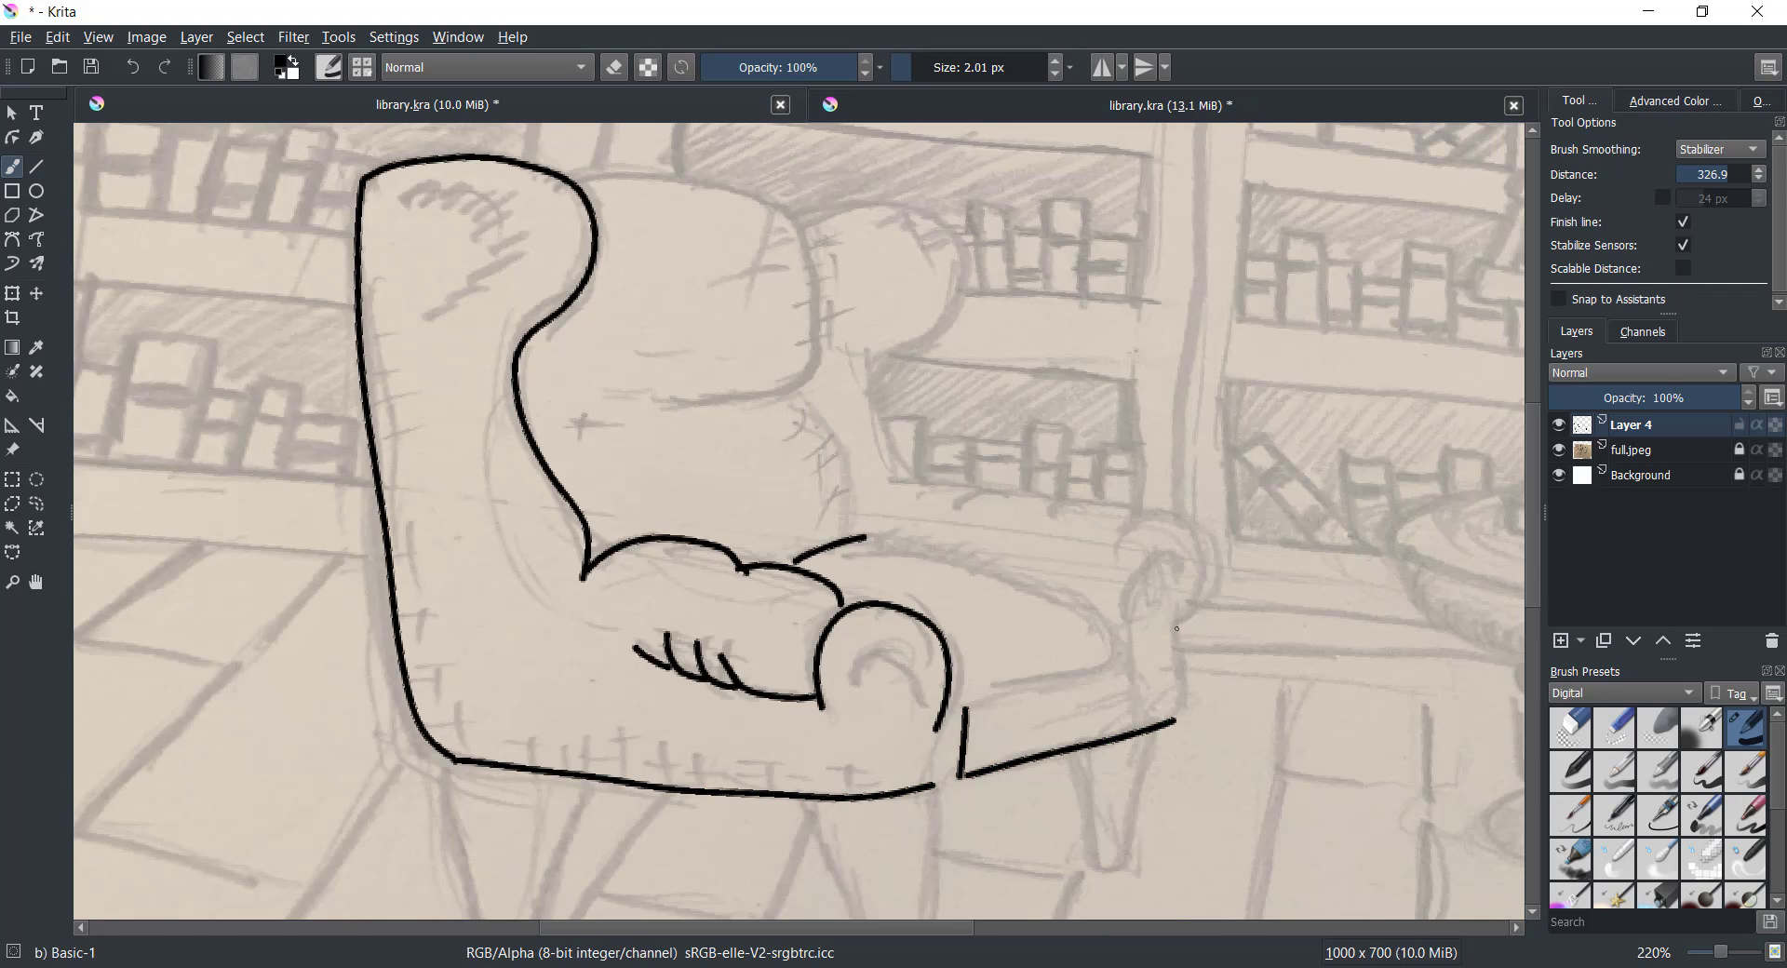
Ink the far armrest's side, curve and rolled end, plus the inner back edge up into the wing
drag(1177, 628, 1163, 730)
mouse_move(988, 691)
mouse_down()
mouse_move(1119, 647)
mouse_move(1068, 603)
mouse_move(860, 538)
mouse_up()
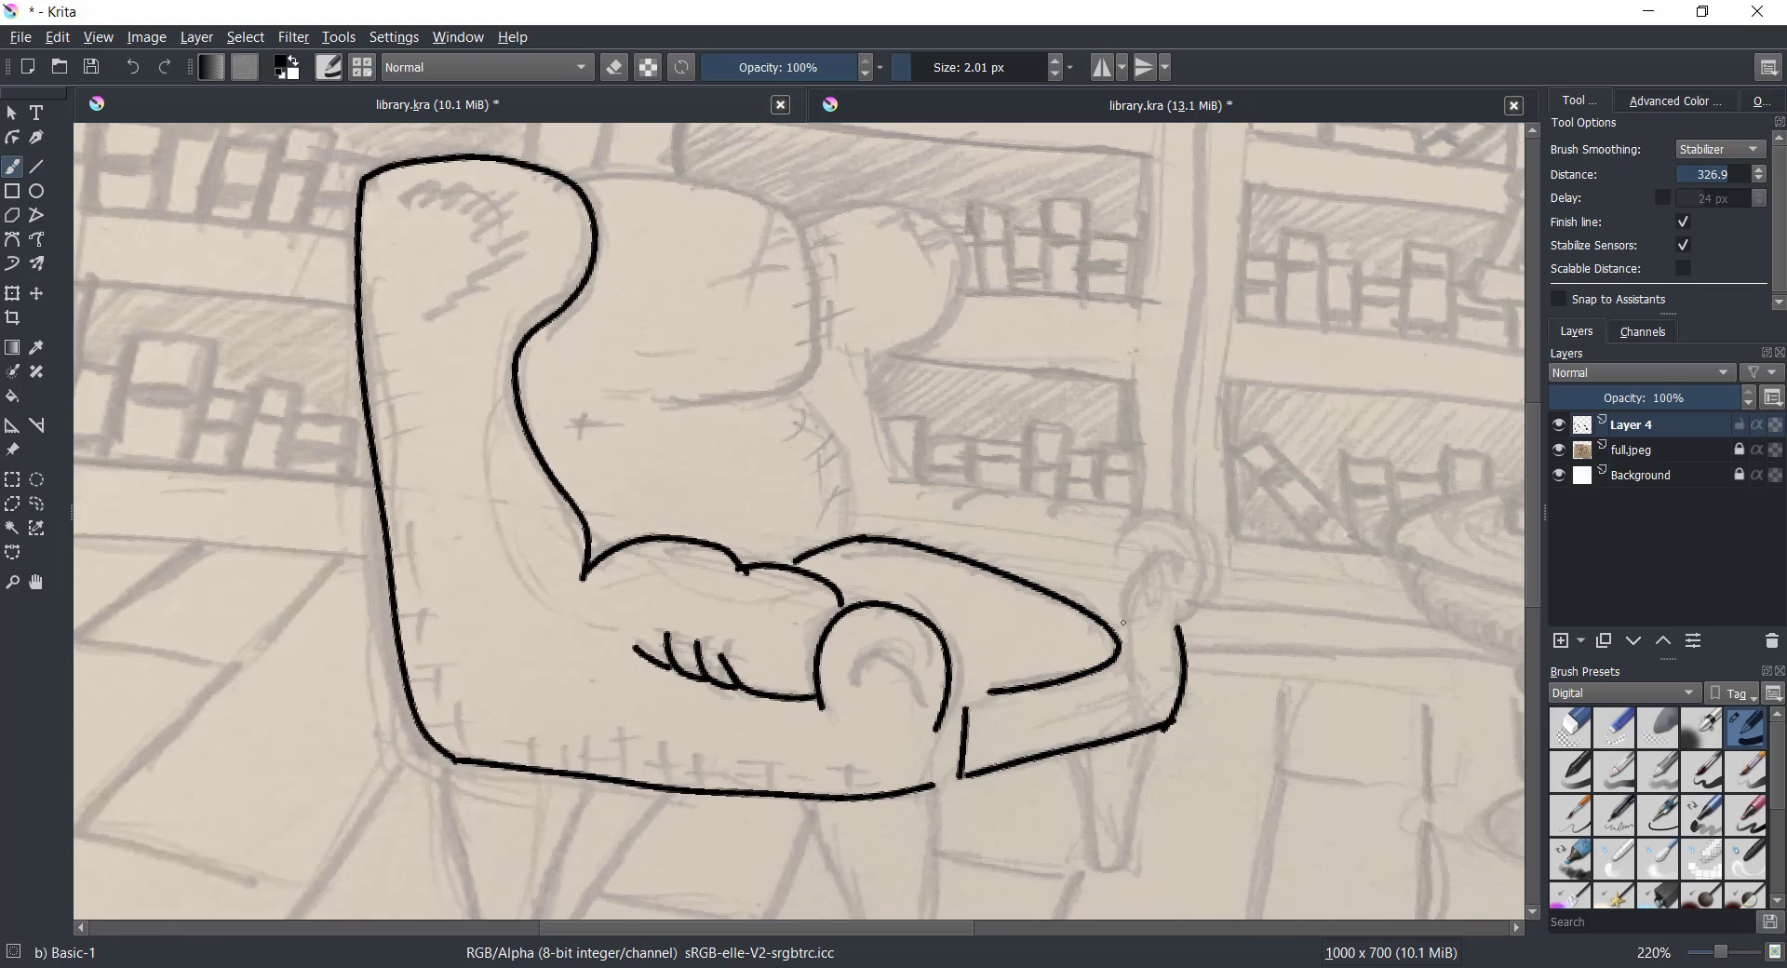
mouse_move(1123, 622)
mouse_down()
mouse_move(1180, 594)
mouse_move(1184, 618)
mouse_move(1204, 533)
mouse_move(1109, 556)
mouse_move(994, 501)
mouse_move(934, 512)
mouse_move(882, 485)
mouse_up()
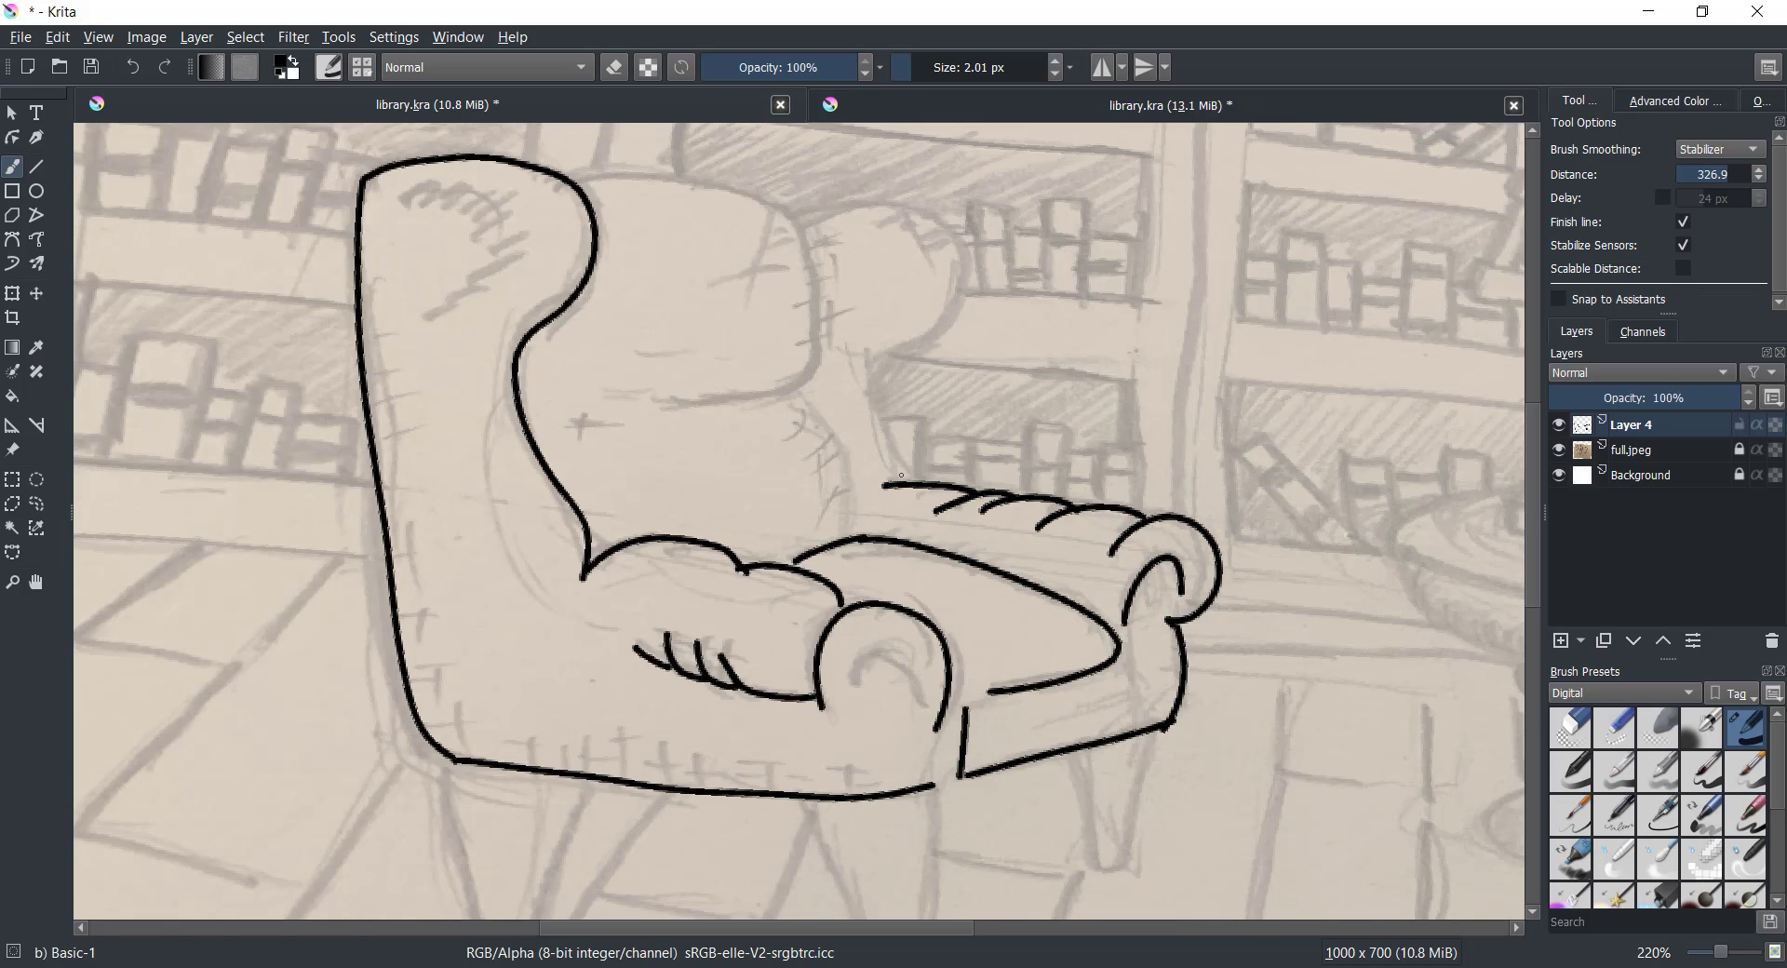
drag(872, 379, 895, 483)
mouse_move(872, 363)
mouse_down()
mouse_move(947, 238)
mouse_move(786, 221)
mouse_up()
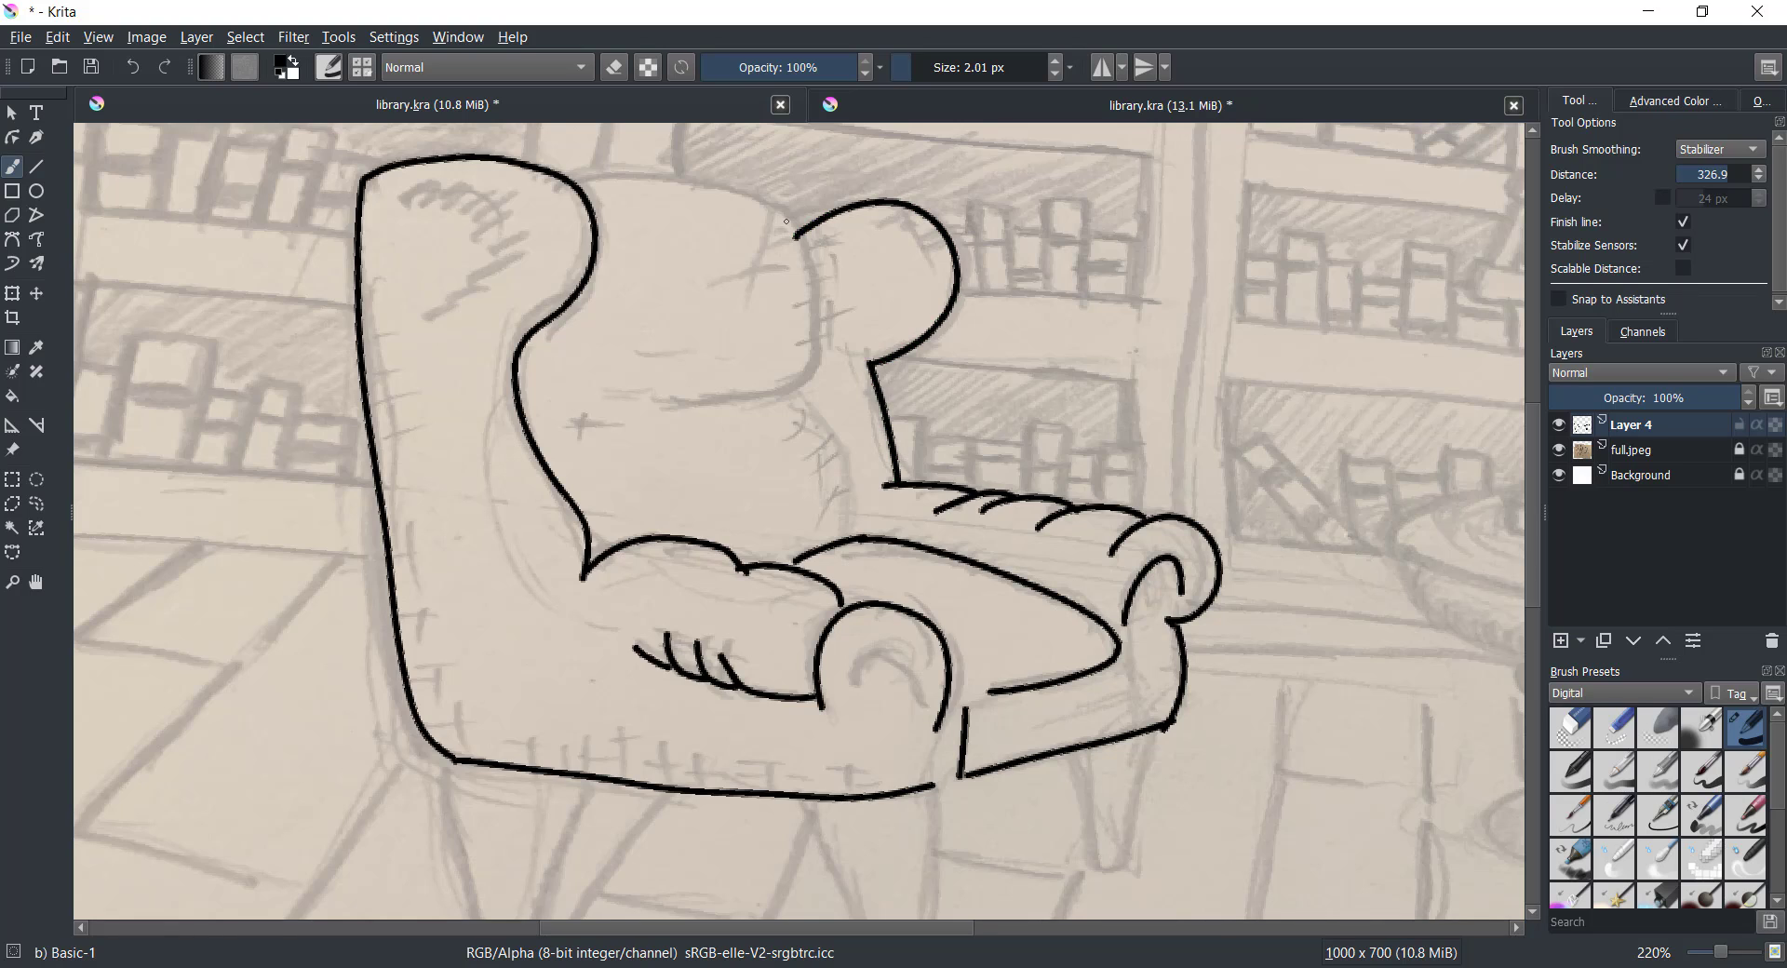
Ink the right wing top, an inner back line, and the front-left and front-middle legs
mouse_move(569, 186)
mouse_down()
mouse_move(717, 177)
mouse_move(812, 247)
mouse_move(817, 328)
mouse_move(678, 410)
mouse_up()
mouse_move(791, 386)
mouse_down()
mouse_move(846, 465)
mouse_move(835, 555)
mouse_up()
scroll(1089, 654, down, 2)
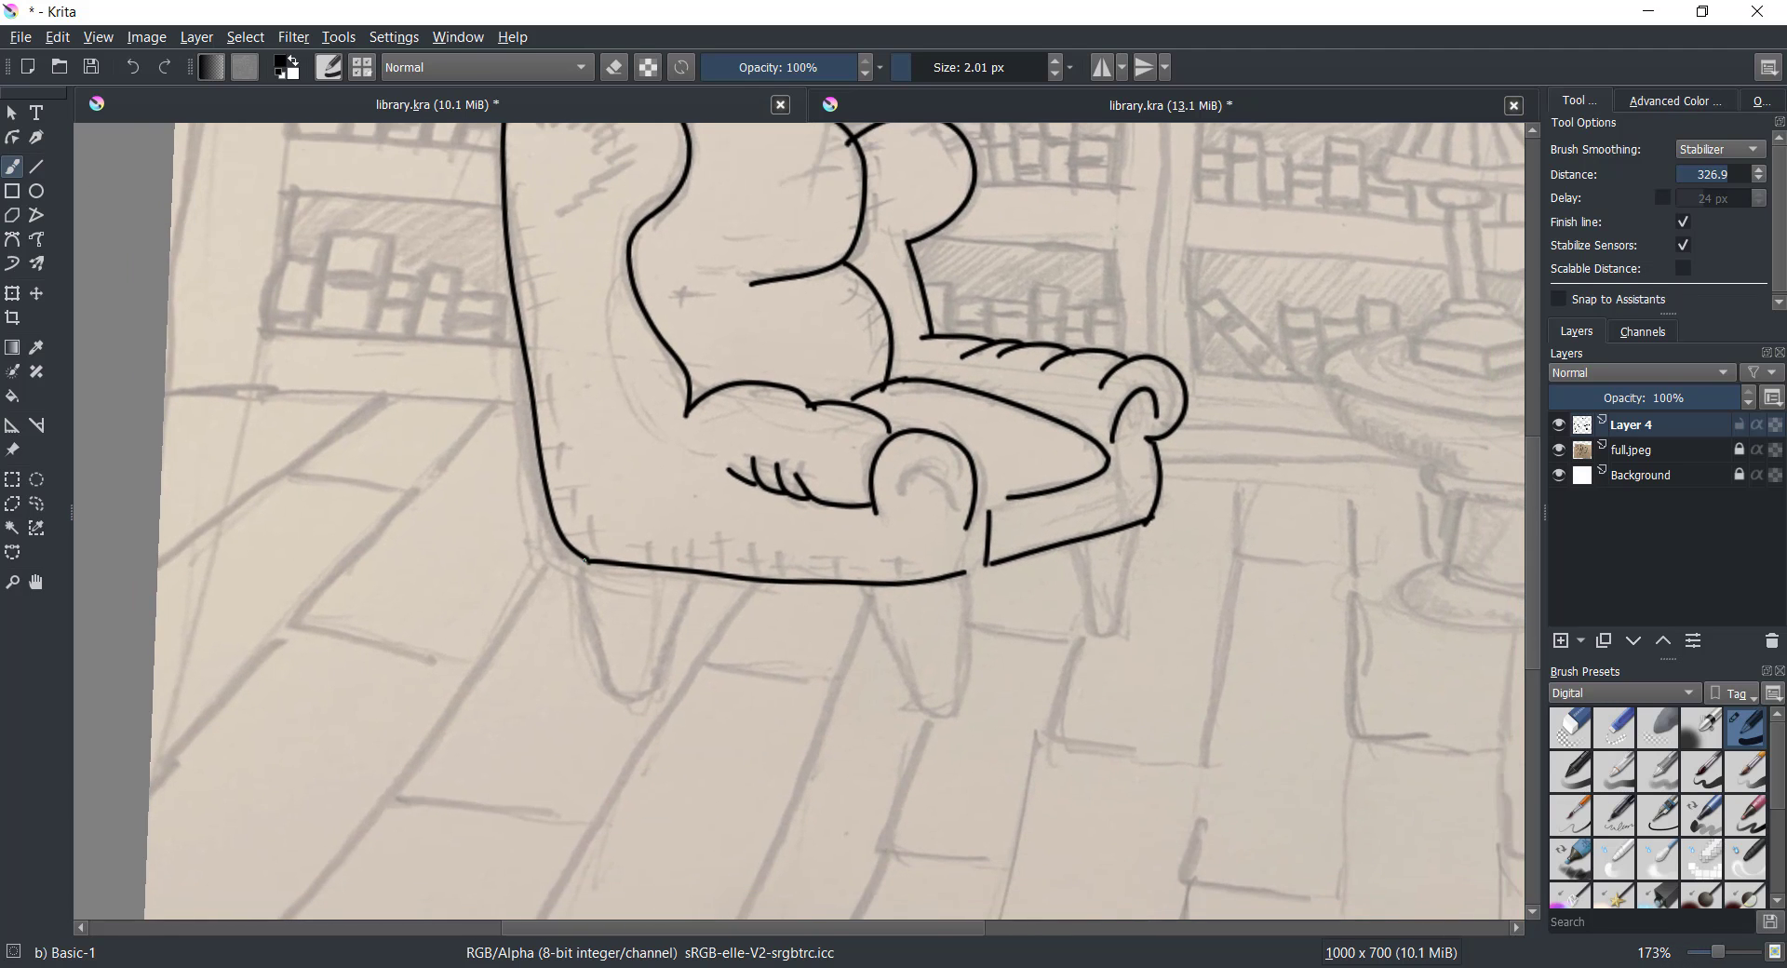
mouse_move(585, 560)
mouse_down()
mouse_move(591, 605)
mouse_move(651, 691)
mouse_move(714, 570)
mouse_up()
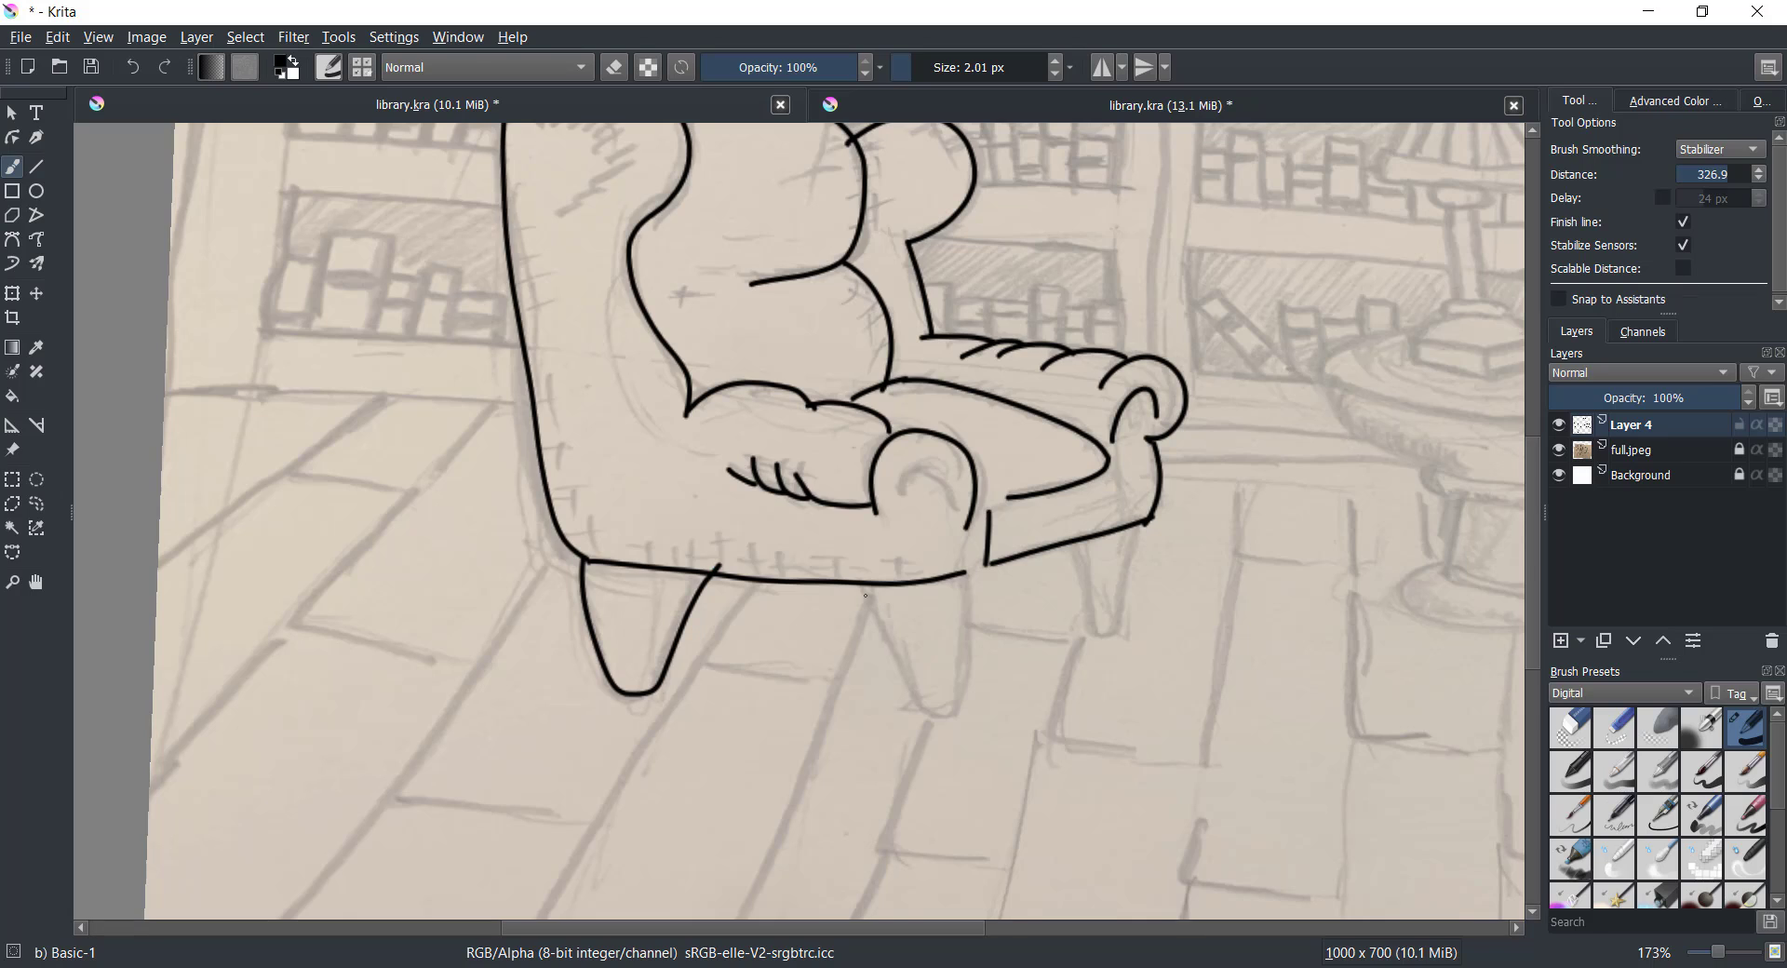
mouse_move(861, 584)
mouse_down()
mouse_move(879, 637)
mouse_move(968, 694)
mouse_move(969, 559)
mouse_move(1005, 560)
mouse_move(1087, 619)
mouse_move(1148, 515)
mouse_move(1081, 556)
mouse_move(1112, 633)
mouse_move(1147, 514)
mouse_up()
Undo the last leg stroke and several short strokes, and make the brush thicker
key(ctrl+z)
scroll(1147, 511, down, 1)
scroll(1126, 558, down, 1)
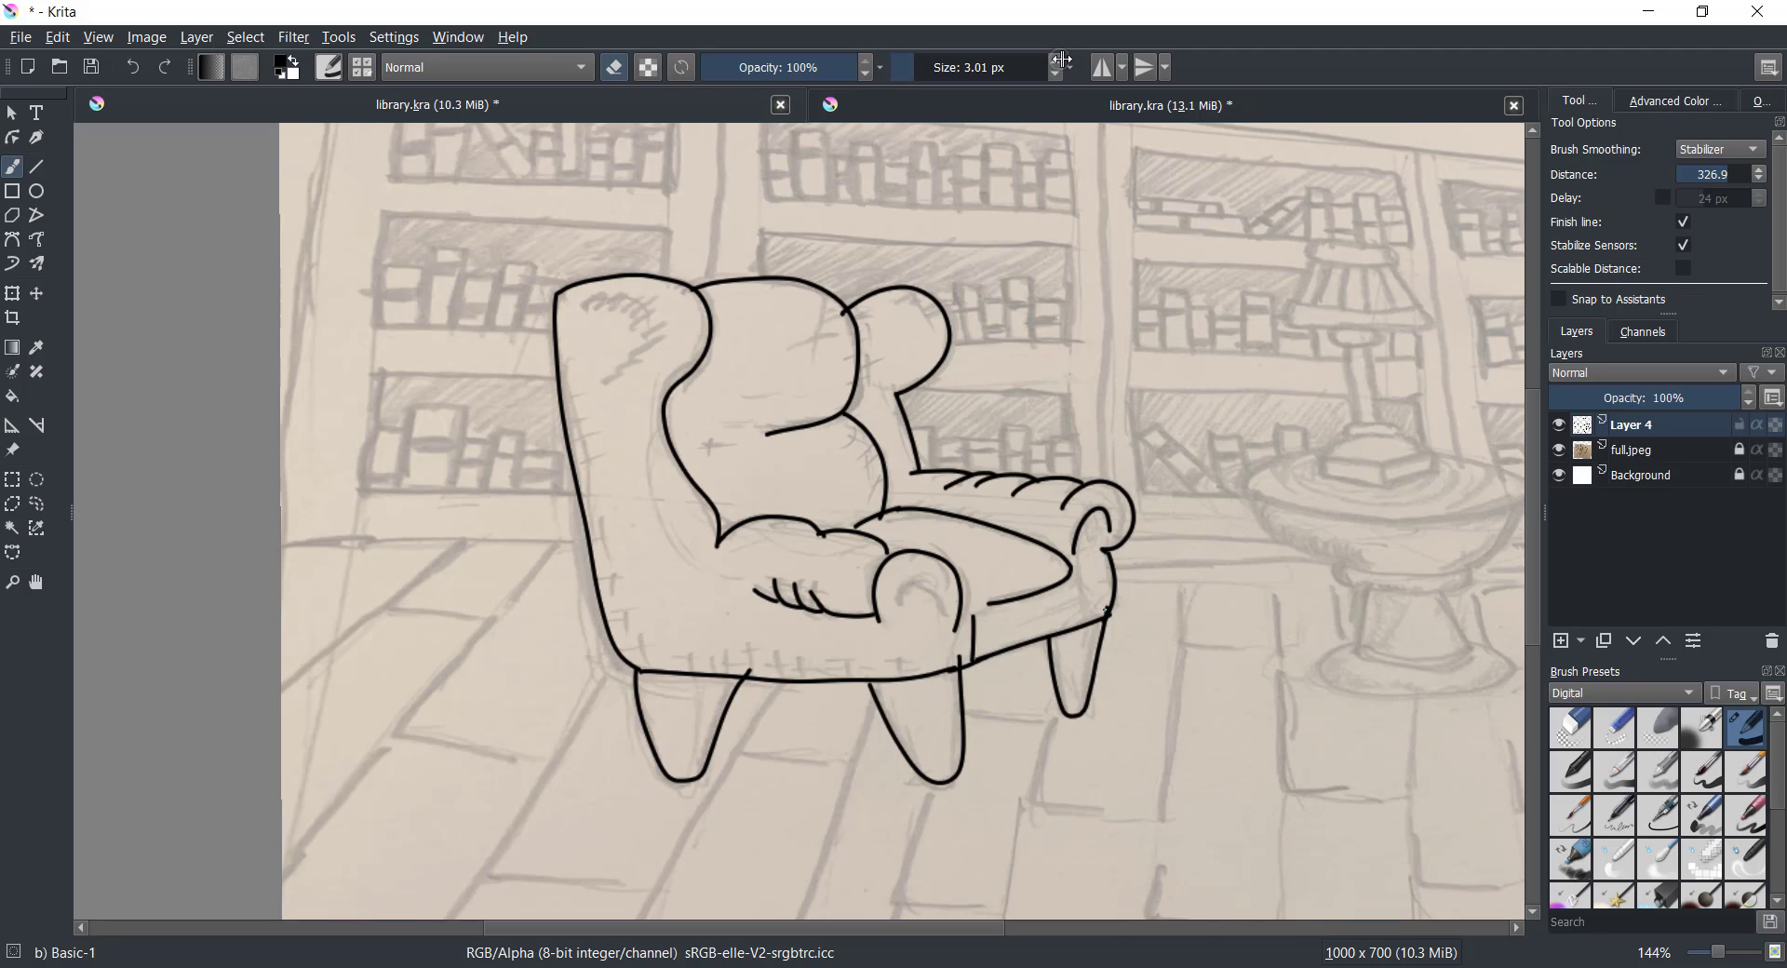
key(bracketright)
scroll(969, 199, up, 3)
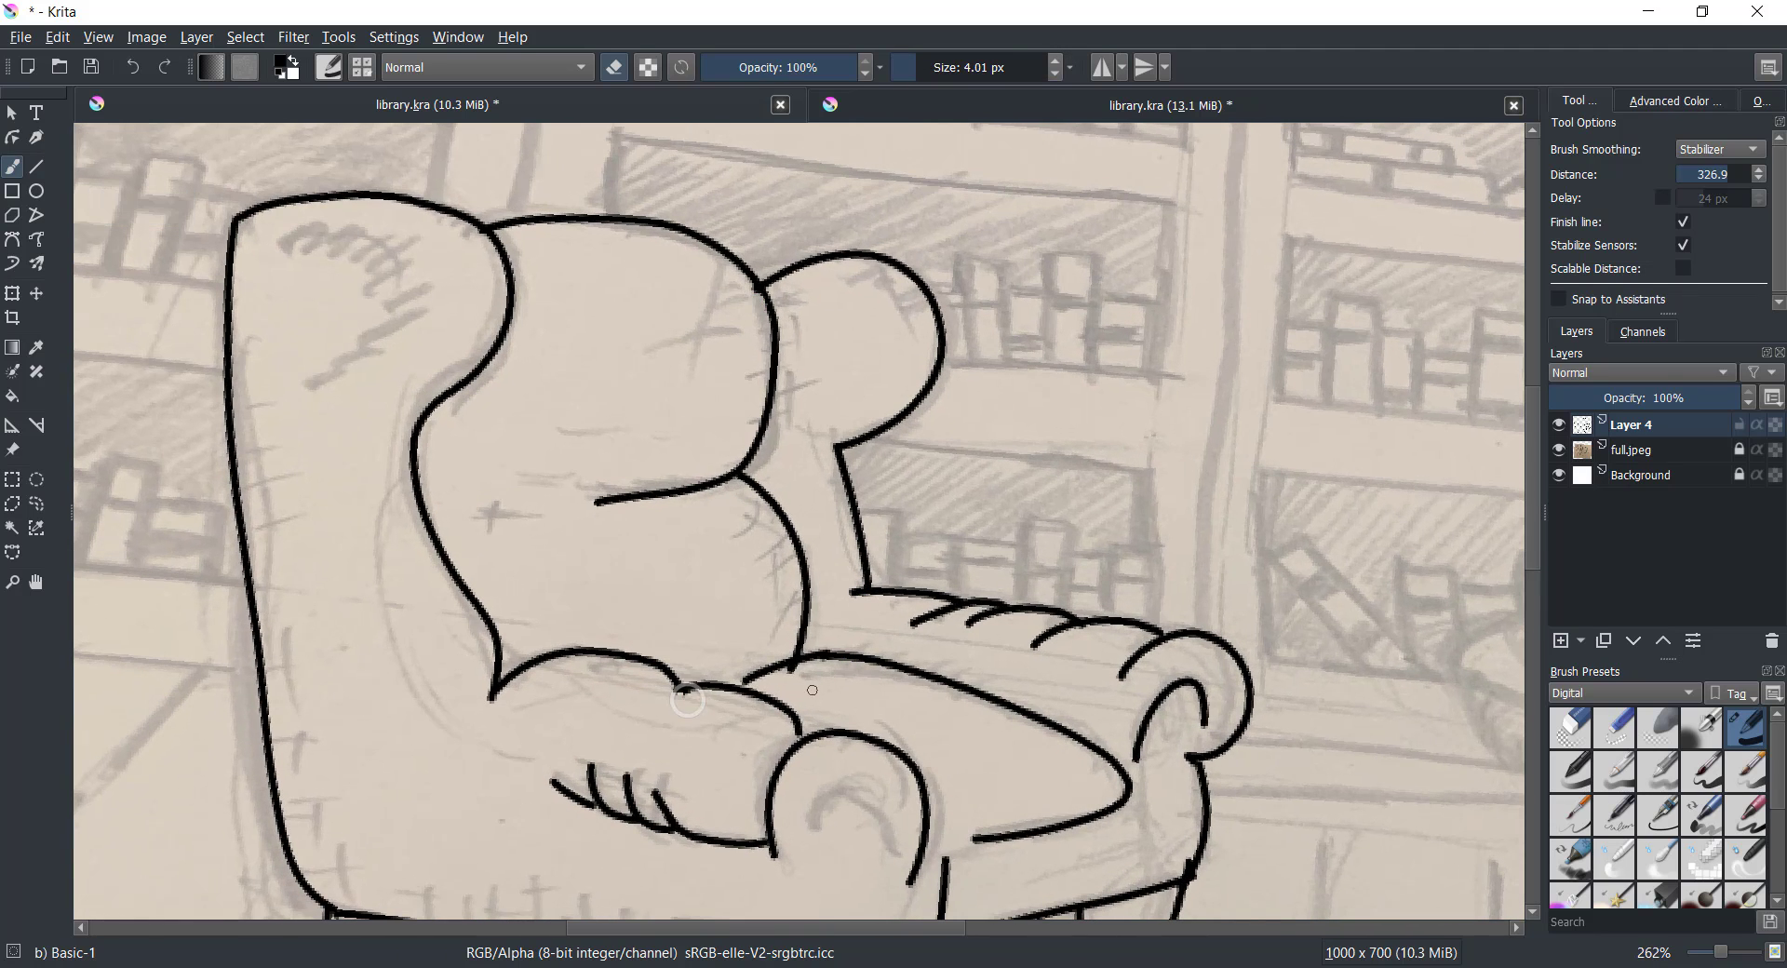
scroll(794, 668, down, 5)
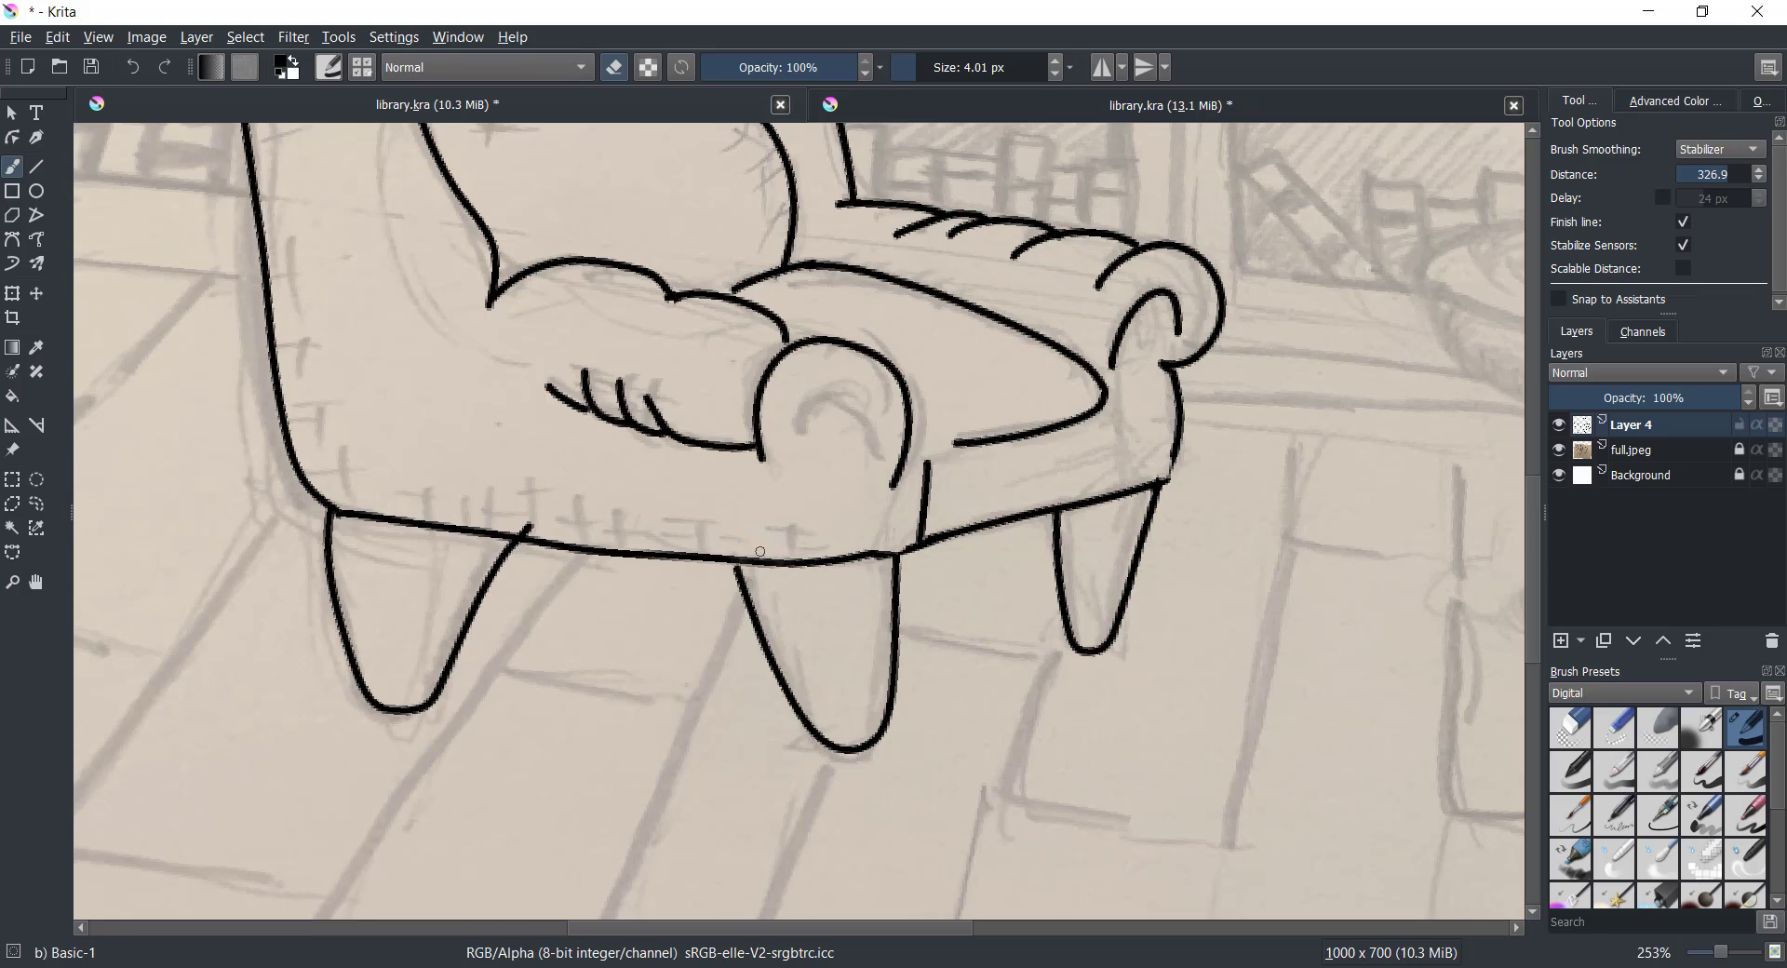
key(ctrl+z)
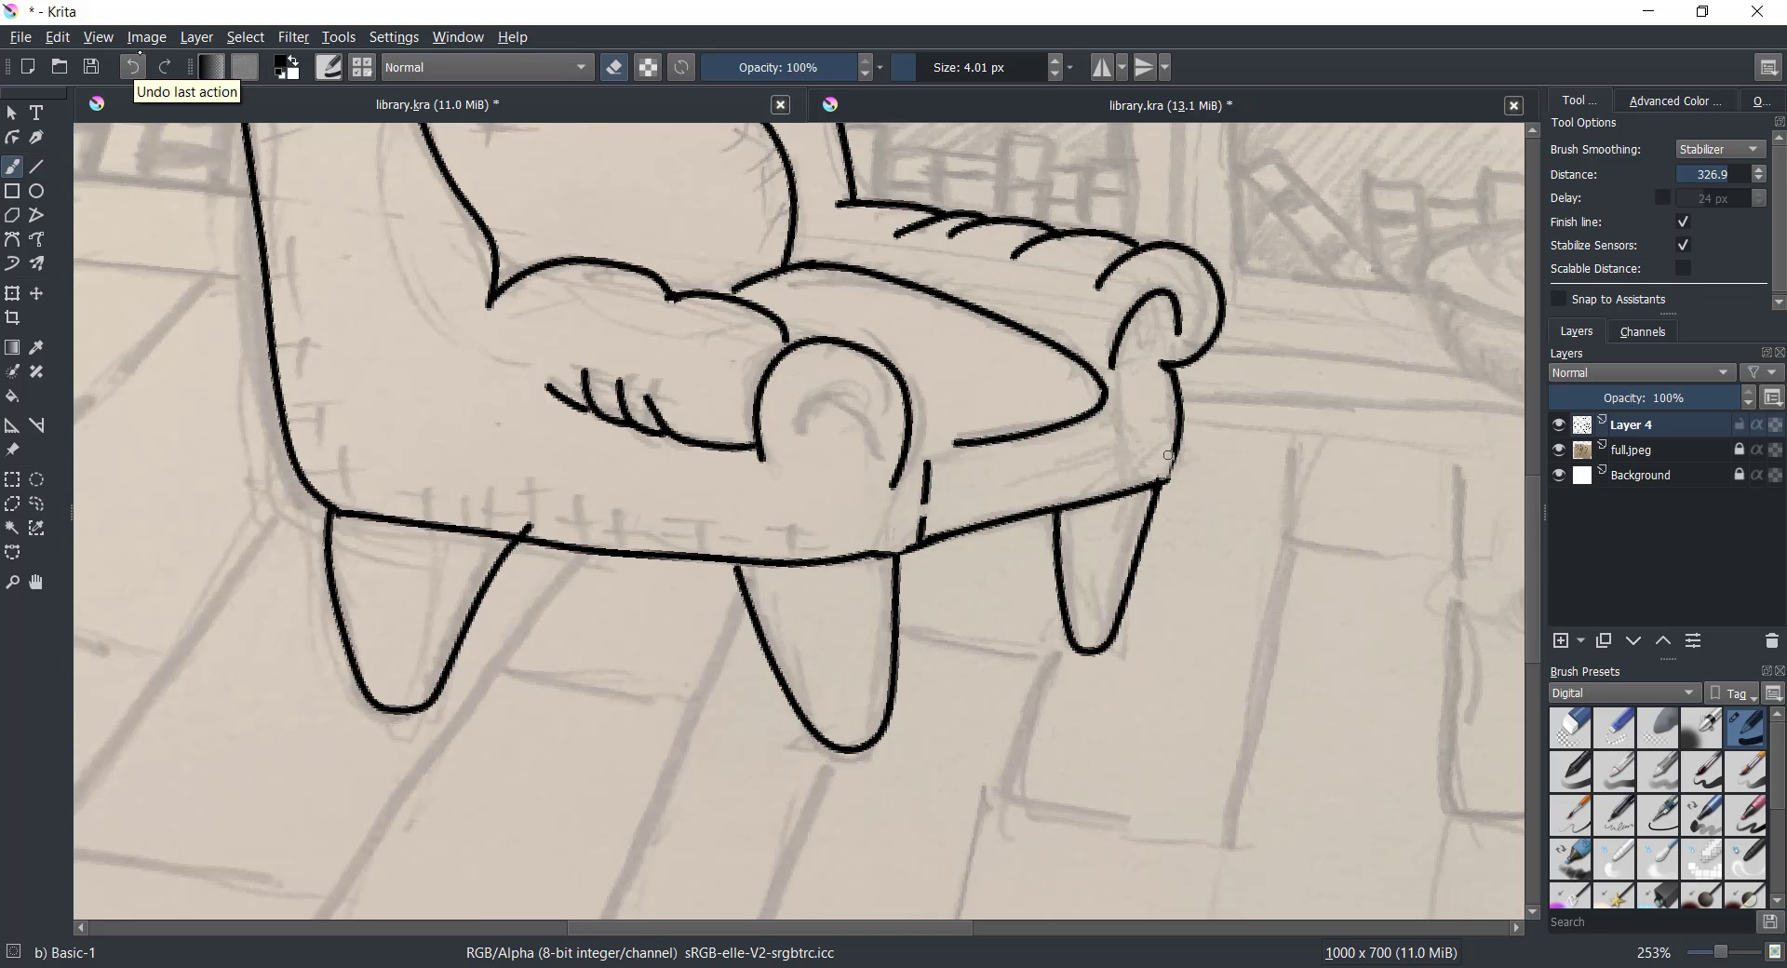
click(133, 65)
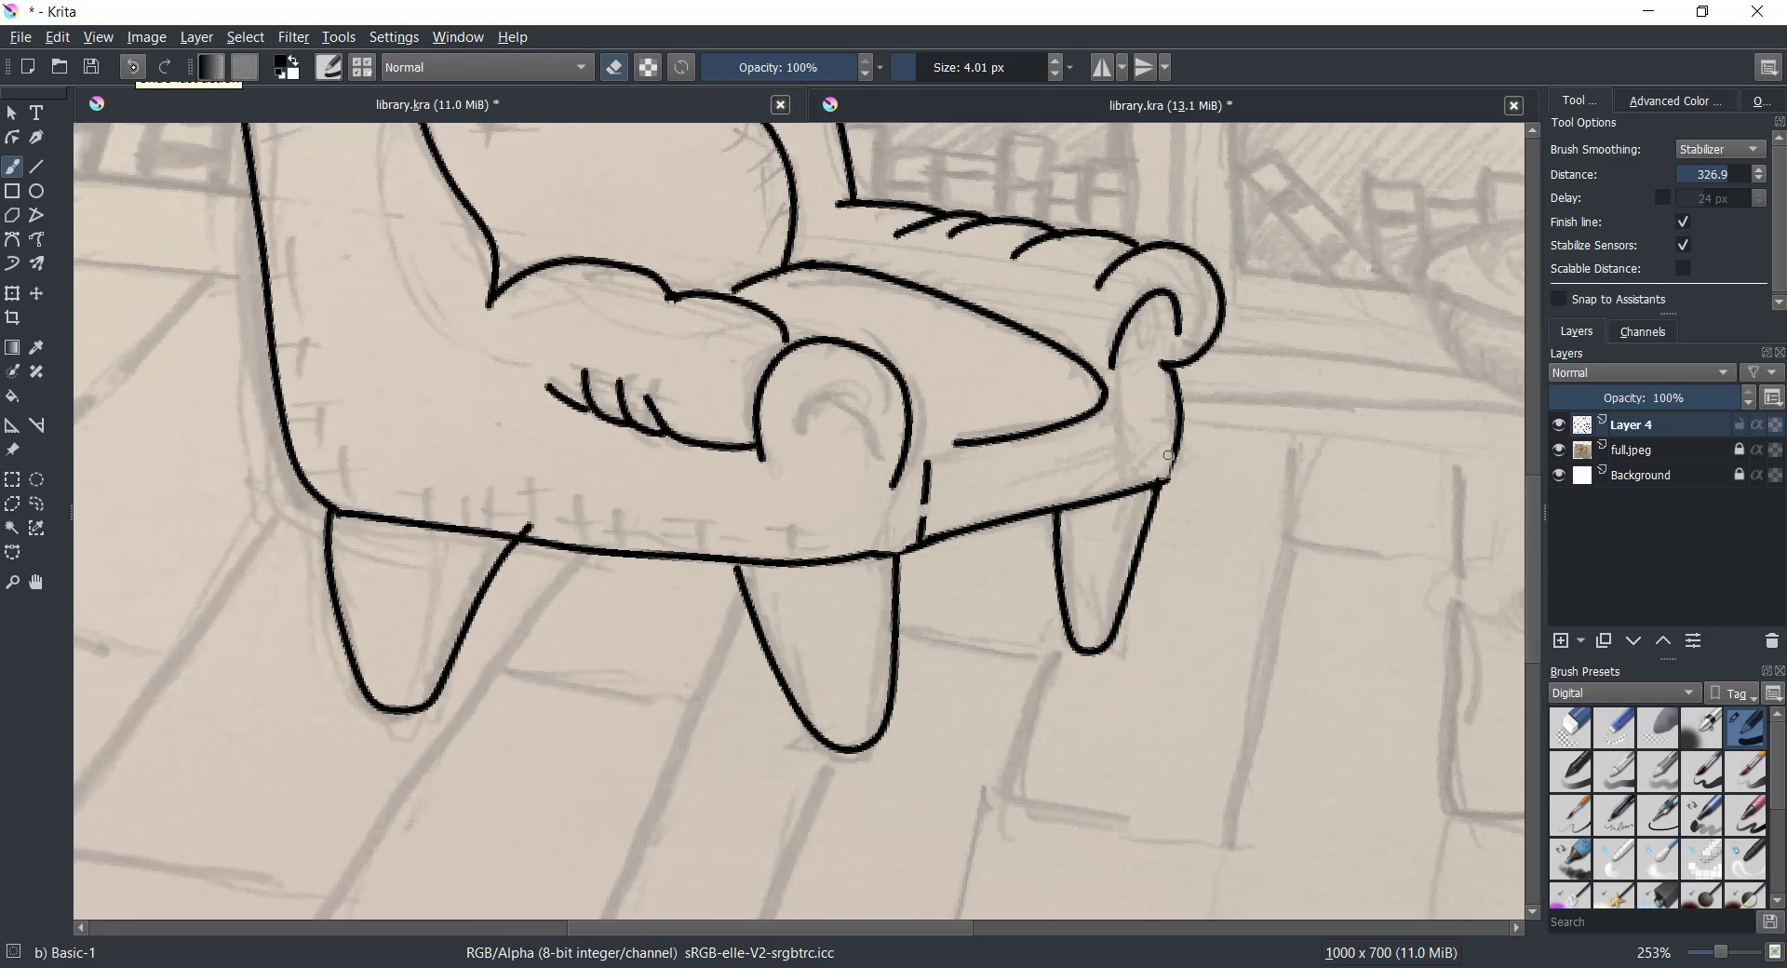
key(ctrl+z)
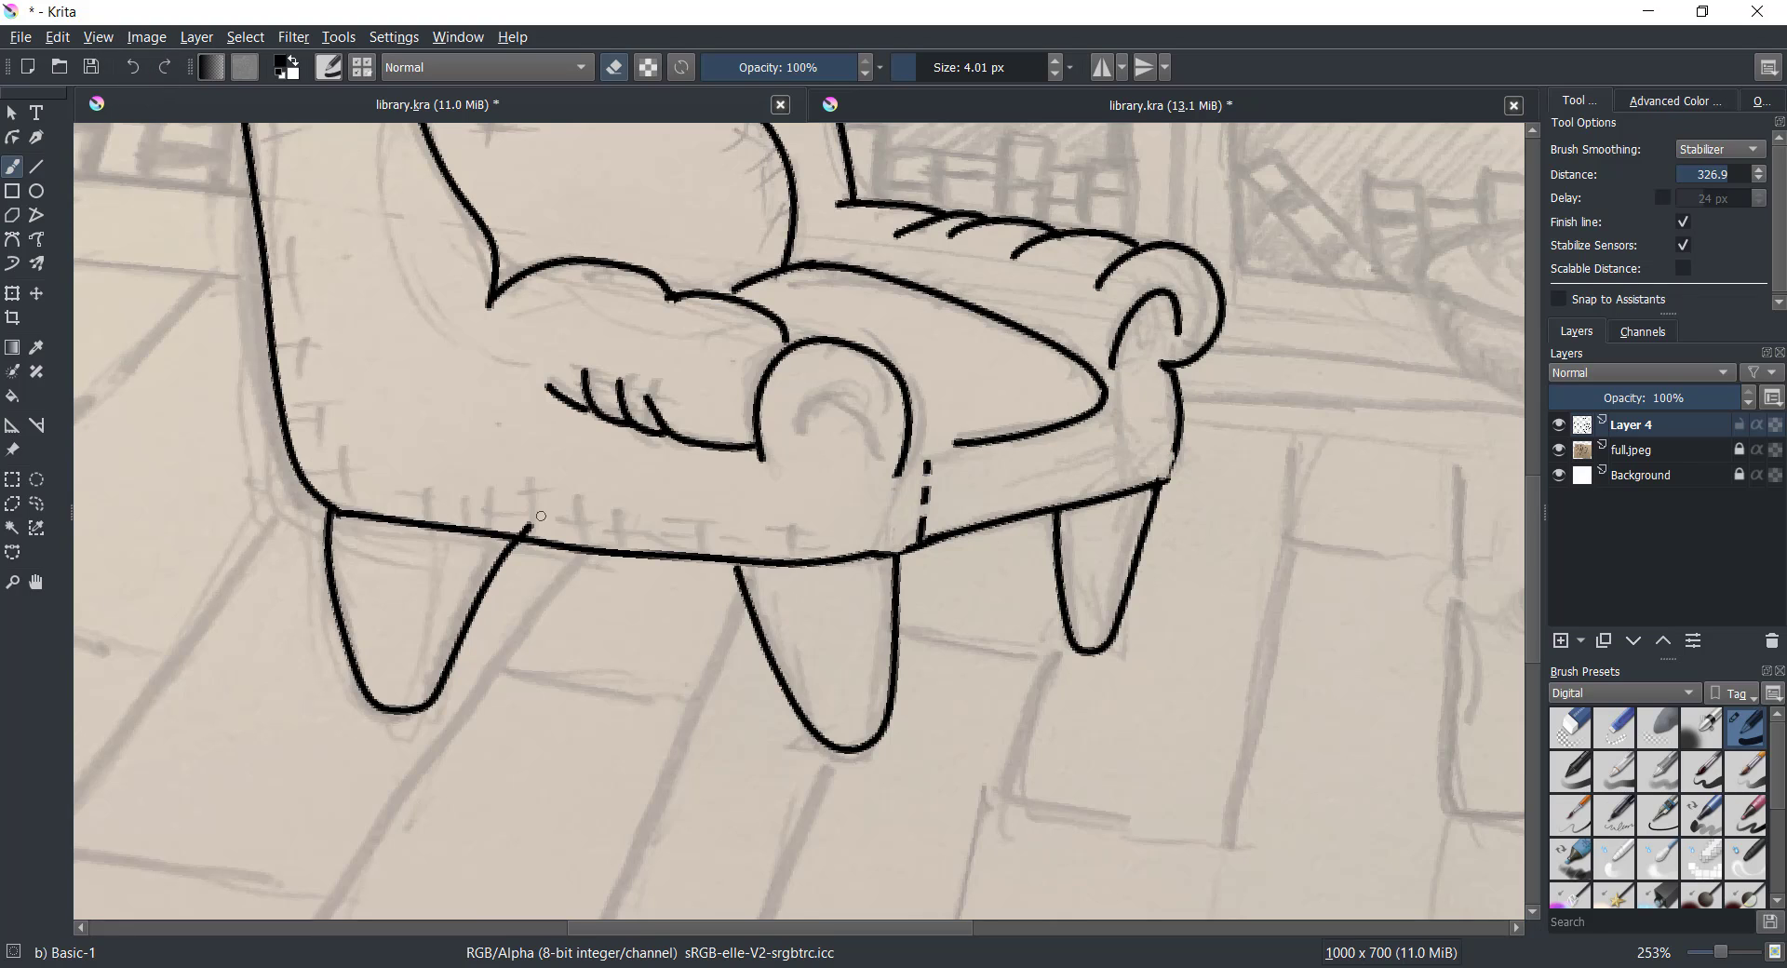
Close the gaps in the front and far armrest outlines, then draw the near armrest's inner curl
key(e)
click(1168, 461)
drag(928, 462, 926, 531)
drag(1169, 461, 1176, 441)
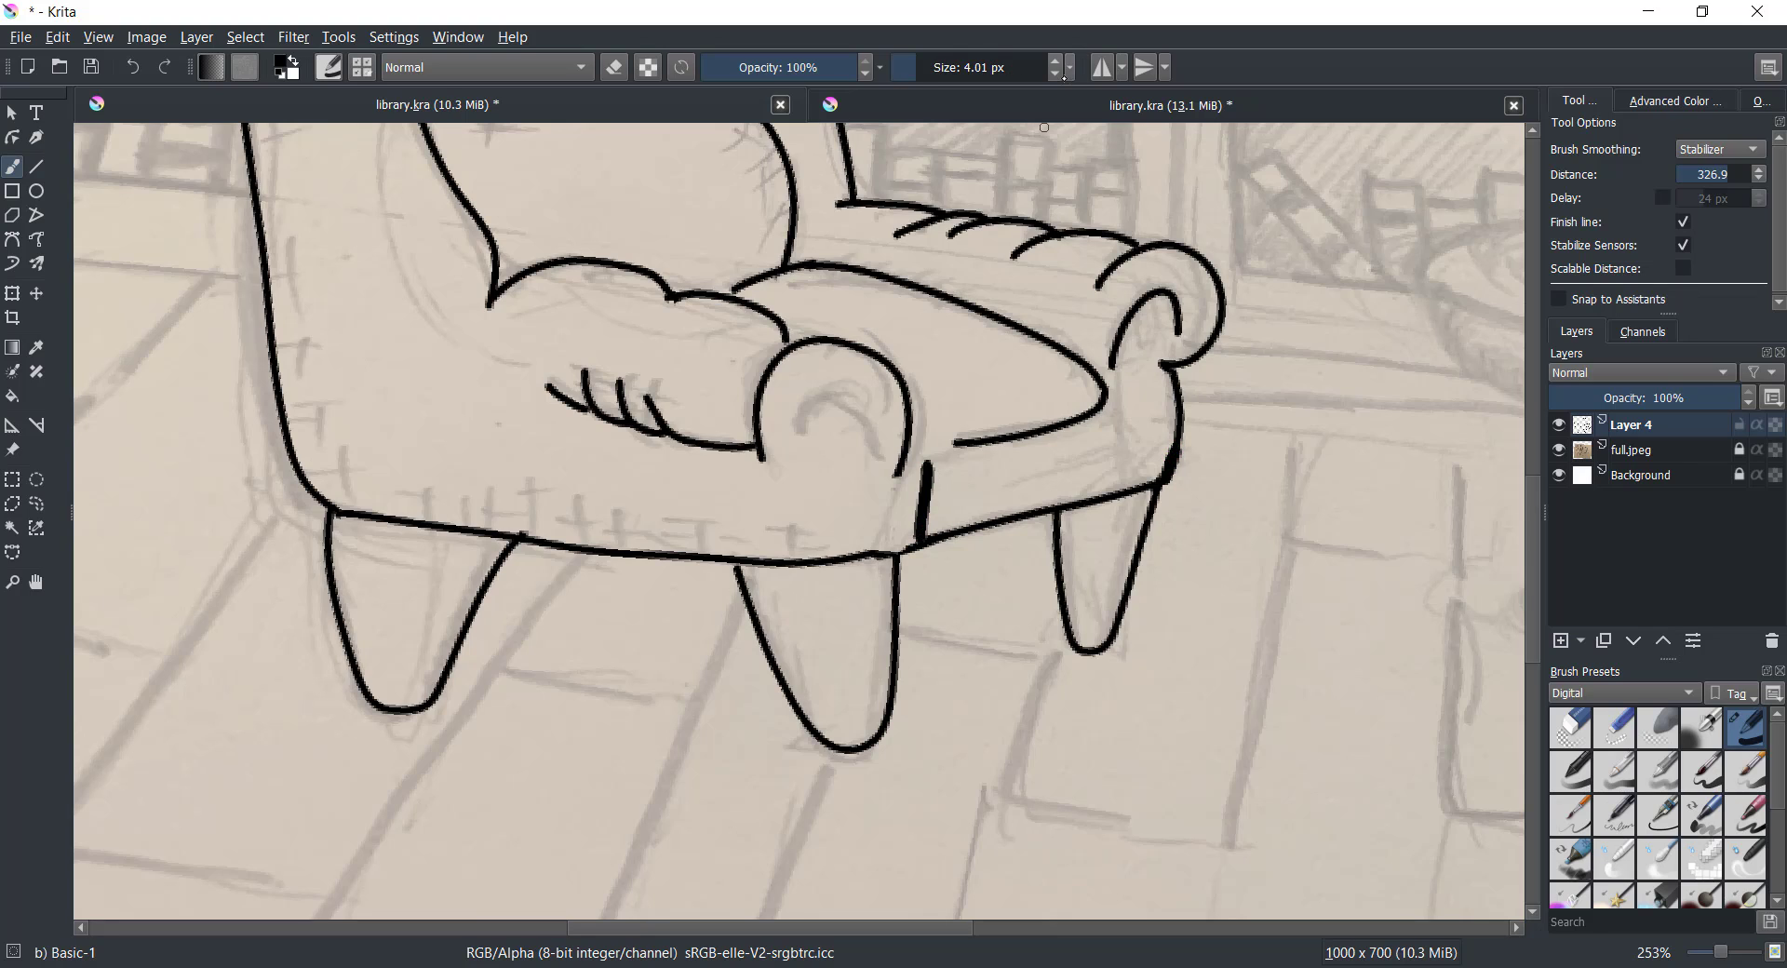
click(1054, 75)
drag(800, 424, 782, 524)
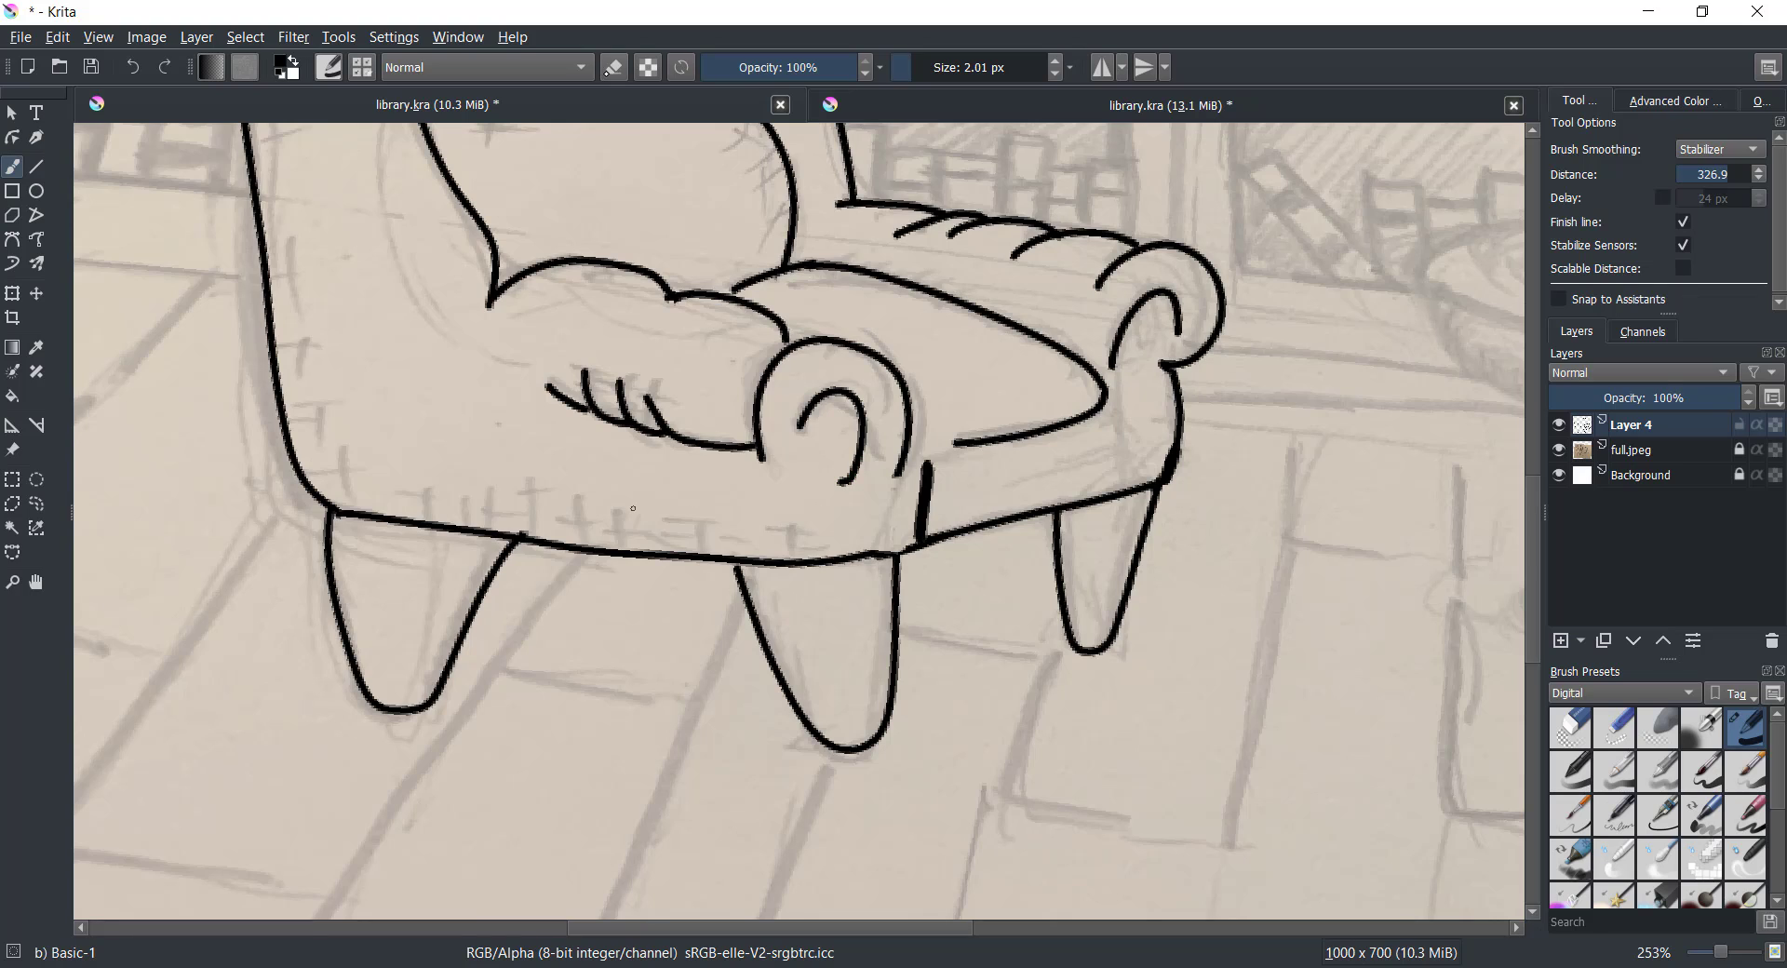
Erase a stray stroke top, set the brush to 2.01 px, and ink a short vertical line on the arm
key(e)
click(1054, 59)
click(1055, 59)
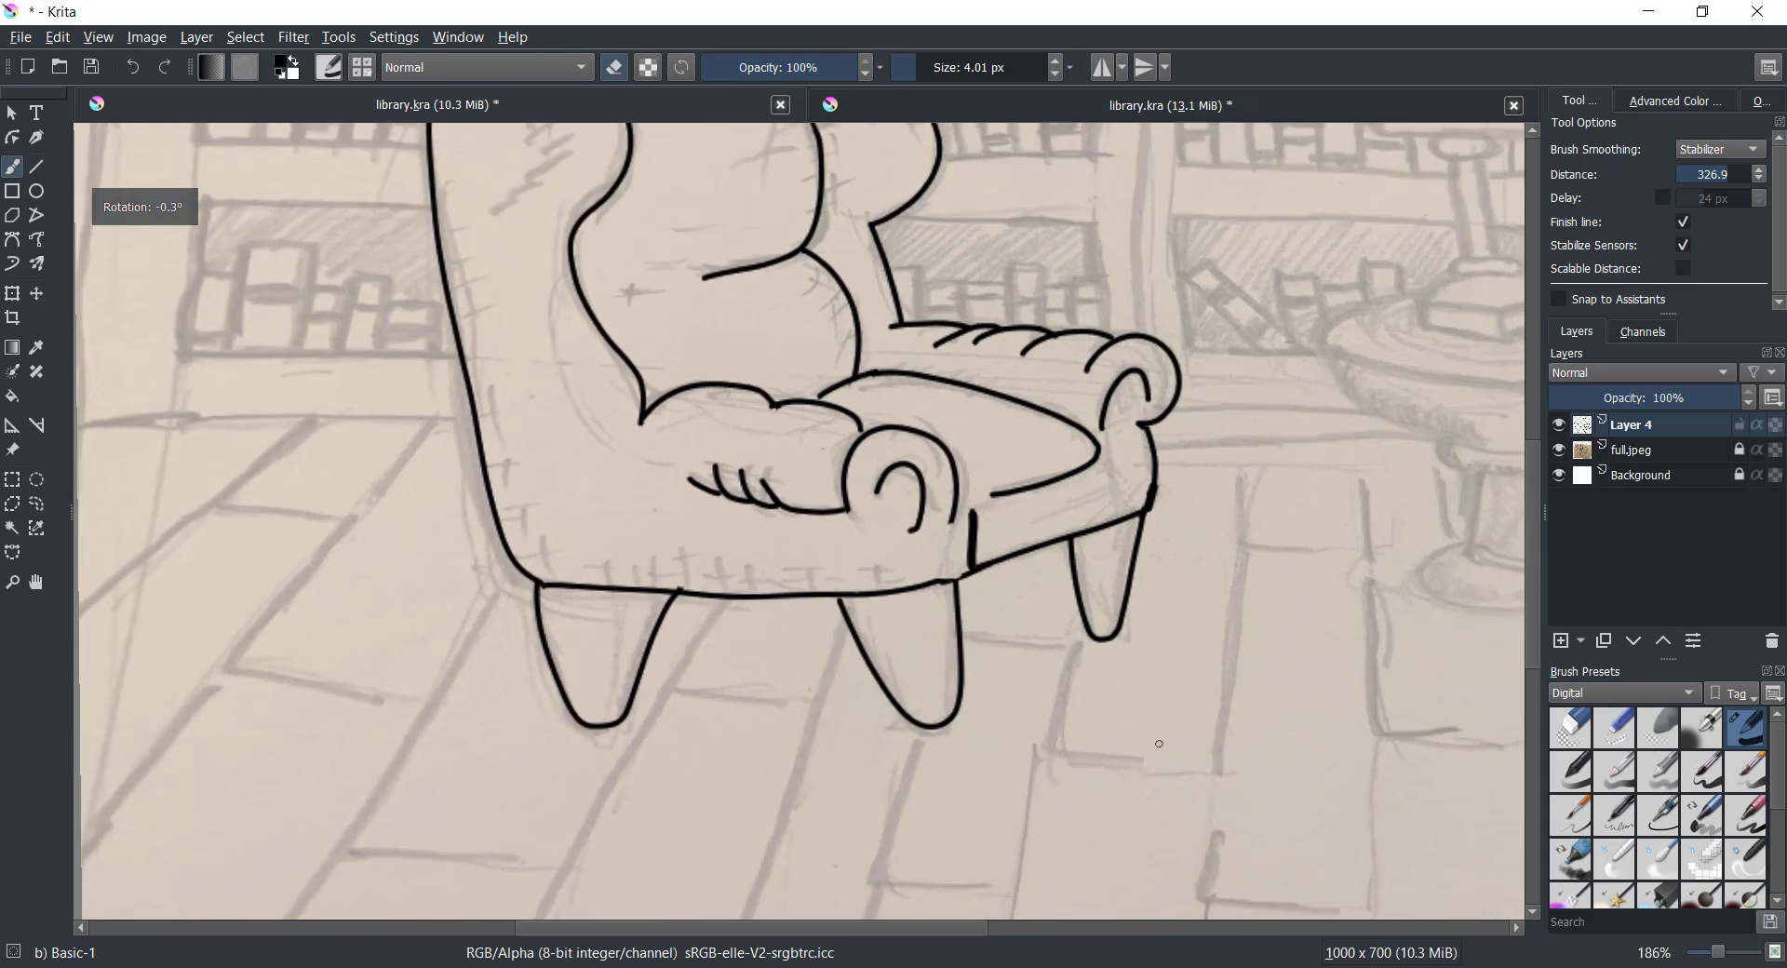
scroll(1084, 719, down, 5)
mouse_move(868, 542)
mouse_down()
mouse_move(868, 573)
mouse_move(870, 546)
mouse_up()
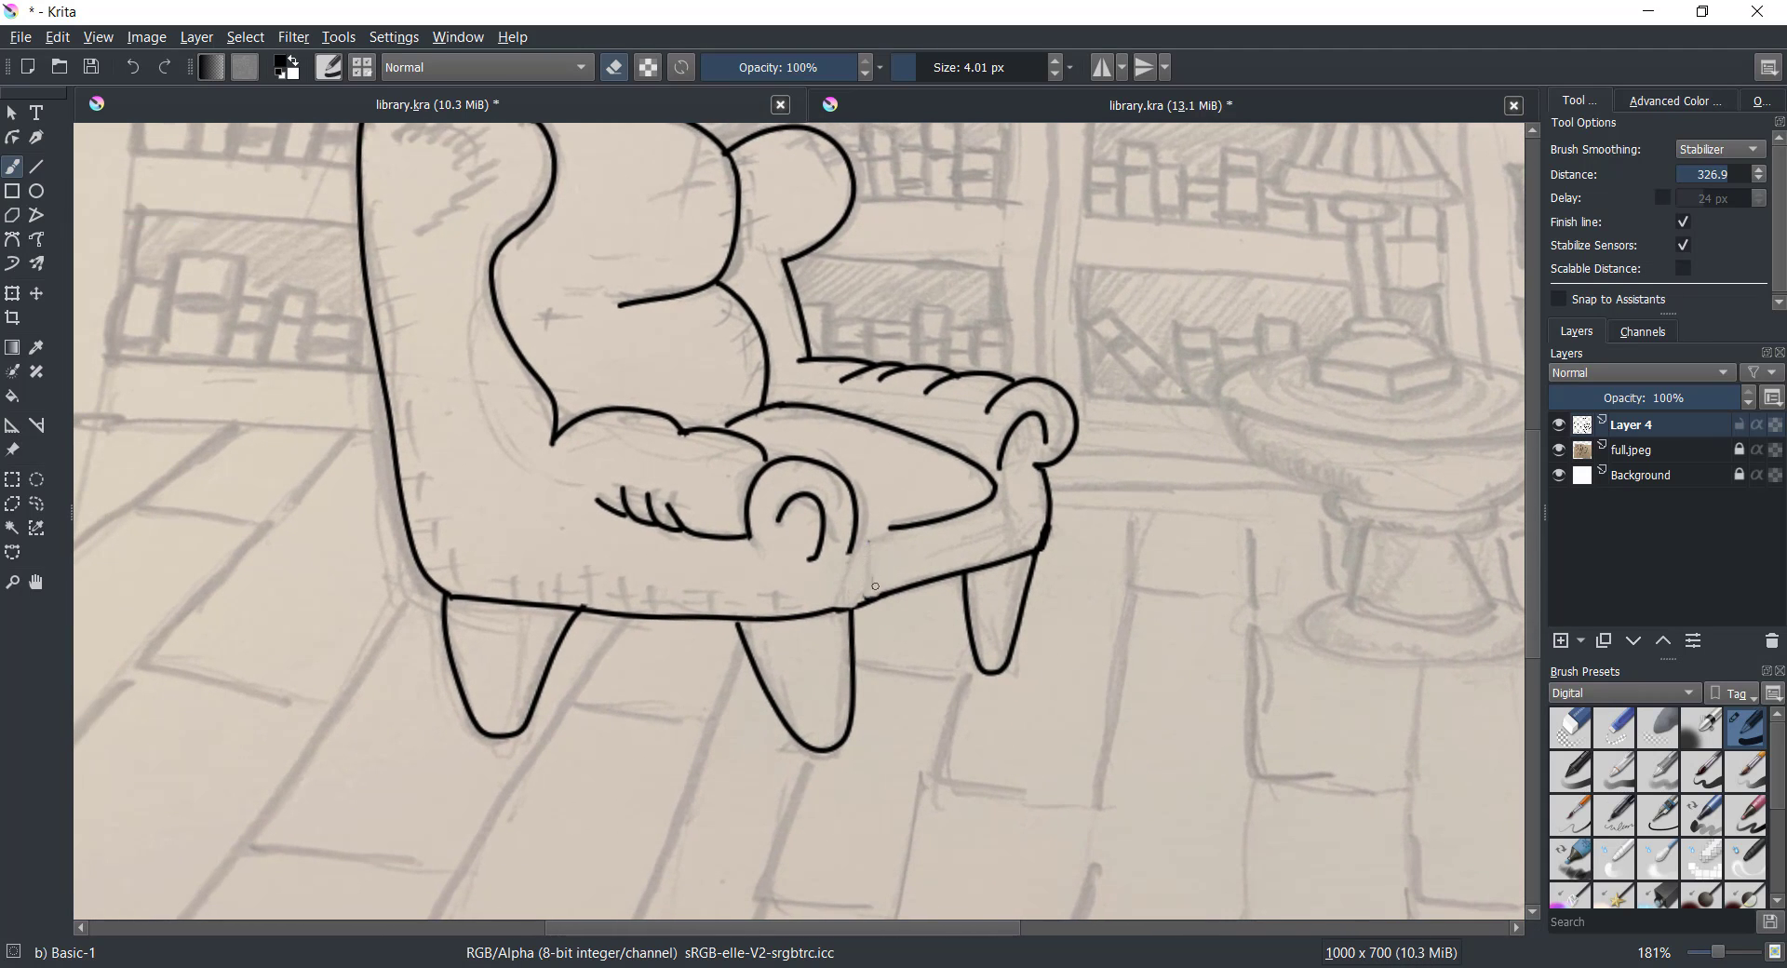
click(1055, 74)
click(1055, 74)
key(e)
drag(869, 541, 862, 598)
scroll(921, 504, down, 3)
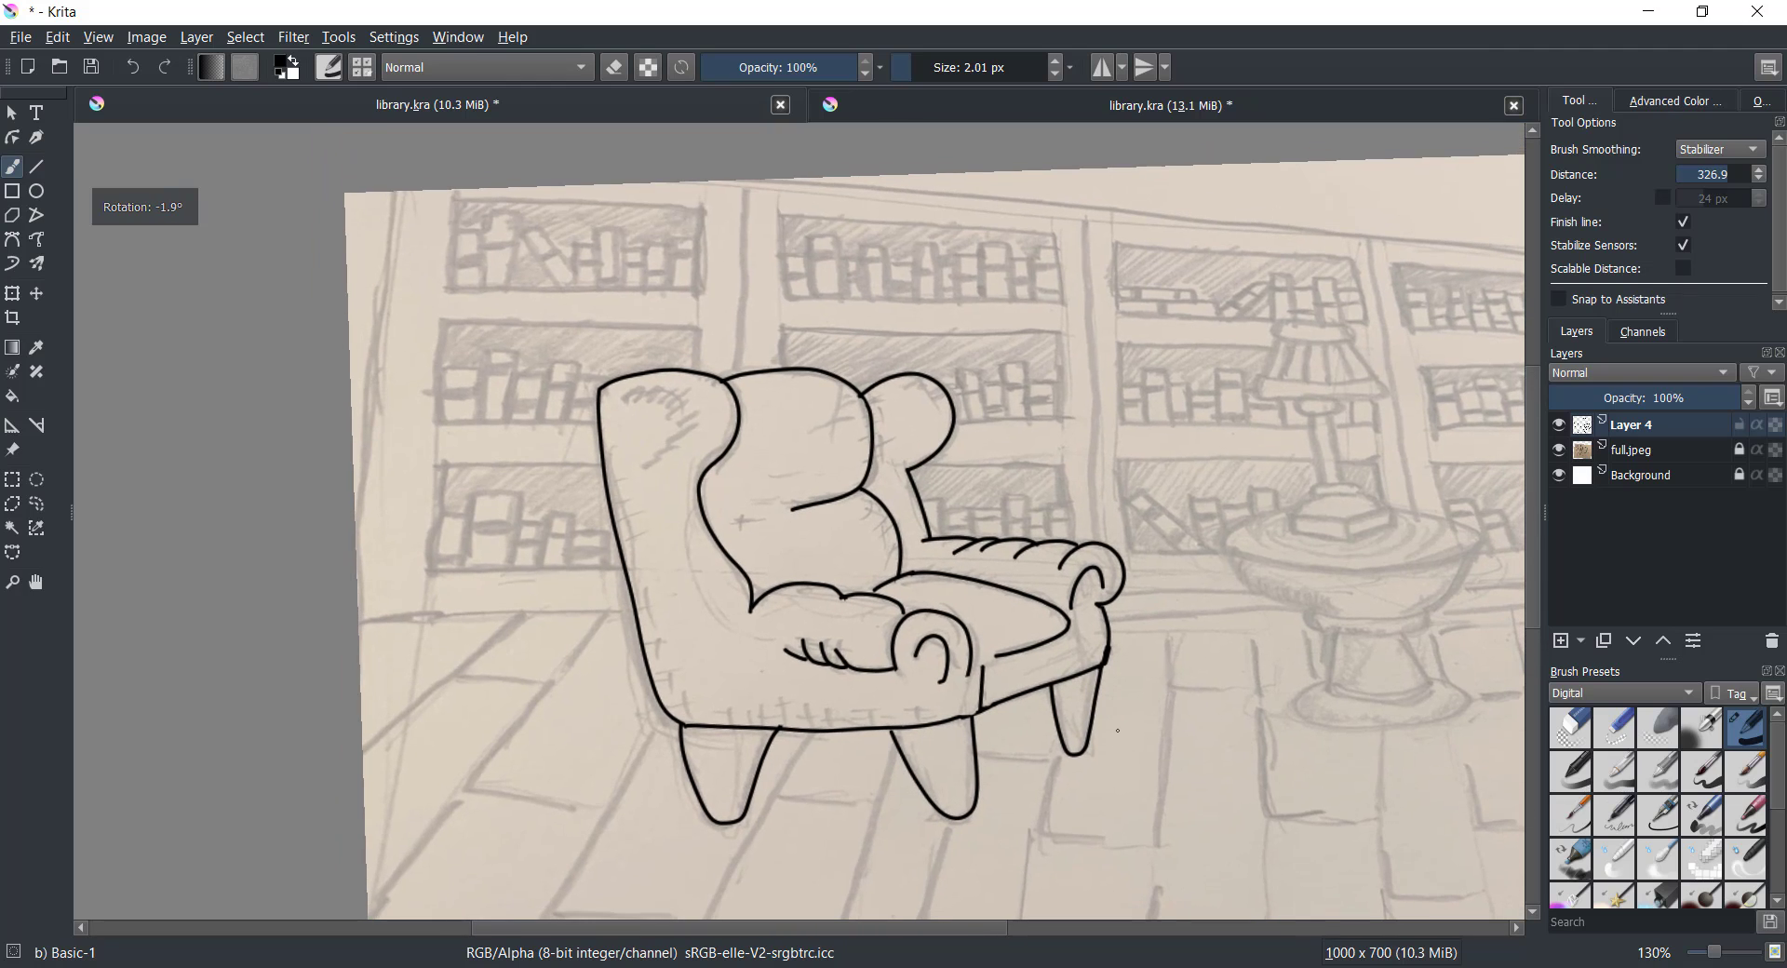
Ink the left wall's vertical edge and the wall baseline on both sides of the chair
drag(358, 518, 416, 161)
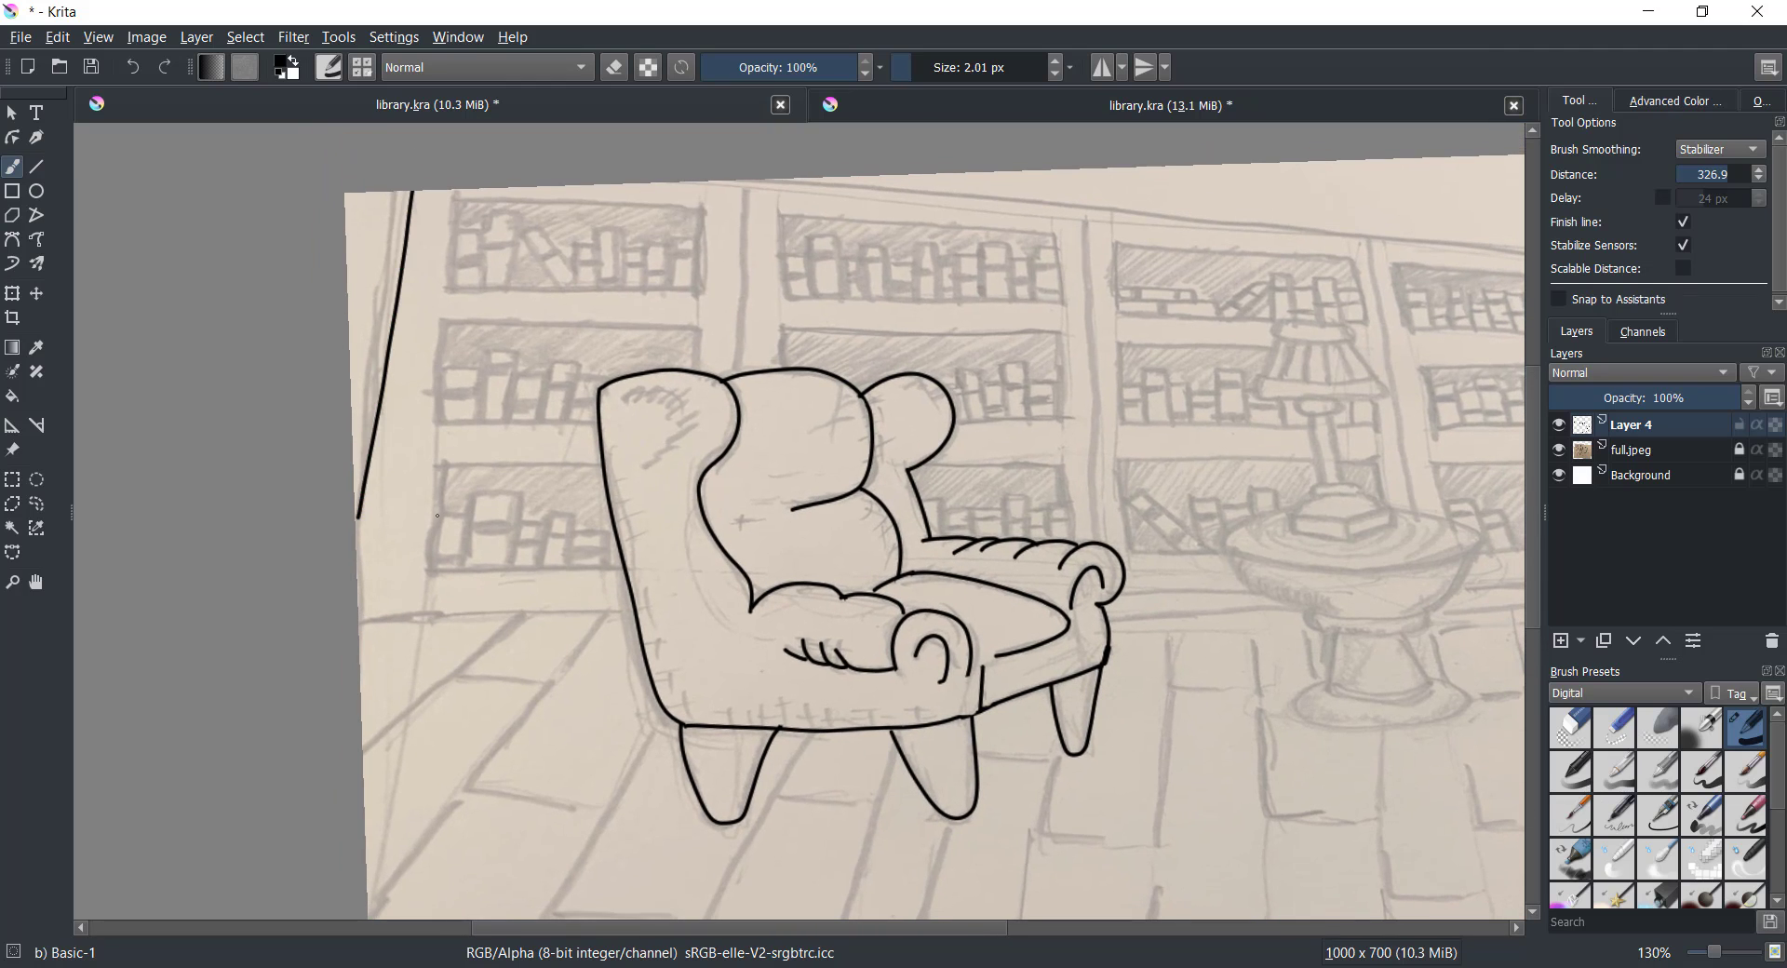
drag(366, 618, 630, 610)
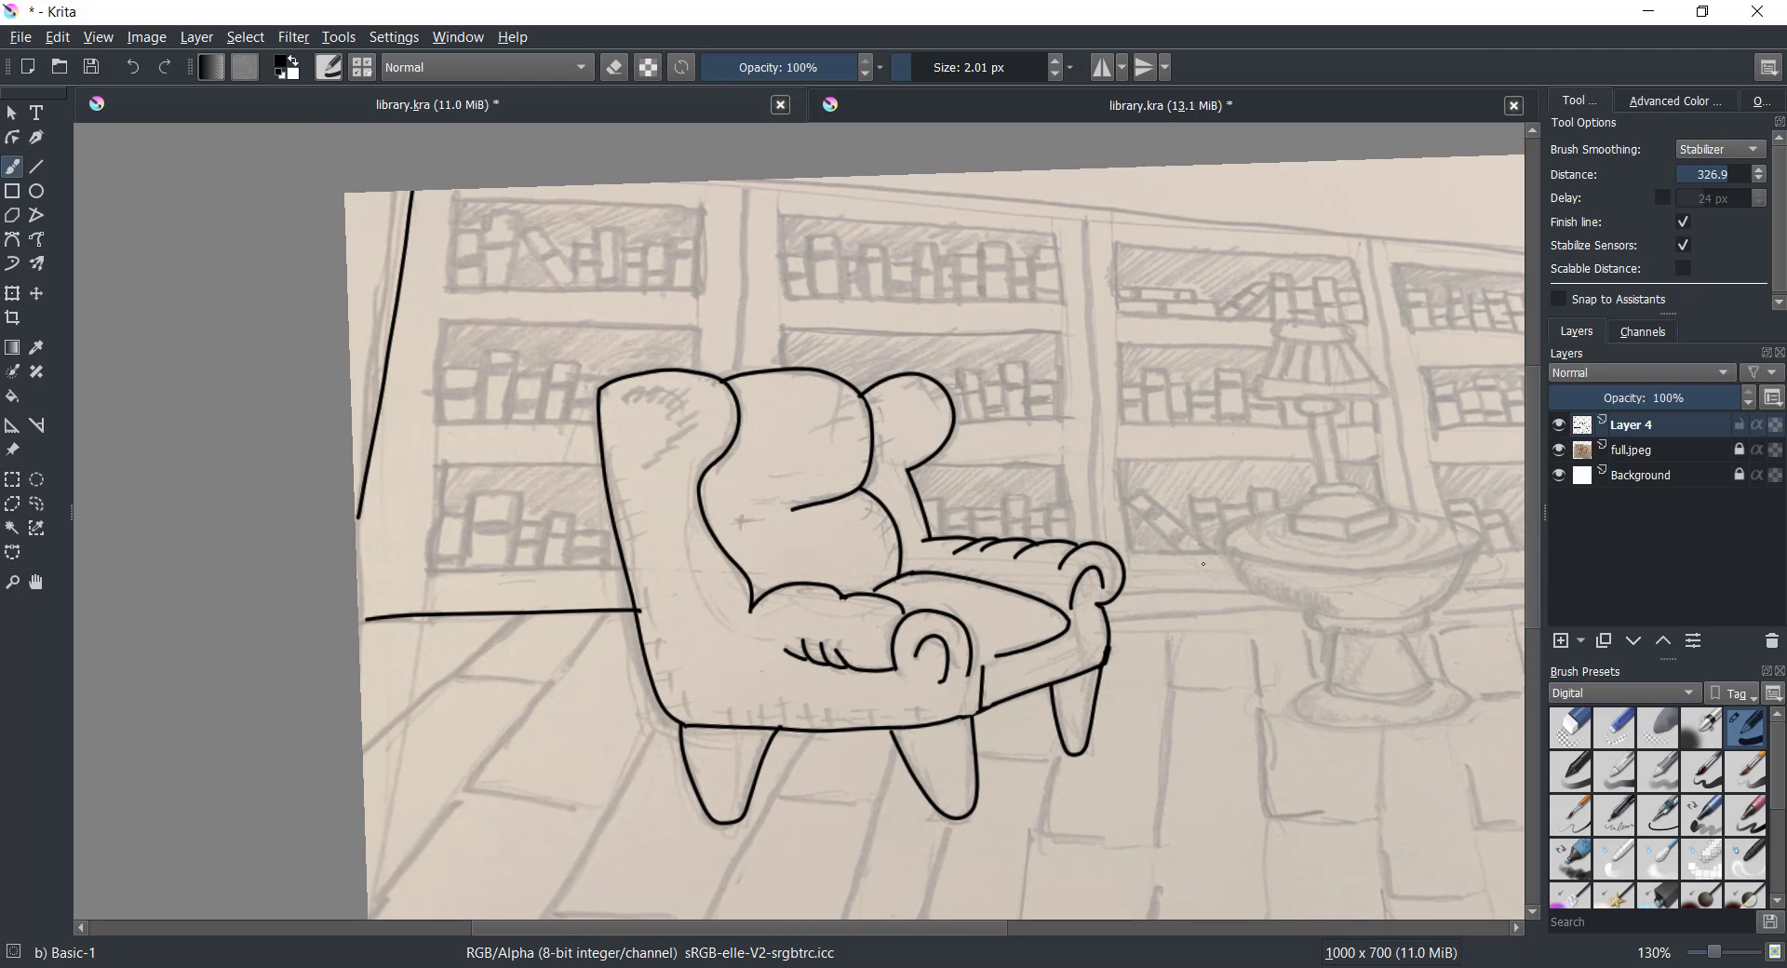
drag(1119, 596, 1266, 593)
drag(1449, 592, 1492, 589)
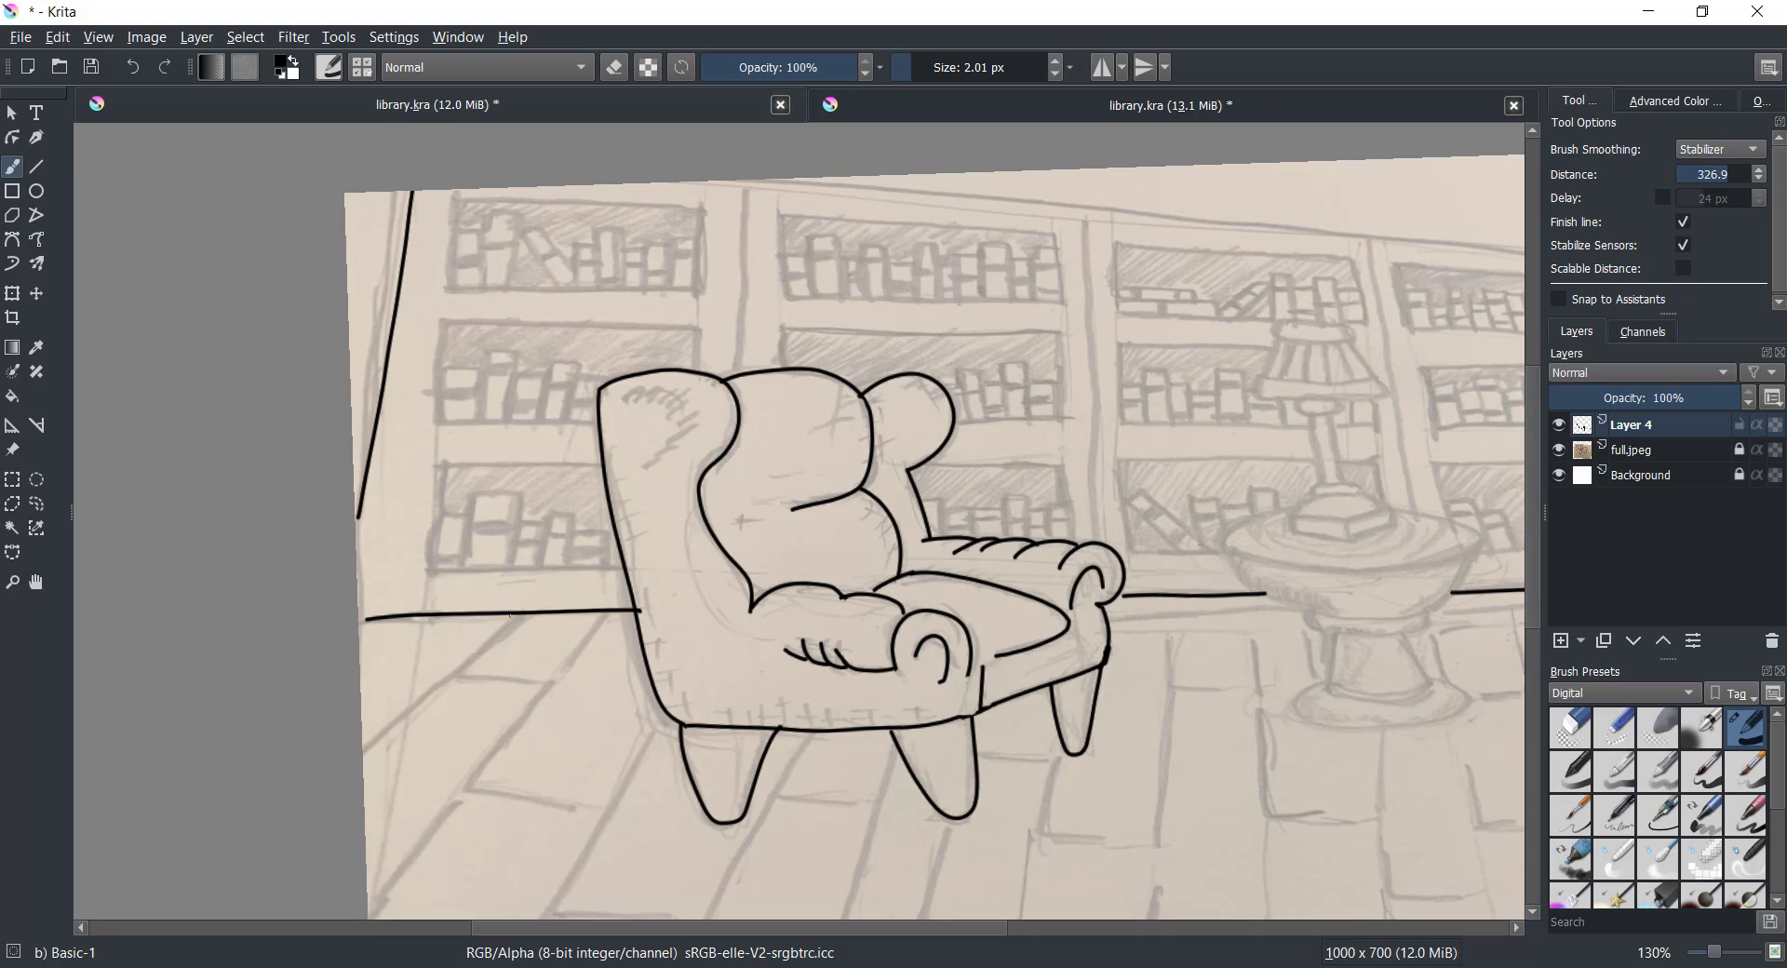
Ink the left diagonal floorboard lines with their short board joints
drag(512, 621, 286, 812)
drag(607, 615, 368, 893)
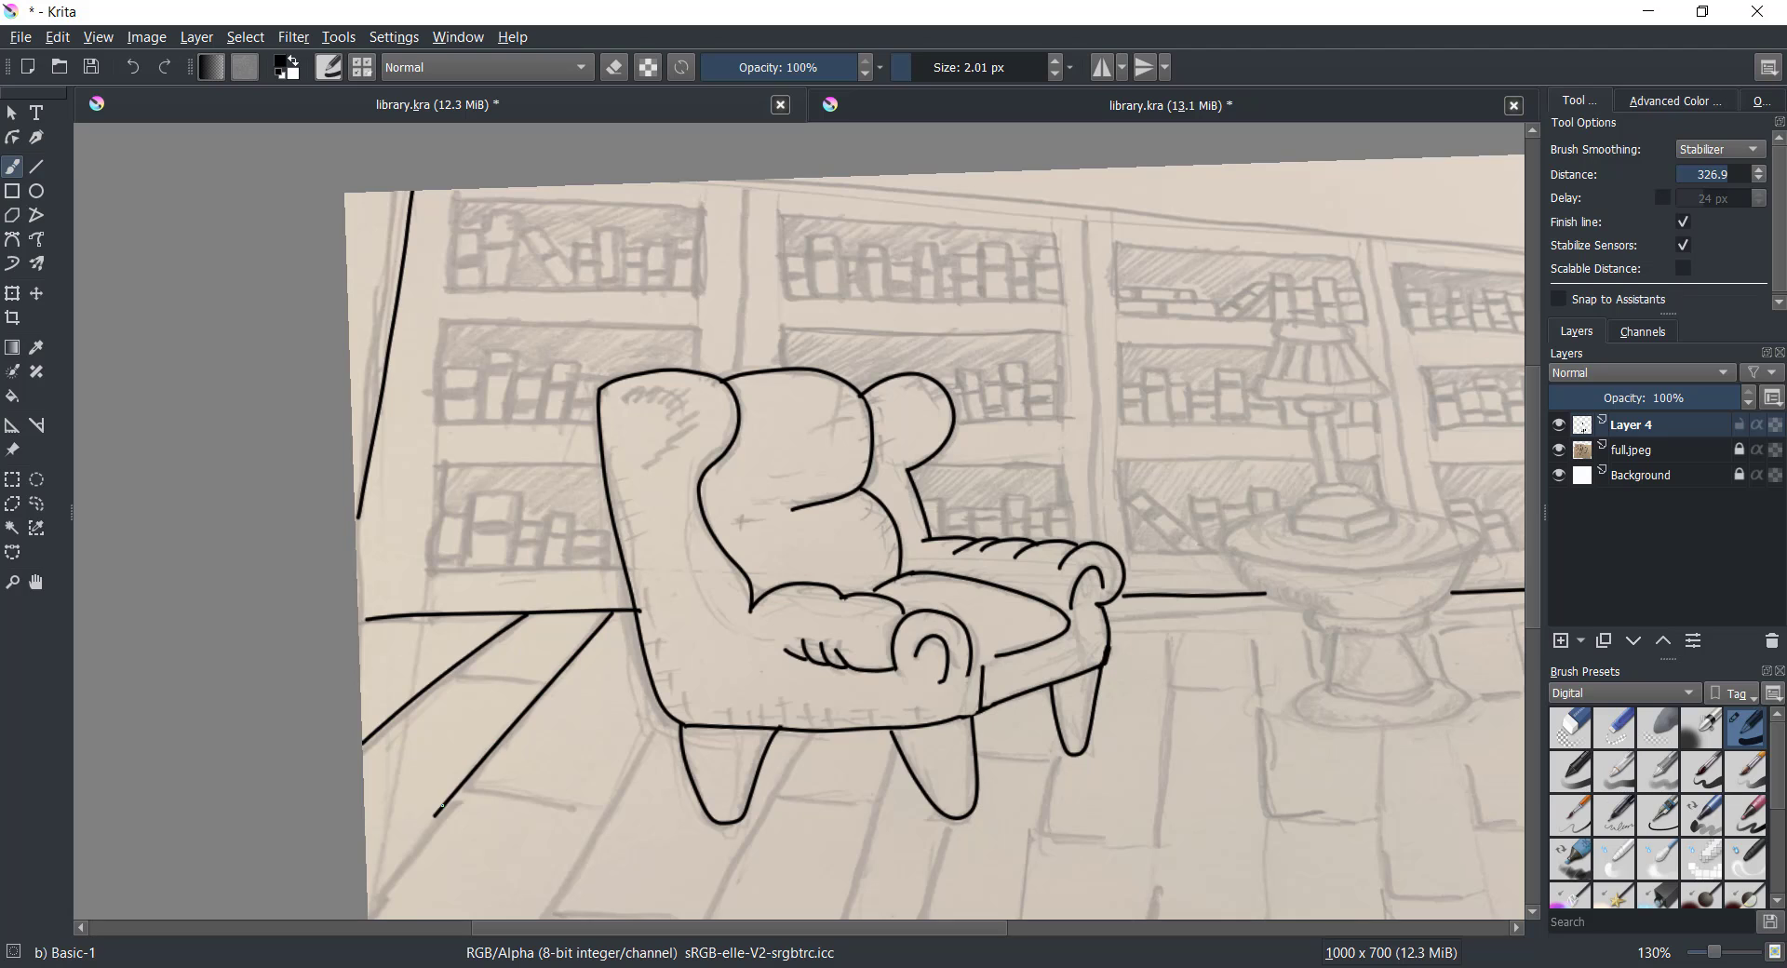
drag(456, 668, 508, 681)
key(ctrl+z)
key(ctrl+z)
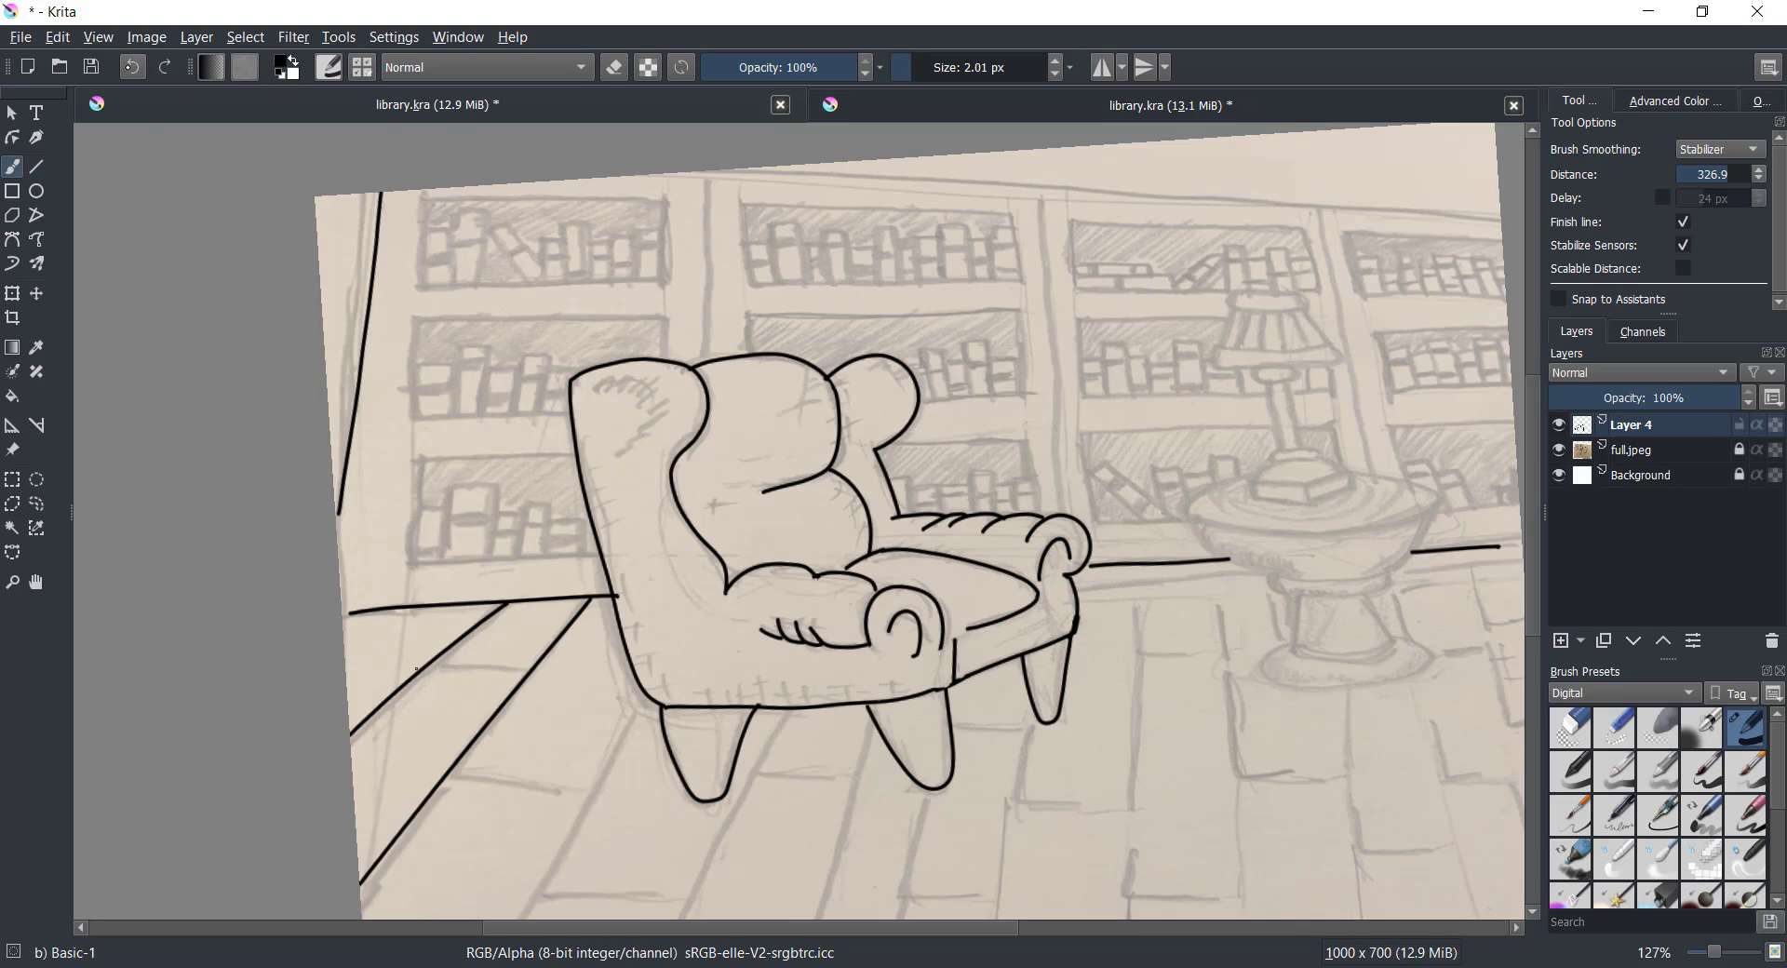
drag(426, 667, 496, 676)
drag(443, 782, 546, 793)
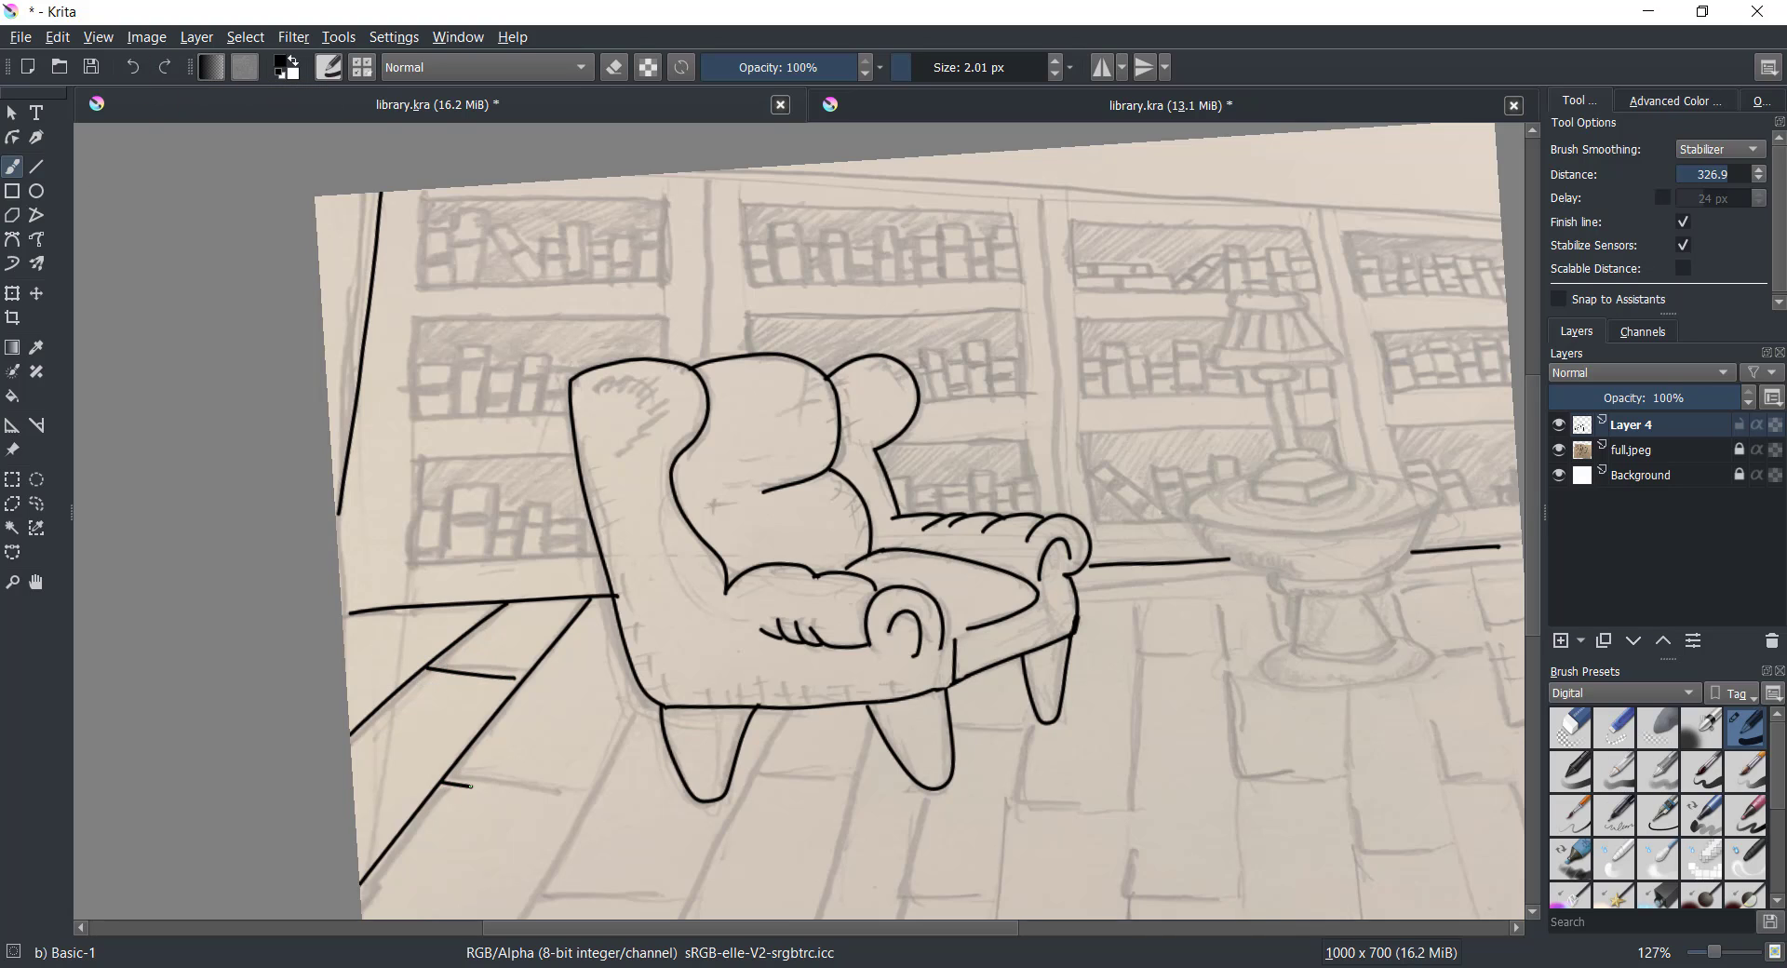
mouse_move(642, 713)
mouse_down()
mouse_move(507, 920)
mouse_move(626, 899)
mouse_up()
Ink the diagonal floorboards and short joints beneath the armchair and between its legs
drag(793, 710, 656, 920)
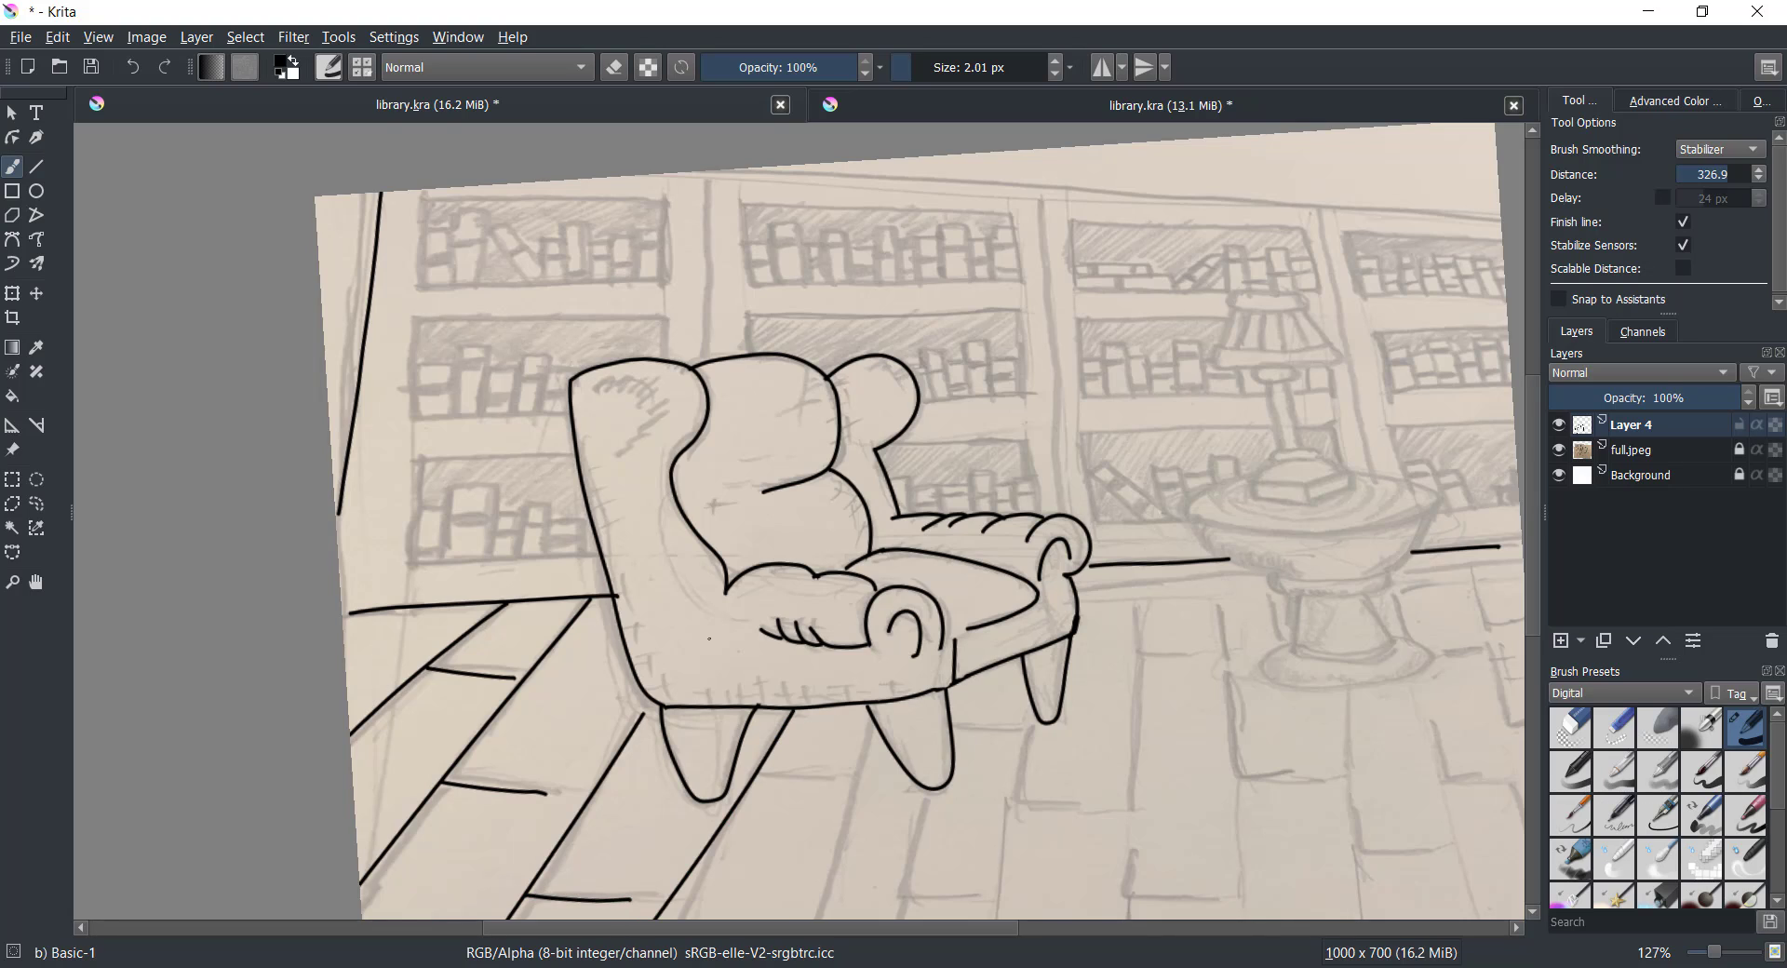
click(133, 66)
drag(793, 709, 672, 920)
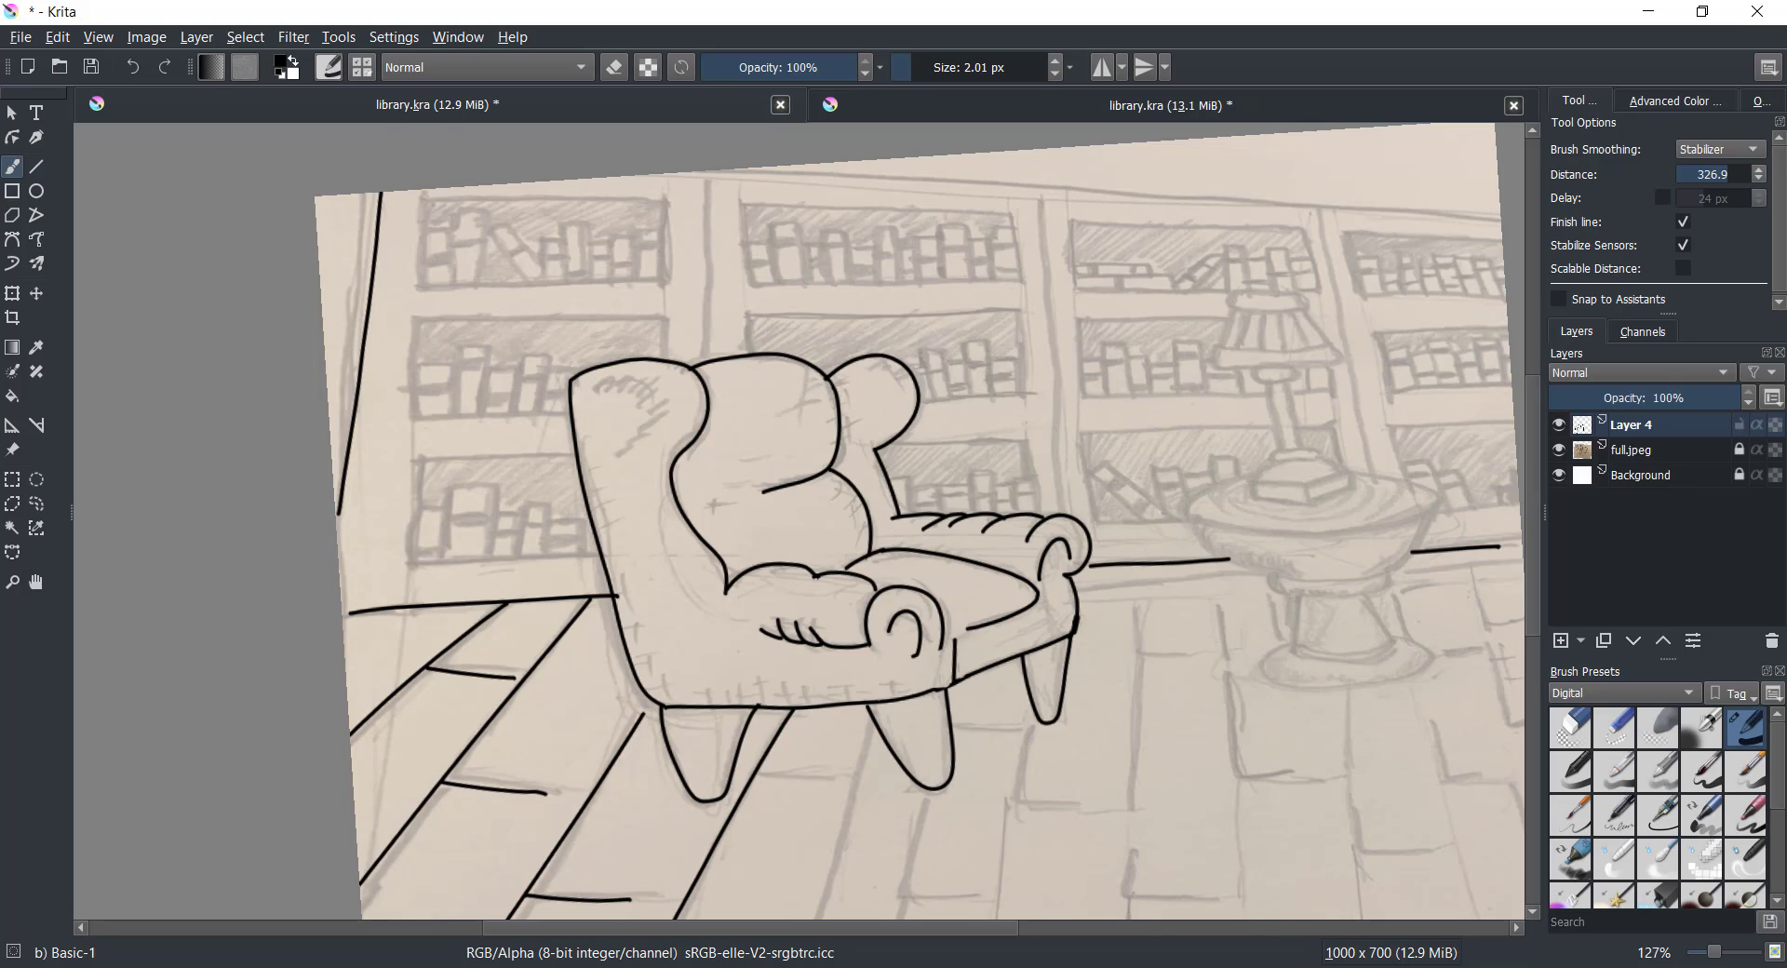
drag(754, 774, 833, 778)
drag(875, 721, 811, 916)
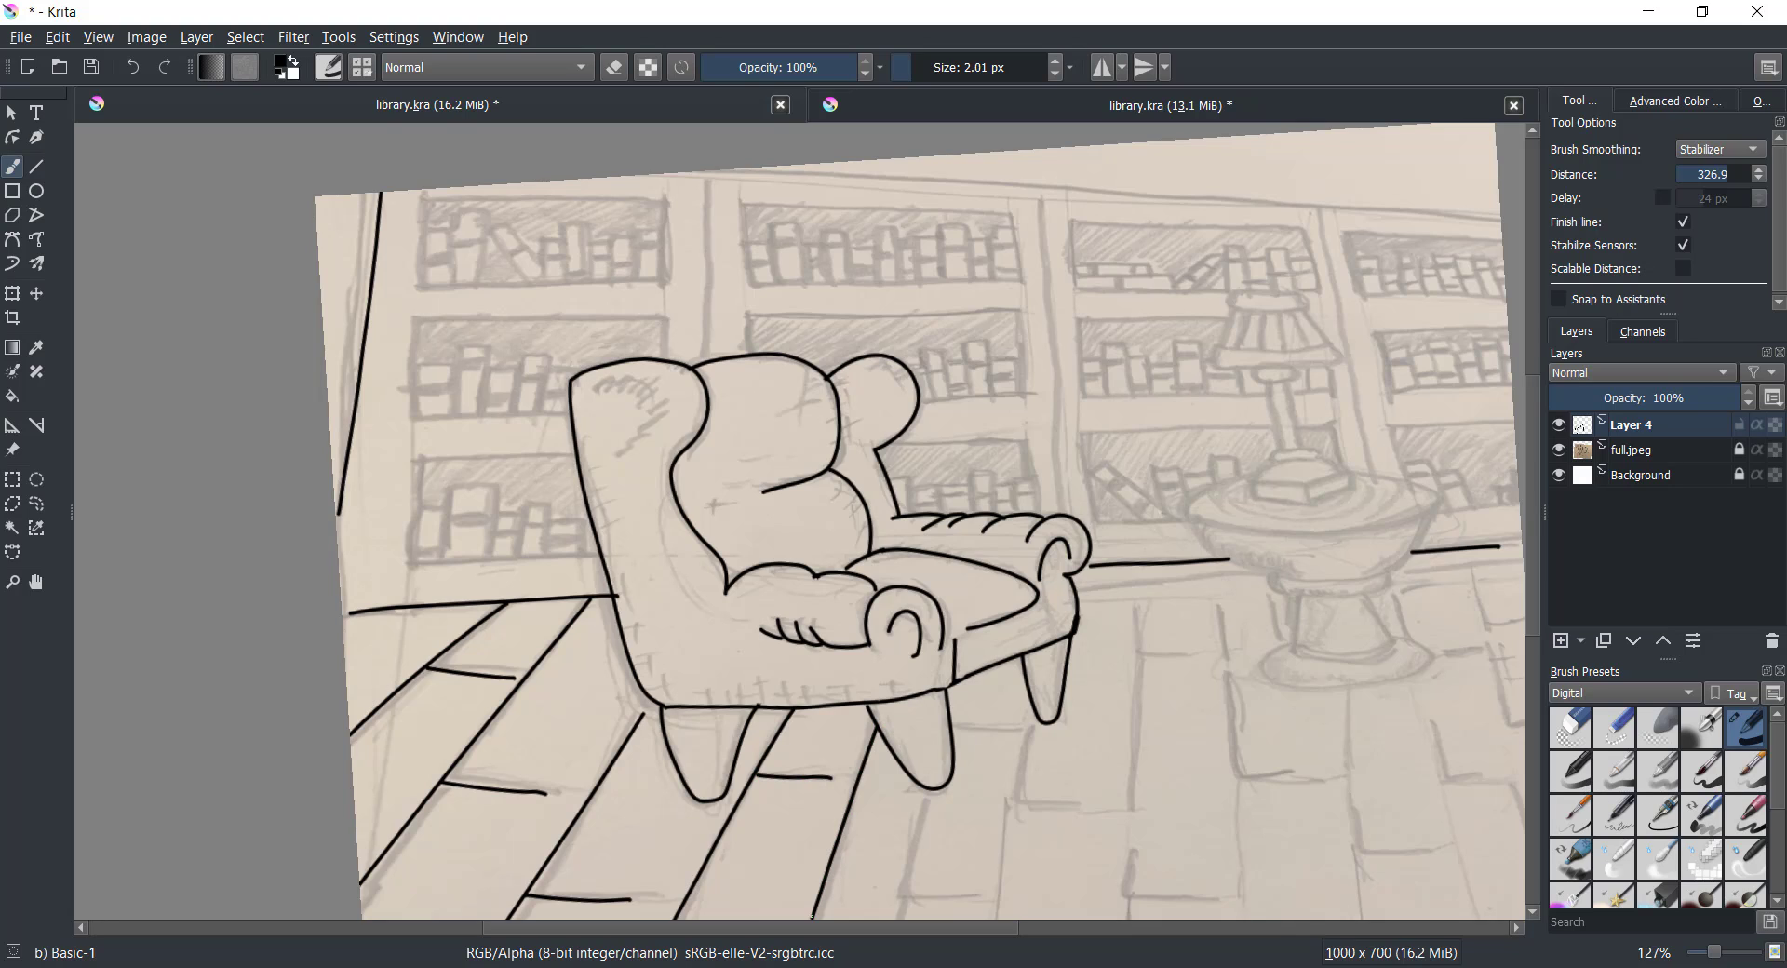
drag(926, 789, 892, 917)
drag(958, 724, 1017, 720)
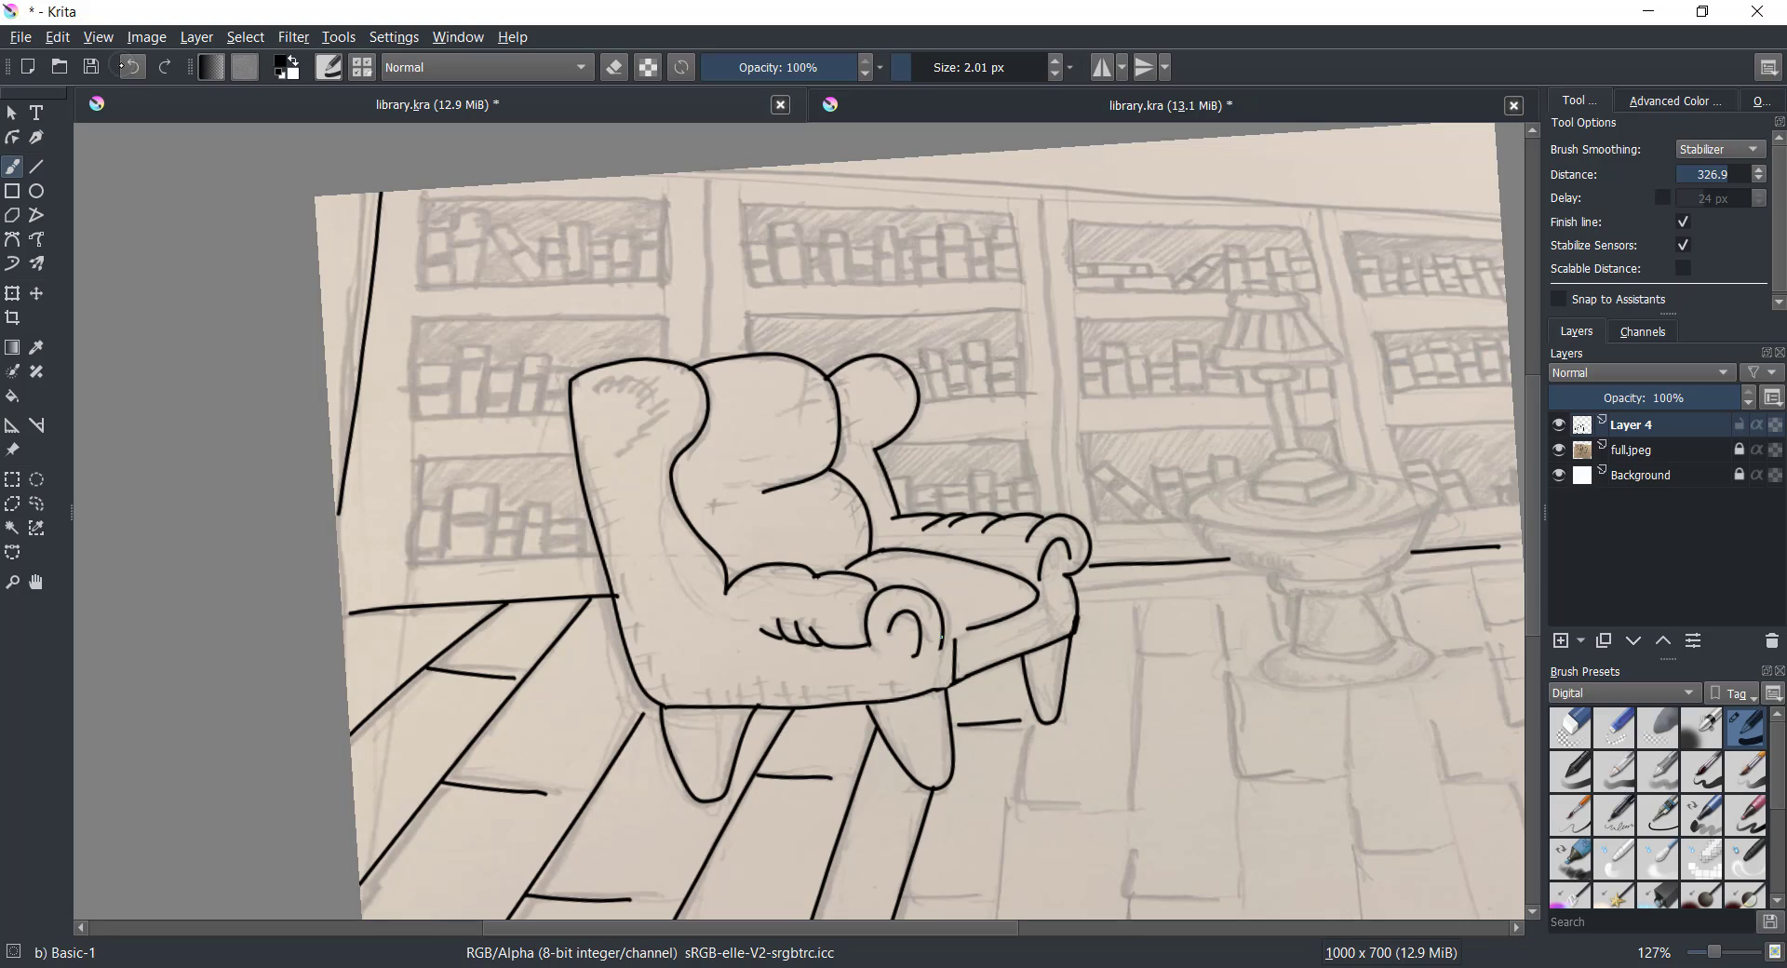
mouse_move(1035, 724)
mouse_down()
mouse_move(977, 905)
mouse_move(966, 895)
mouse_up()
drag(1012, 801, 1106, 799)
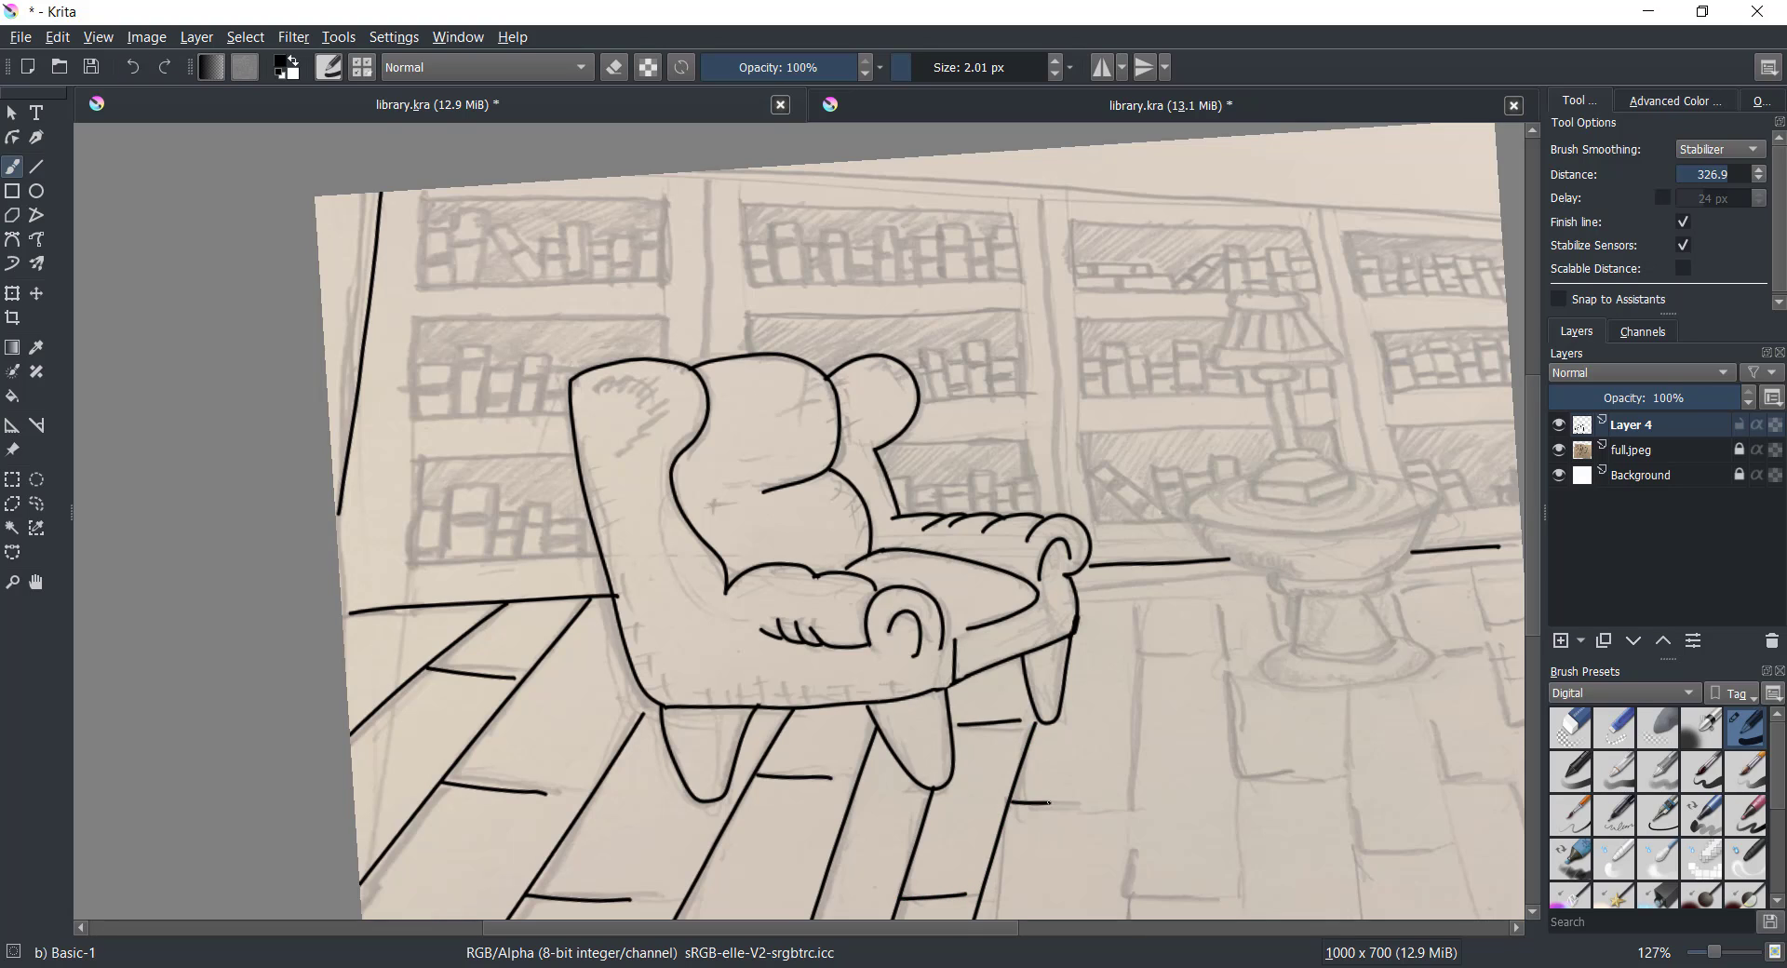
Ink two long, steep floorboard lines right of the chair with three short joints
drag(1142, 573, 1090, 920)
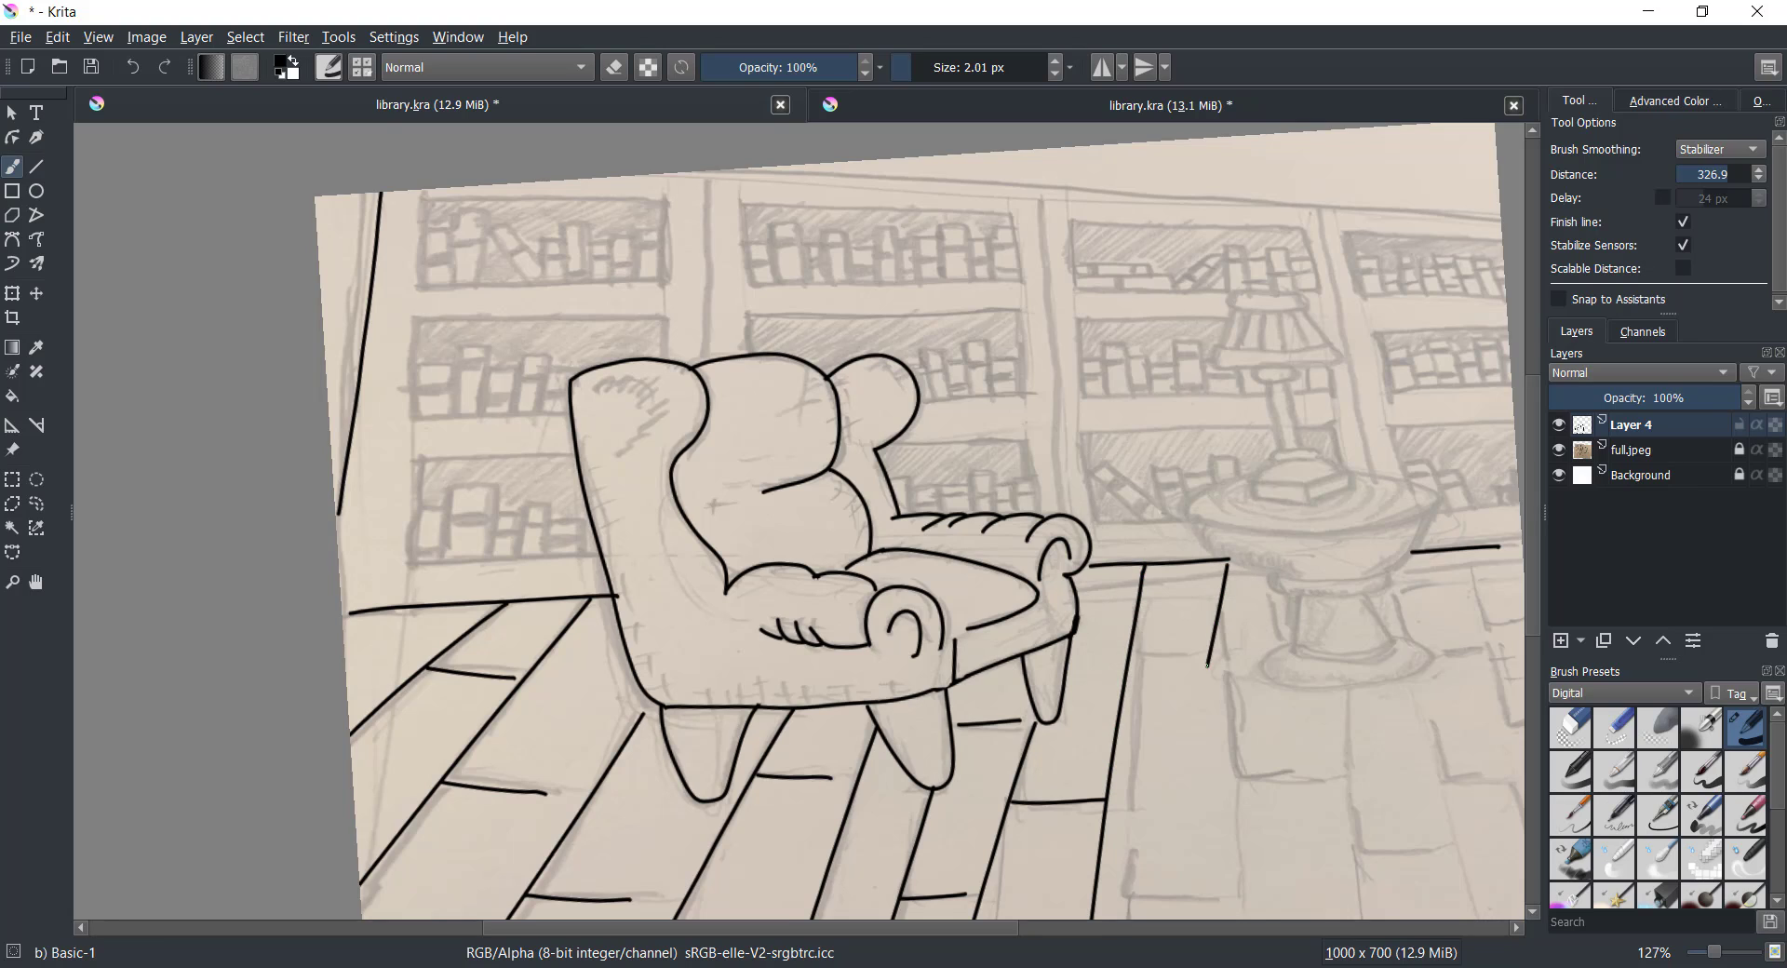
drag(1227, 567, 1147, 916)
key(ctrl+z)
drag(1231, 561, 1185, 901)
drag(1128, 649, 1190, 659)
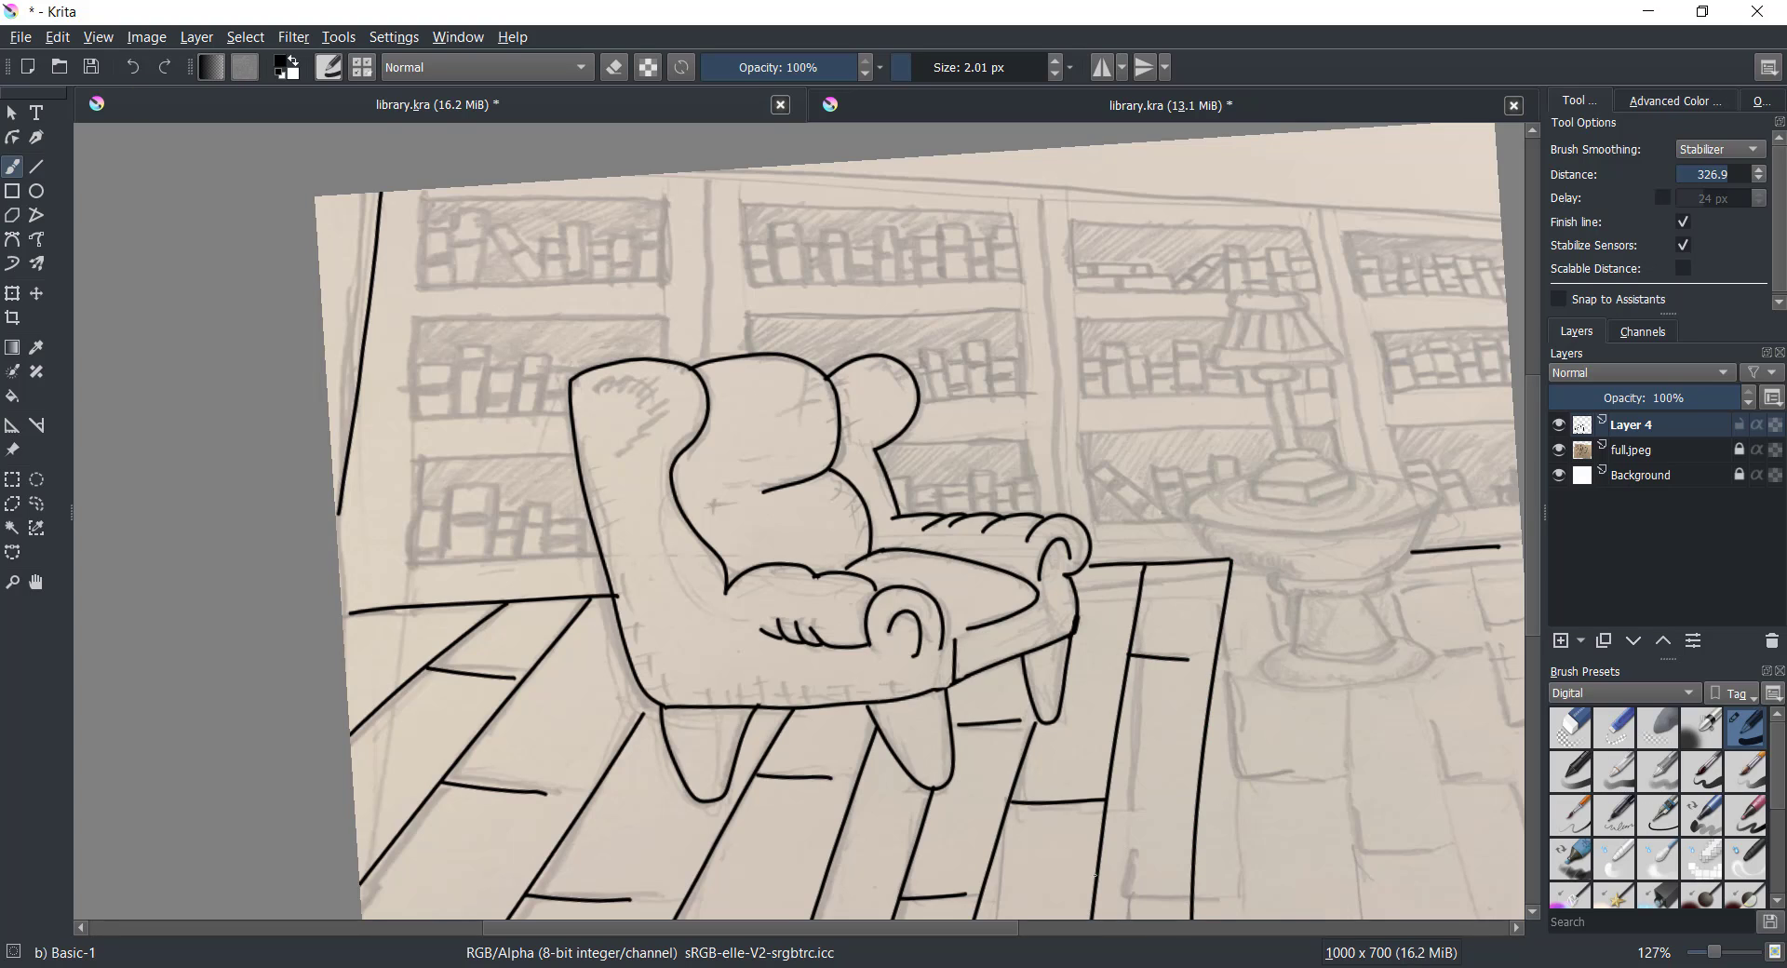
drag(1094, 875, 1140, 875)
drag(1207, 749, 1277, 745)
Ink a near-vertical far-right floorboard, discard the extra strokes, and start the lamp table's curved foot
drag(1347, 687, 1320, 926)
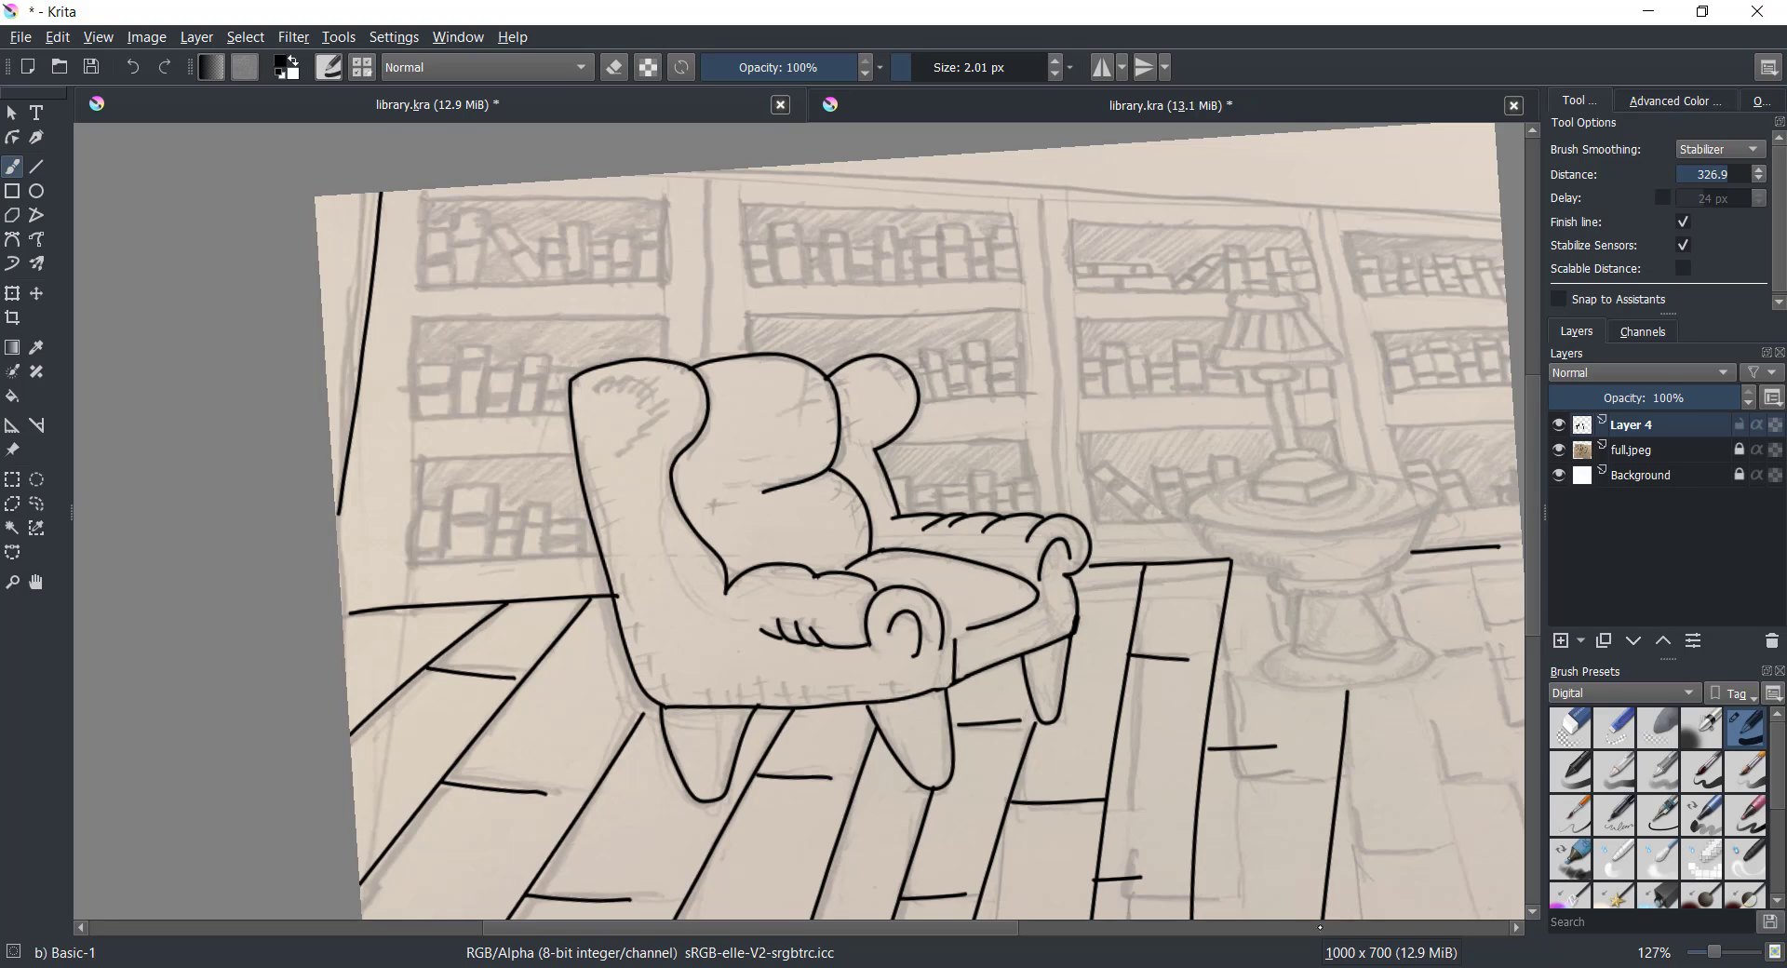
drag(1459, 551, 1514, 924)
drag(1393, 583, 1474, 921)
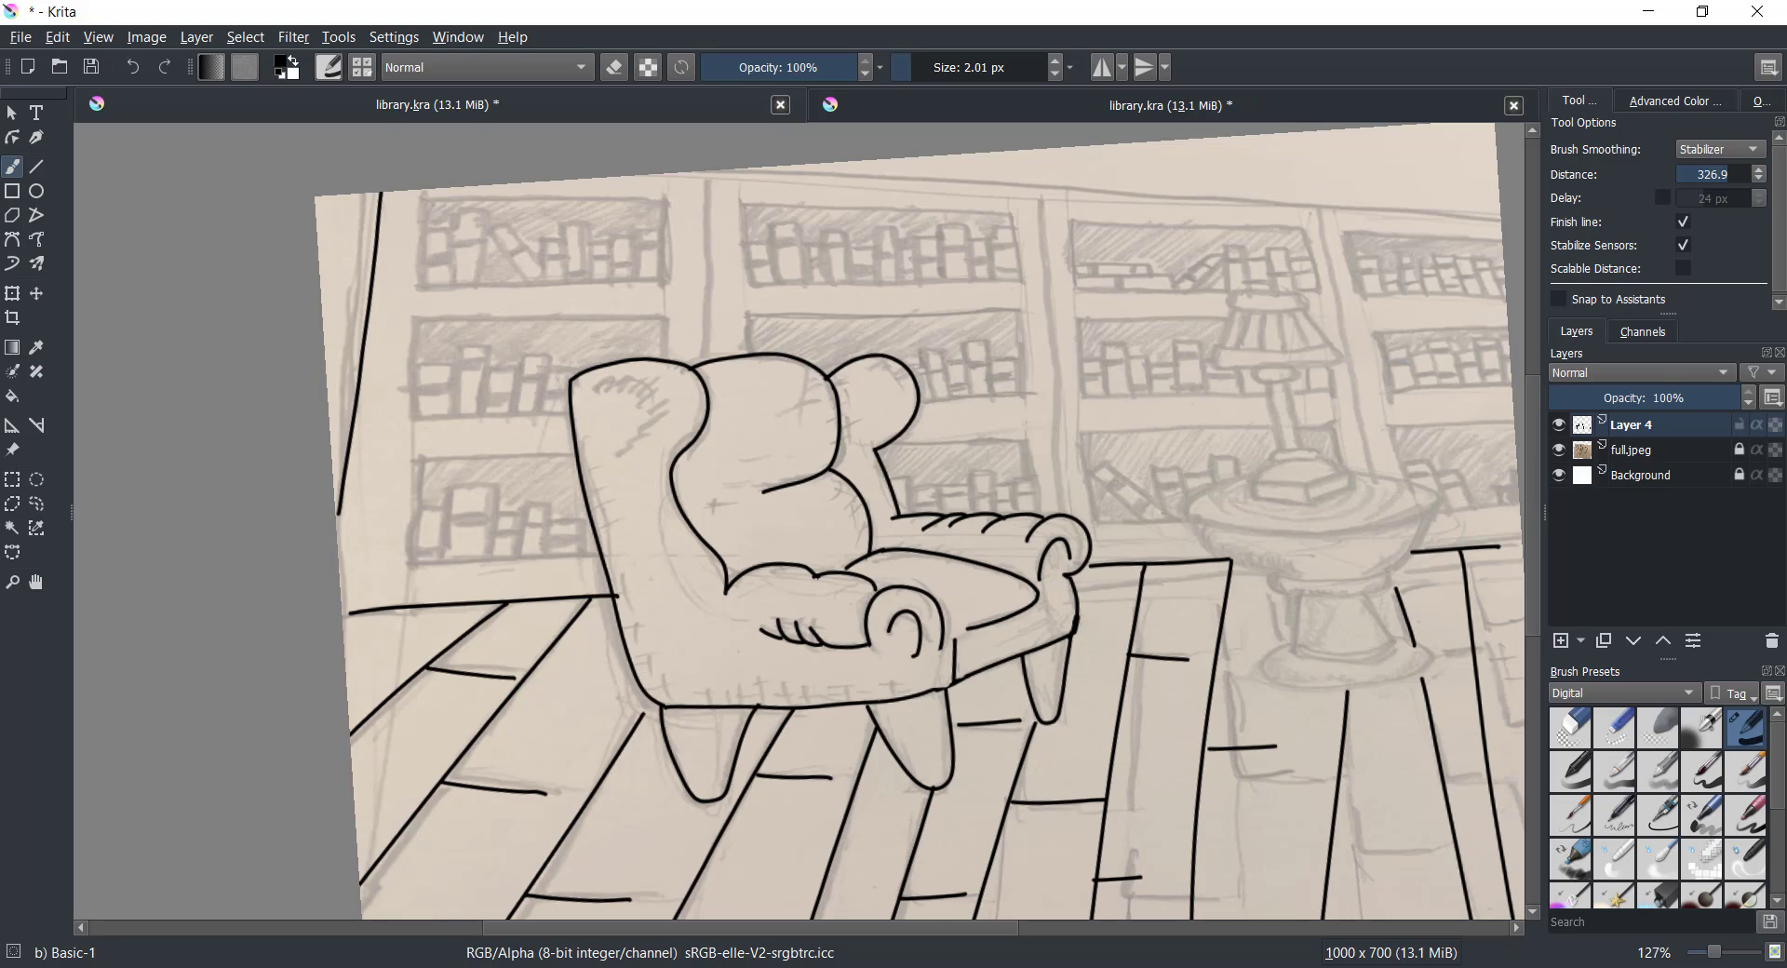
click(132, 66)
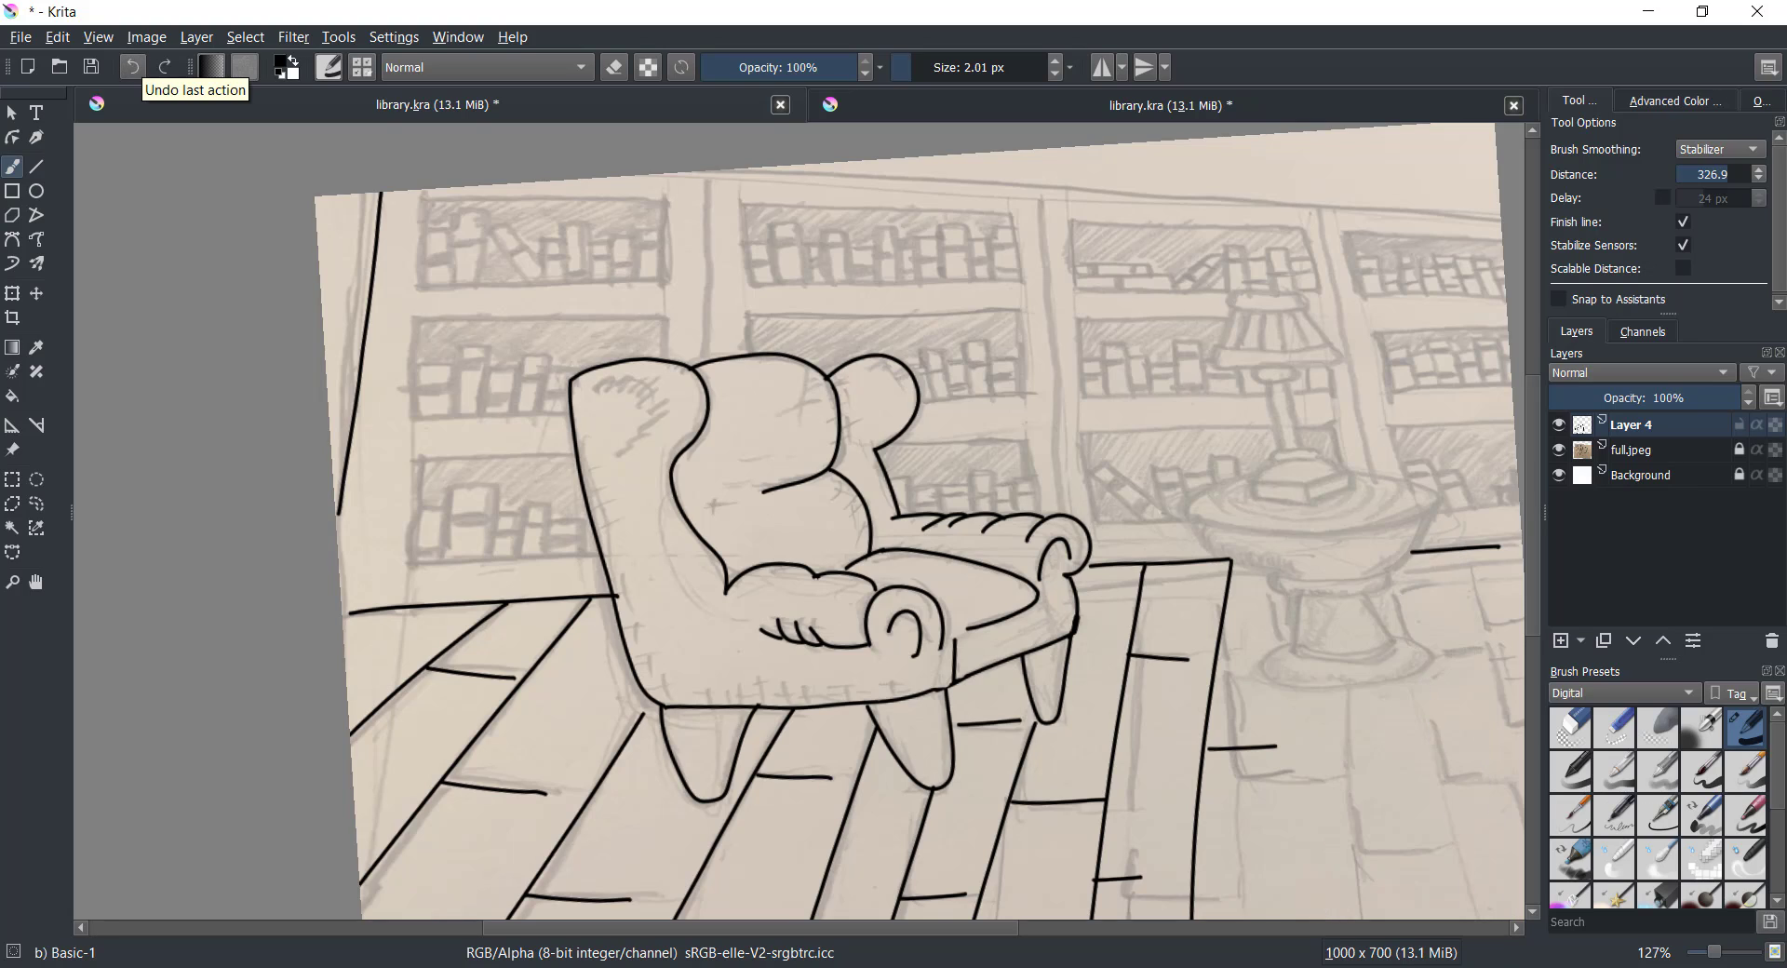
drag(1348, 689, 1325, 921)
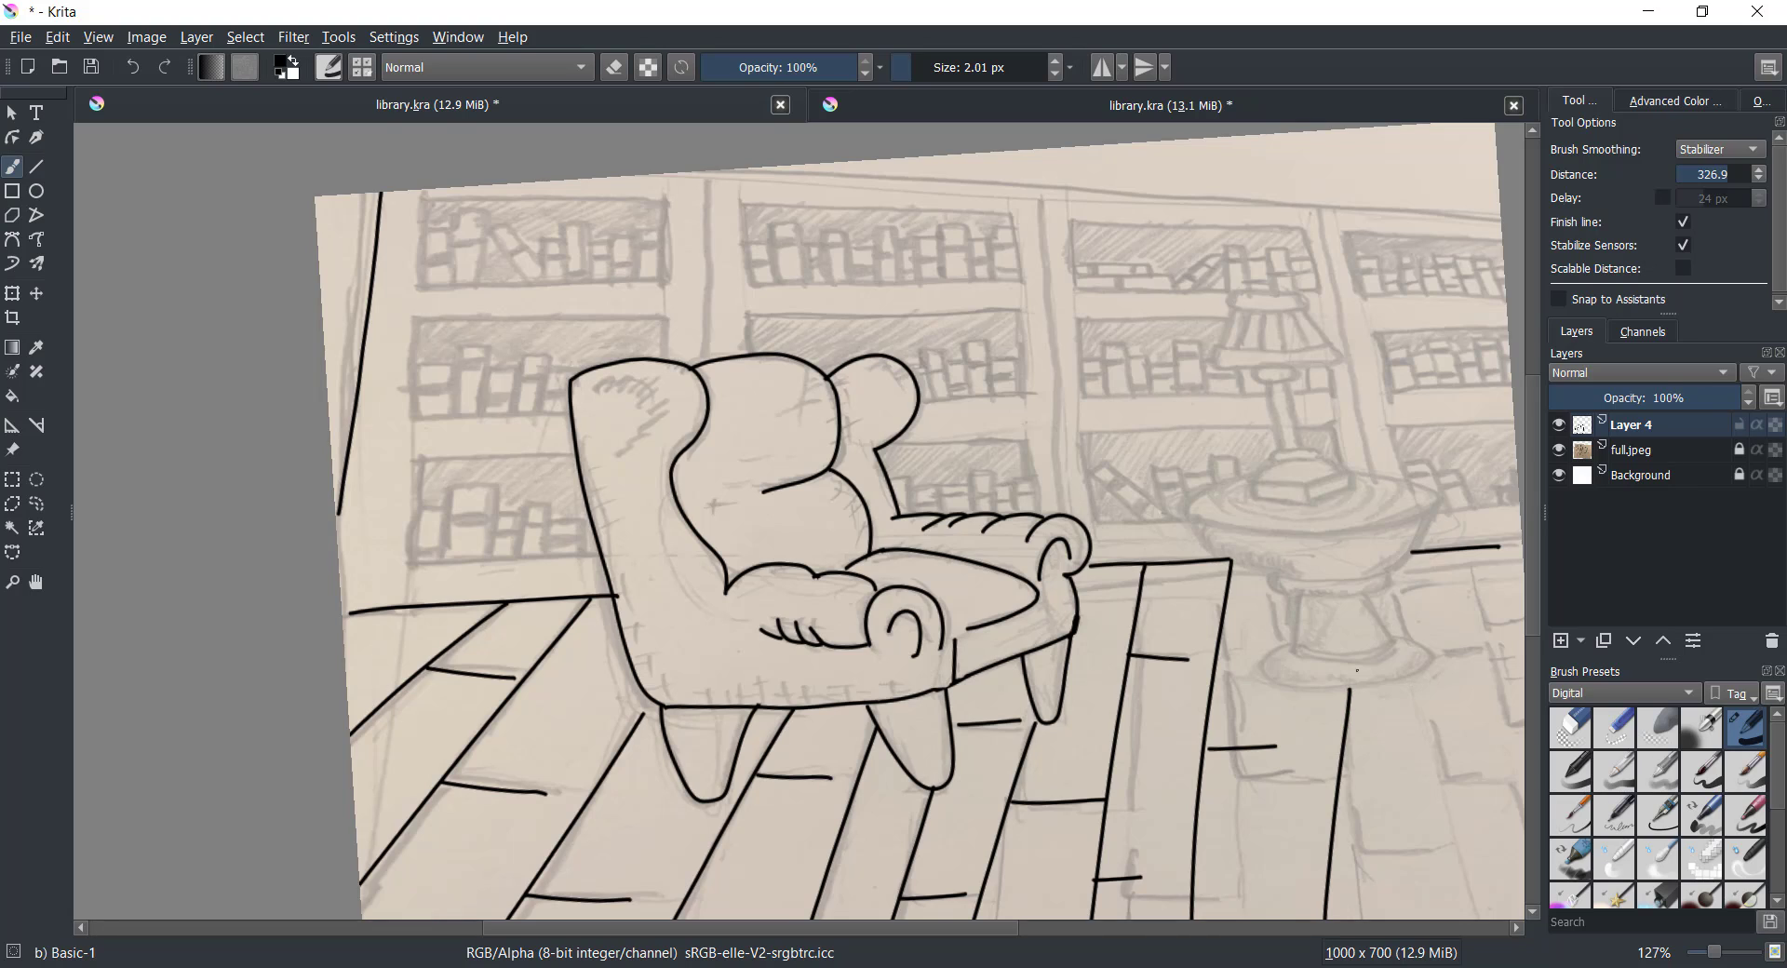
drag(1442, 555, 1376, 920)
click(132, 66)
click(132, 66)
mouse_move(1292, 642)
mouse_down()
mouse_move(1409, 673)
mouse_move(1405, 640)
mouse_up()
Ink the table foot's top edge, the bowl's left curve and underside, and the ring
drag(1298, 643, 1402, 628)
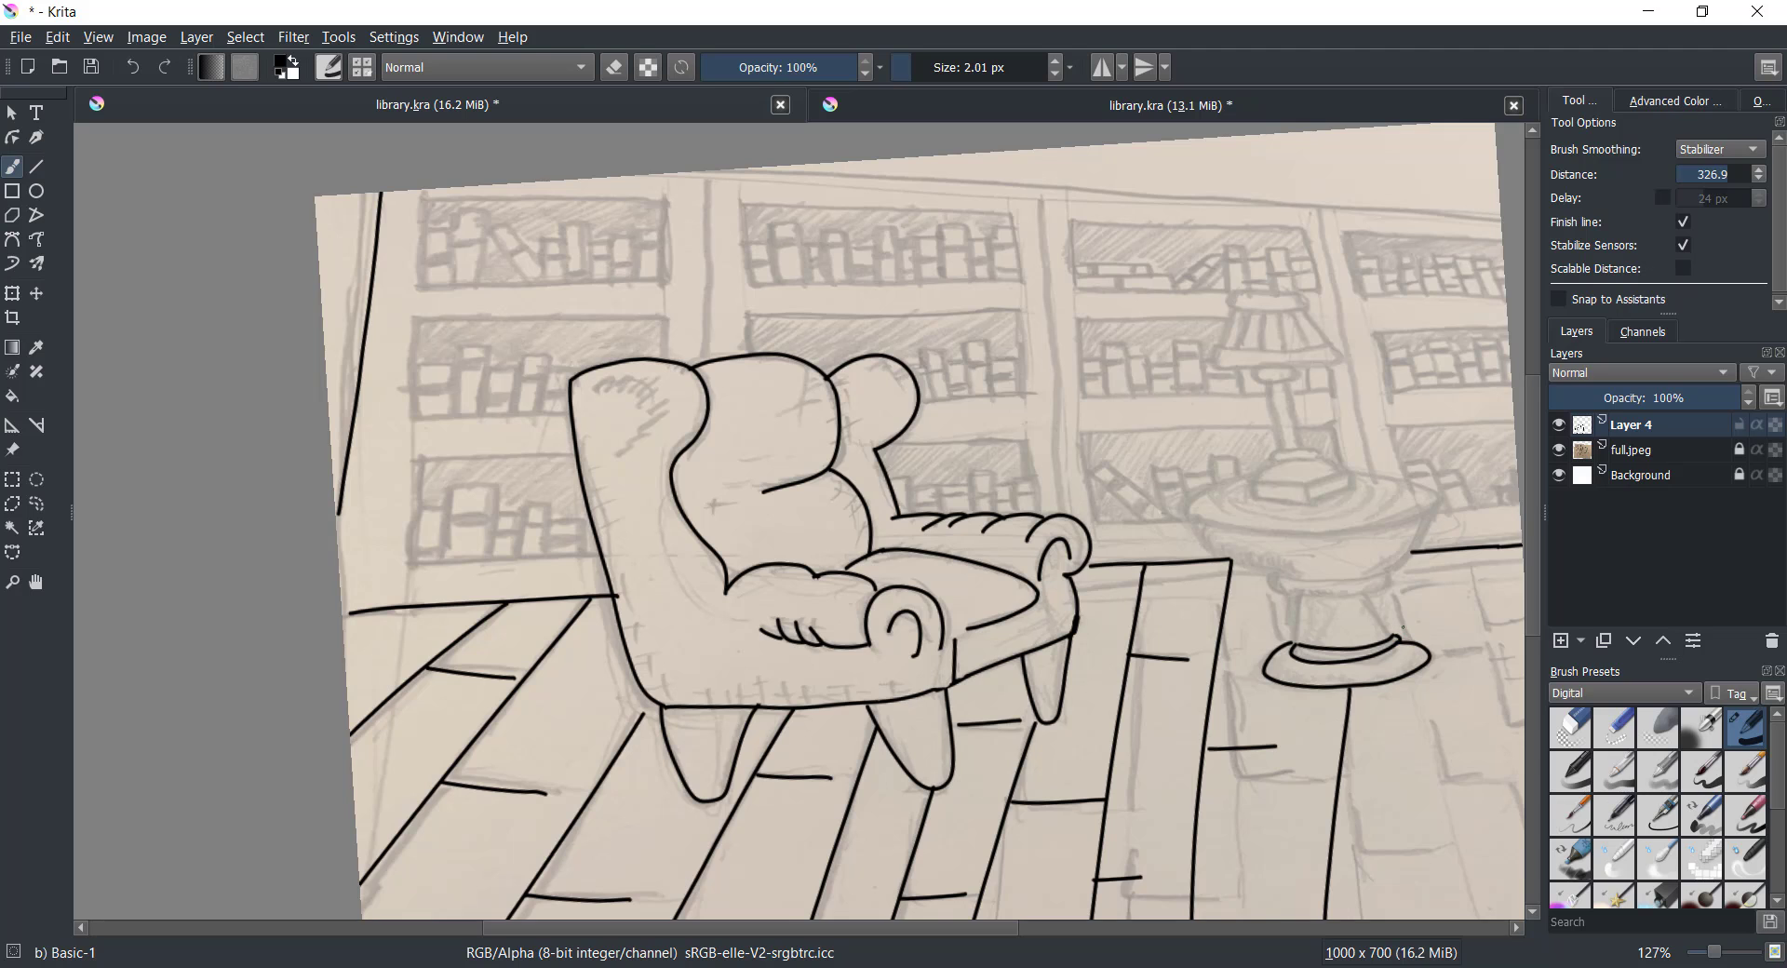
drag(1416, 476, 1400, 328)
click(133, 67)
scroll(1342, 847, up, 5)
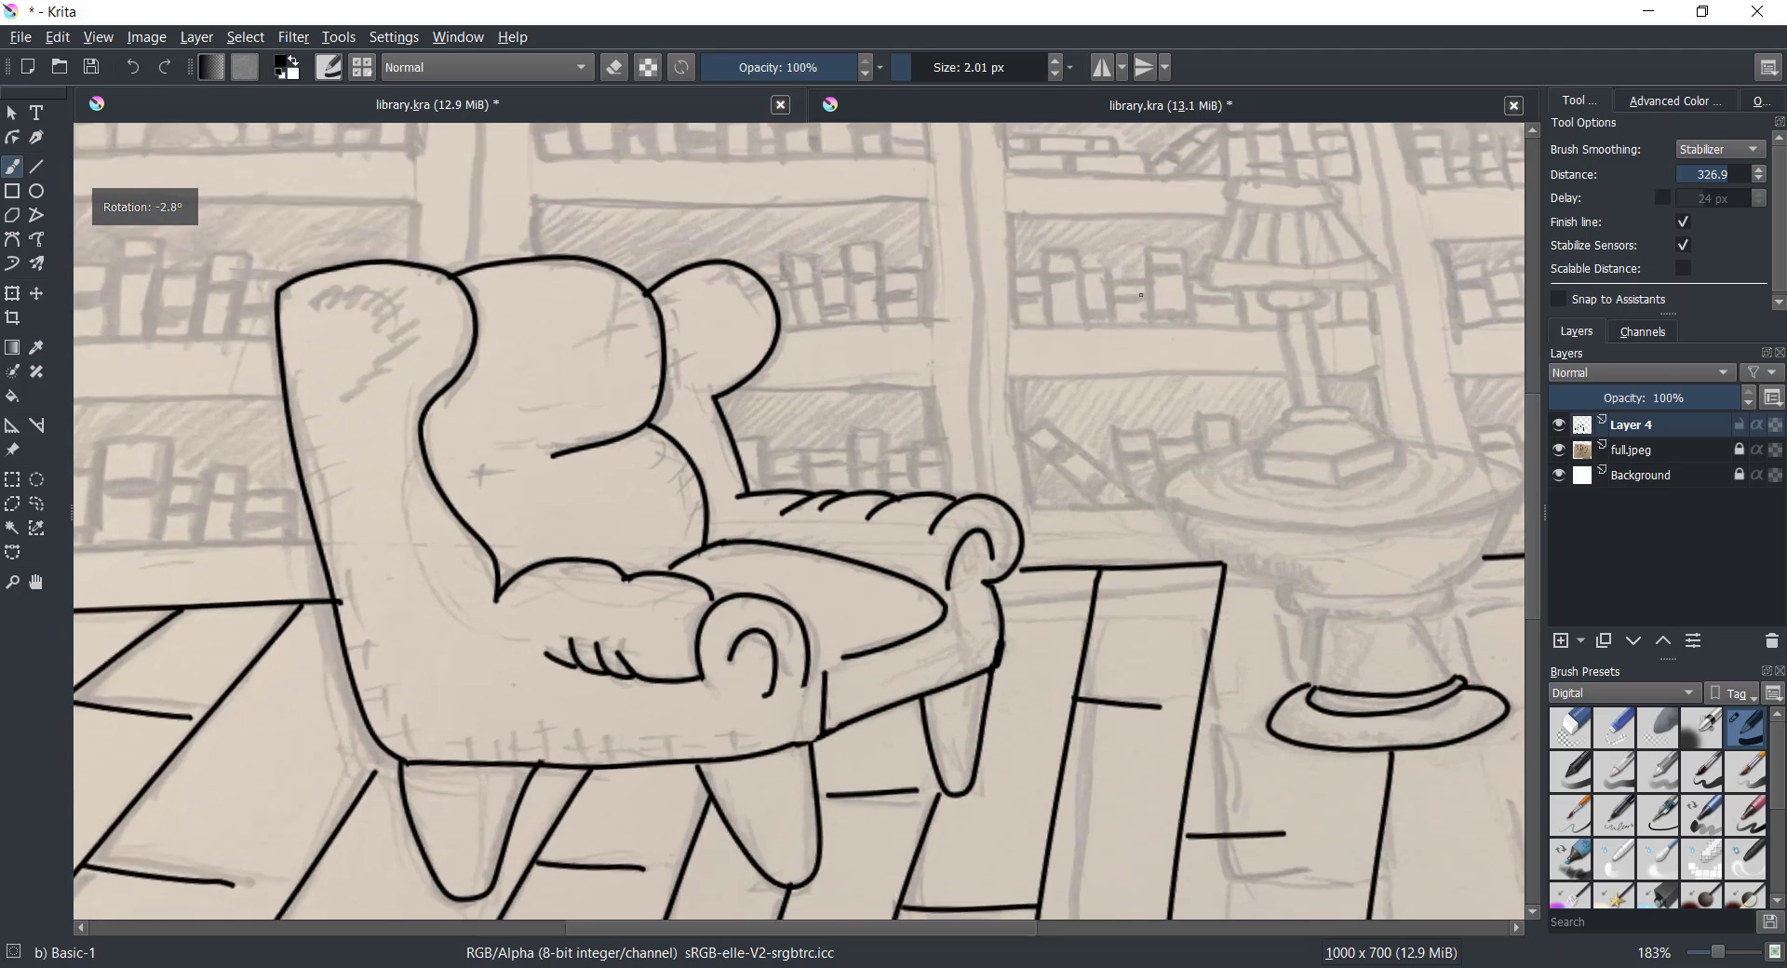
mouse_move(970, 474)
mouse_down()
mouse_move(988, 521)
mouse_move(1169, 630)
mouse_move(1164, 719)
mouse_up()
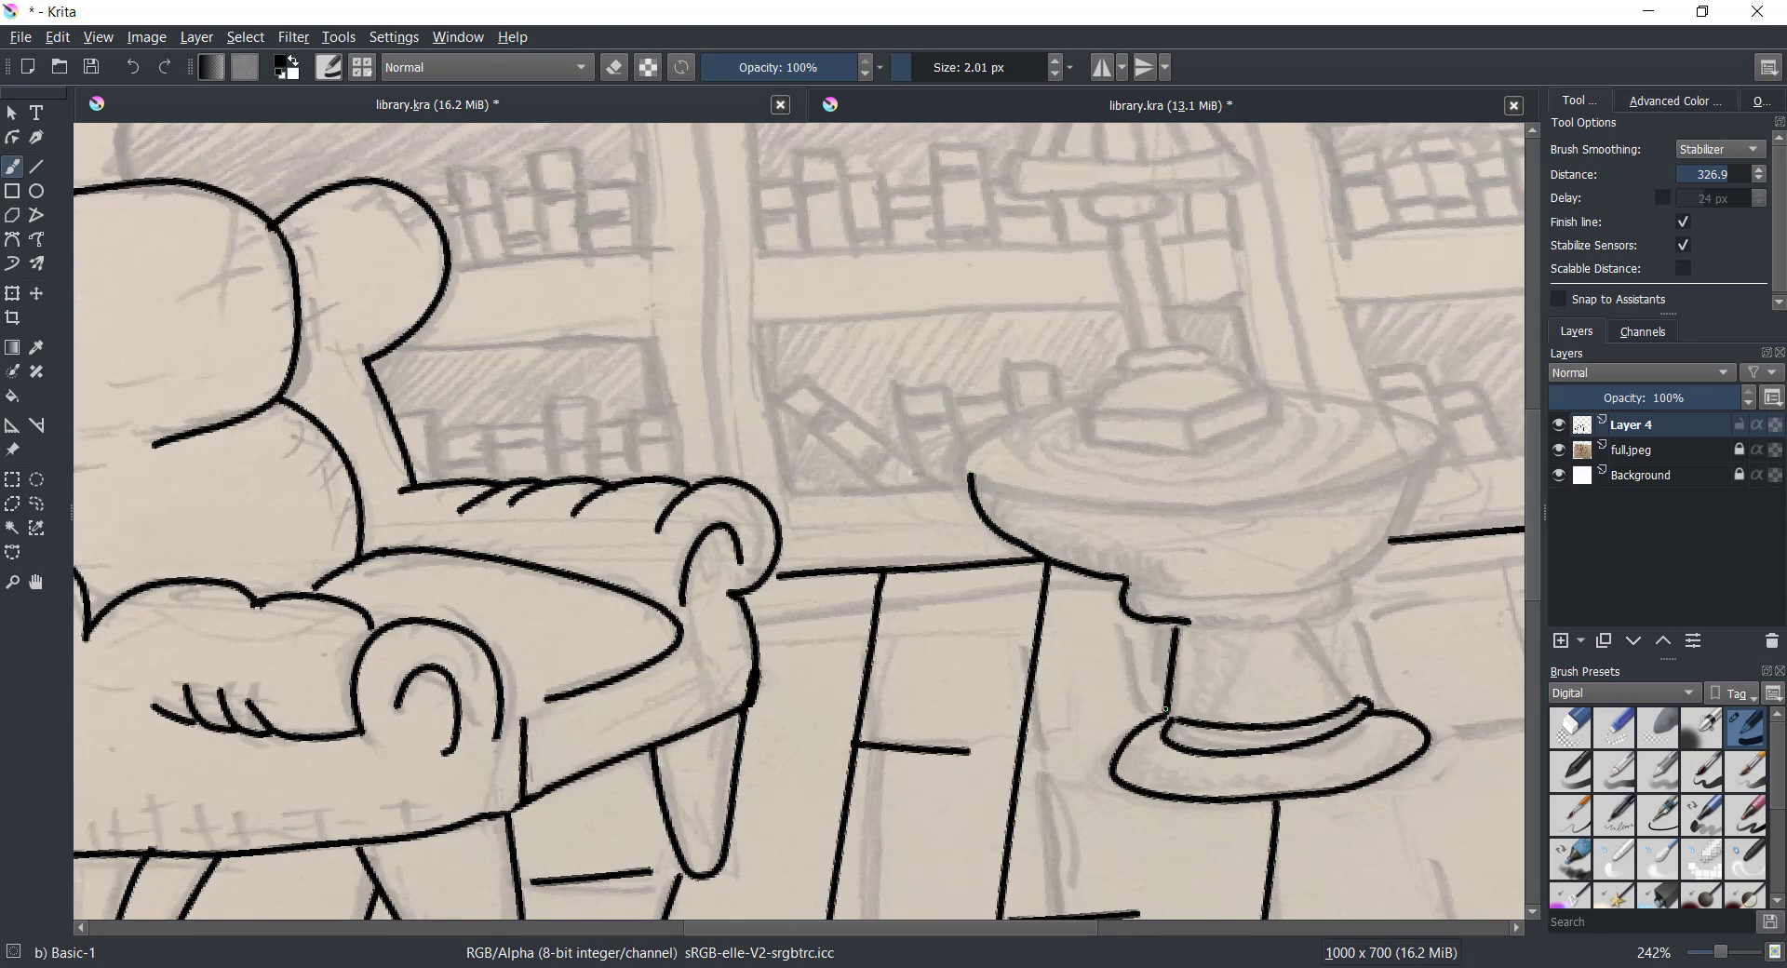
mouse_move(1181, 620)
mouse_down()
mouse_move(1346, 609)
mouse_move(1340, 582)
mouse_up()
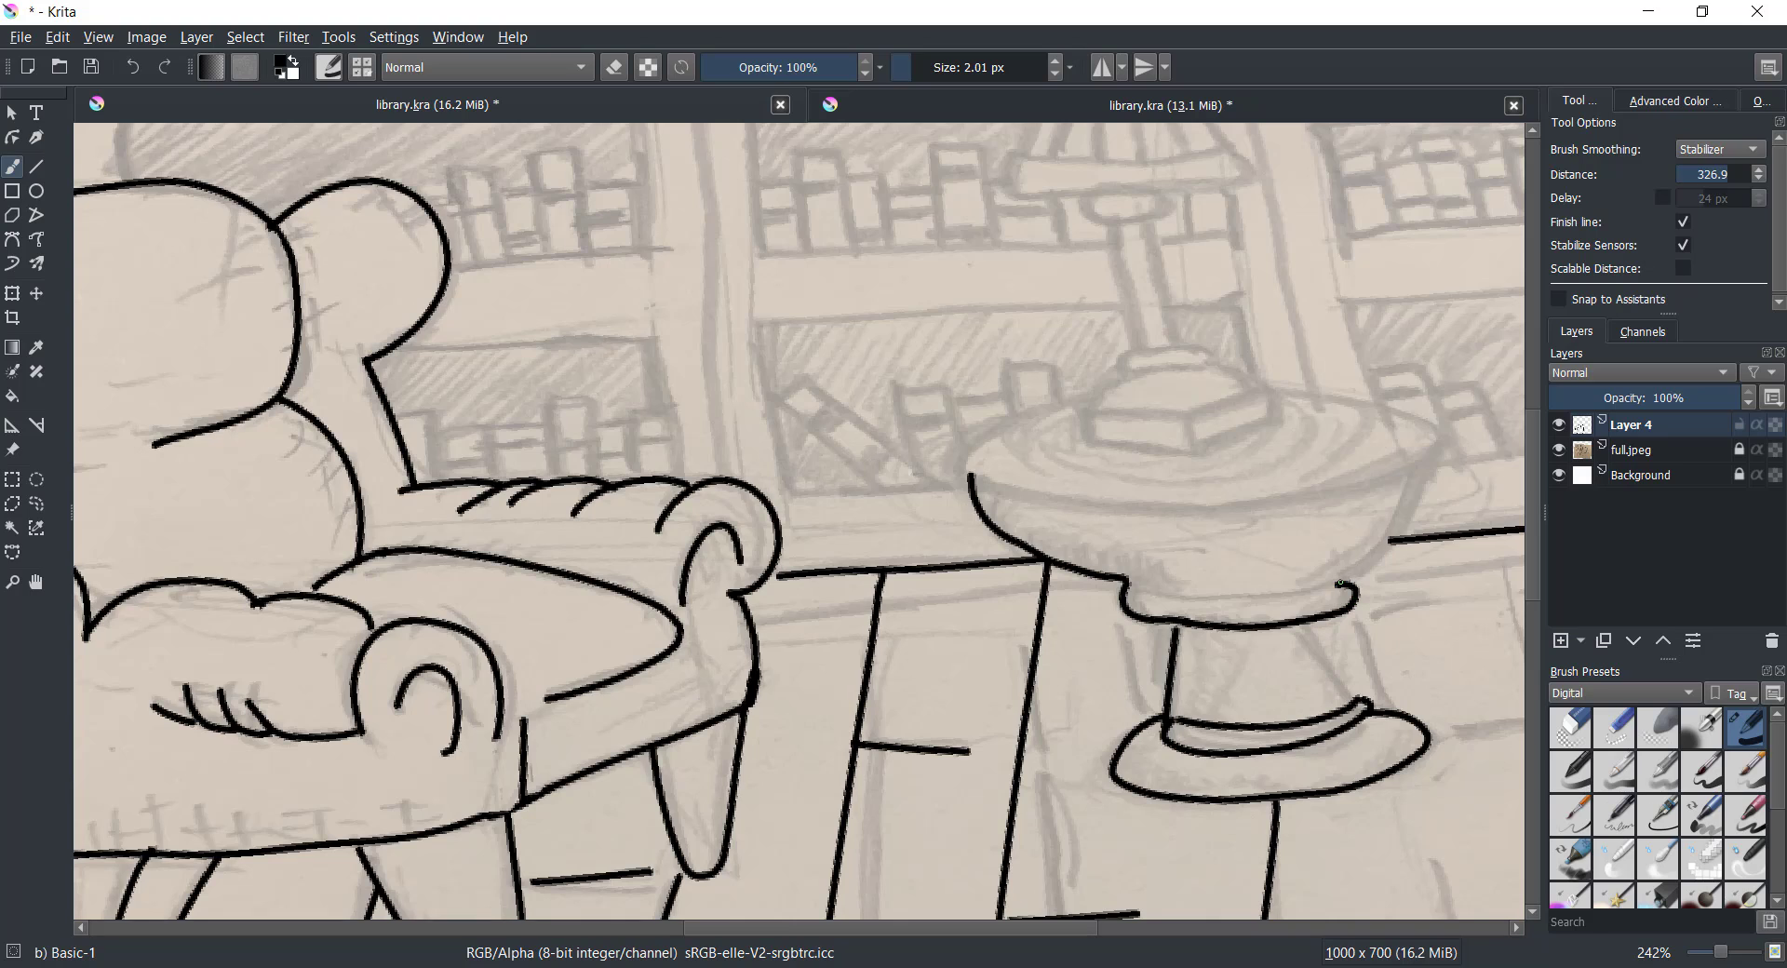
mouse_move(1127, 589)
mouse_down()
mouse_move(1433, 474)
mouse_move(1448, 427)
mouse_up()
Ink the bowl's front and back rims and both sides of the pedestal
drag(987, 436, 1193, 475)
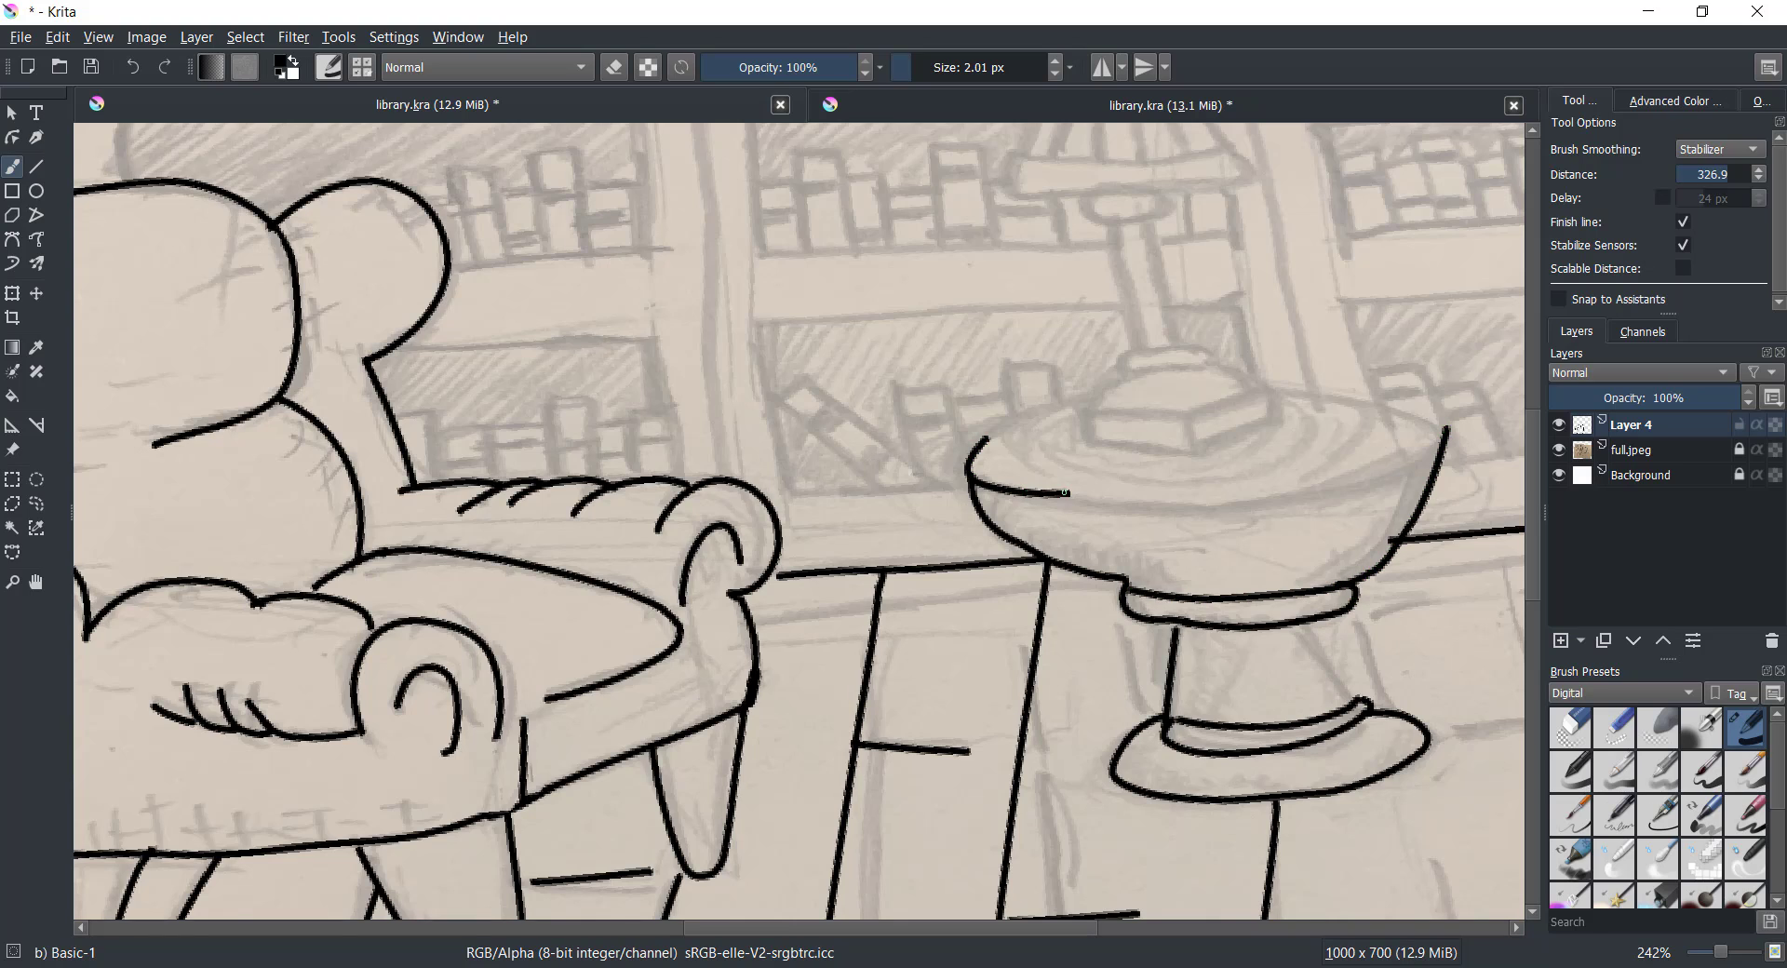
click(132, 66)
mouse_move(995, 436)
mouse_down()
mouse_move(1114, 503)
mouse_move(1351, 476)
mouse_move(1433, 420)
mouse_up()
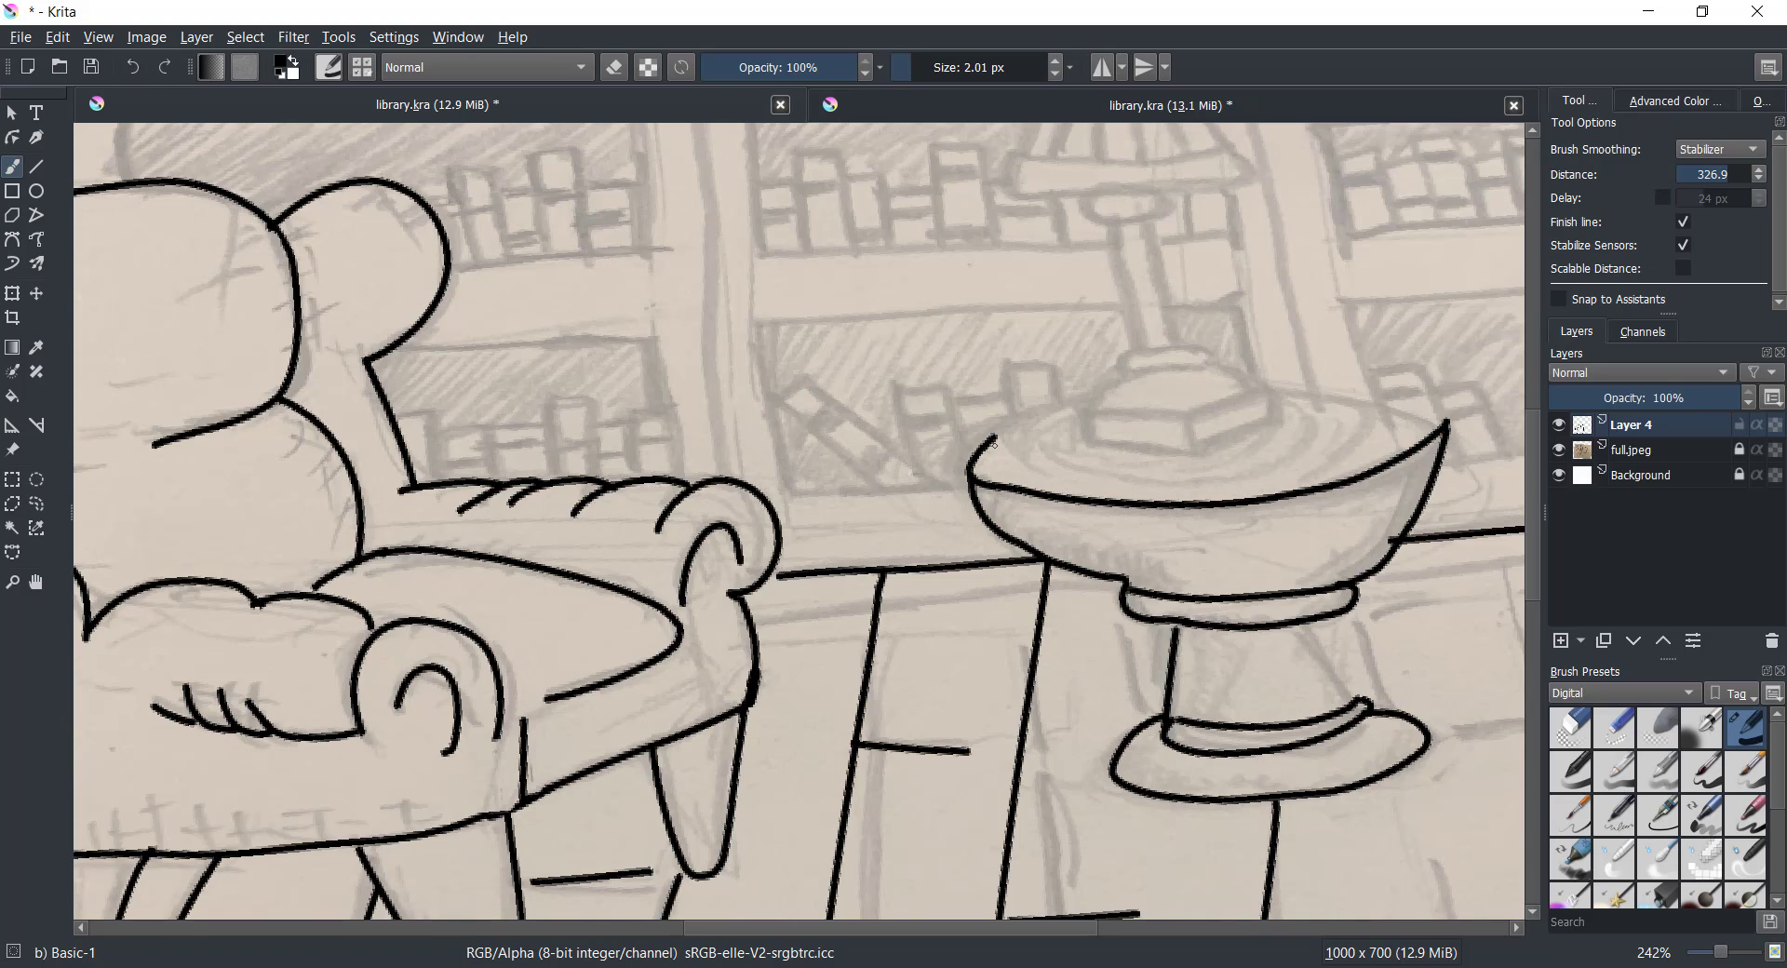
drag(994, 443, 1110, 394)
drag(1275, 388, 1445, 435)
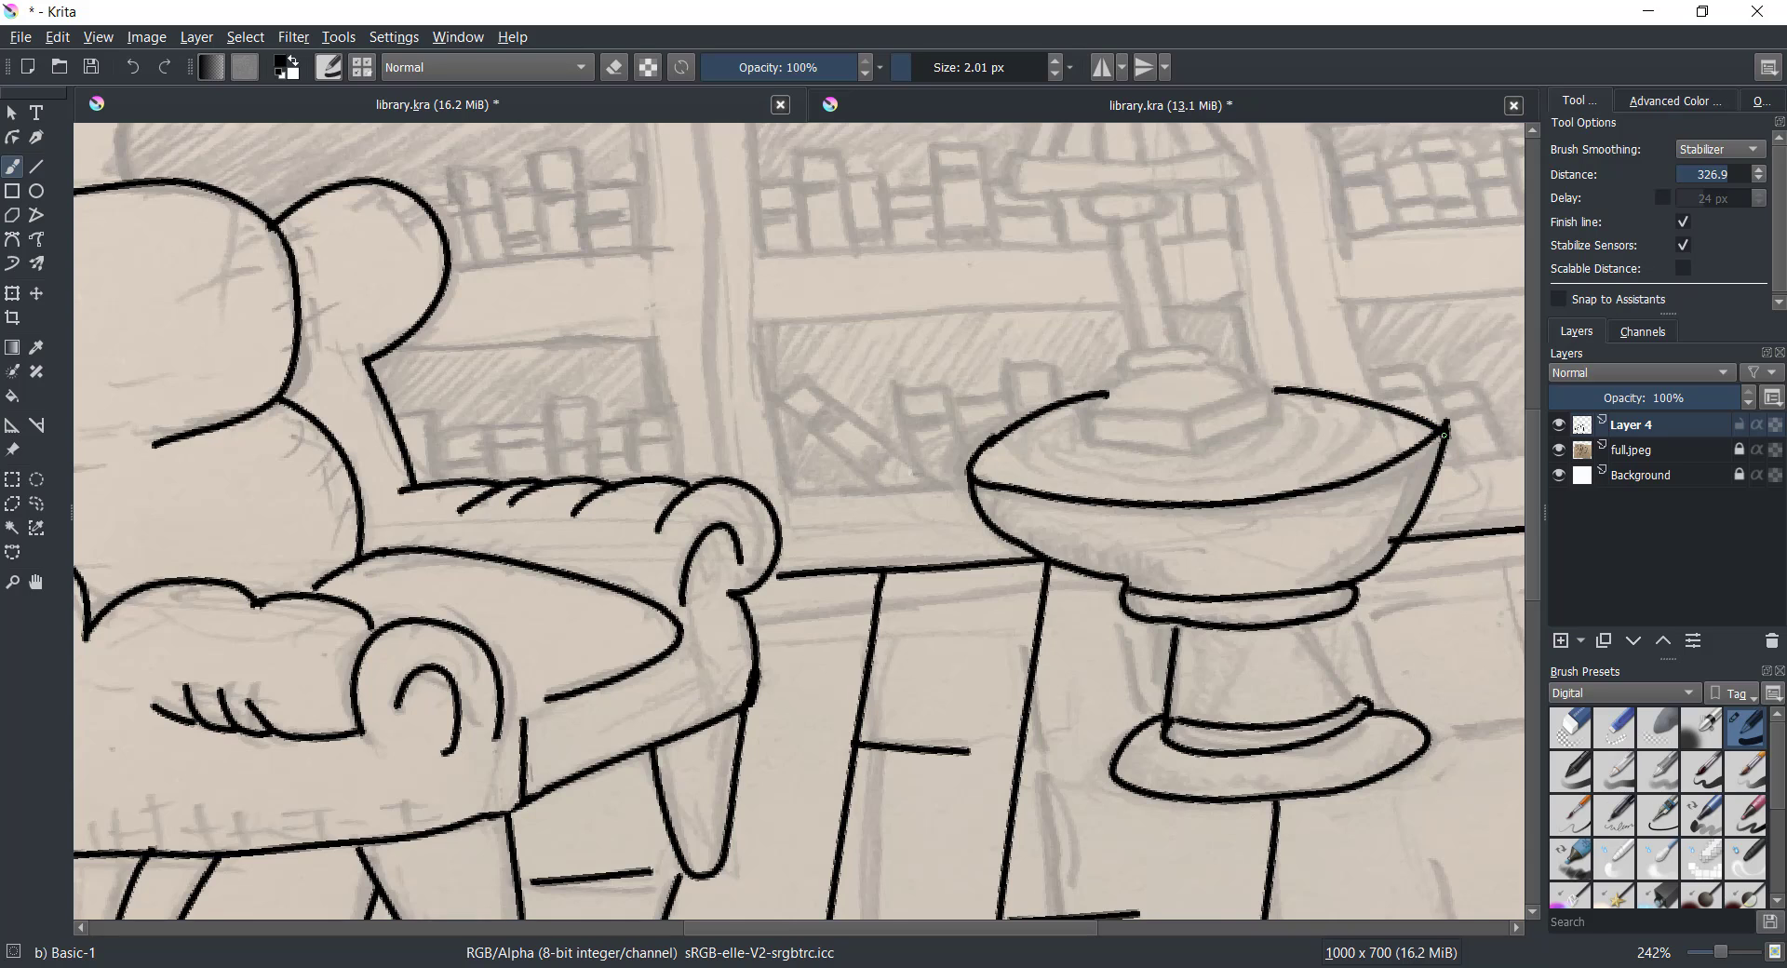
drag(1342, 622, 1346, 705)
drag(1163, 622, 1166, 705)
Discard two stray lines by the table and extend the left floorboard lines to the canvas bottom
scroll(1350, 614, down, 4)
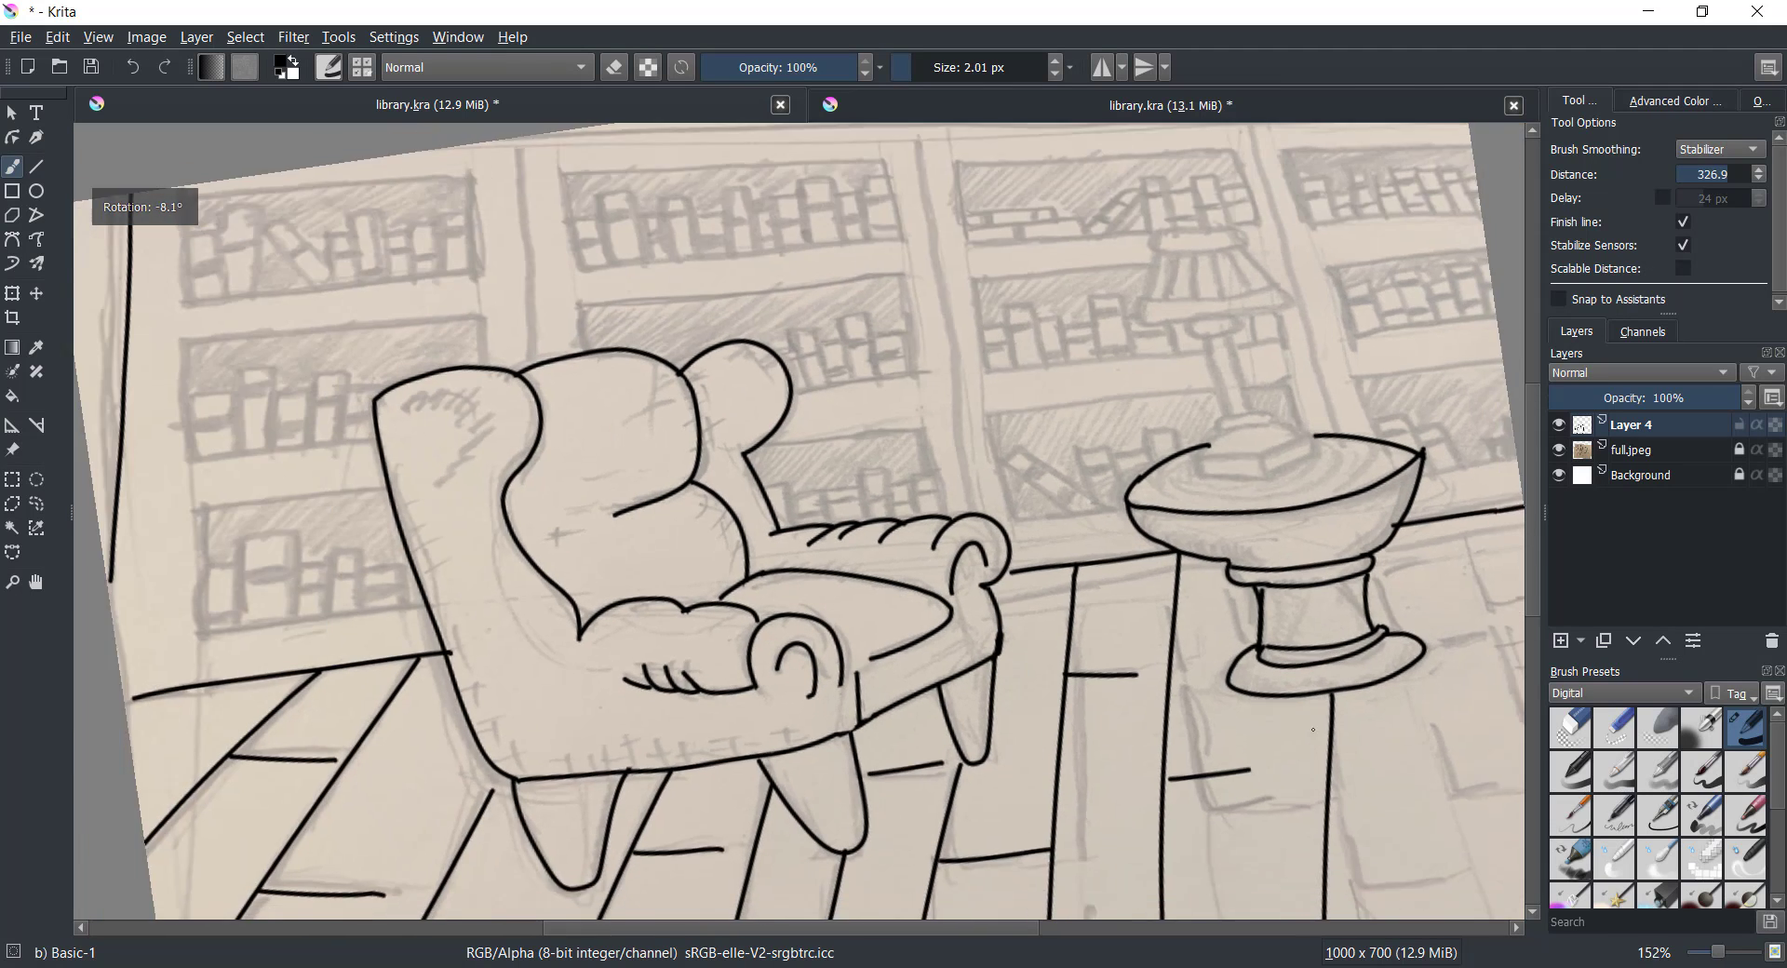
drag(1357, 735, 1196, 617)
key(ctrl+z)
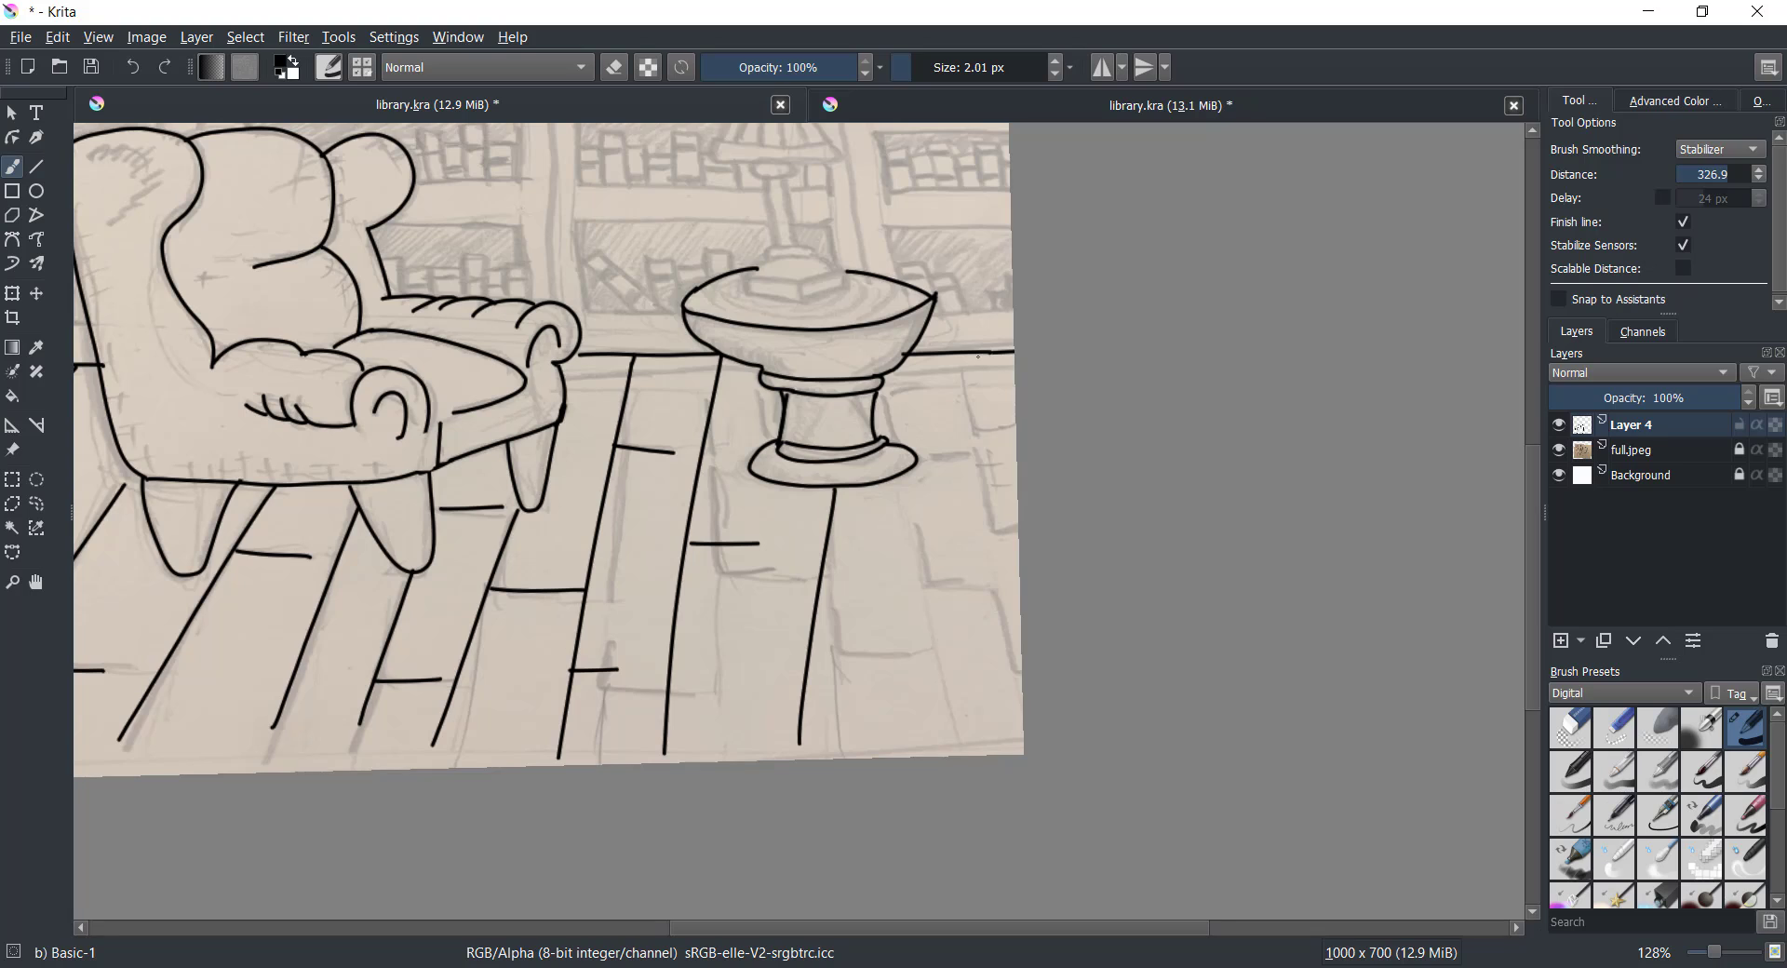
drag(978, 353, 898, 585)
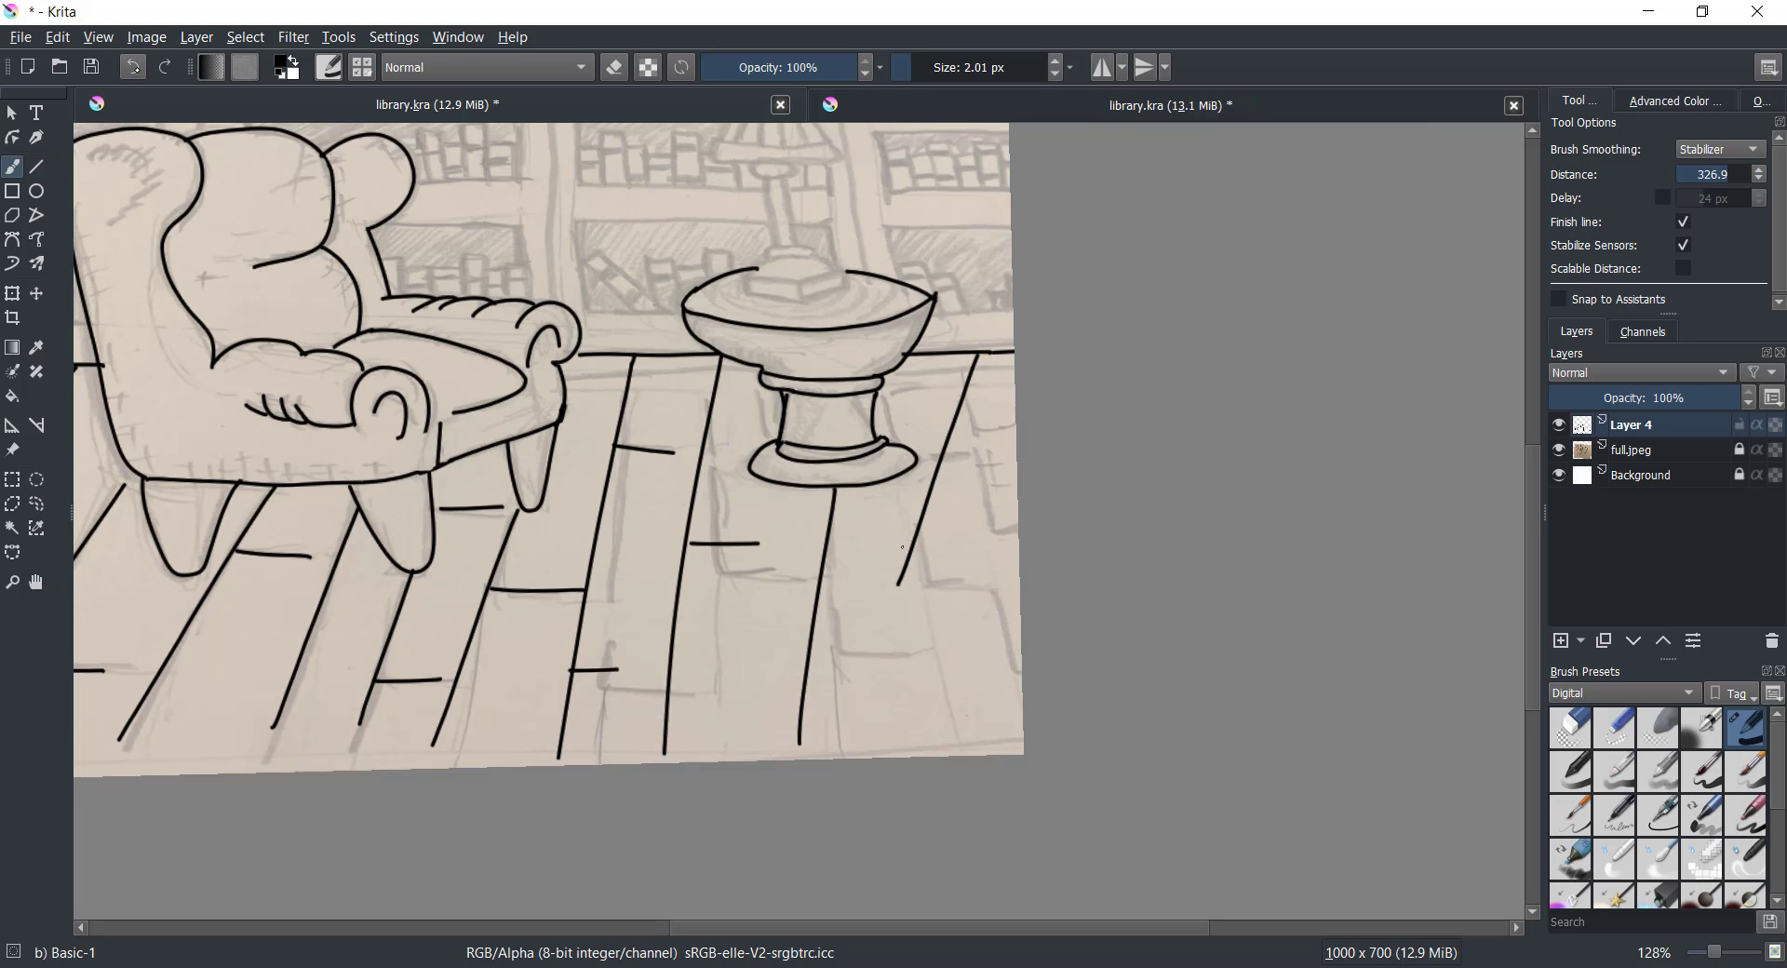
key(ctrl+z)
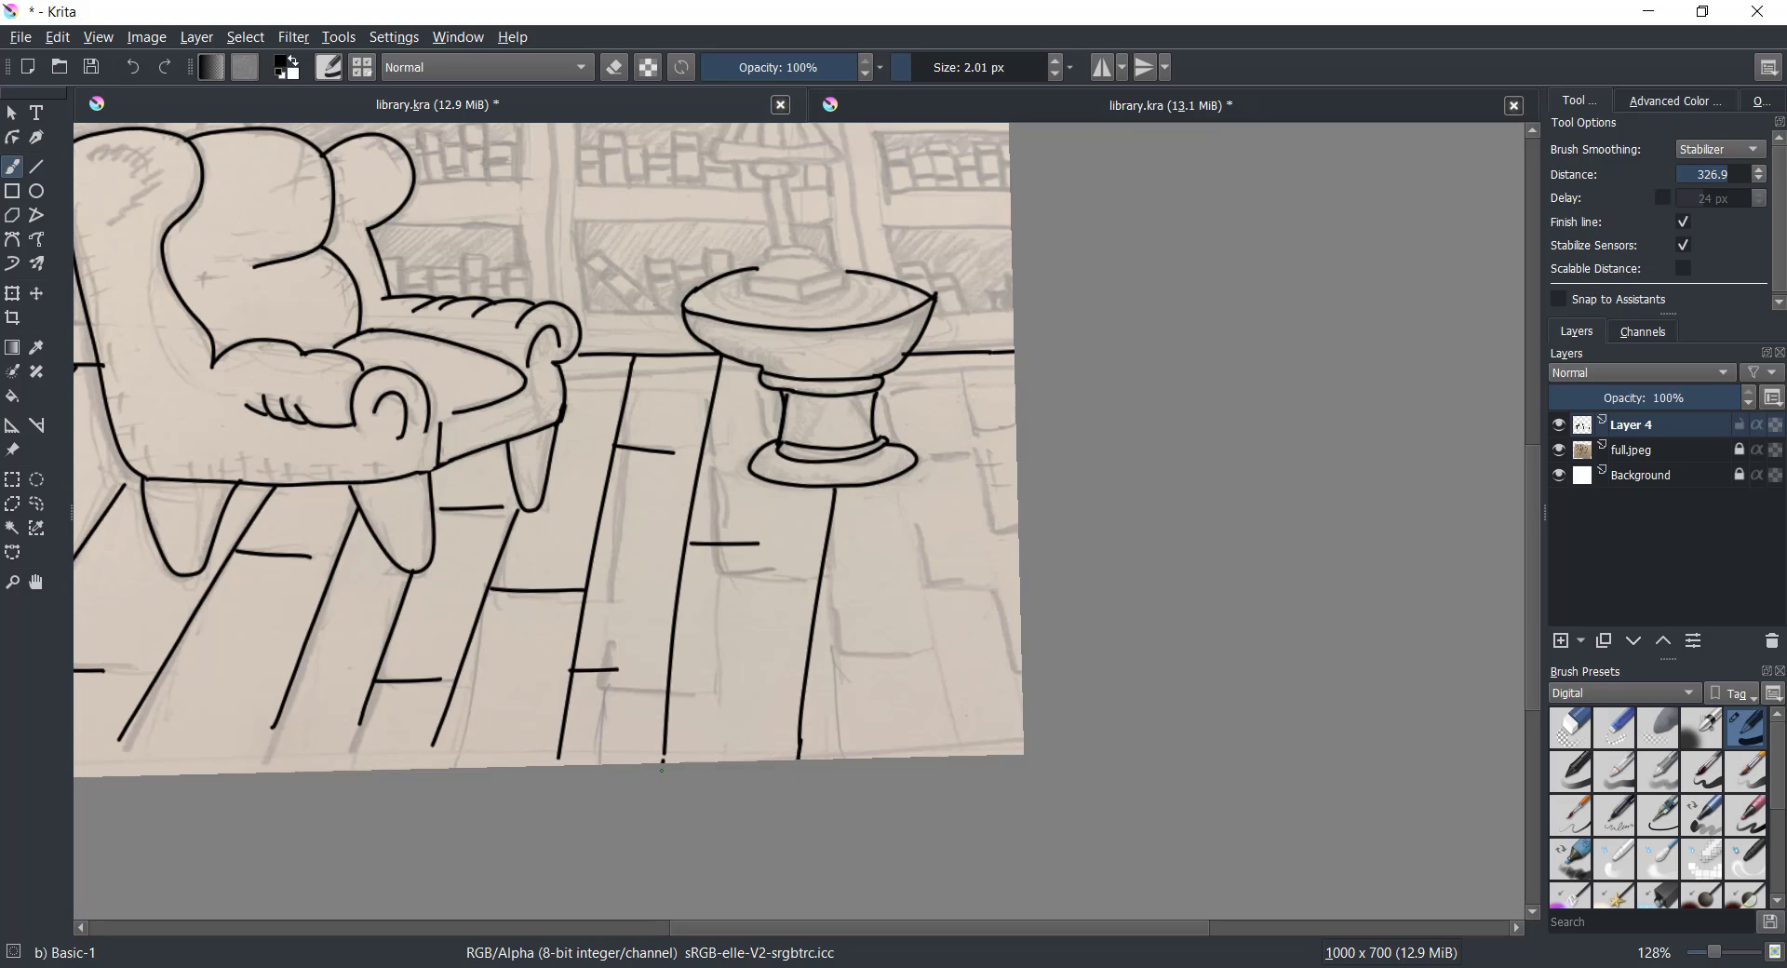
drag(560, 756, 546, 790)
mouse_move(431, 741)
mouse_down()
mouse_move(417, 771)
mouse_move(343, 772)
mouse_up()
drag(274, 724, 262, 751)
Extend a floor line down-left to the canvas edge, then zoom out to see the whole floor
scroll(234, 799, down, 1)
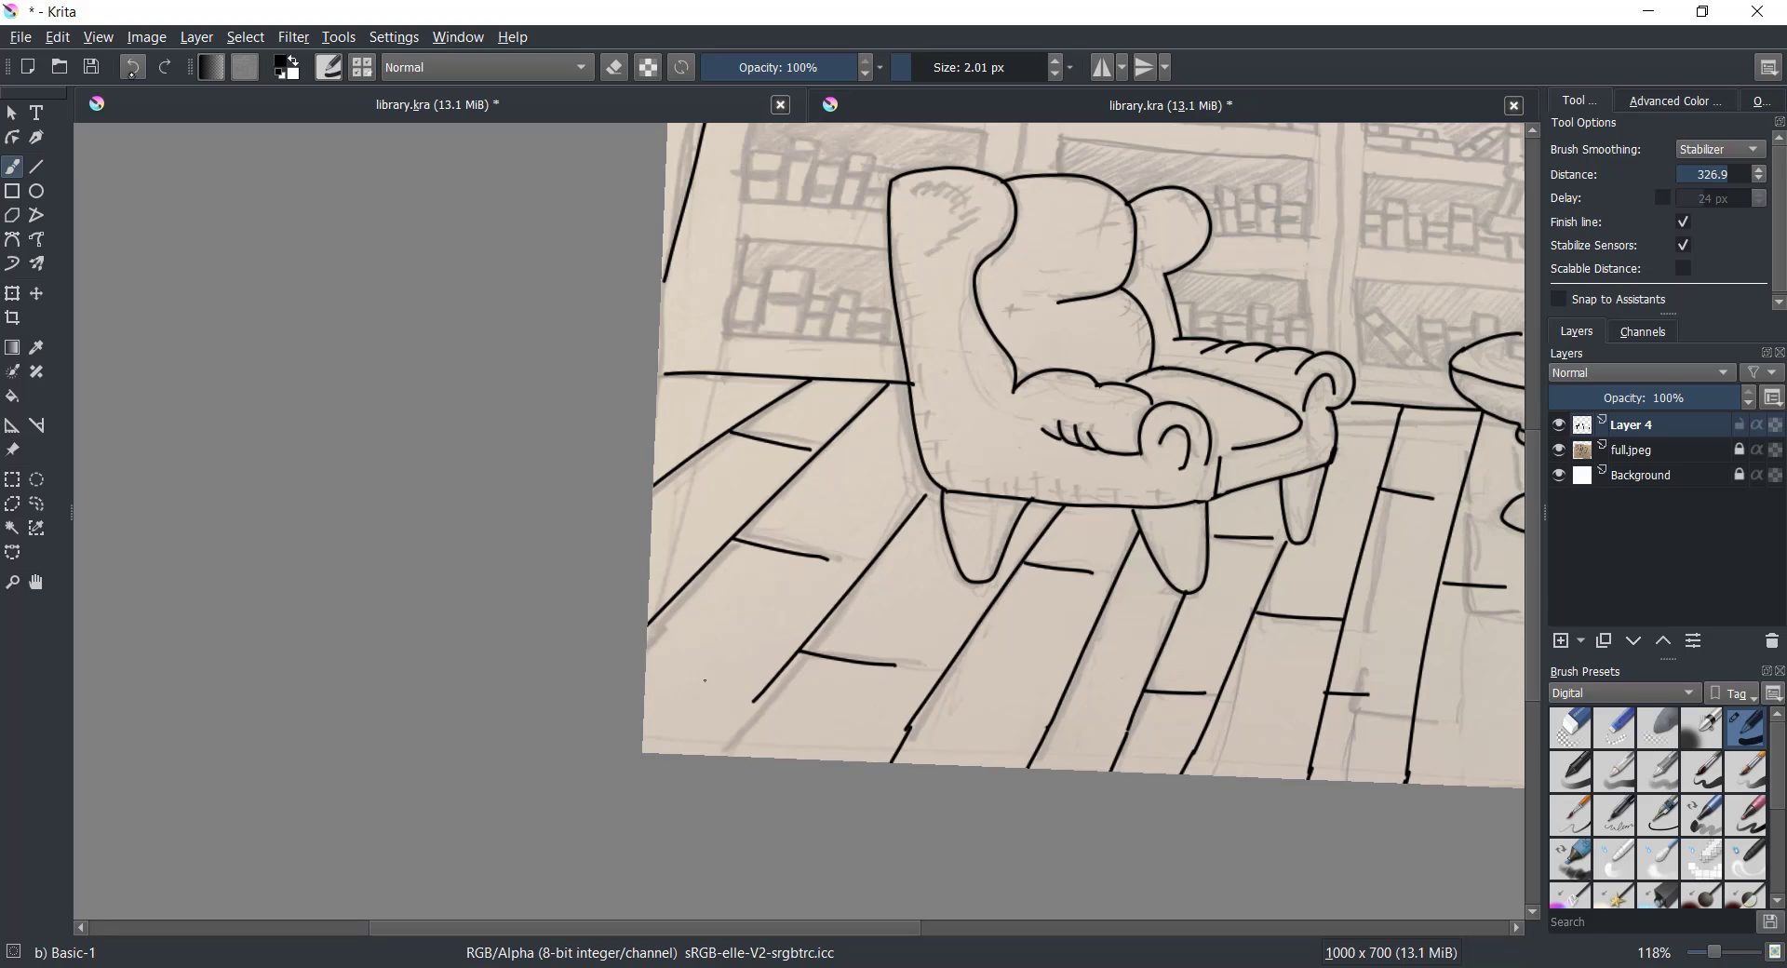
click(132, 66)
key(ctrl+shift+z)
click(132, 66)
drag(753, 701, 681, 785)
drag(924, 693, 1011, 798)
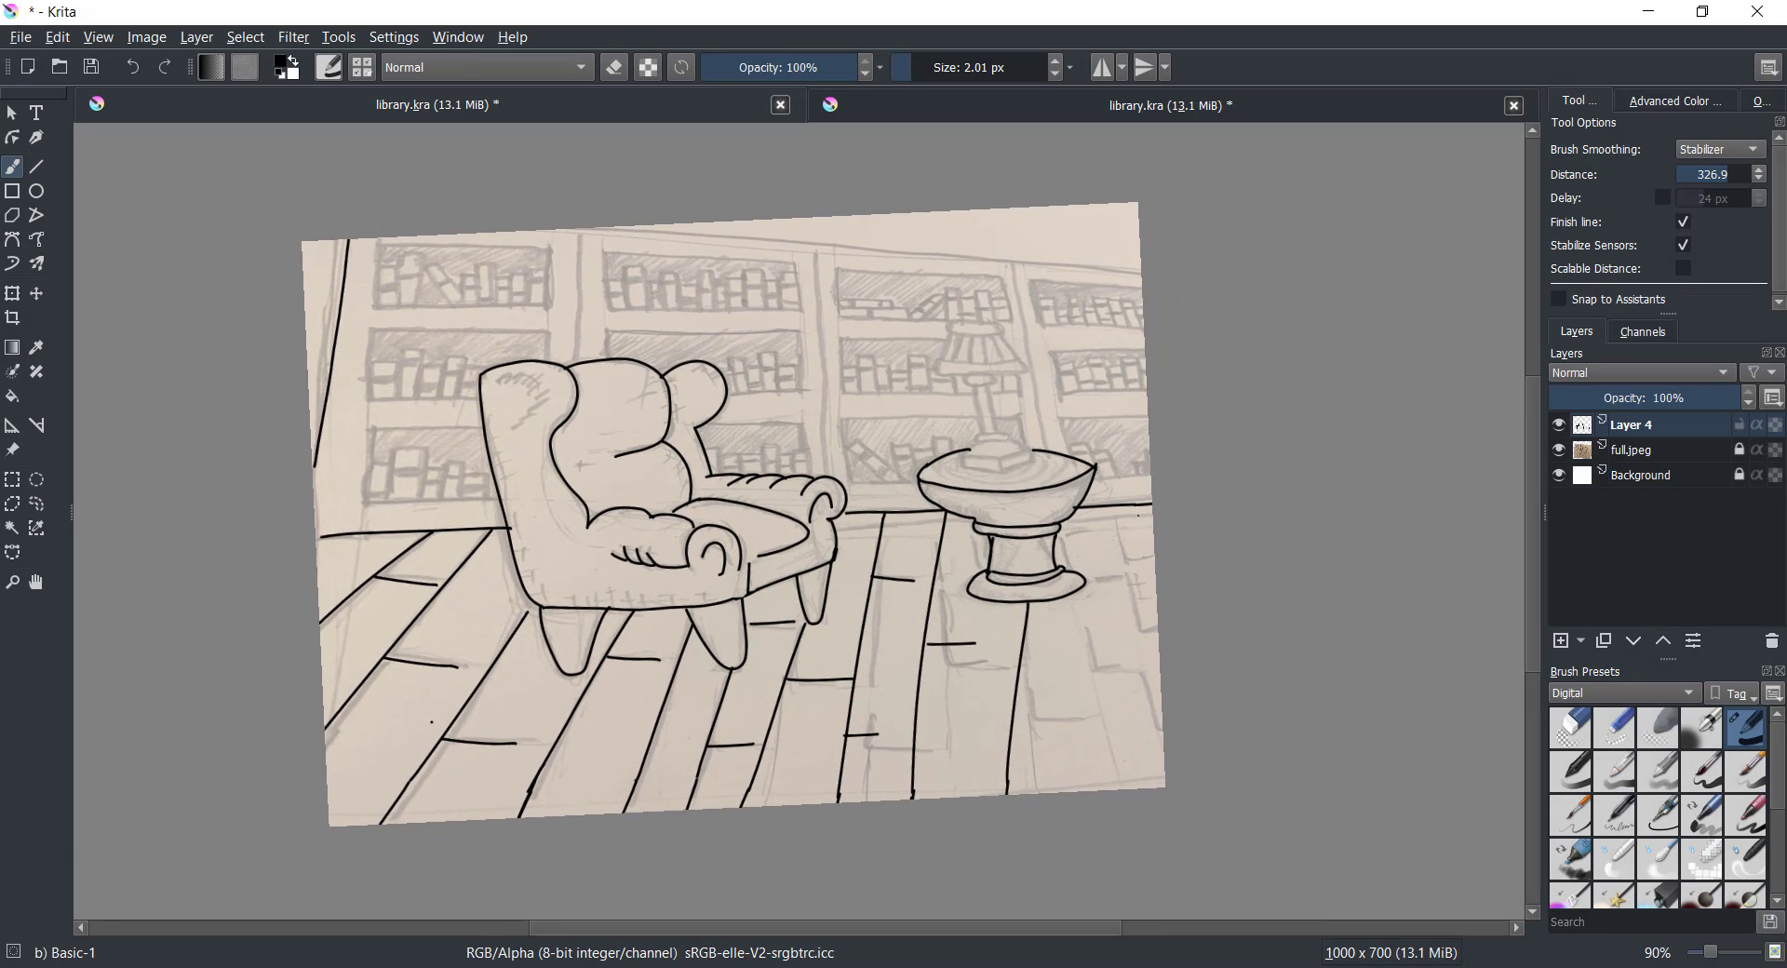
Add three short board joints between the floor lines on the right
mouse_move(1116, 510)
mouse_down()
mouse_move(1020, 793)
mouse_move(1147, 453)
mouse_up()
click(133, 66)
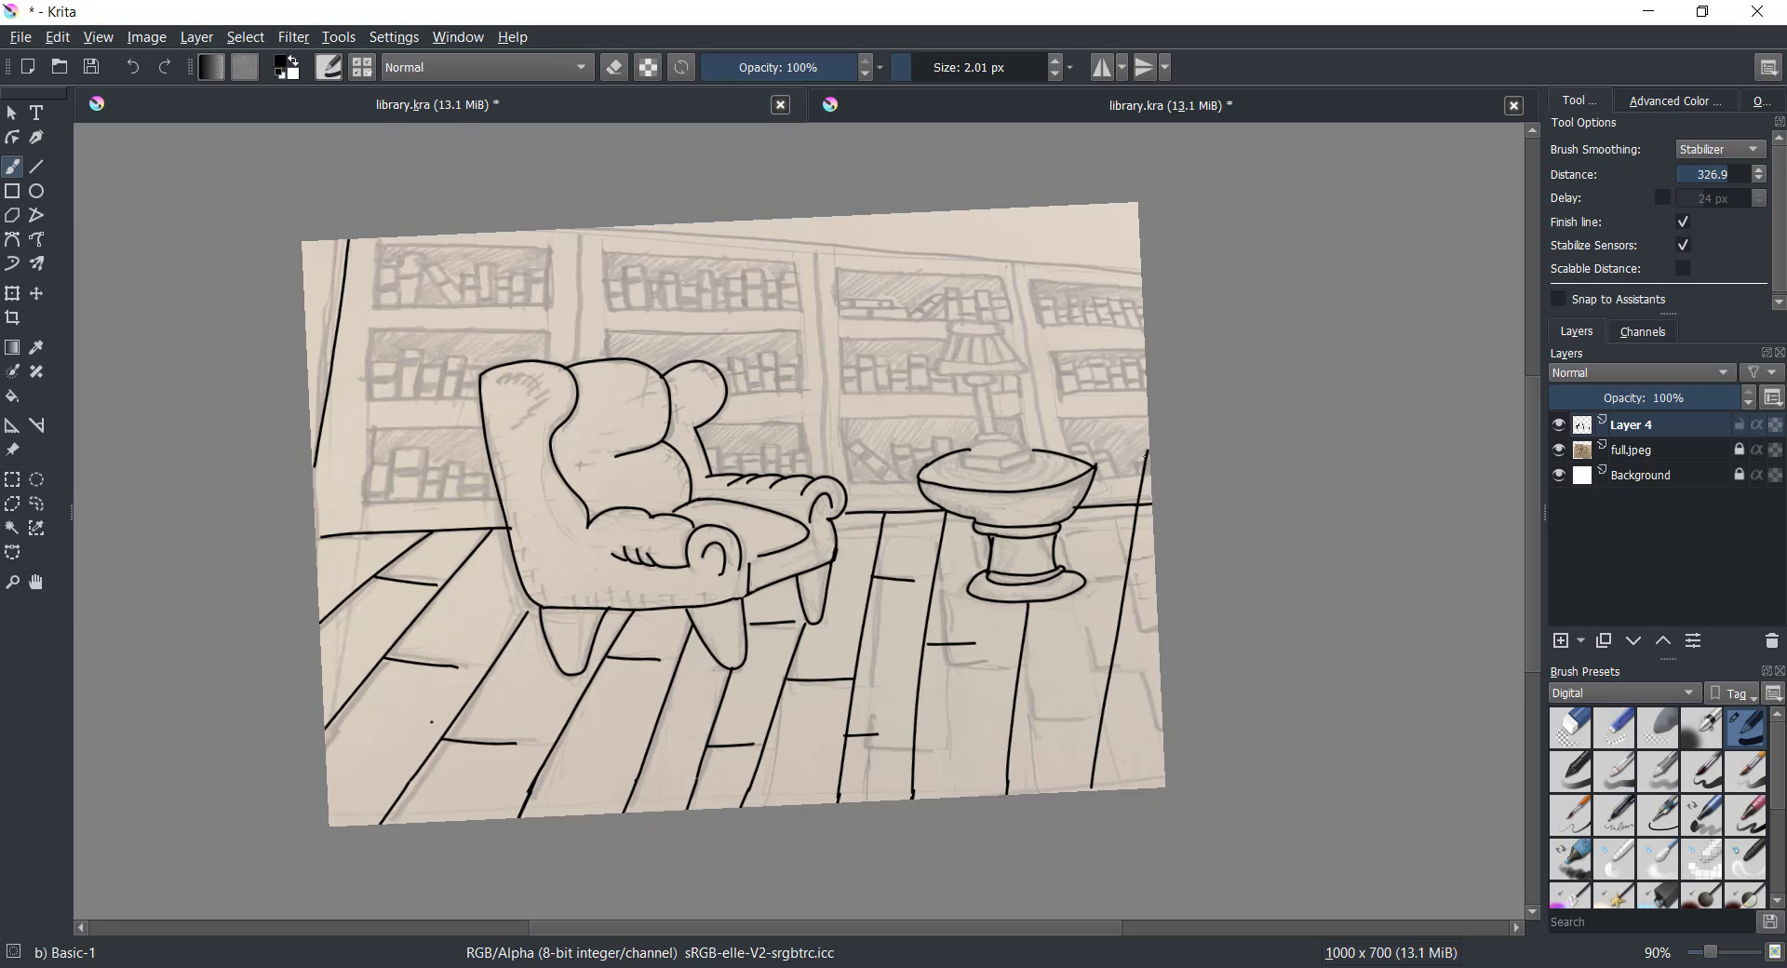
drag(1008, 750, 1061, 750)
drag(1114, 663, 1161, 664)
drag(1060, 559, 1109, 559)
key(e)
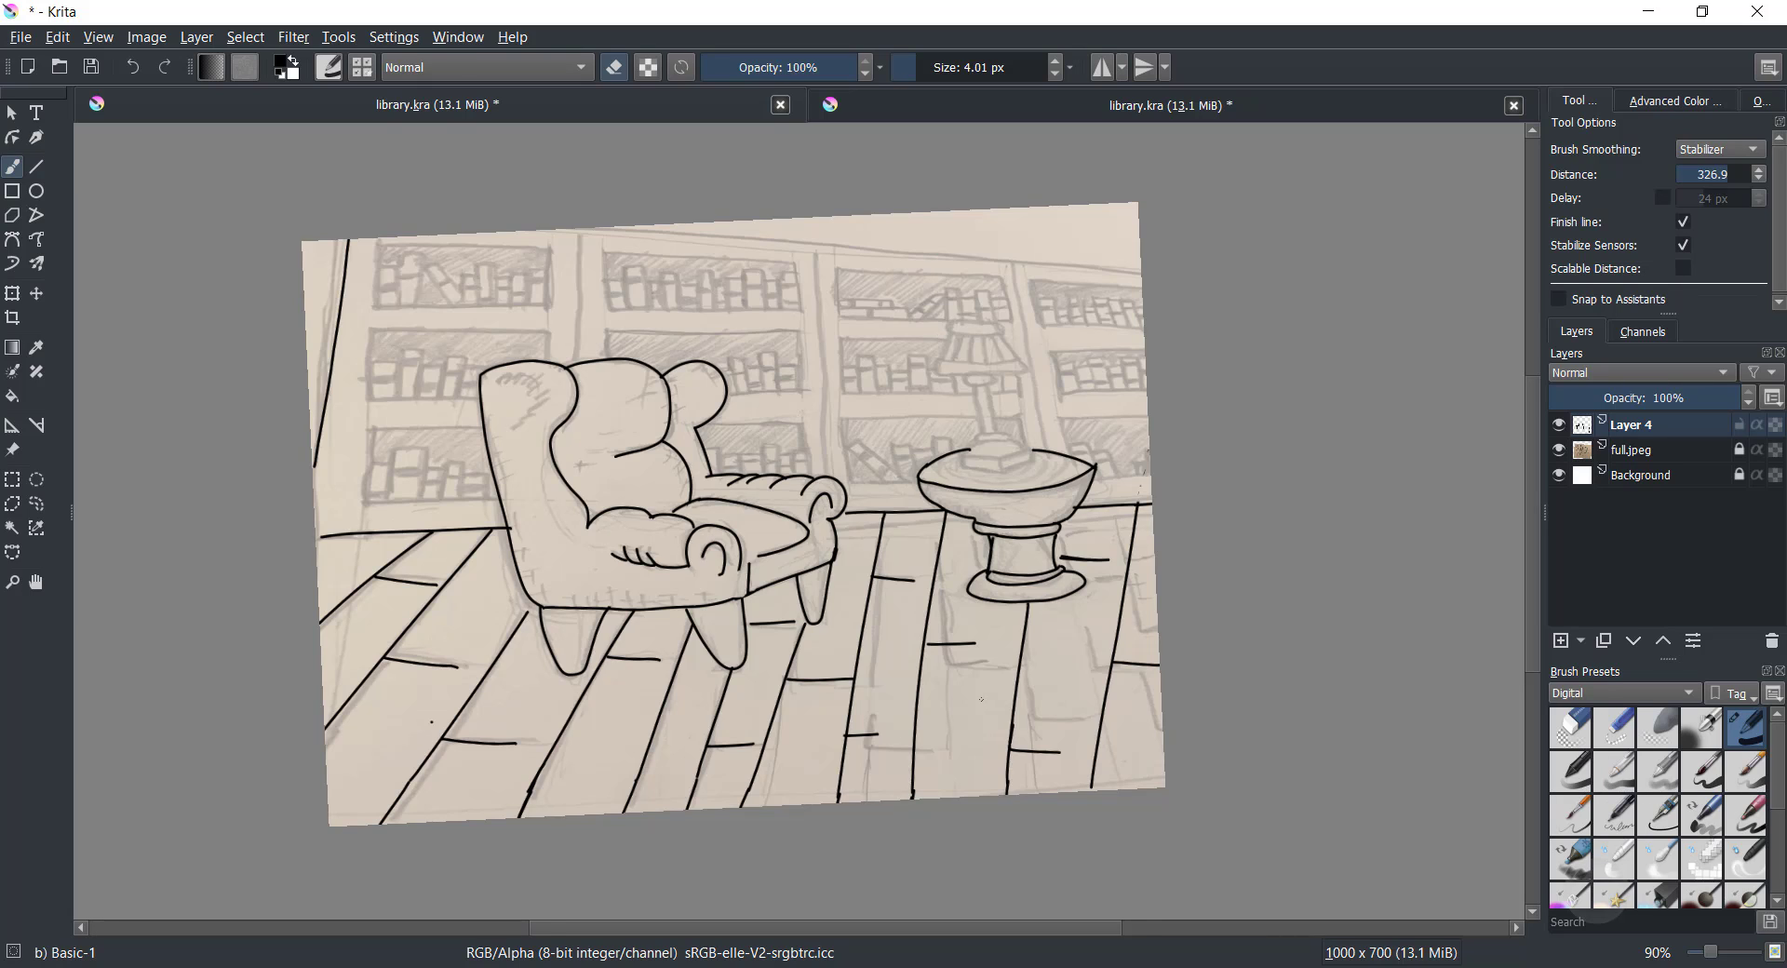
Hide and re-show the full.jpeg sketch layer to check the lineart
scroll(893, 635, down, 1)
click(1558, 449)
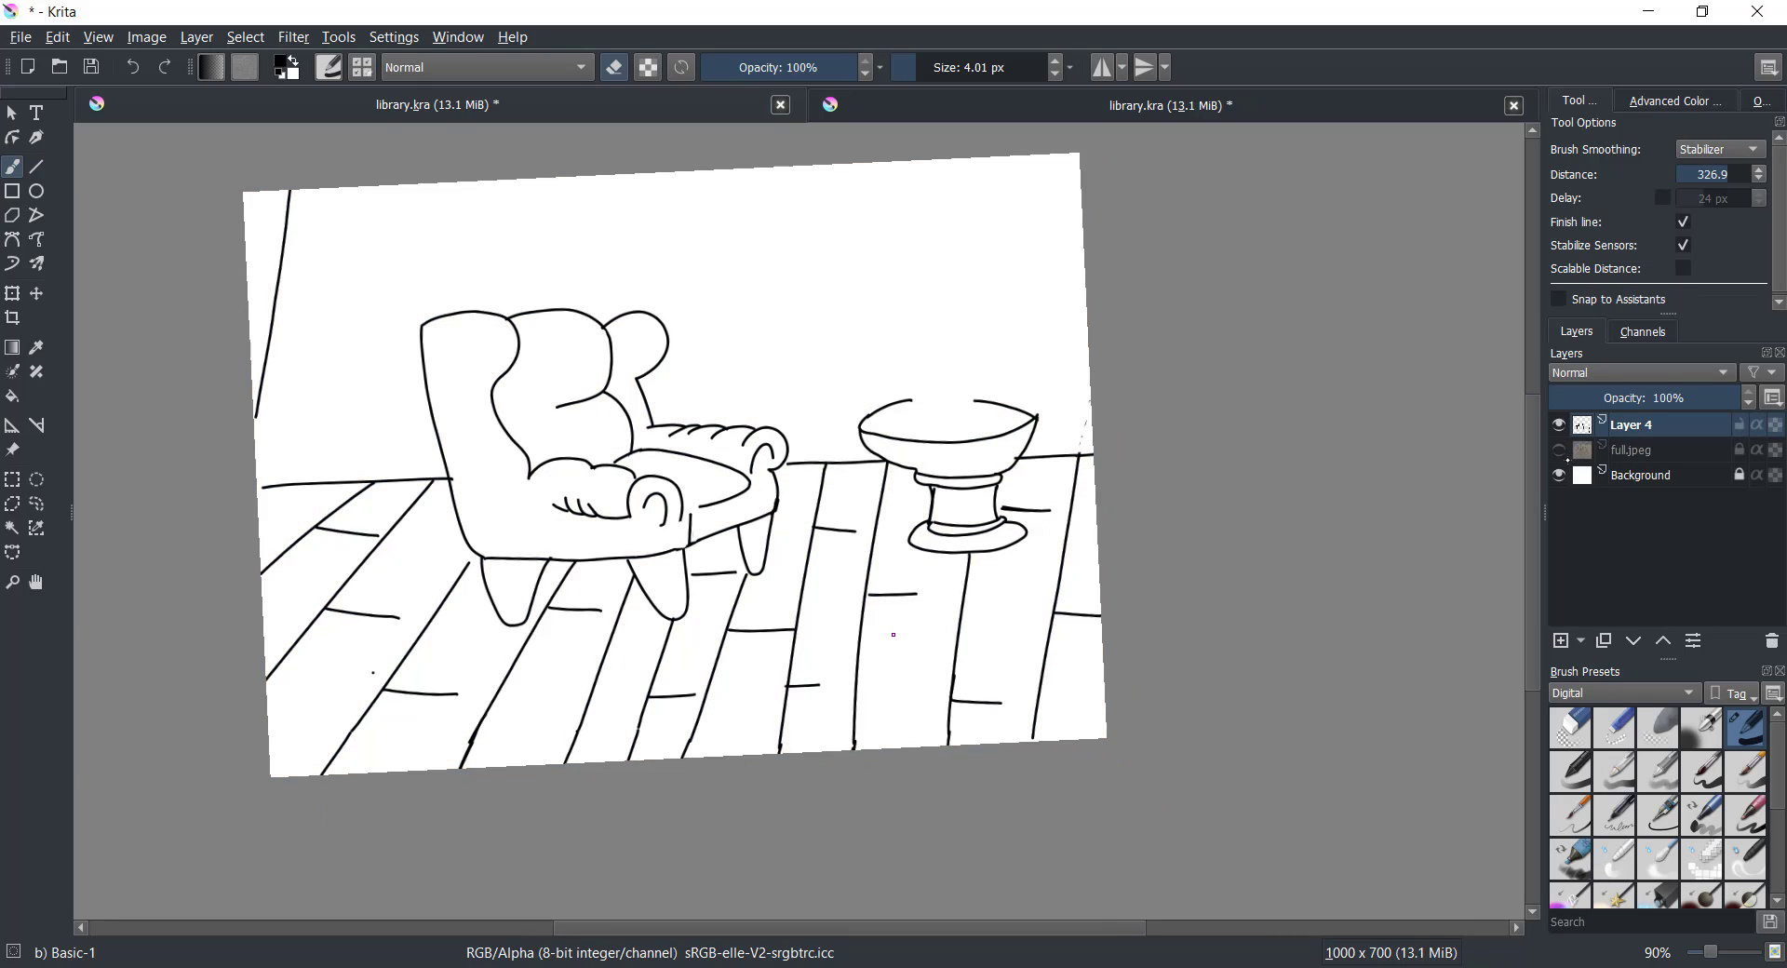
click(1558, 450)
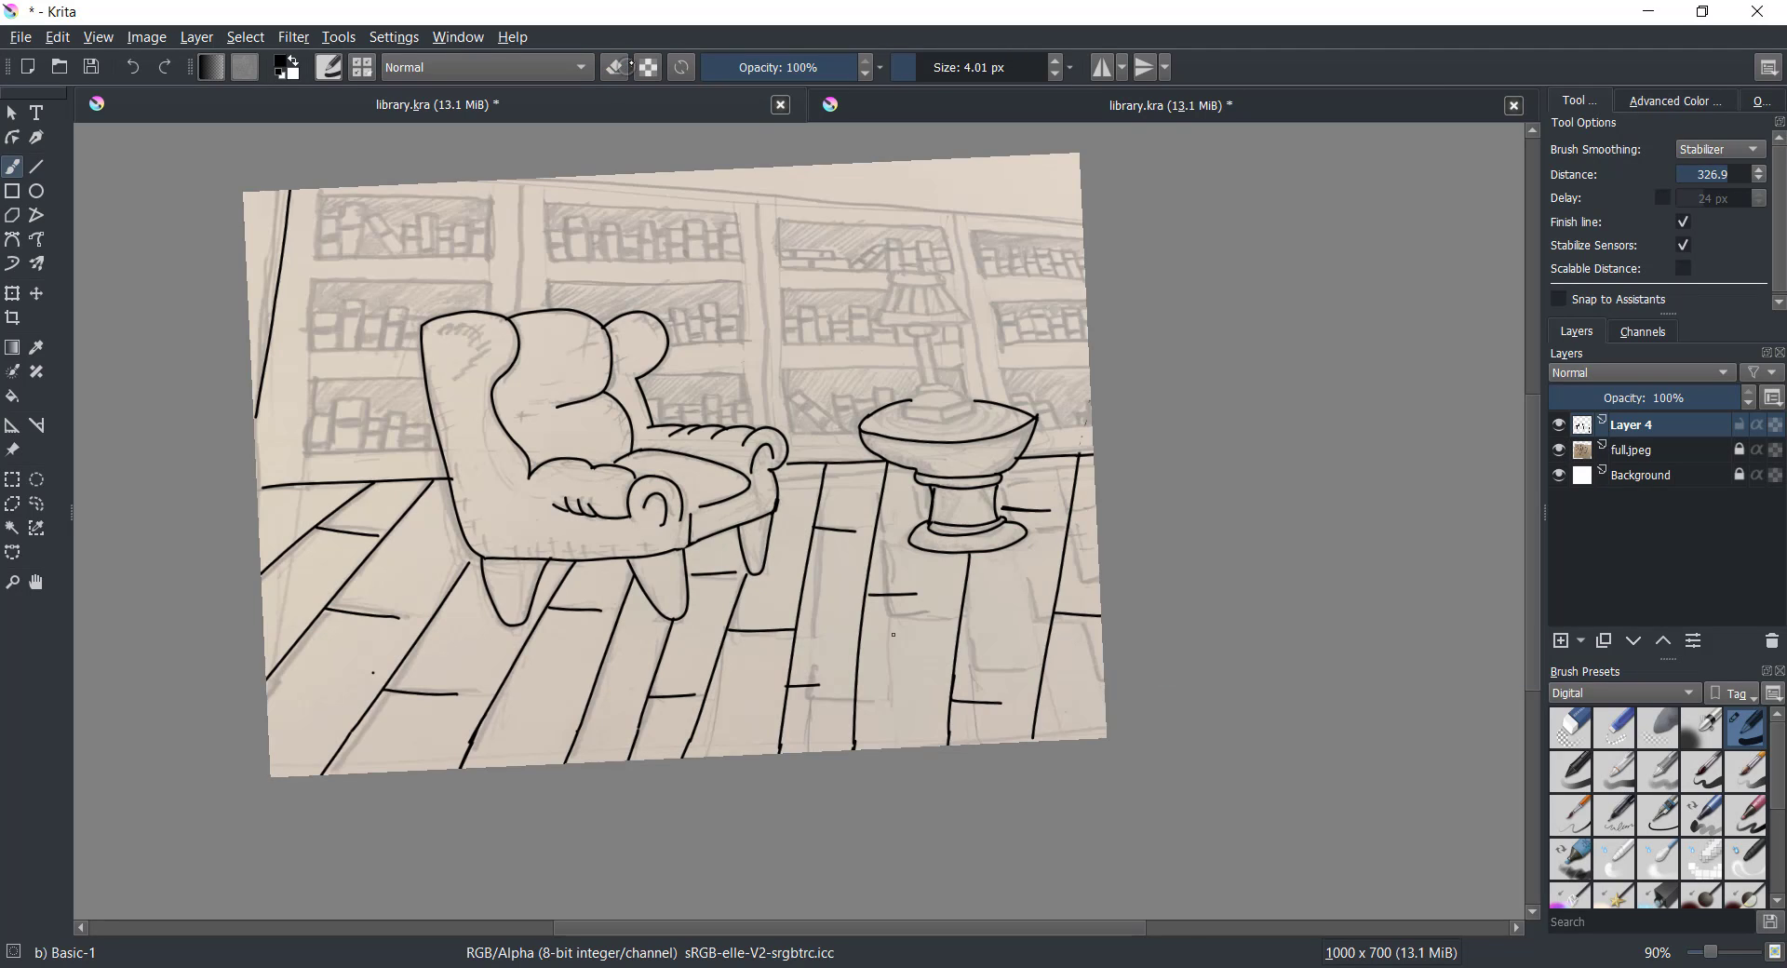
scroll(818, 558, up, 5)
Ink the lamp's boxy base and its oval top with the thin 2 px brush
drag(818, 558, 909, 562)
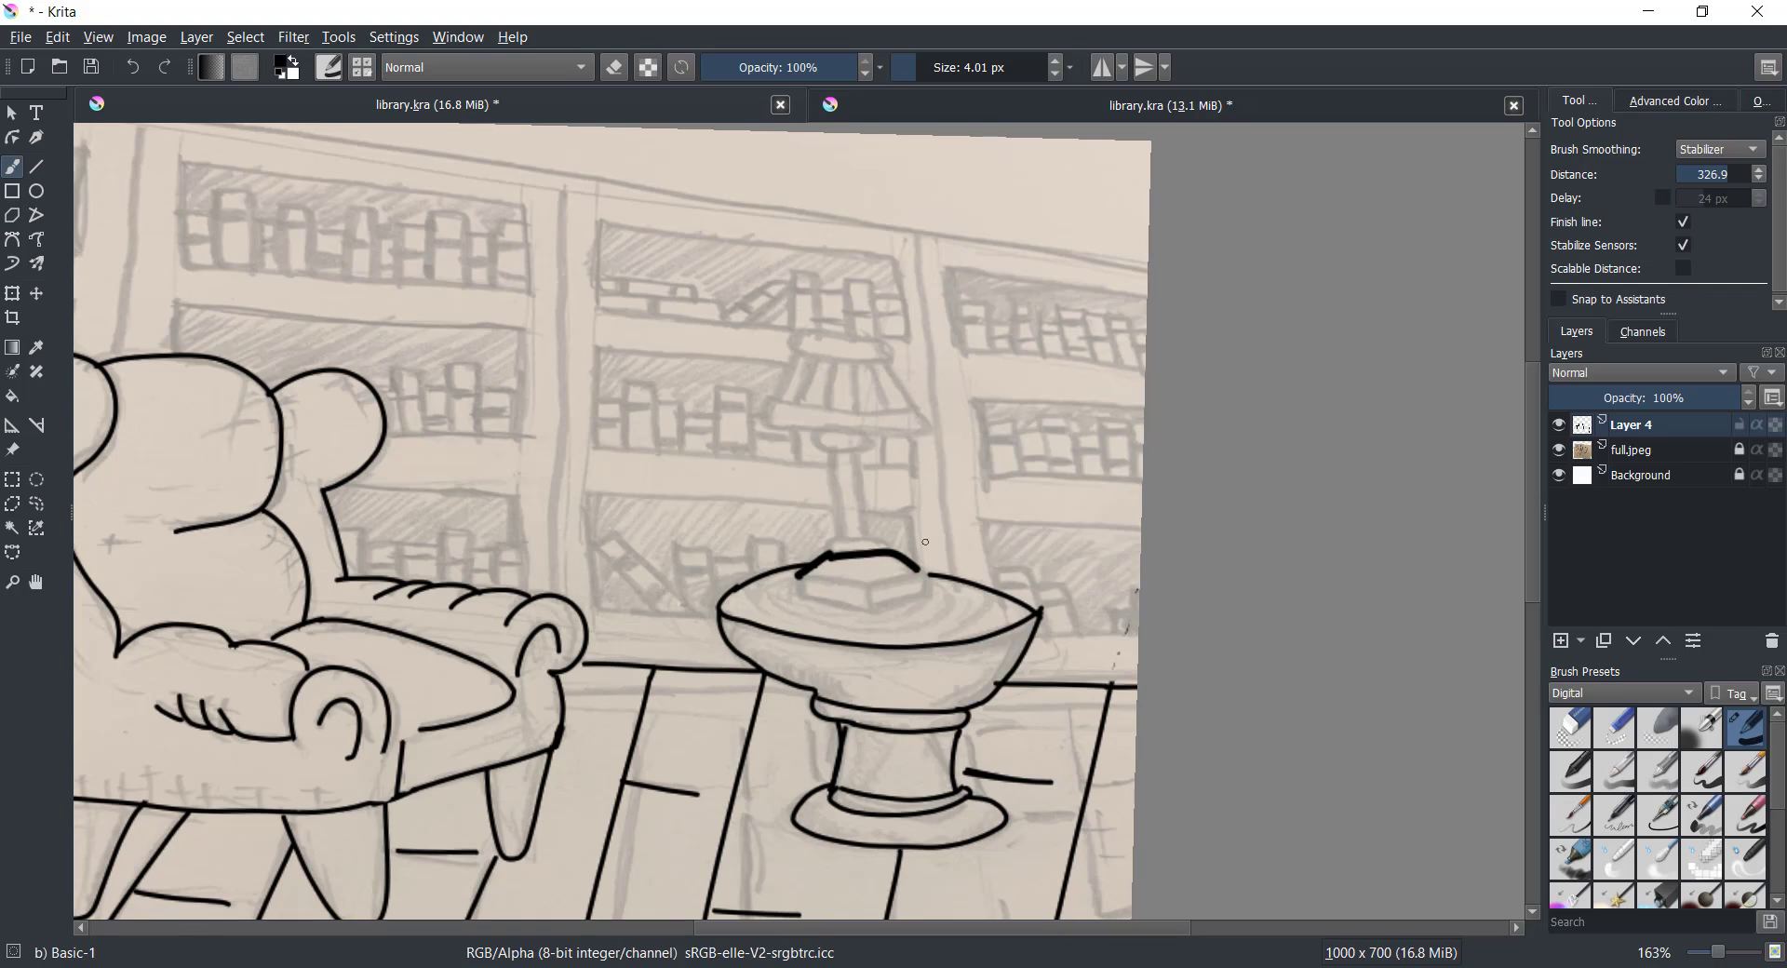
click(133, 66)
key(bracketleft)
key(bracketleft)
drag(831, 555, 805, 568)
scroll(659, 546, up, 4)
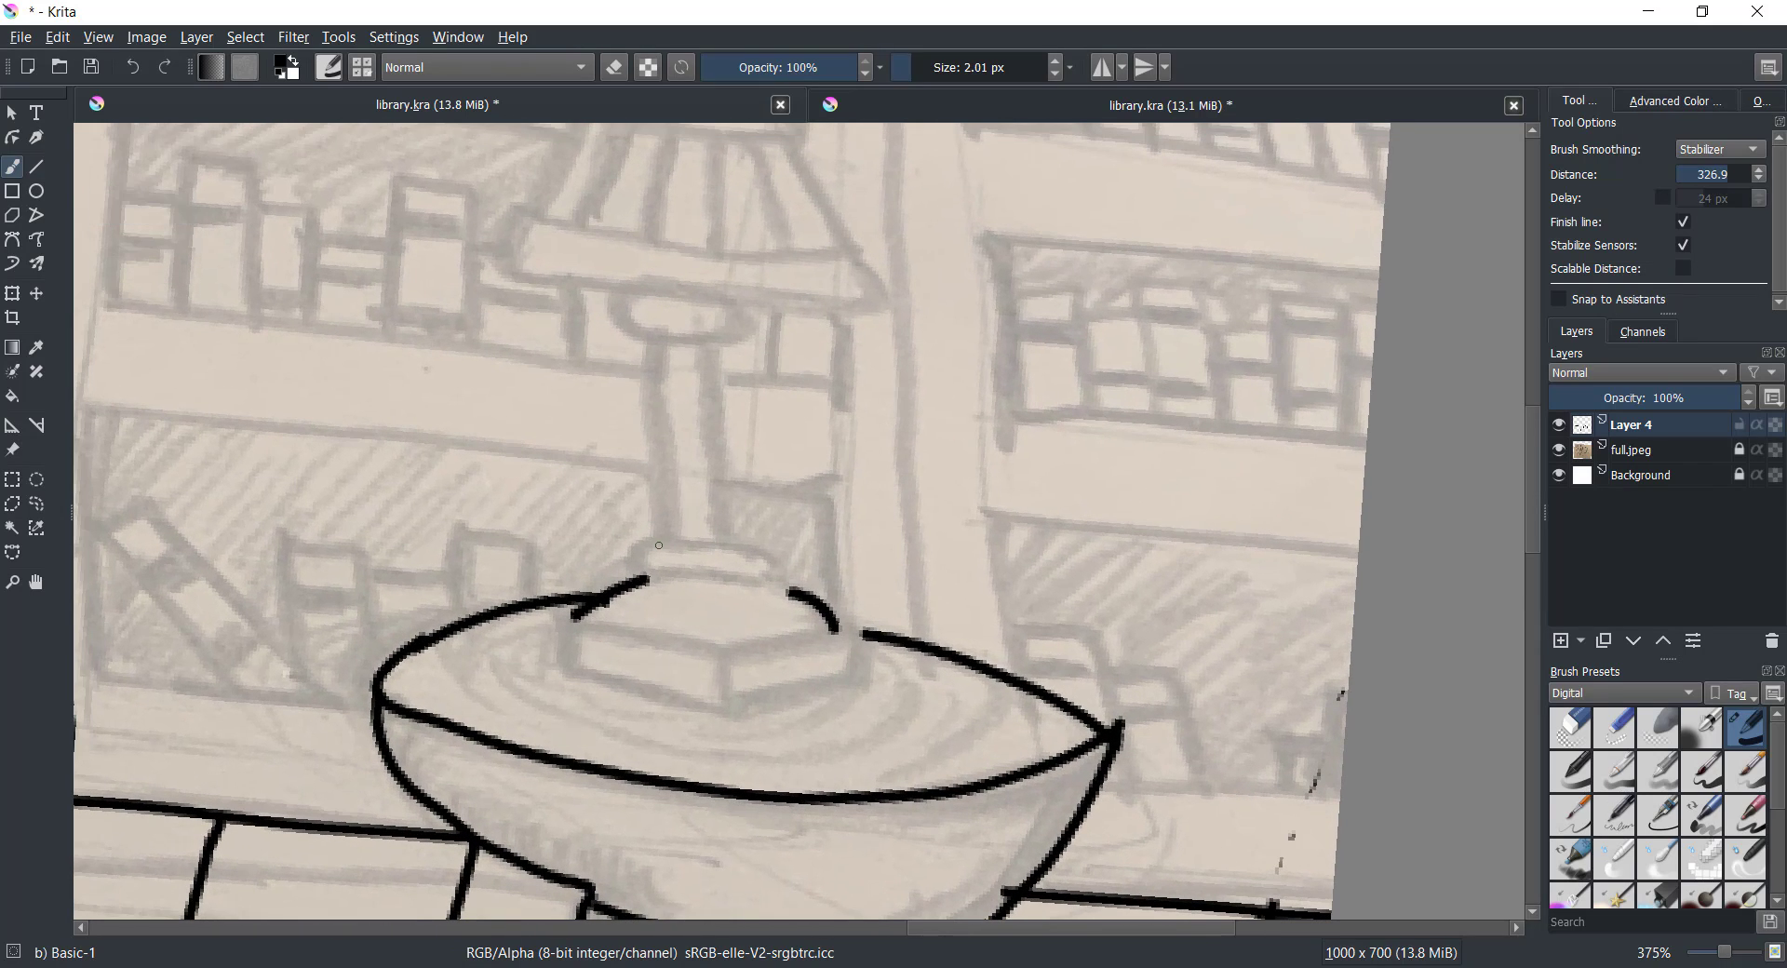
mouse_move(659, 545)
mouse_down()
mouse_move(644, 635)
mouse_move(792, 594)
mouse_move(854, 684)
mouse_up()
drag(726, 651, 860, 682)
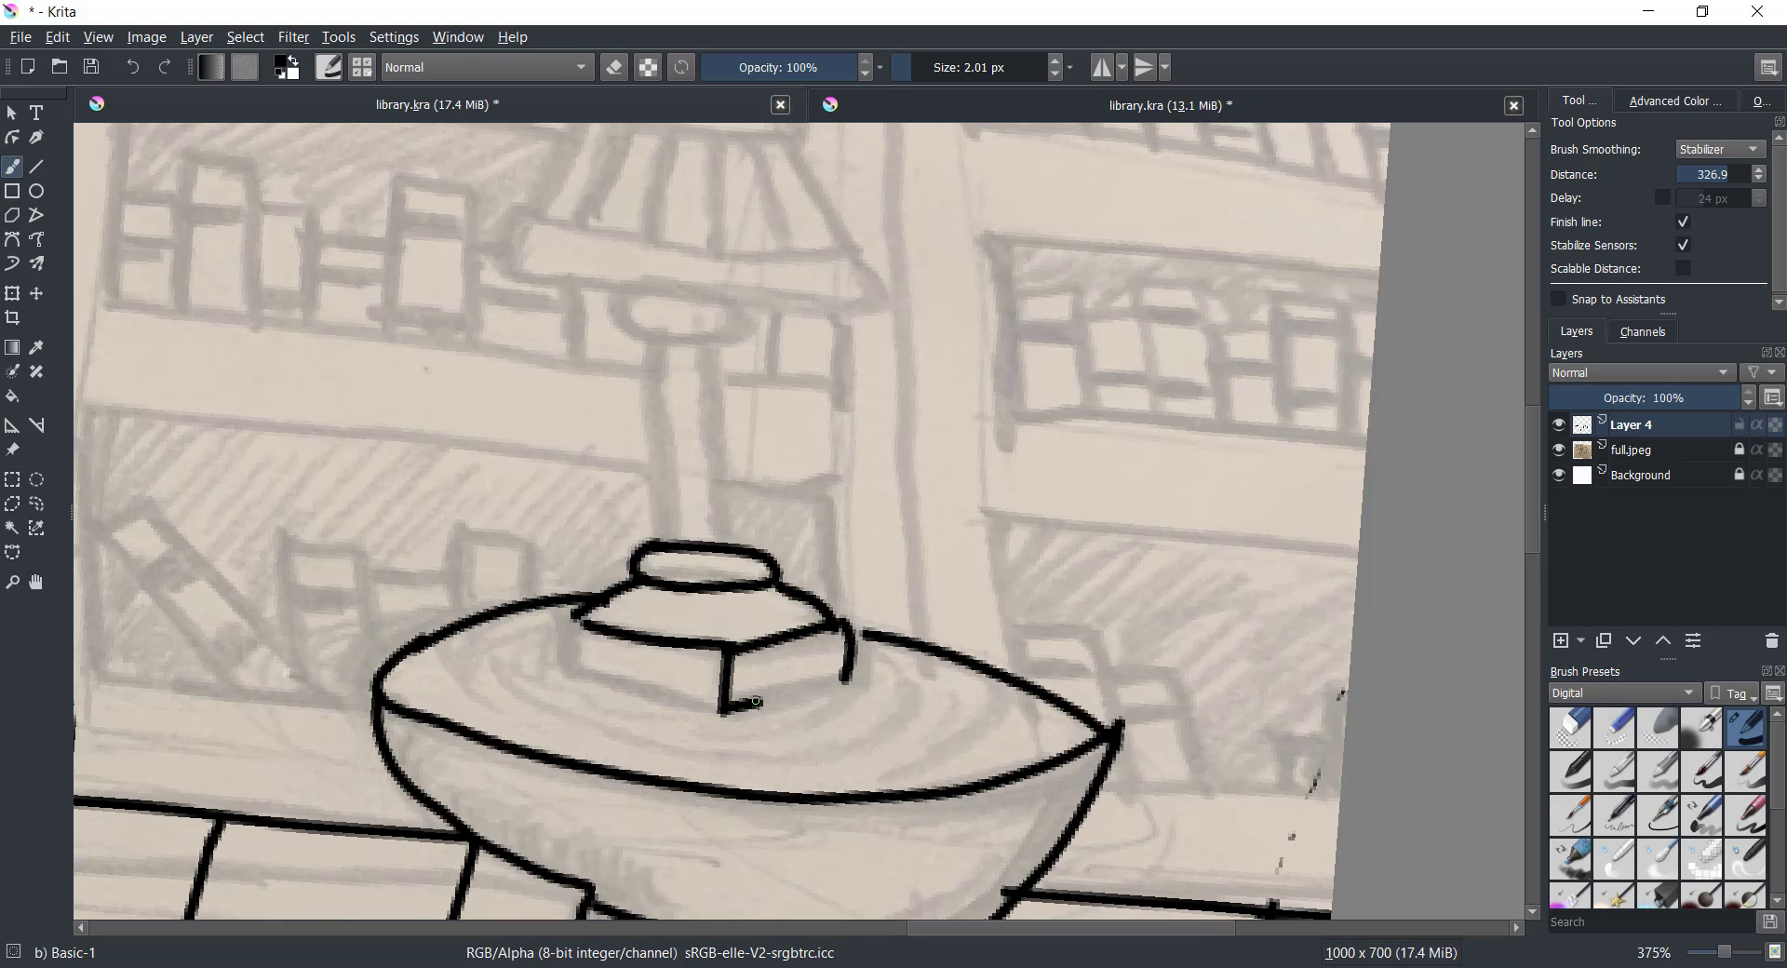
drag(575, 631, 730, 707)
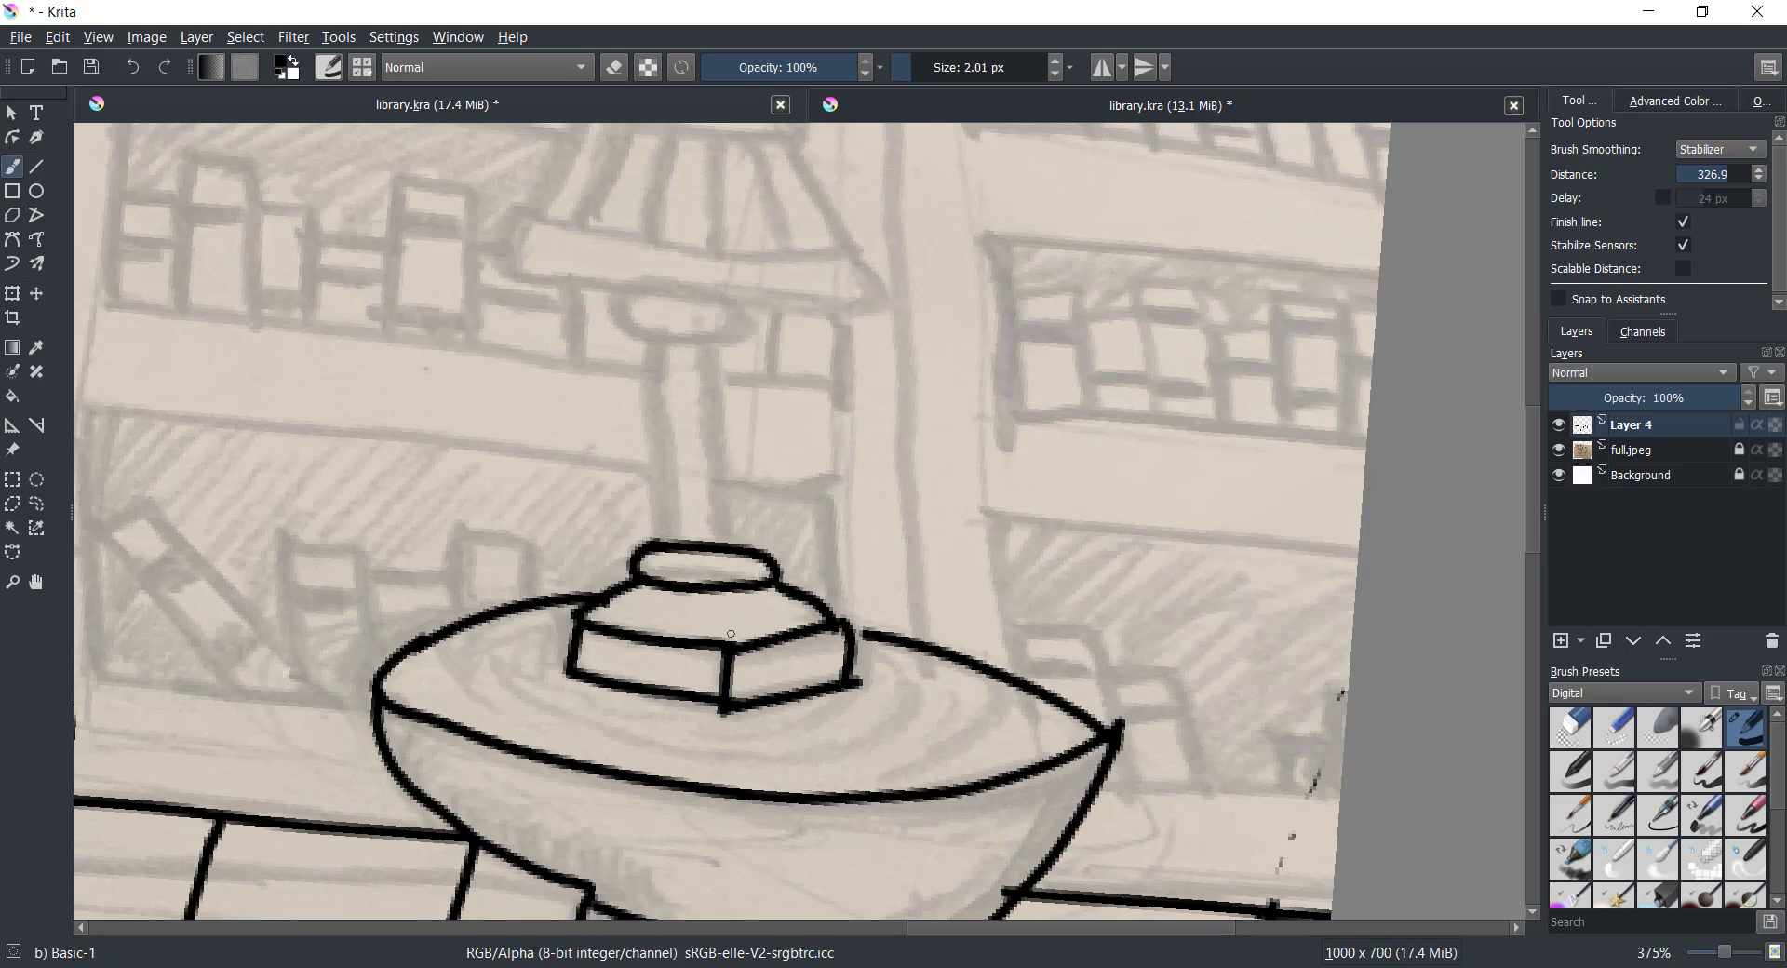
Ink the lamp's thin stem and knob, plus the shade's rims, sides and vertical ribs
mouse_move(666, 538)
mouse_down()
mouse_move(655, 337)
mouse_move(721, 545)
mouse_up()
drag(635, 296, 640, 296)
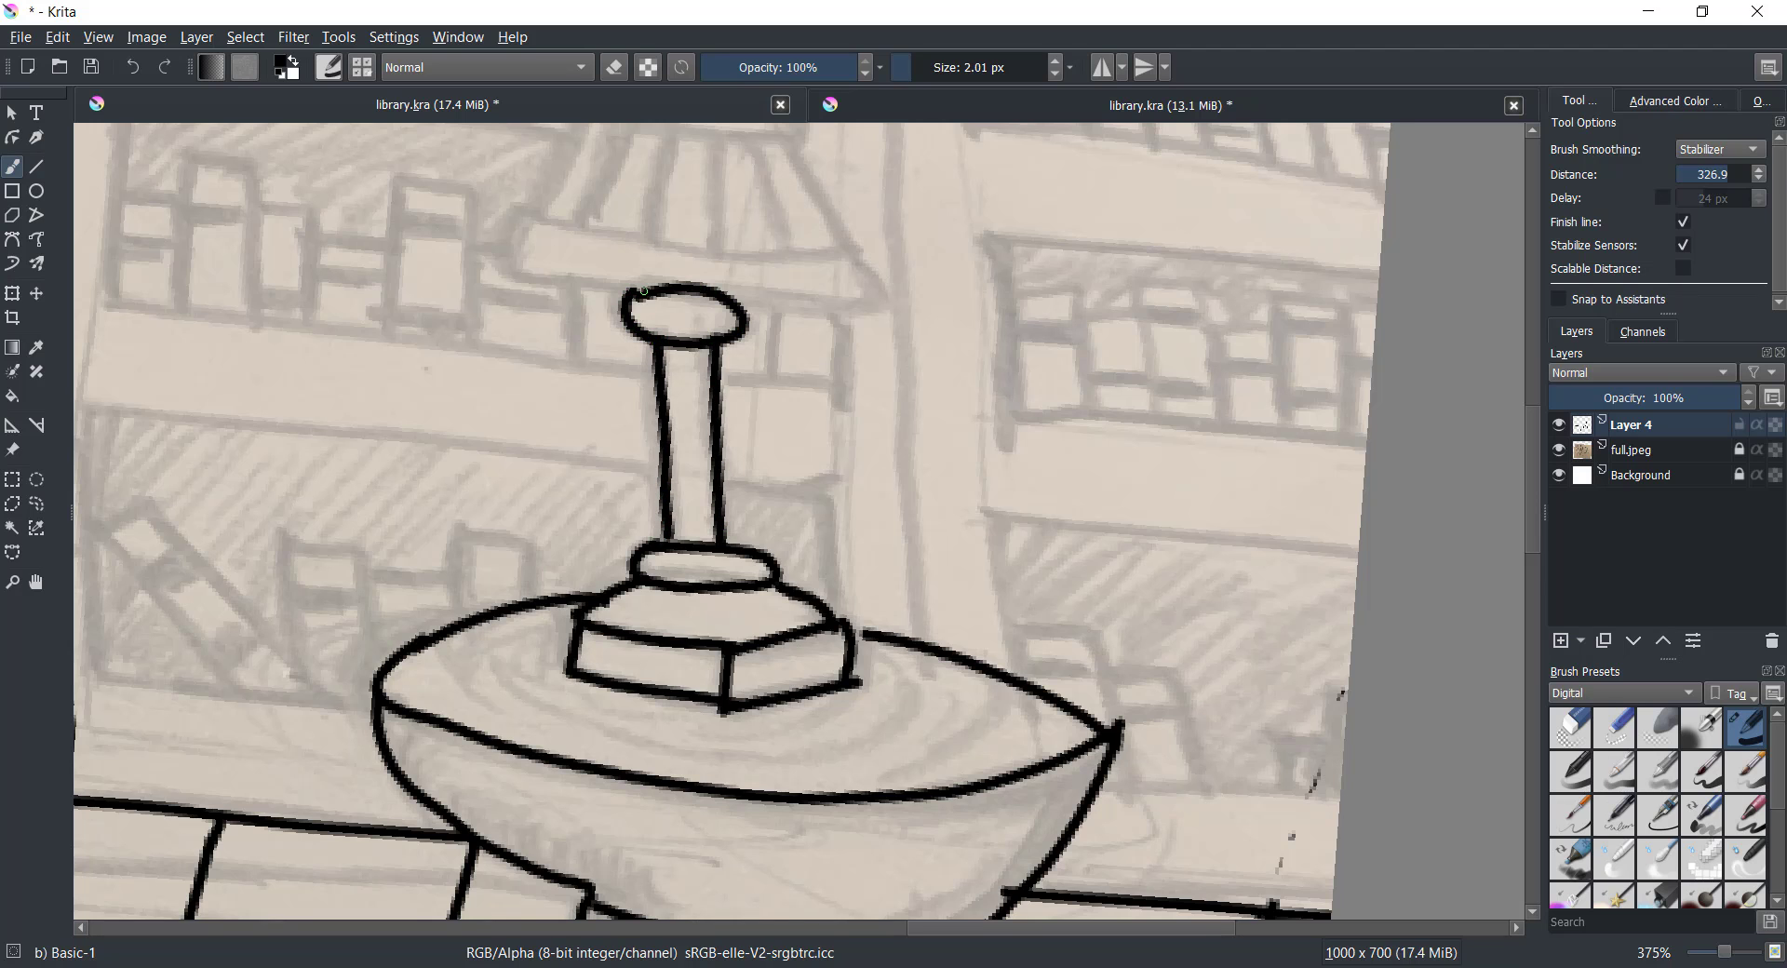
scroll(992, 675, down, 2)
mouse_move(684, 447)
mouse_down()
mouse_move(720, 492)
mouse_move(898, 458)
mouse_up()
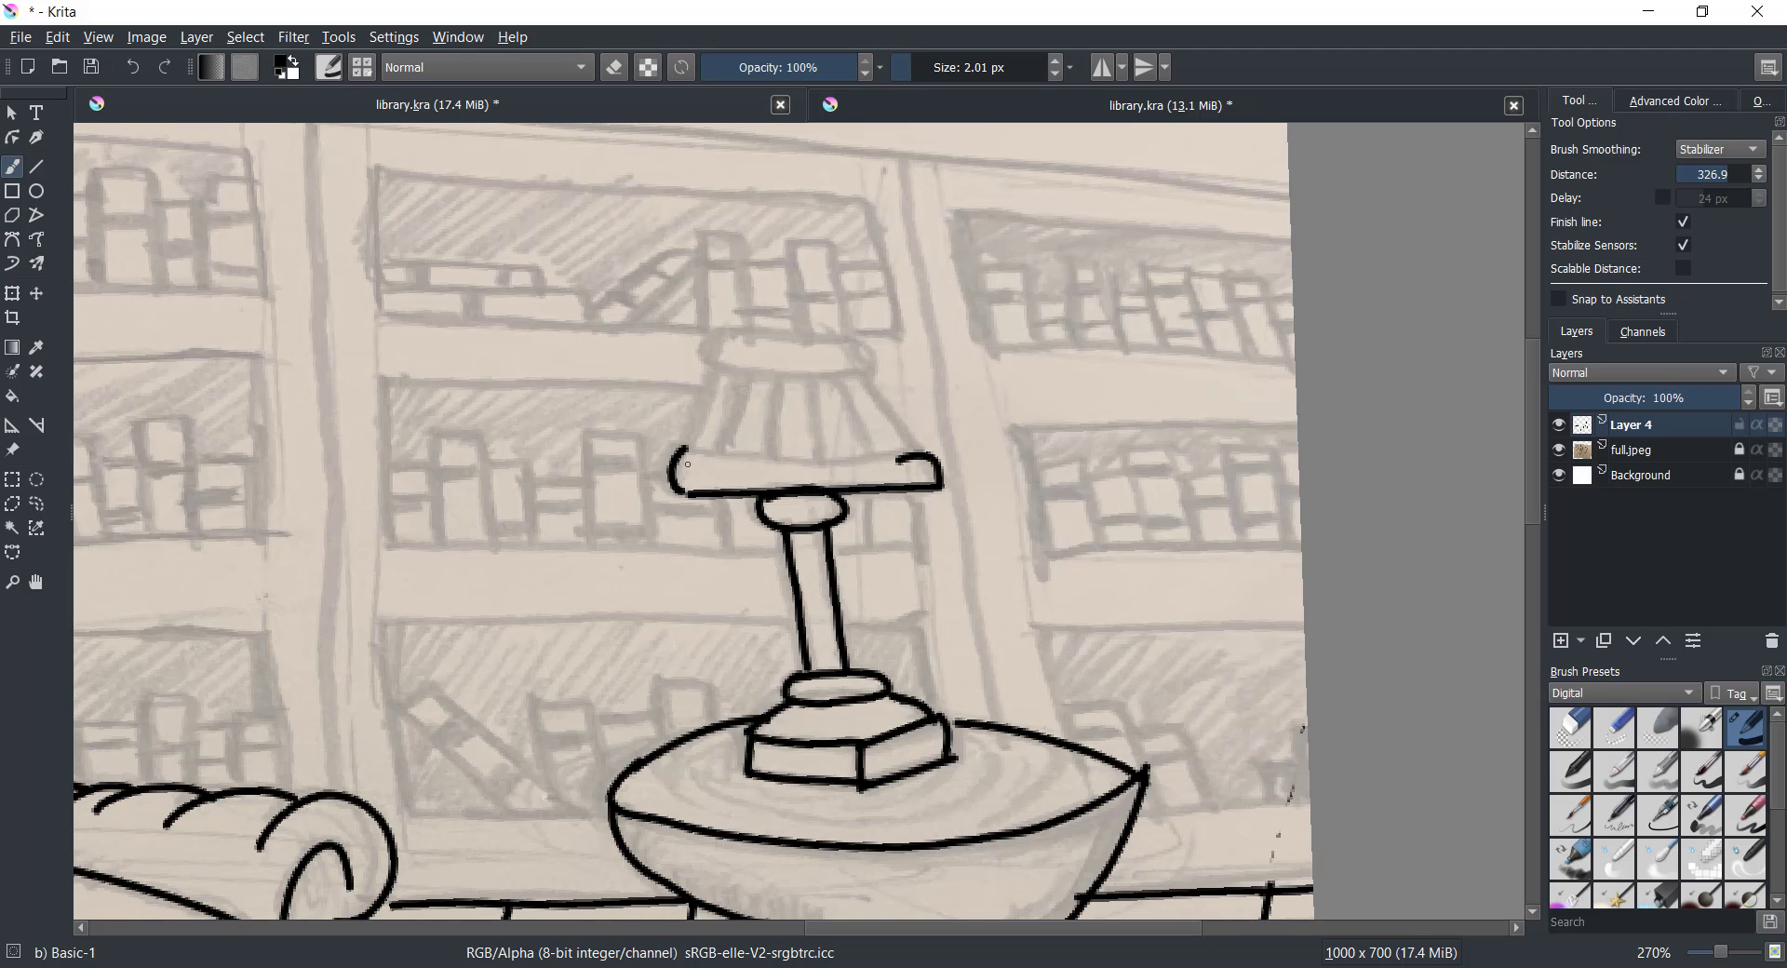
drag(694, 454, 931, 463)
scroll(930, 462, up, 2)
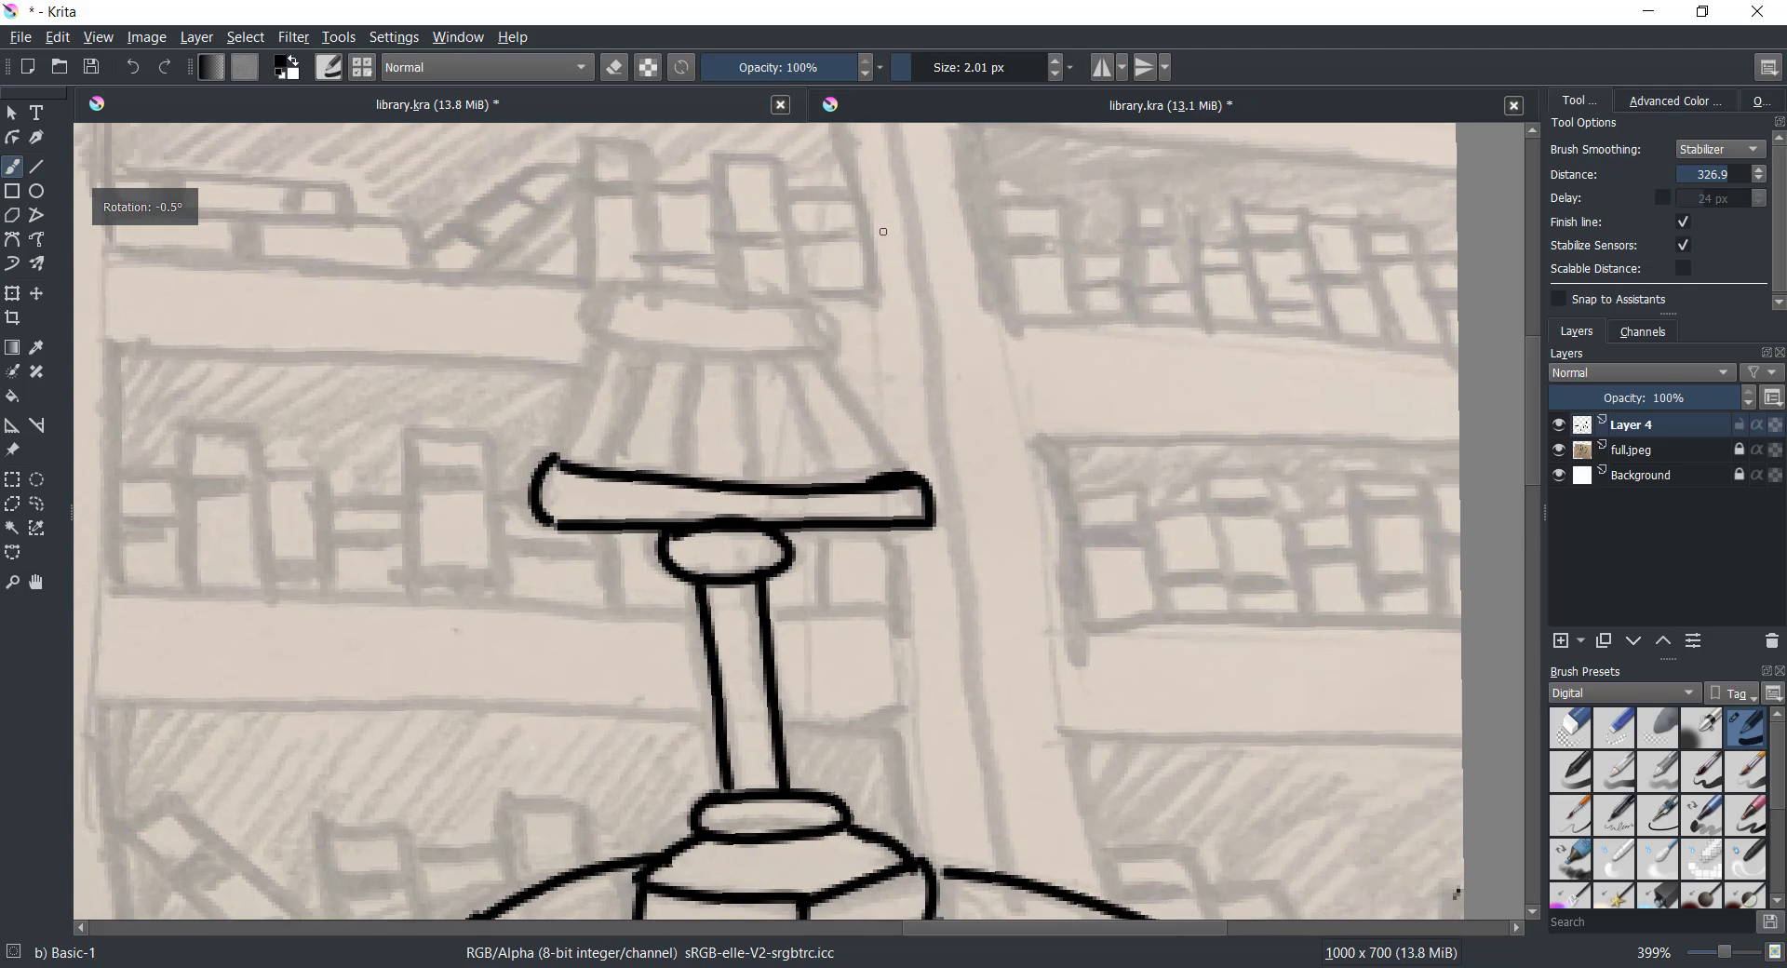
drag(607, 348, 556, 457)
mouse_move(607, 344)
mouse_down()
mouse_move(640, 294)
mouse_move(810, 359)
mouse_up()
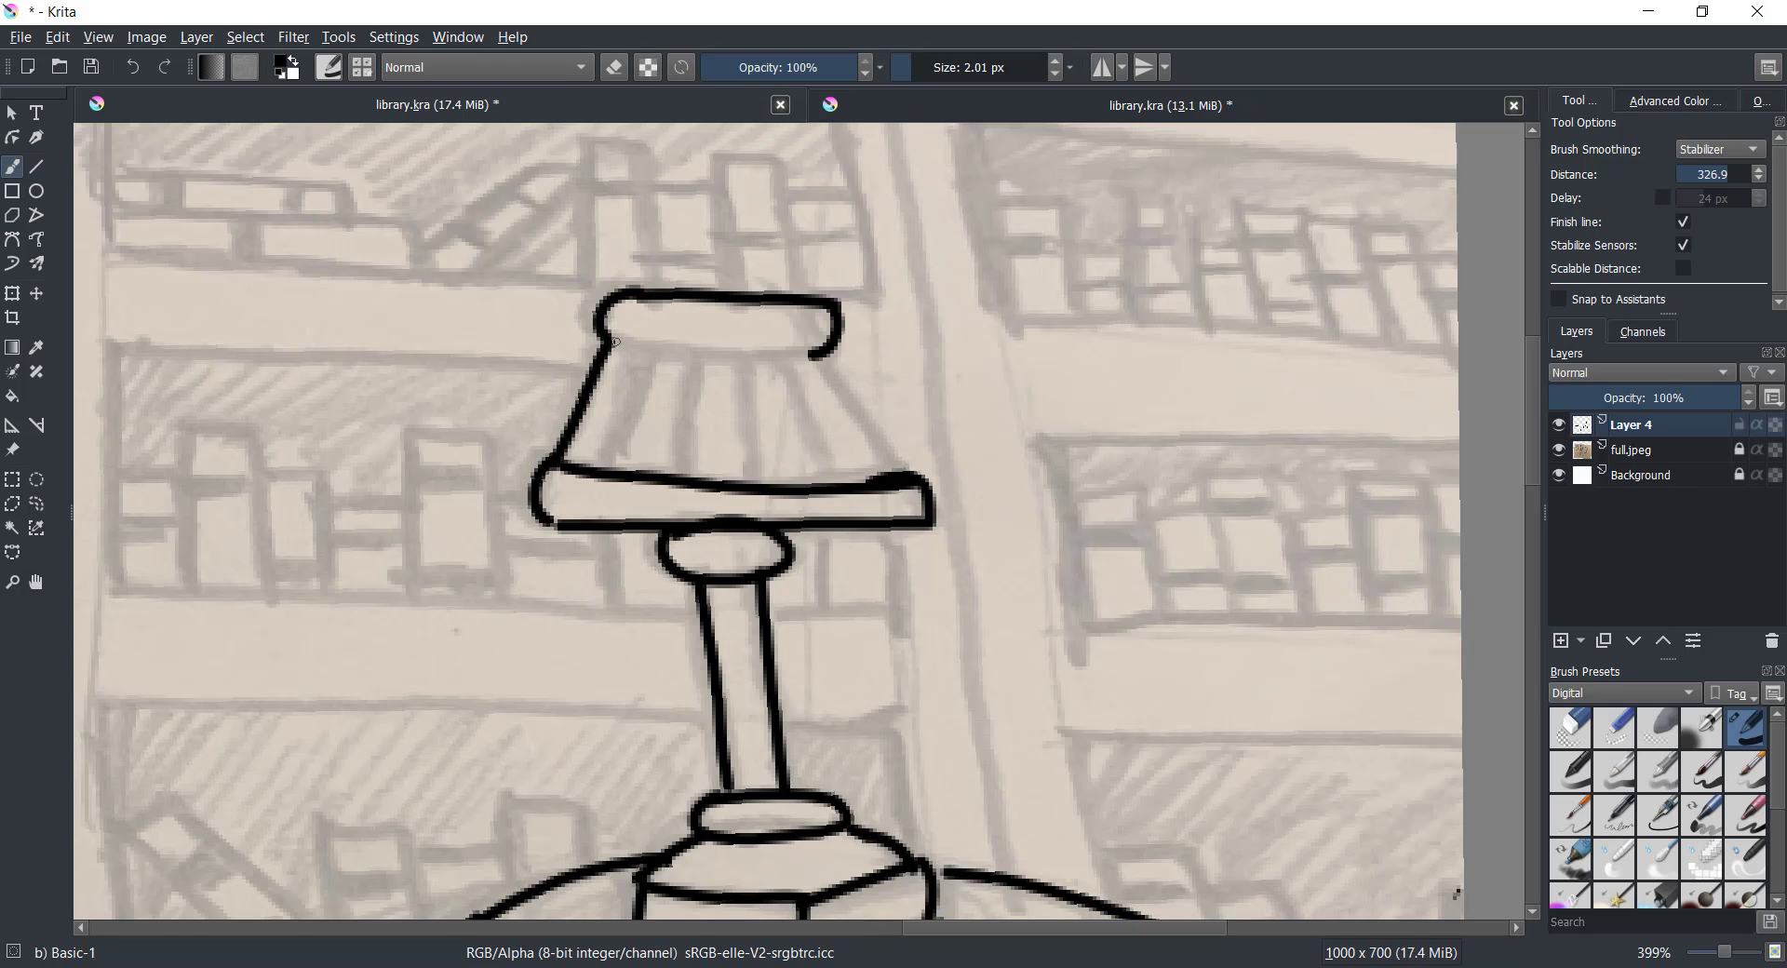
mouse_move(614, 342)
mouse_down()
mouse_move(824, 354)
mouse_move(901, 475)
mouse_up()
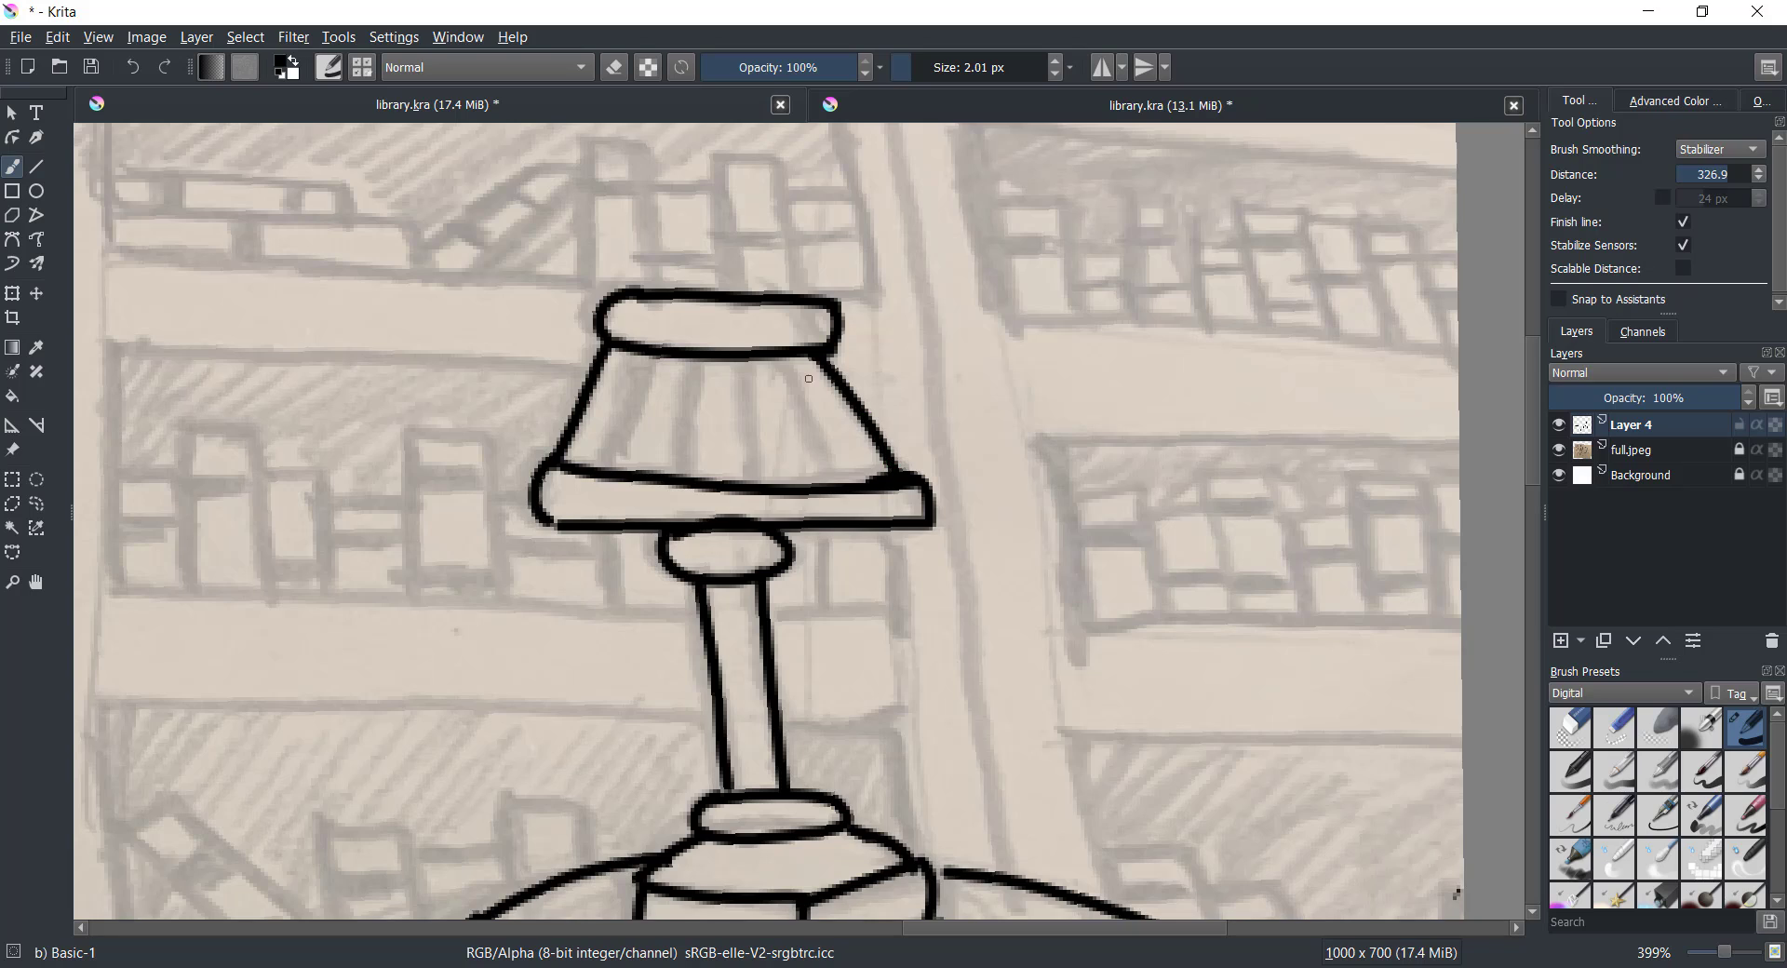
mouse_move(789, 359)
mouse_down()
mouse_move(828, 477)
mouse_move(748, 483)
mouse_up()
mouse_move(695, 359)
mouse_down()
mouse_move(671, 475)
mouse_move(611, 468)
mouse_up()
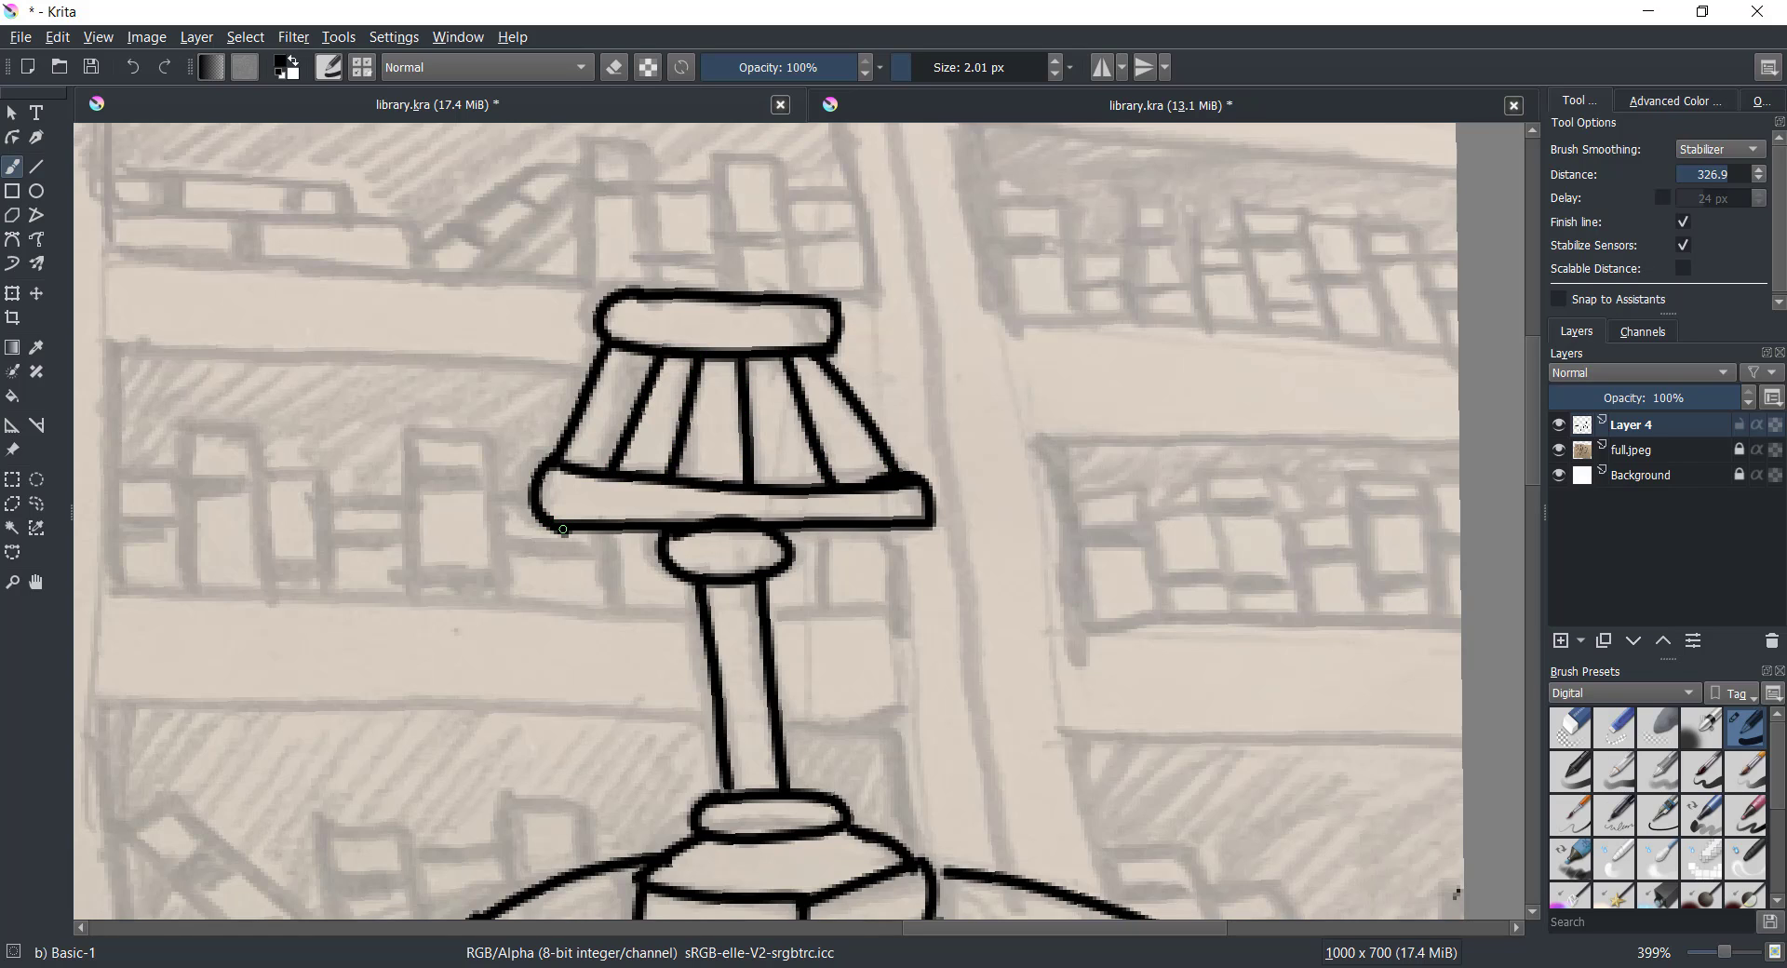
Turn on eraser mode and zoom out to fit the whole page
key(e)
key(3)
key(2)
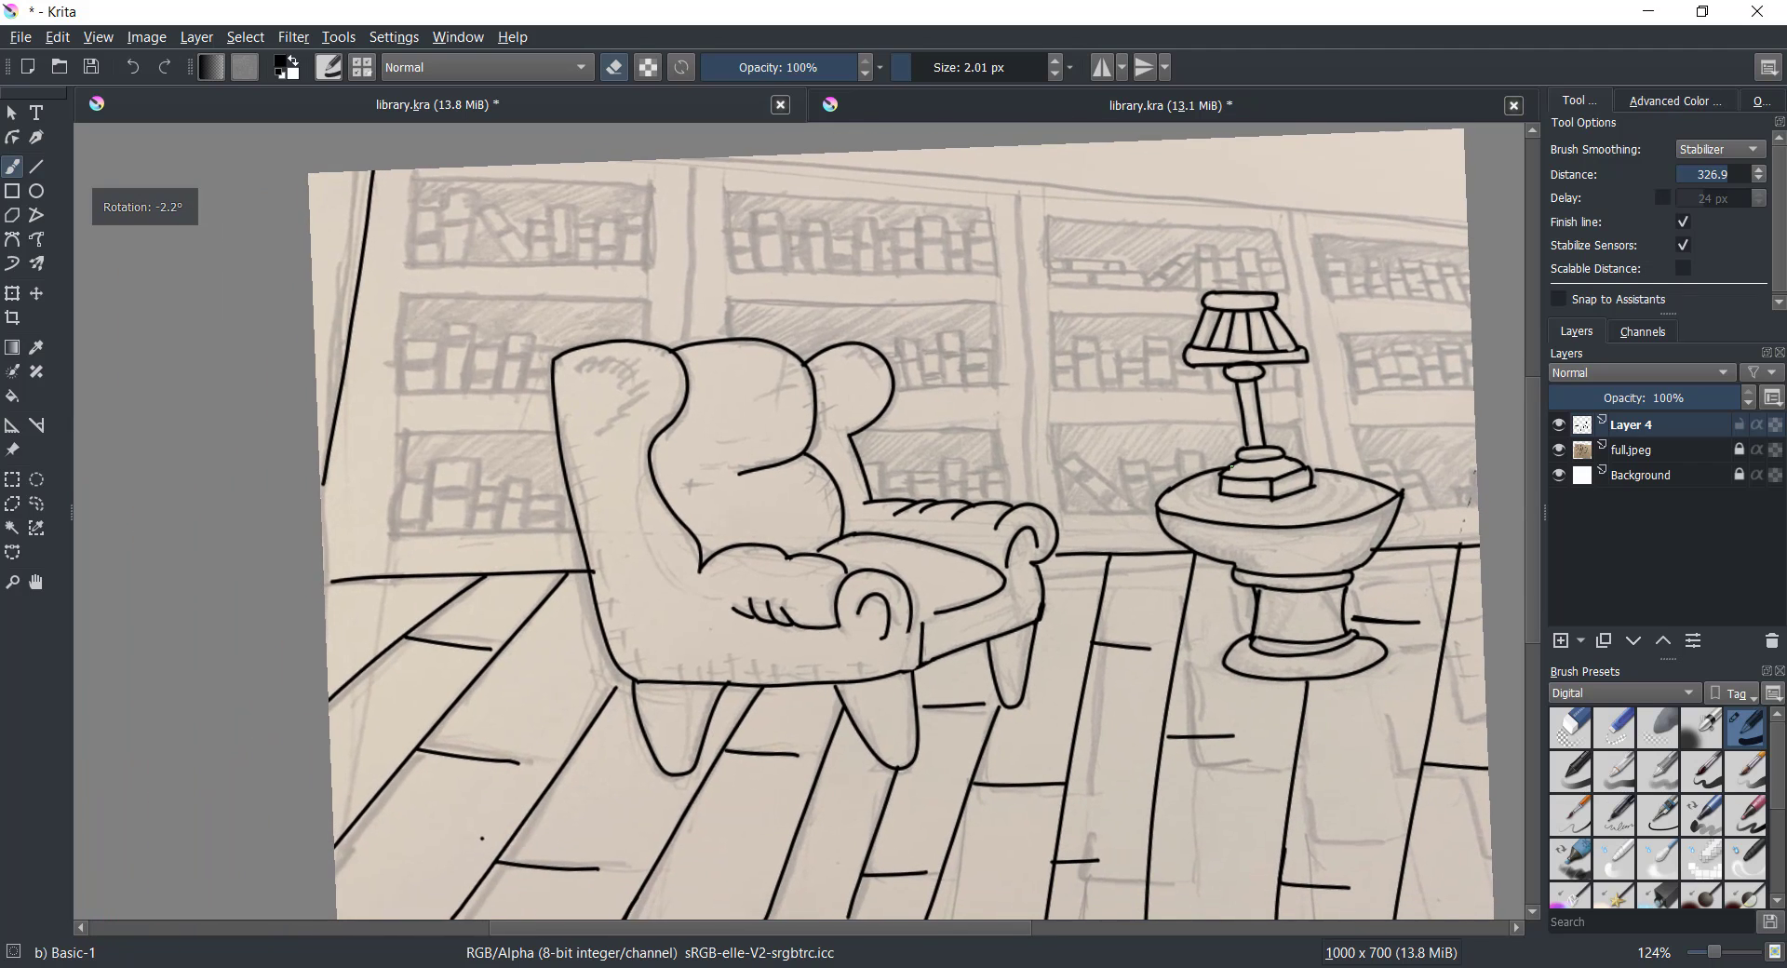
Ink the top-left shelf's upright, bottom, right and top edges, plus its first leaning books
scroll(624, 516, up, 2)
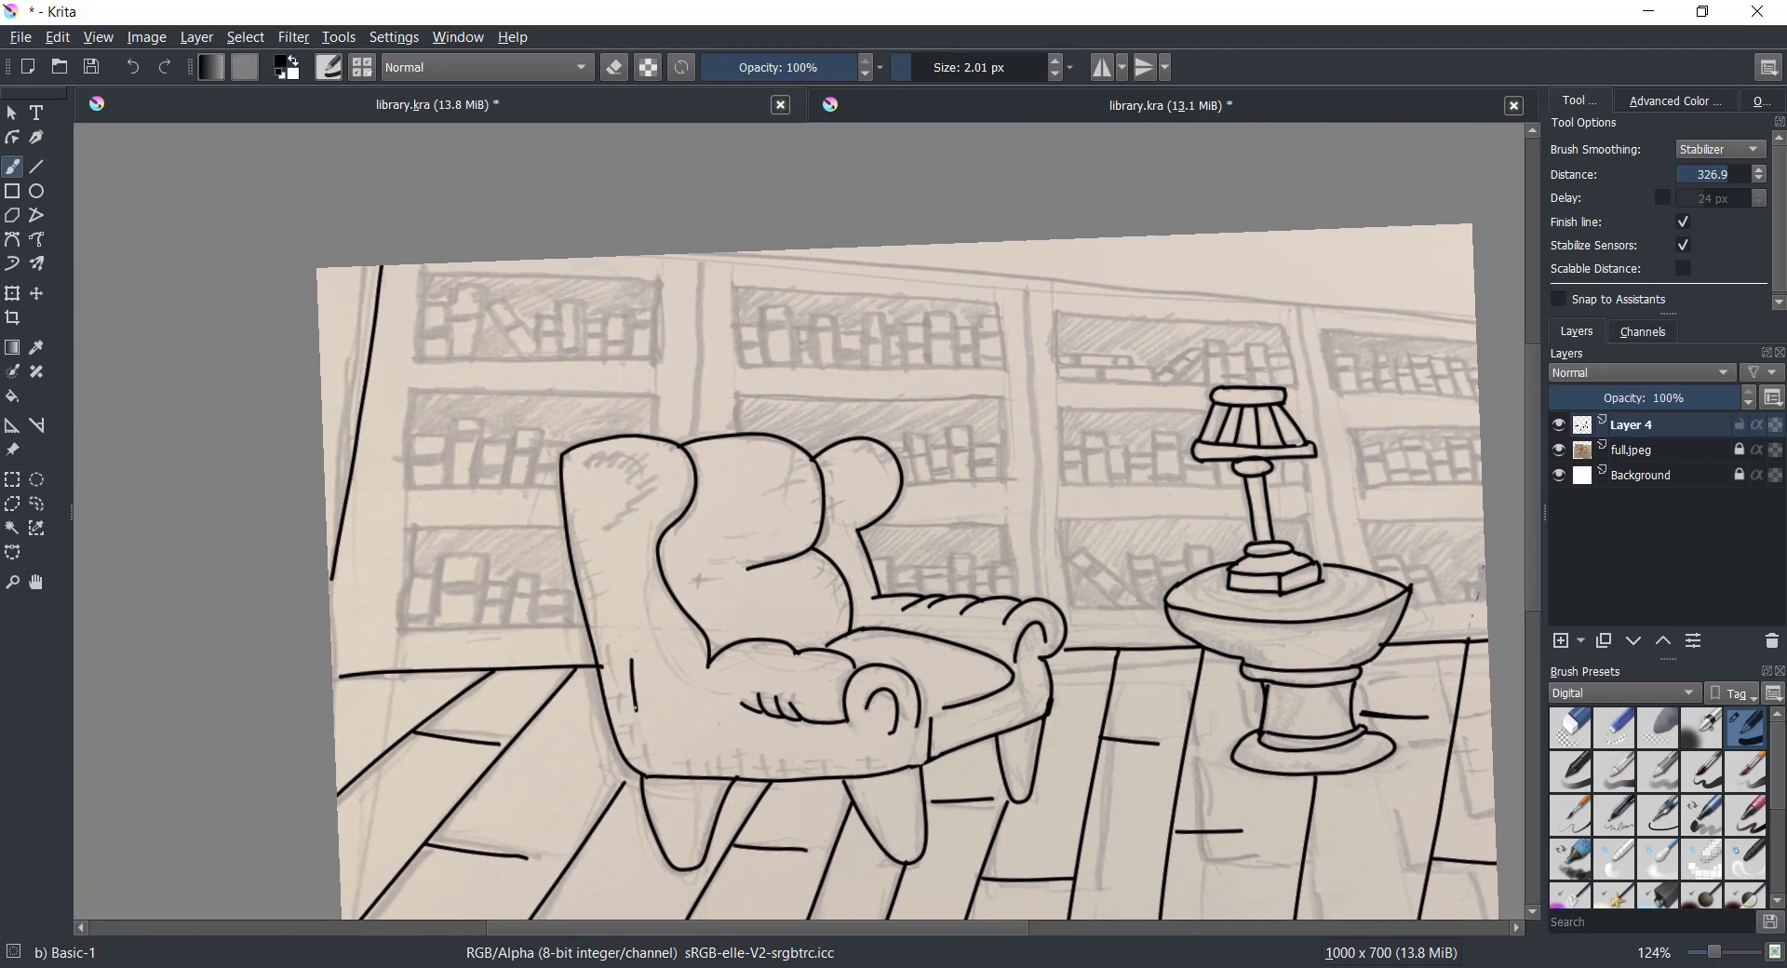
mouse_move(423, 285)
mouse_down()
mouse_move(426, 364)
mouse_move(444, 371)
mouse_up()
scroll(507, 191, up, 4)
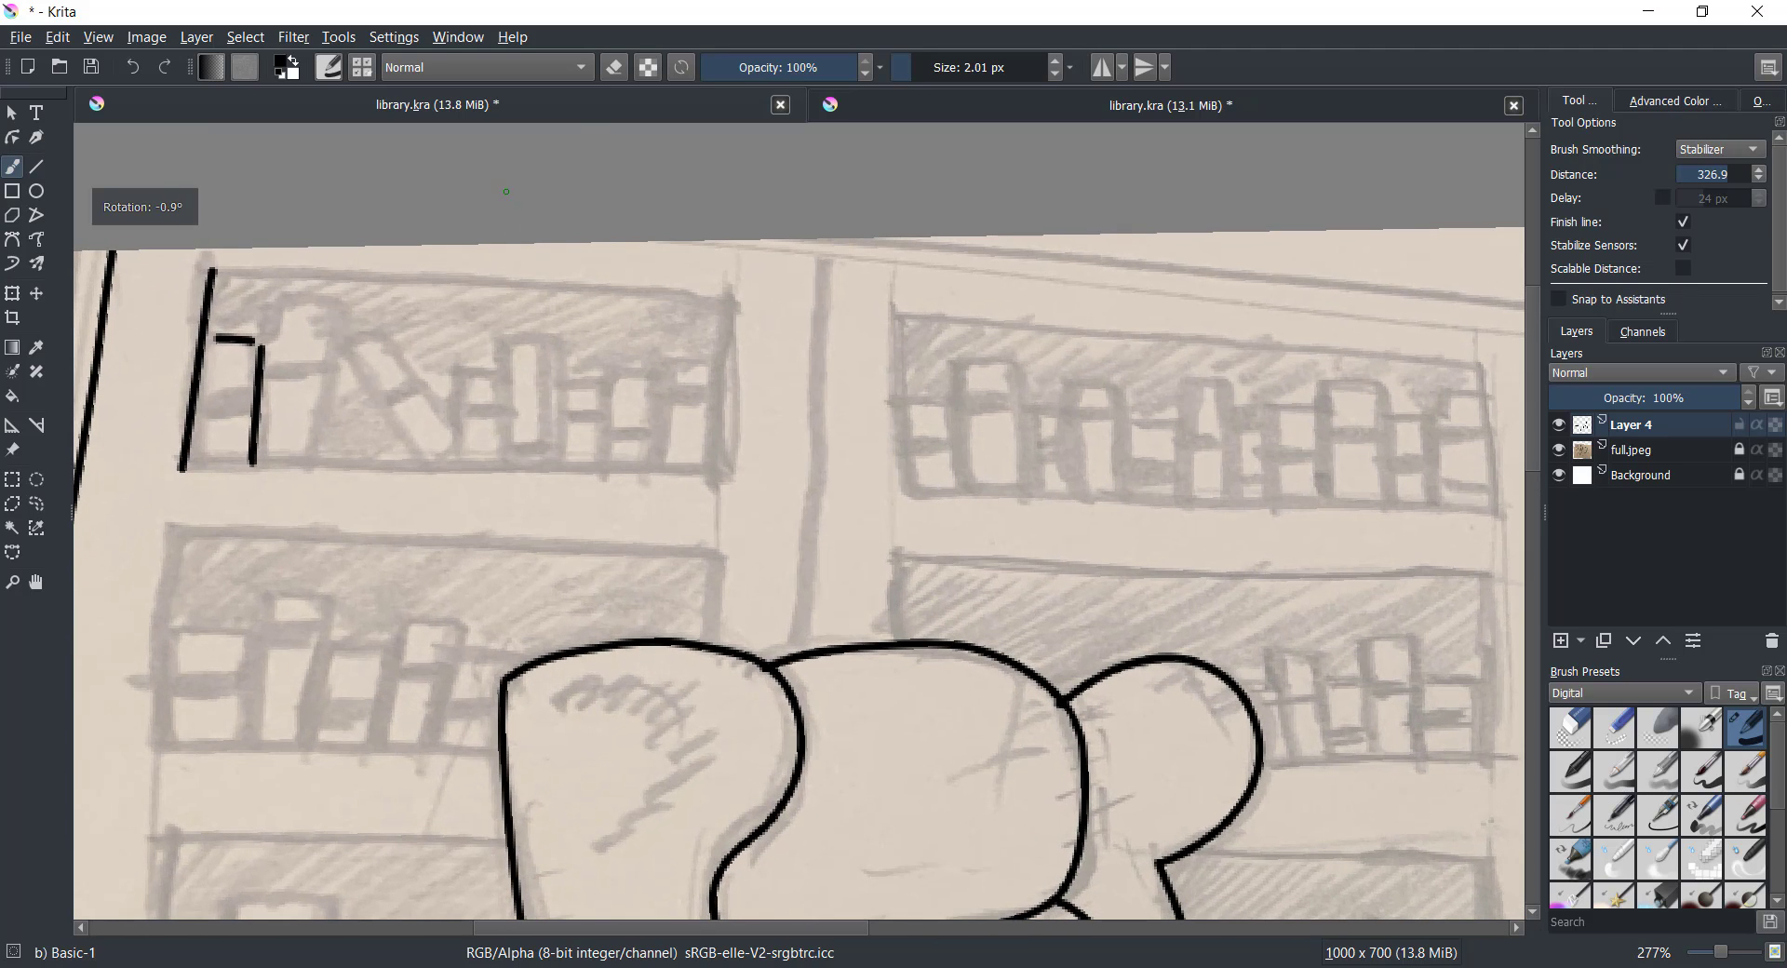
drag(266, 350, 287, 297)
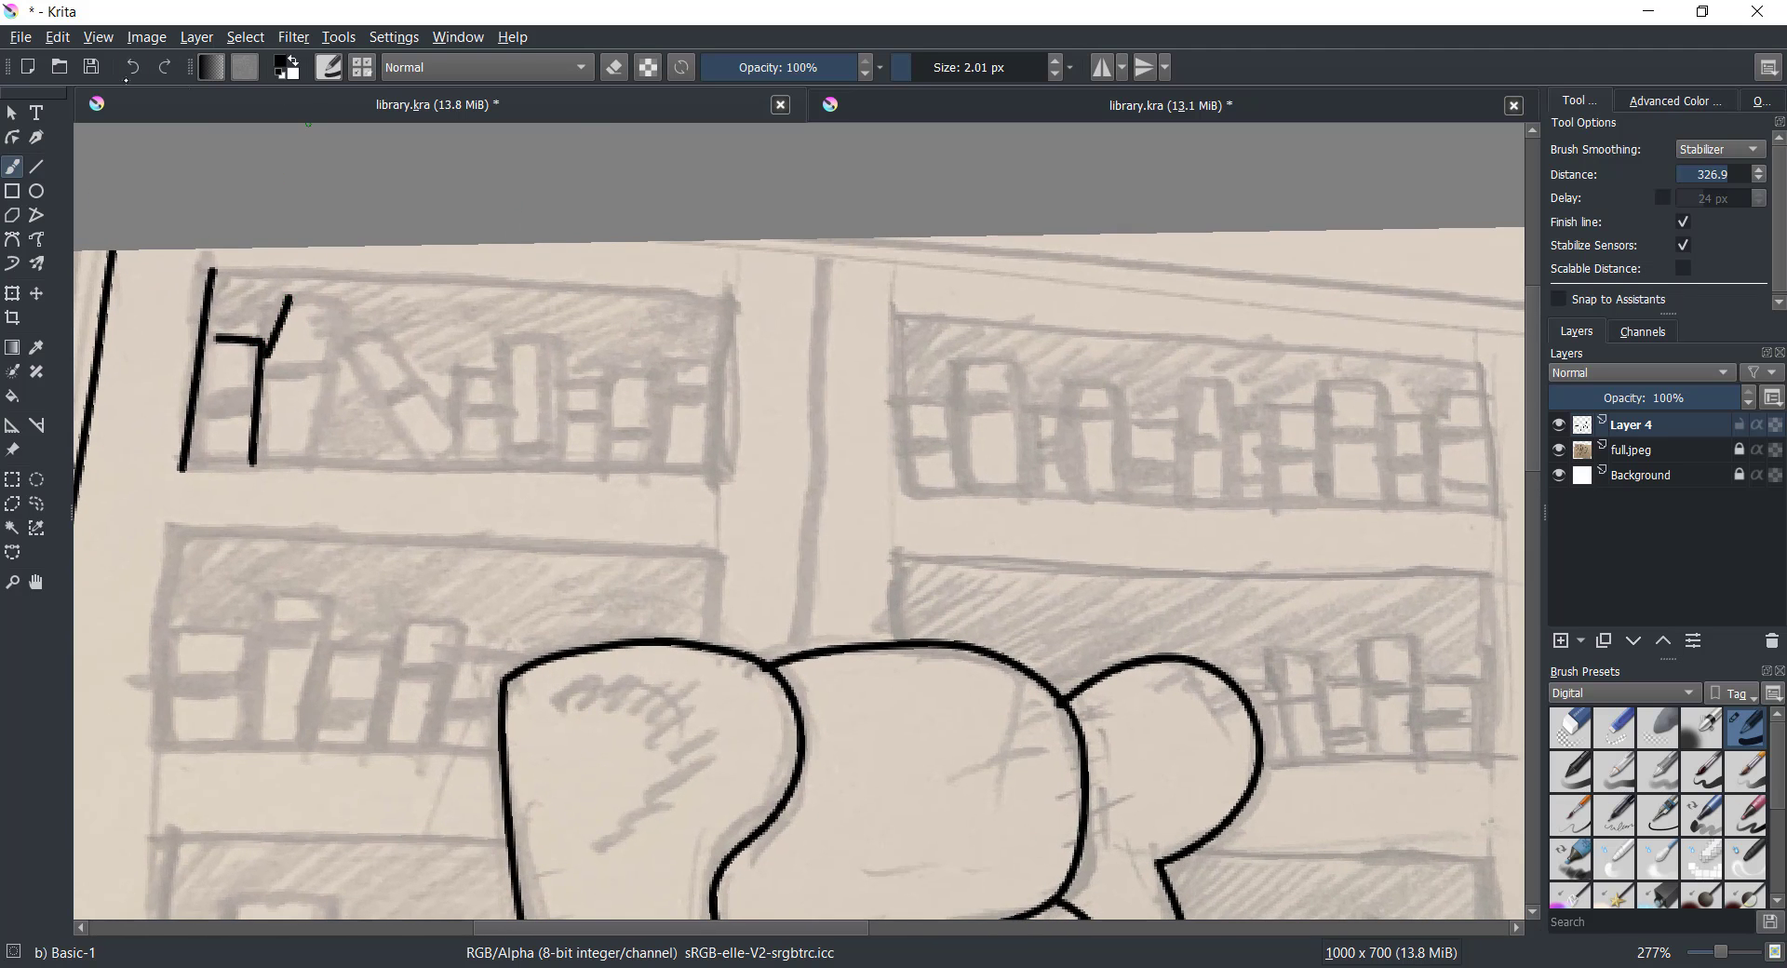
click(128, 77)
key(ctrl+shift+z)
click(129, 76)
mouse_move(259, 336)
mouse_down()
mouse_move(338, 314)
mouse_move(312, 467)
mouse_up()
drag(349, 348, 423, 470)
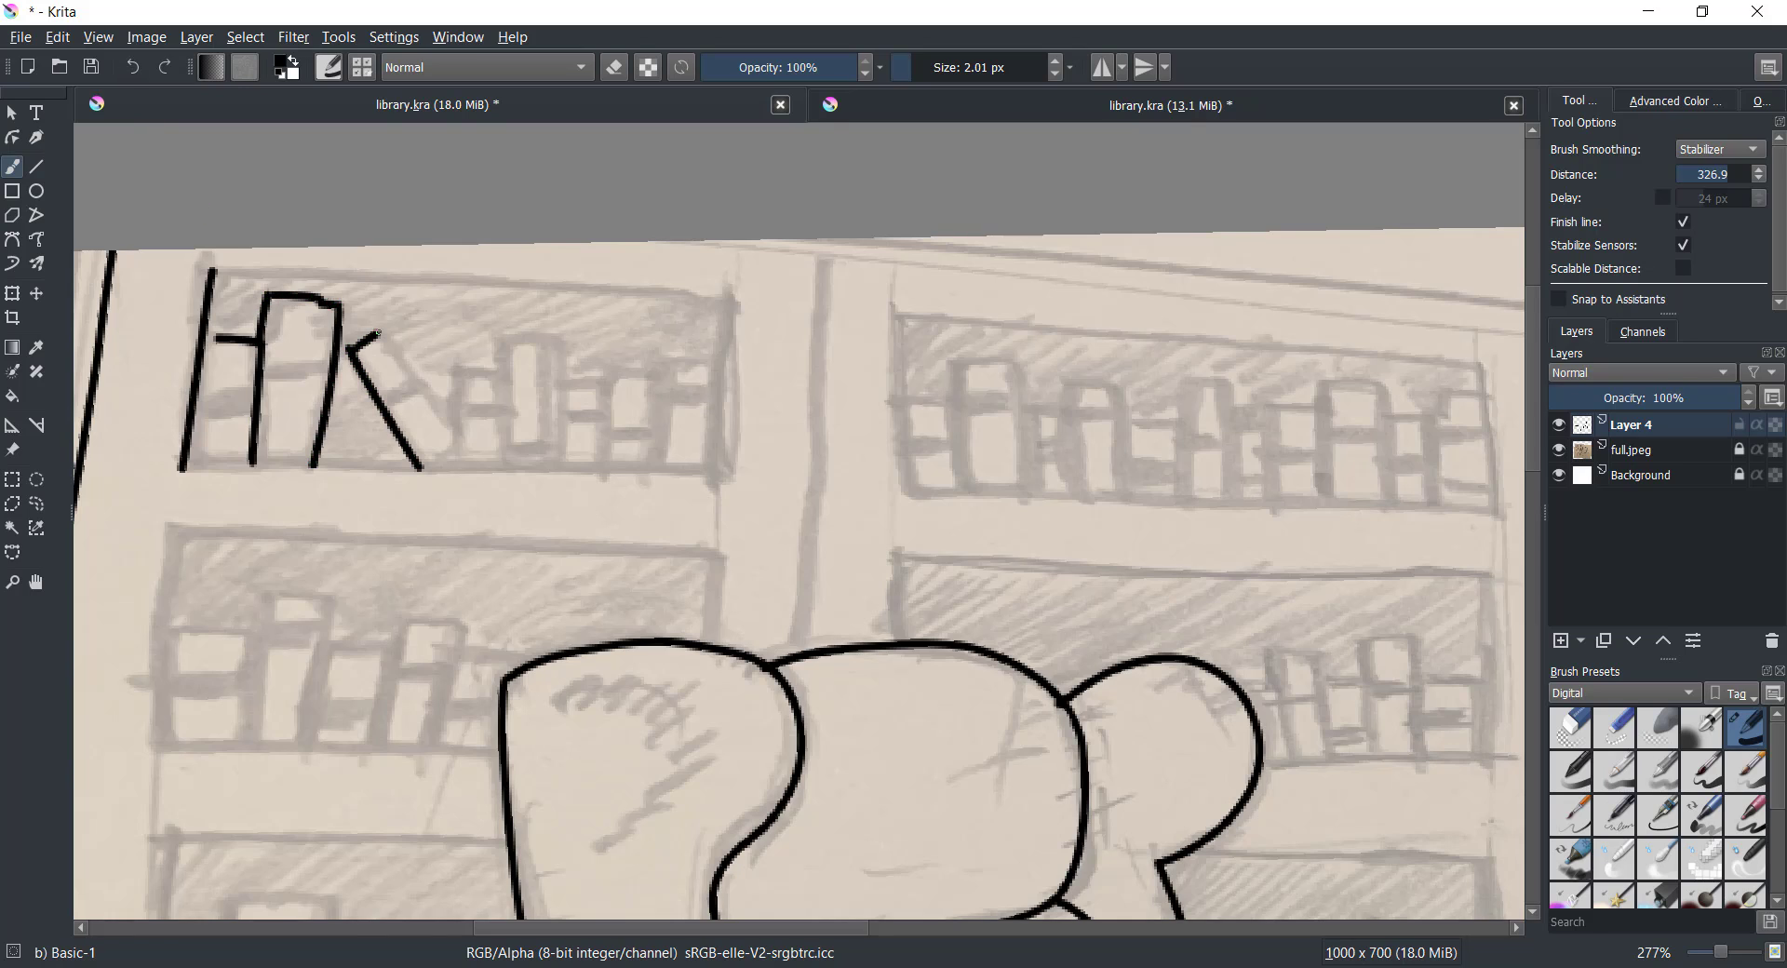
mouse_move(350, 347)
mouse_down()
mouse_move(377, 332)
mouse_move(457, 443)
mouse_move(425, 470)
mouse_up()
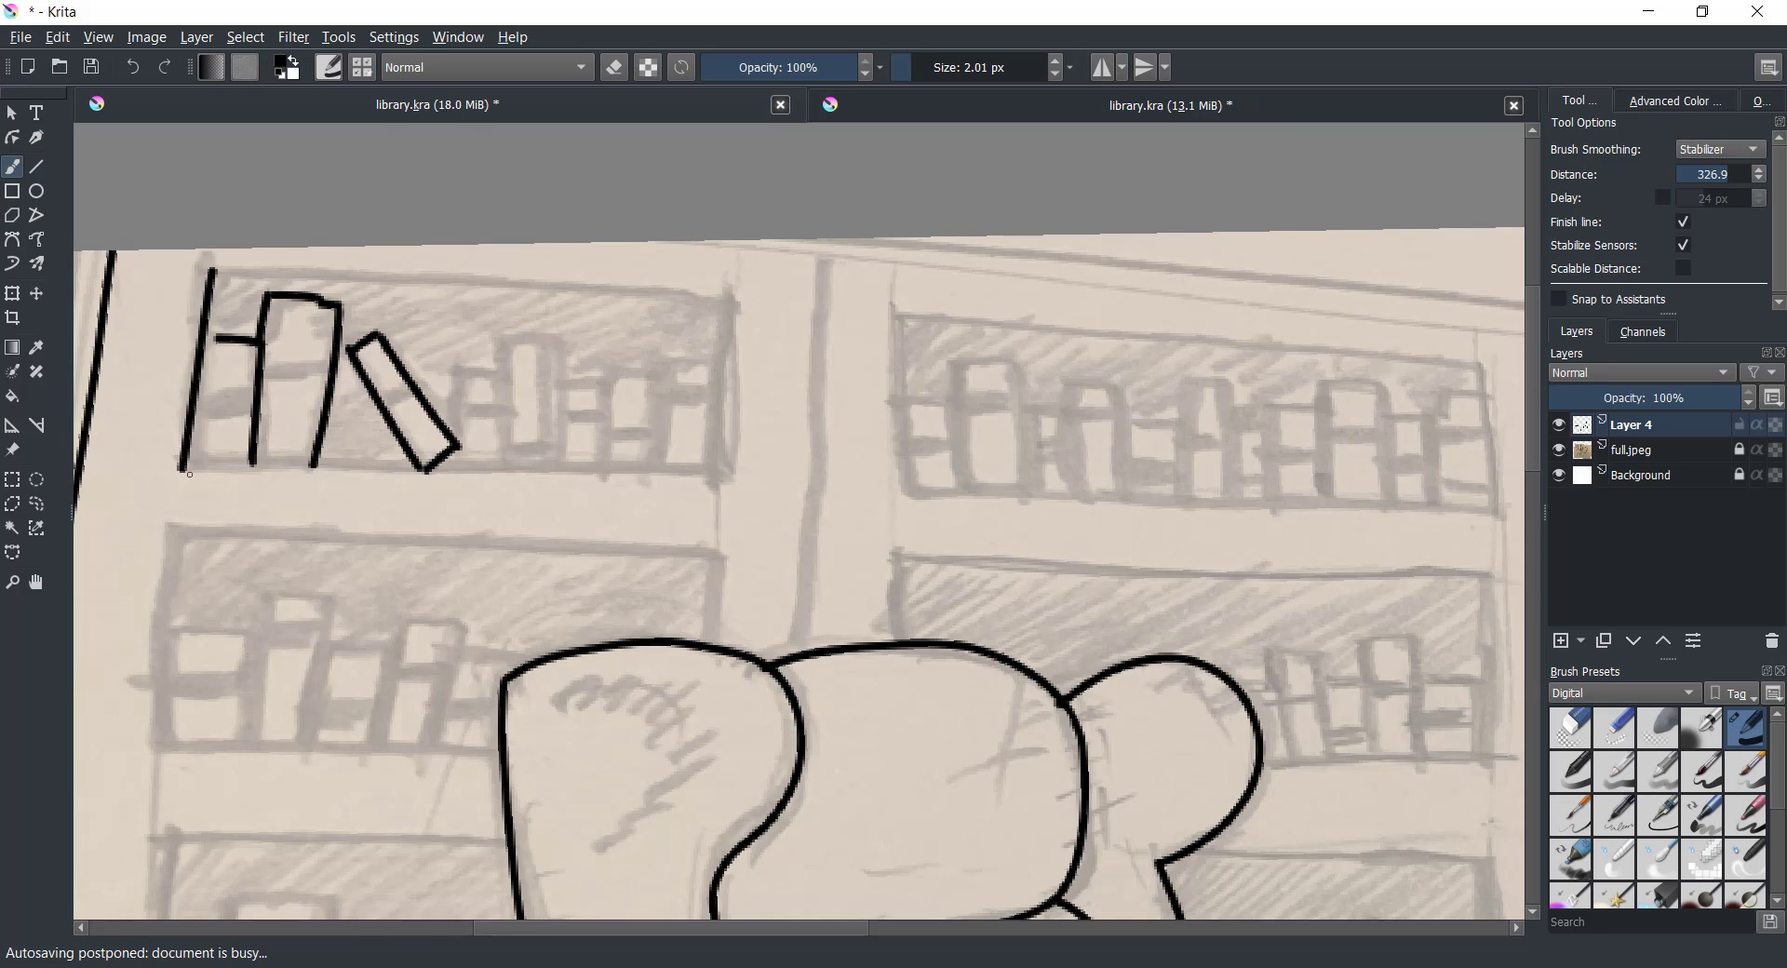
drag(189, 474, 732, 472)
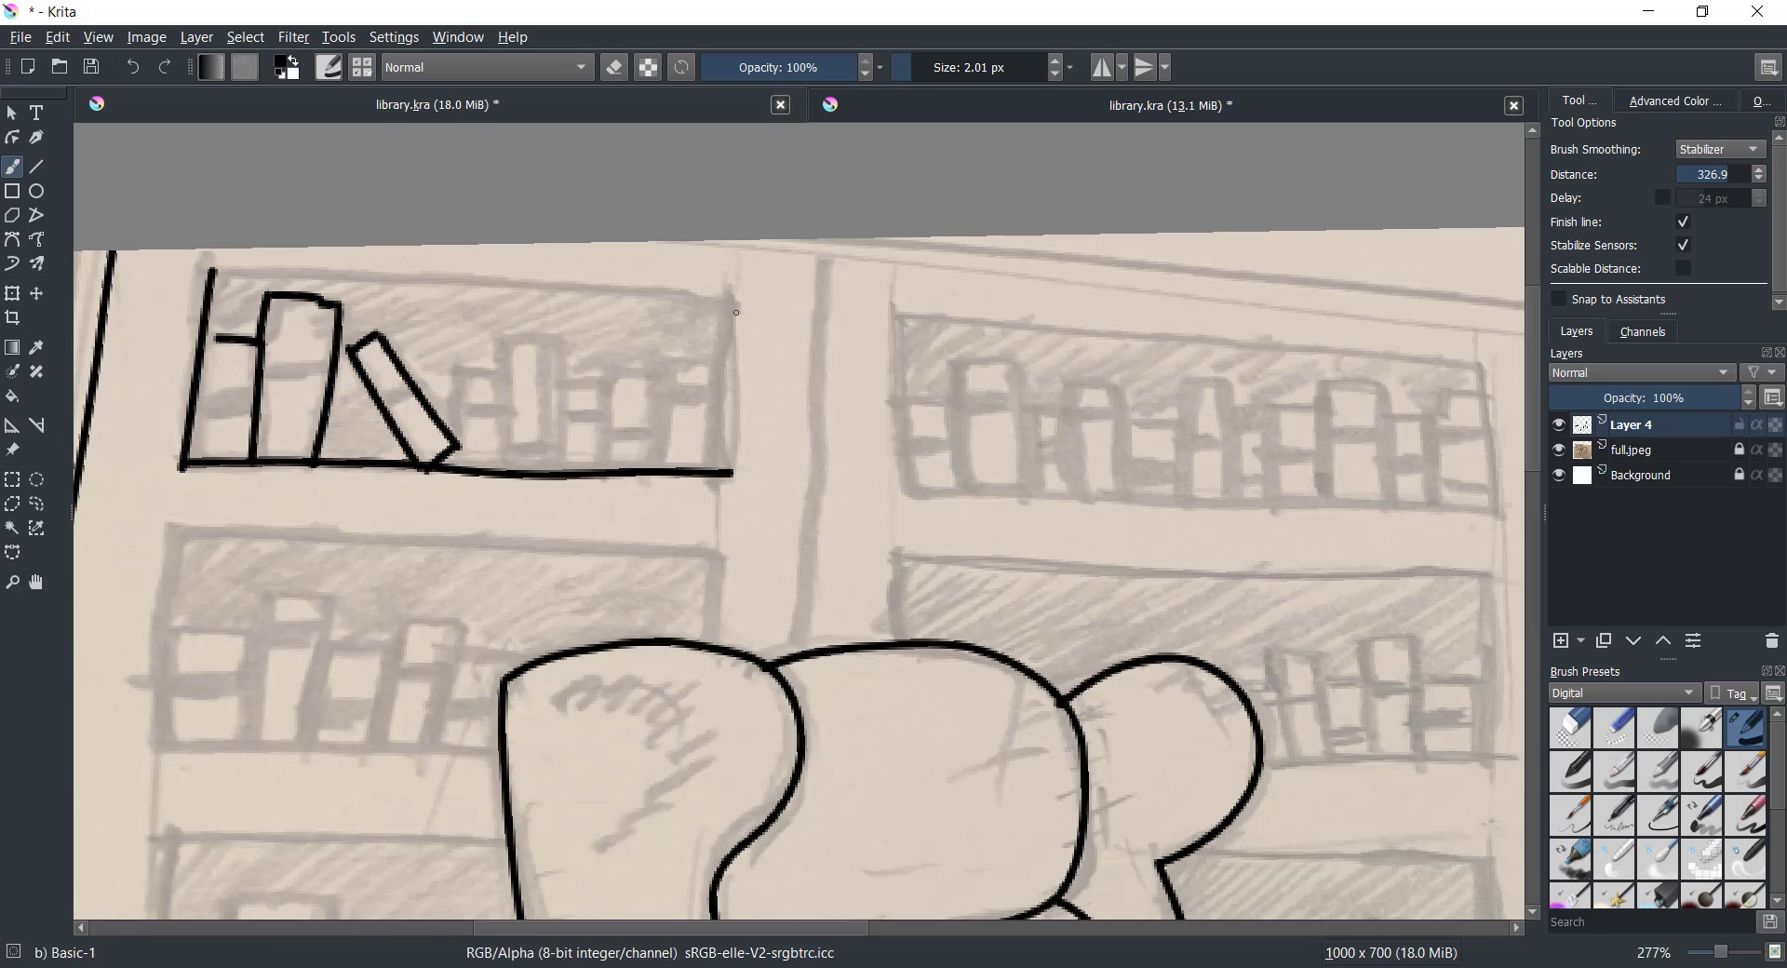
drag(733, 302, 718, 472)
drag(296, 271, 752, 301)
Add four more books to the top shelf and erase the stray tail below its corner
mouse_move(453, 437)
mouse_down()
mouse_move(459, 364)
mouse_move(503, 373)
mouse_move(502, 474)
mouse_up()
mouse_move(500, 416)
mouse_down()
mouse_move(507, 335)
mouse_move(559, 342)
mouse_move(561, 475)
mouse_up()
mouse_move(563, 381)
mouse_down()
mouse_move(609, 377)
mouse_move(605, 470)
mouse_move(645, 373)
mouse_move(660, 470)
mouse_move(662, 357)
mouse_move(721, 358)
mouse_up()
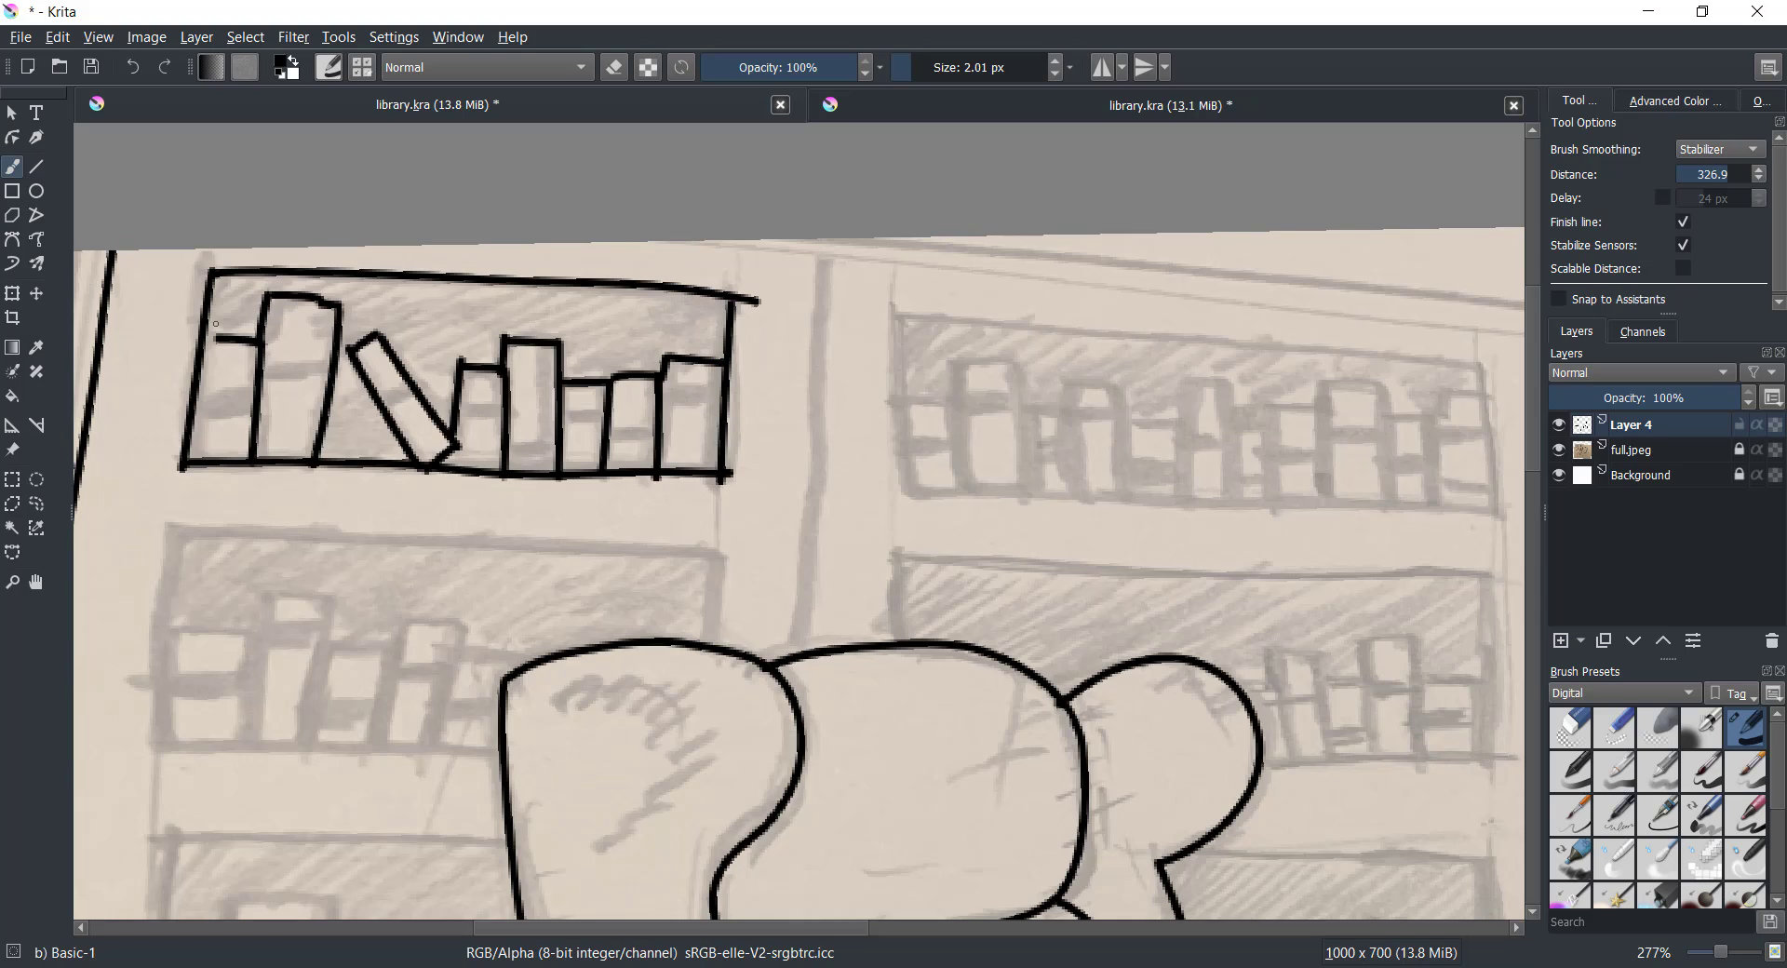
drag(234, 339, 207, 337)
key(e)
drag(717, 488, 726, 478)
Ink the second shelf's side, top edge and upright, plus three books and another book top
scroll(429, 481, down, 3)
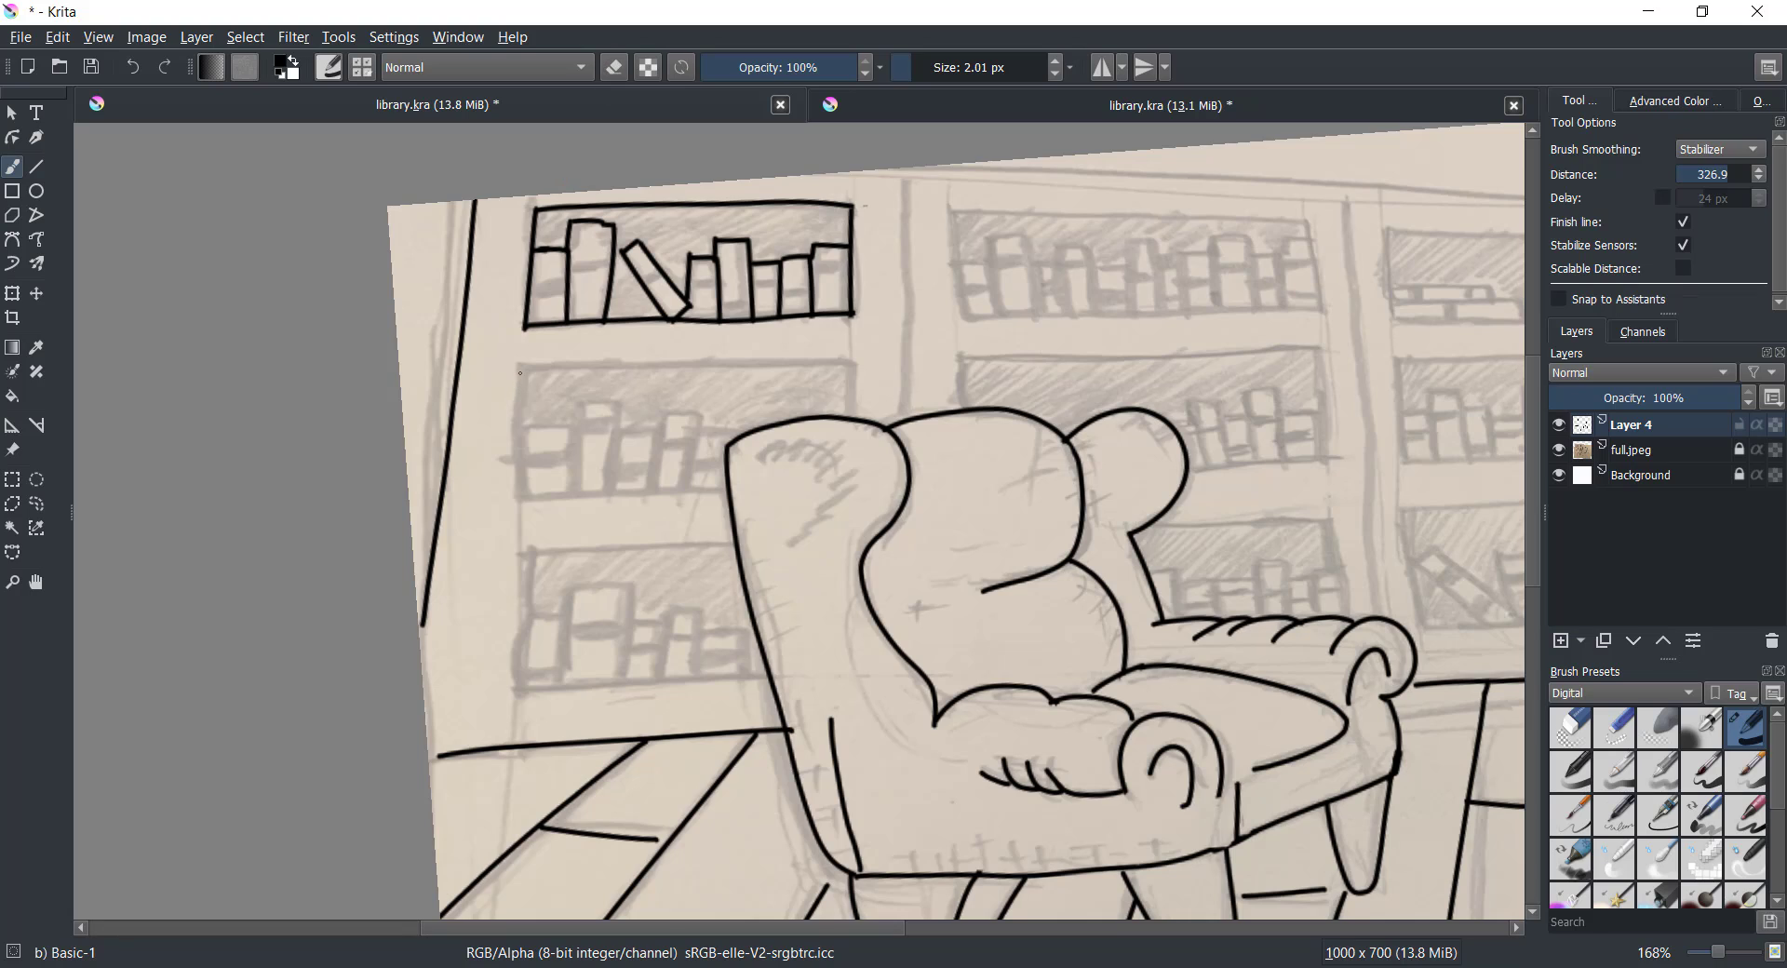
mouse_move(520, 372)
mouse_down()
mouse_move(516, 493)
mouse_move(758, 494)
mouse_up()
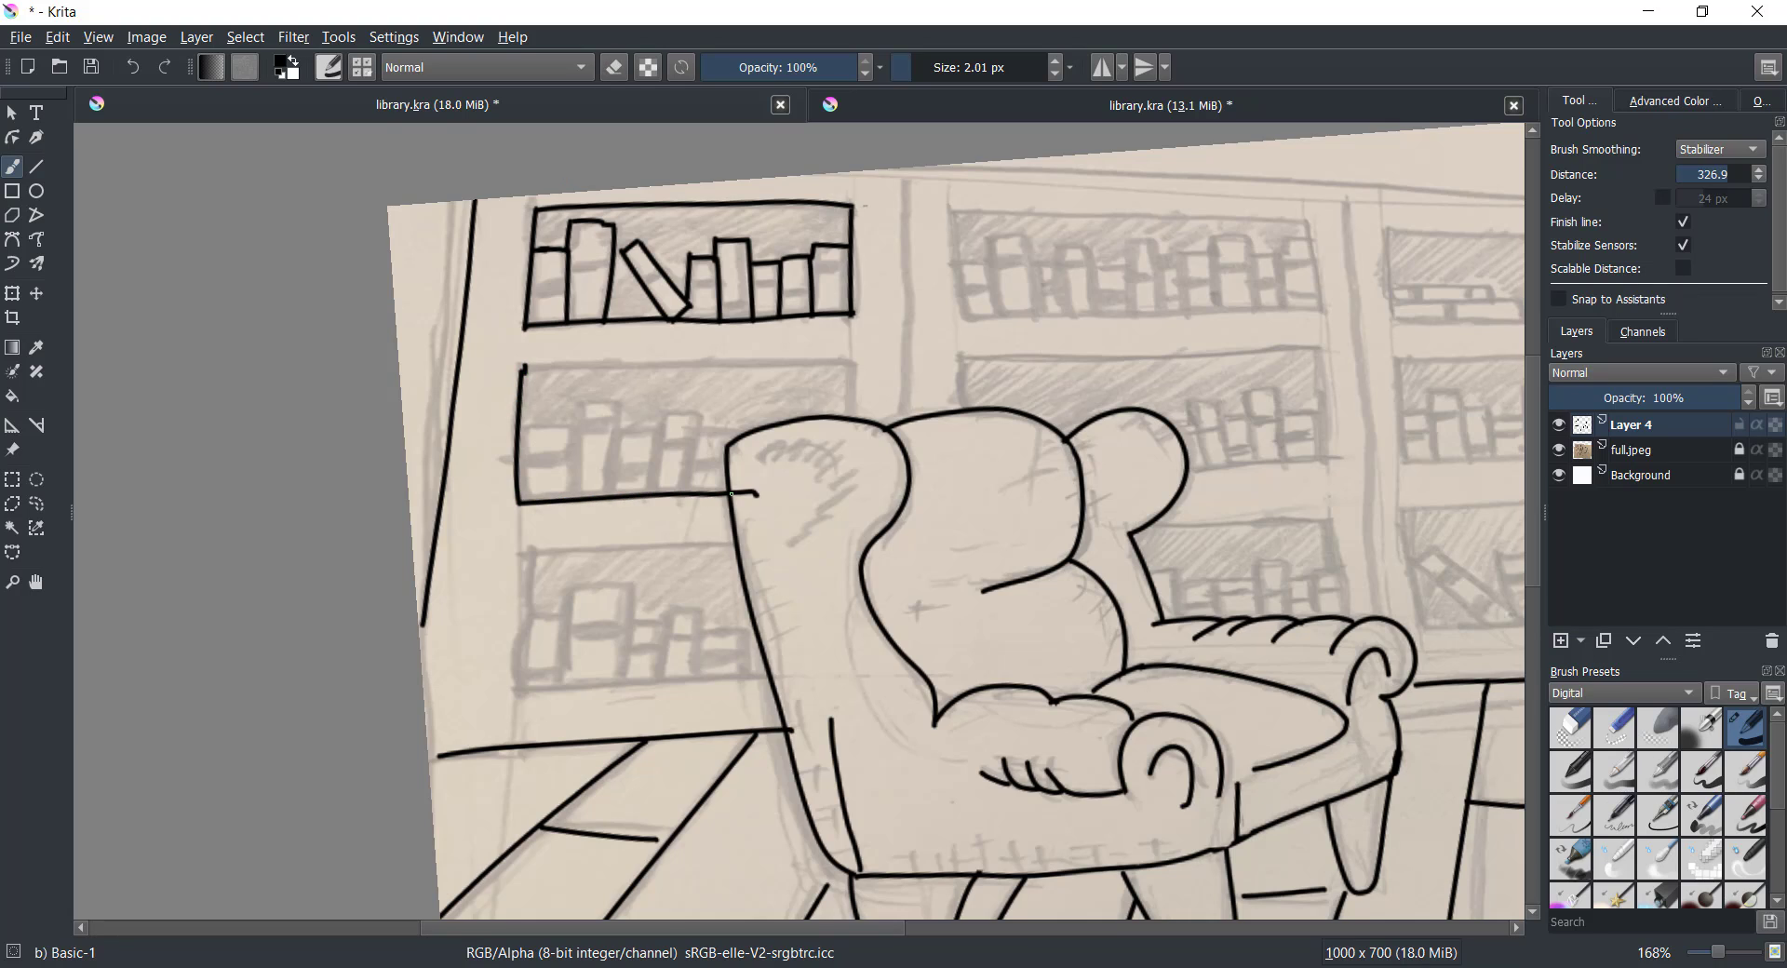
drag(854, 432, 856, 352)
drag(518, 370, 891, 366)
mouse_move(527, 430)
mouse_down()
mouse_move(574, 429)
mouse_move(571, 499)
mouse_up()
mouse_move(575, 431)
mouse_down()
mouse_move(586, 402)
mouse_move(621, 402)
mouse_move(610, 498)
mouse_up()
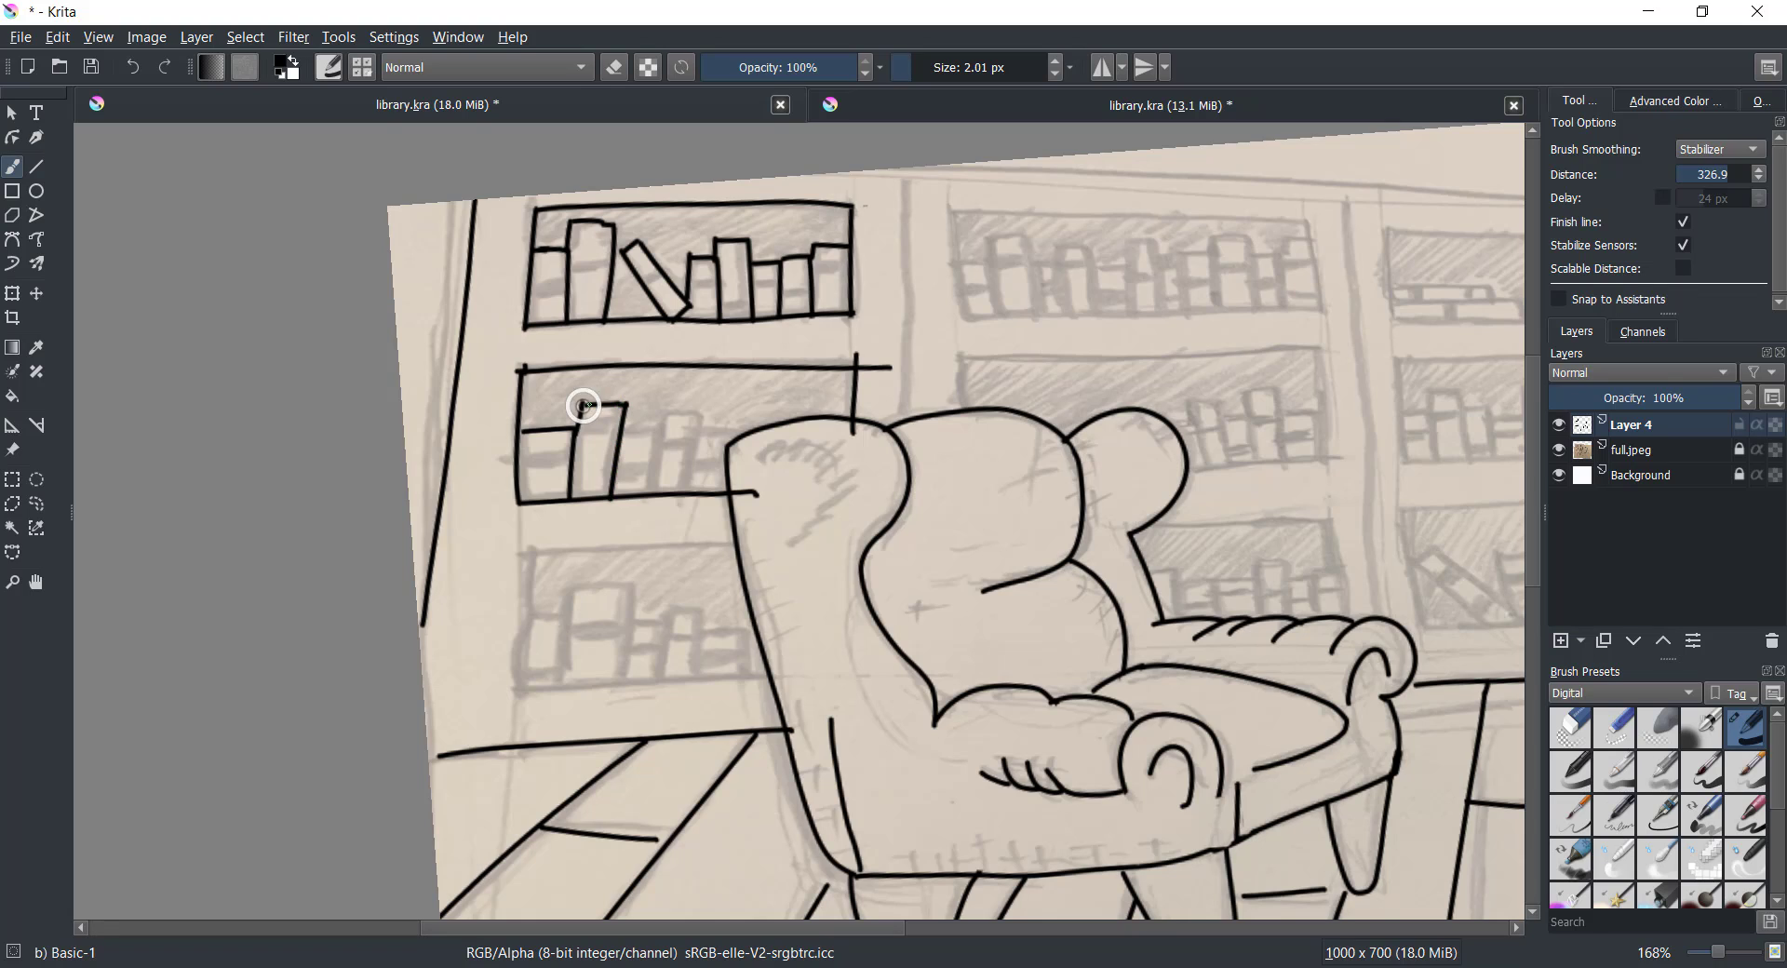
mouse_move(625, 430)
mouse_down()
mouse_move(657, 430)
mouse_move(648, 495)
mouse_move(666, 409)
mouse_move(698, 414)
mouse_move(689, 498)
mouse_up()
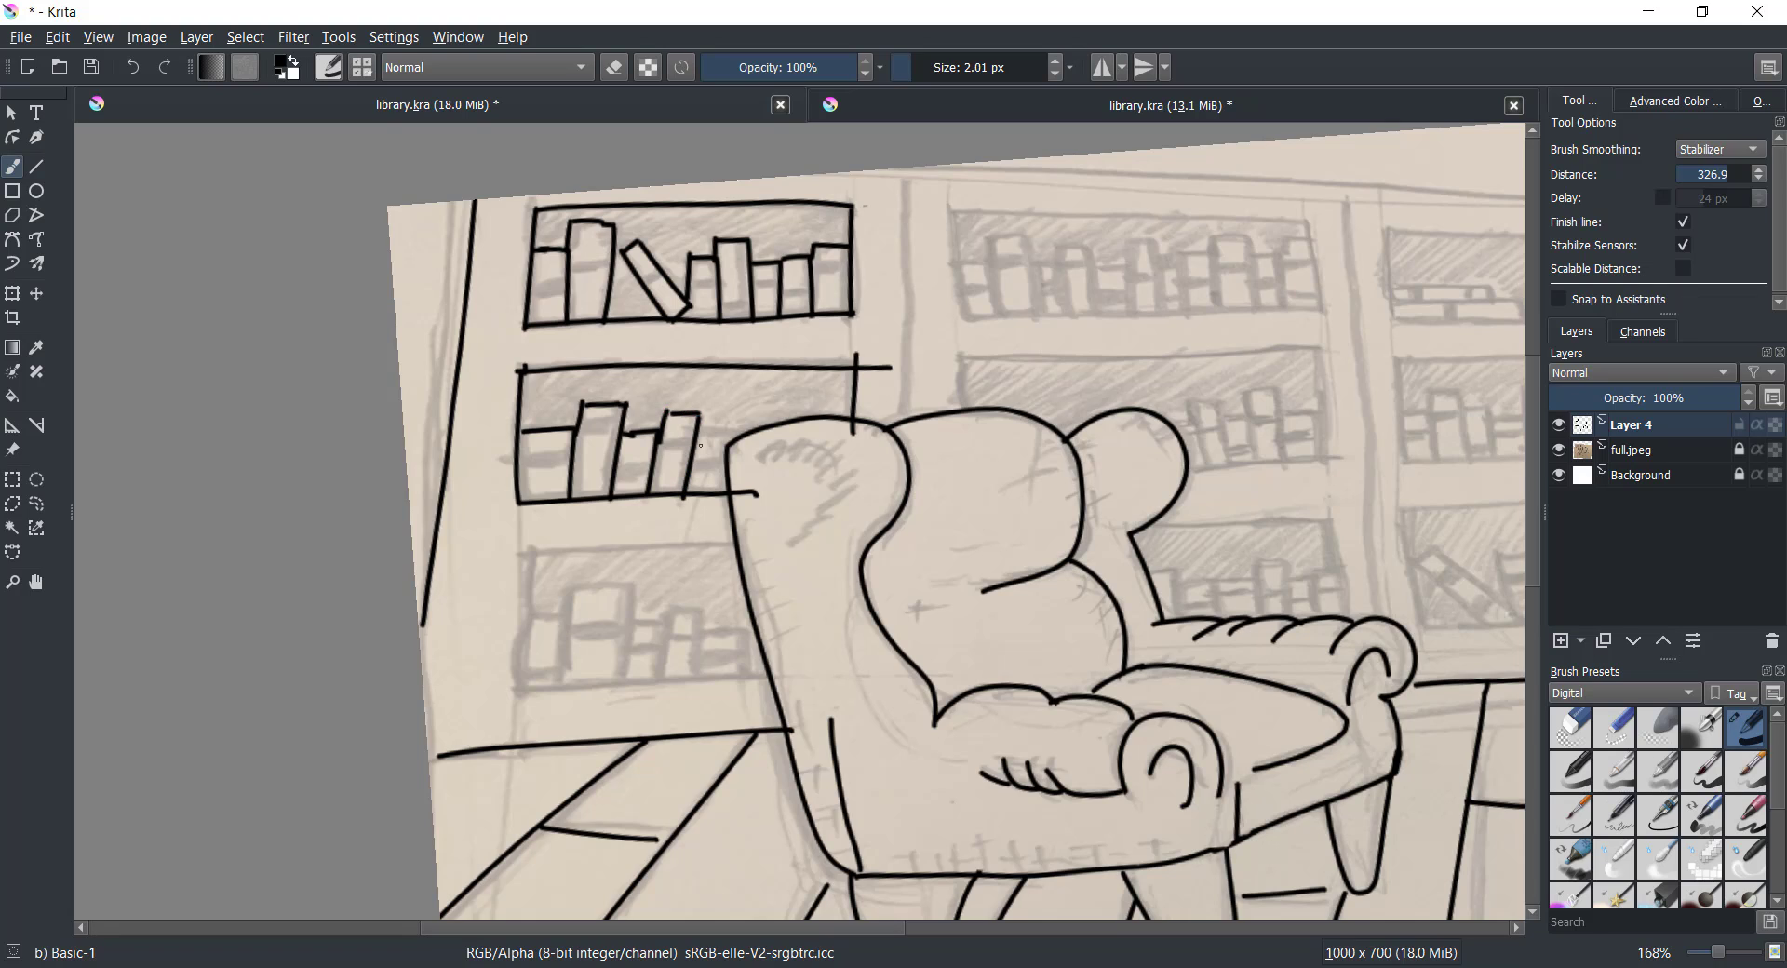
drag(704, 431, 731, 434)
Start the third shelf with a redrawn shelf line, then switch to eraser mode
mouse_move(532, 554)
mouse_down()
mouse_move(512, 704)
mouse_move(778, 672)
mouse_up()
key(ctrl+z)
drag(530, 559, 752, 544)
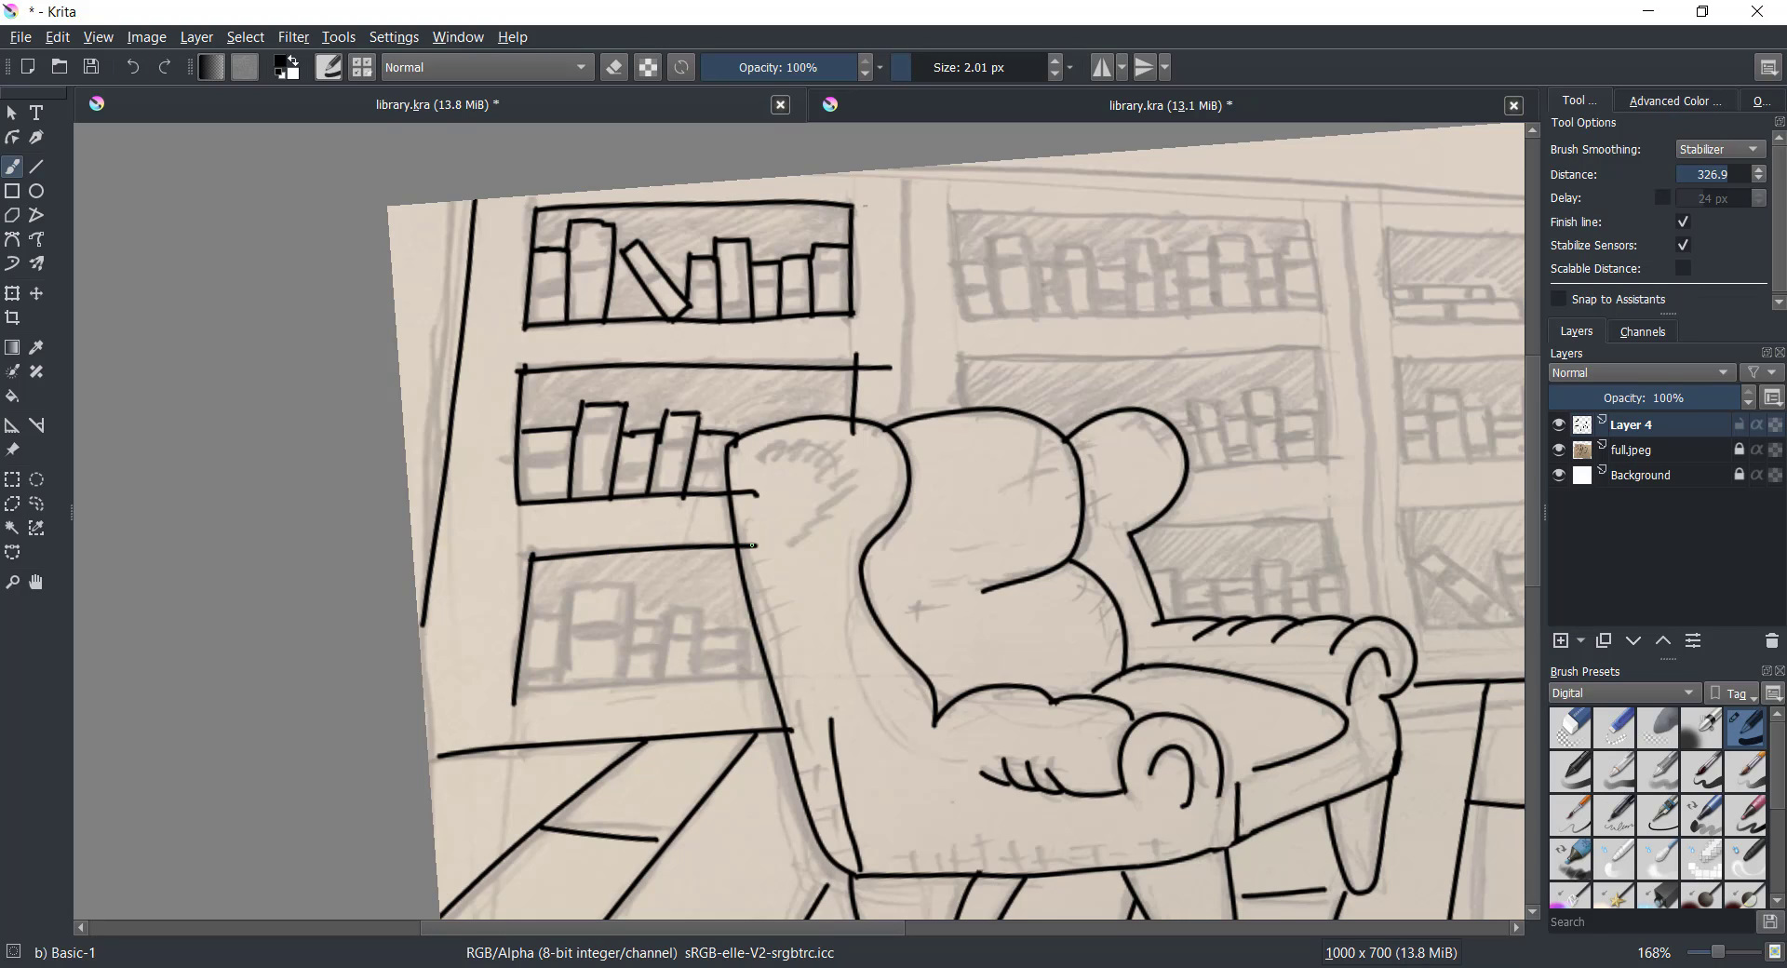
key(e)
Erase the overhanging stubs at the shelf corners, then ink the shelf line's left end
scroll(880, 362, up, 4)
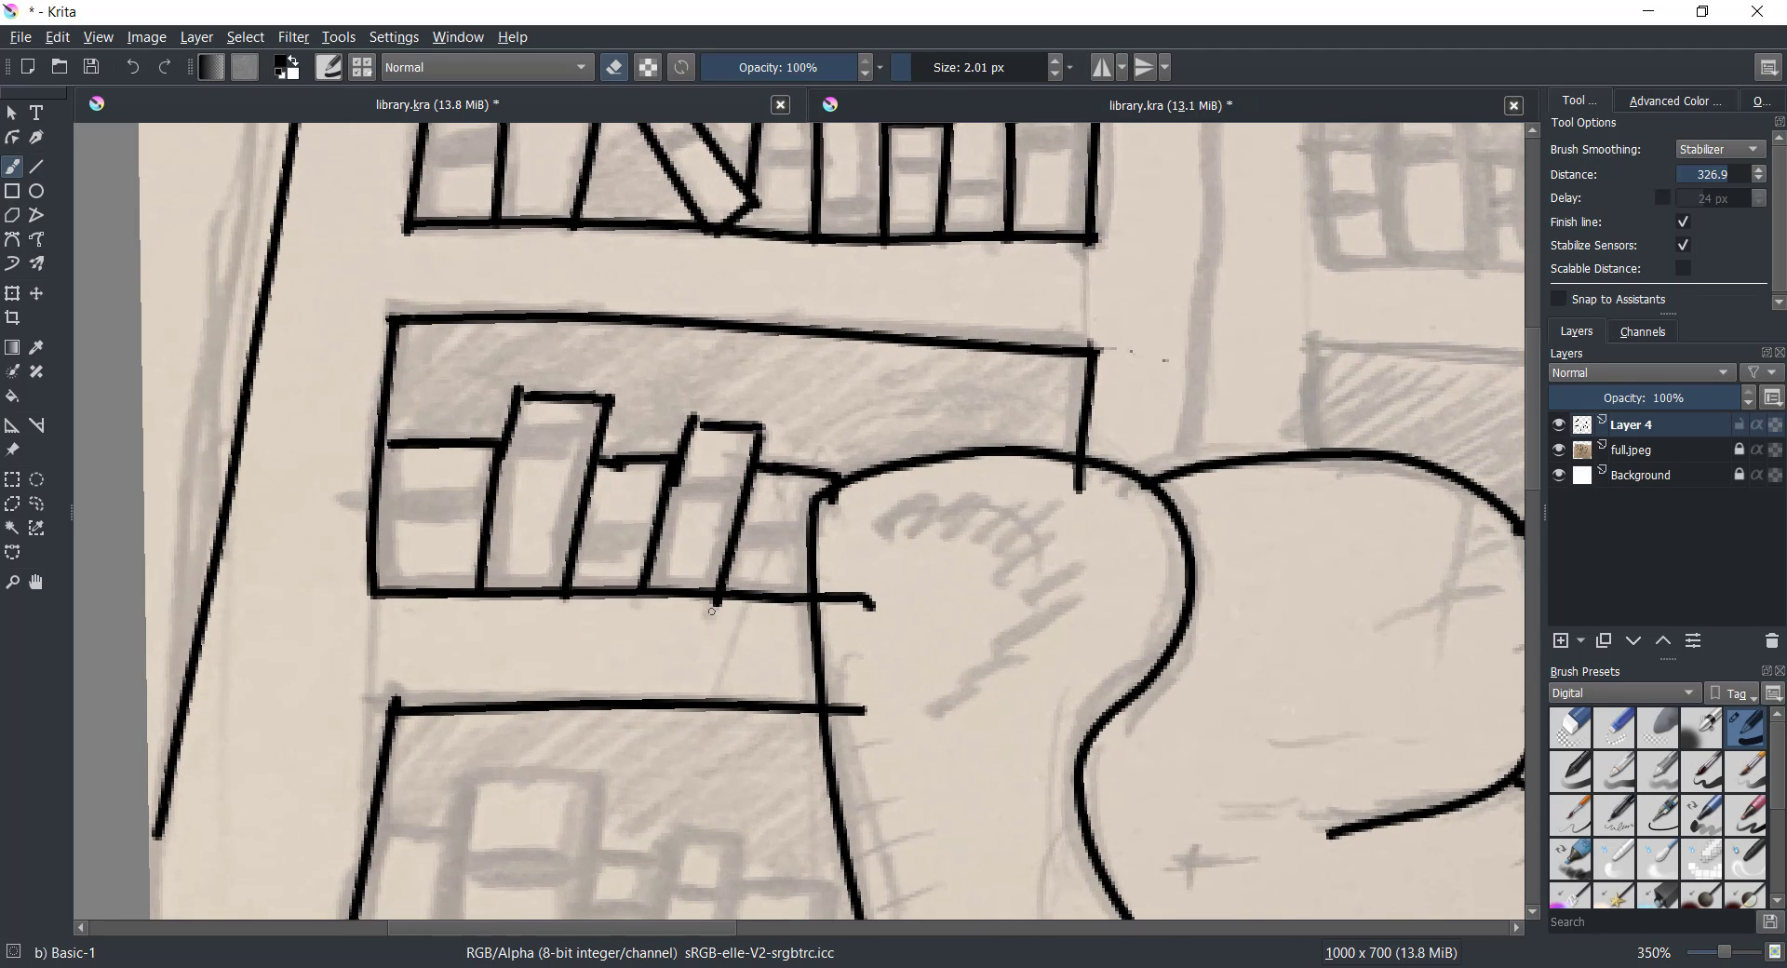
drag(712, 610, 862, 593)
drag(1079, 493, 1078, 475)
drag(677, 488, 686, 458)
drag(514, 380, 533, 382)
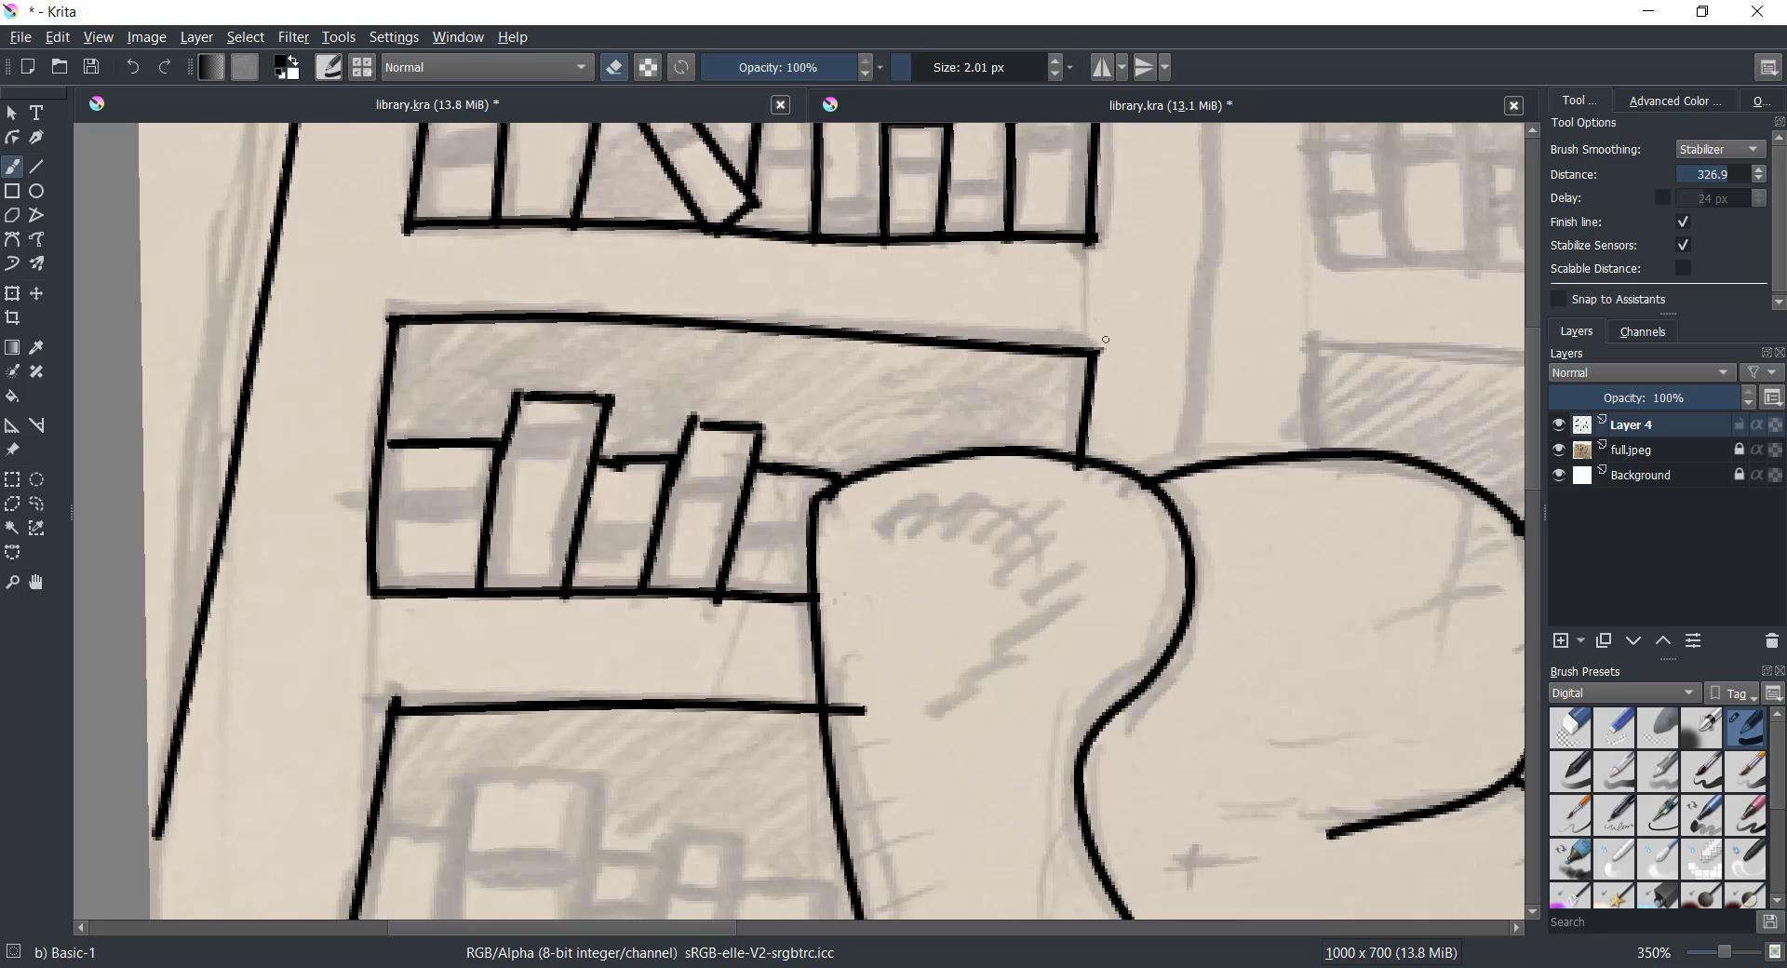
drag(1074, 254, 1081, 252)
drag(708, 606, 740, 598)
drag(410, 696, 407, 696)
drag(403, 232, 416, 233)
click(613, 67)
drag(376, 444, 404, 445)
Erase the shelf line's overhanging right end at 4 px and close the lower shelf's bottom
scroll(692, 427, down, 3)
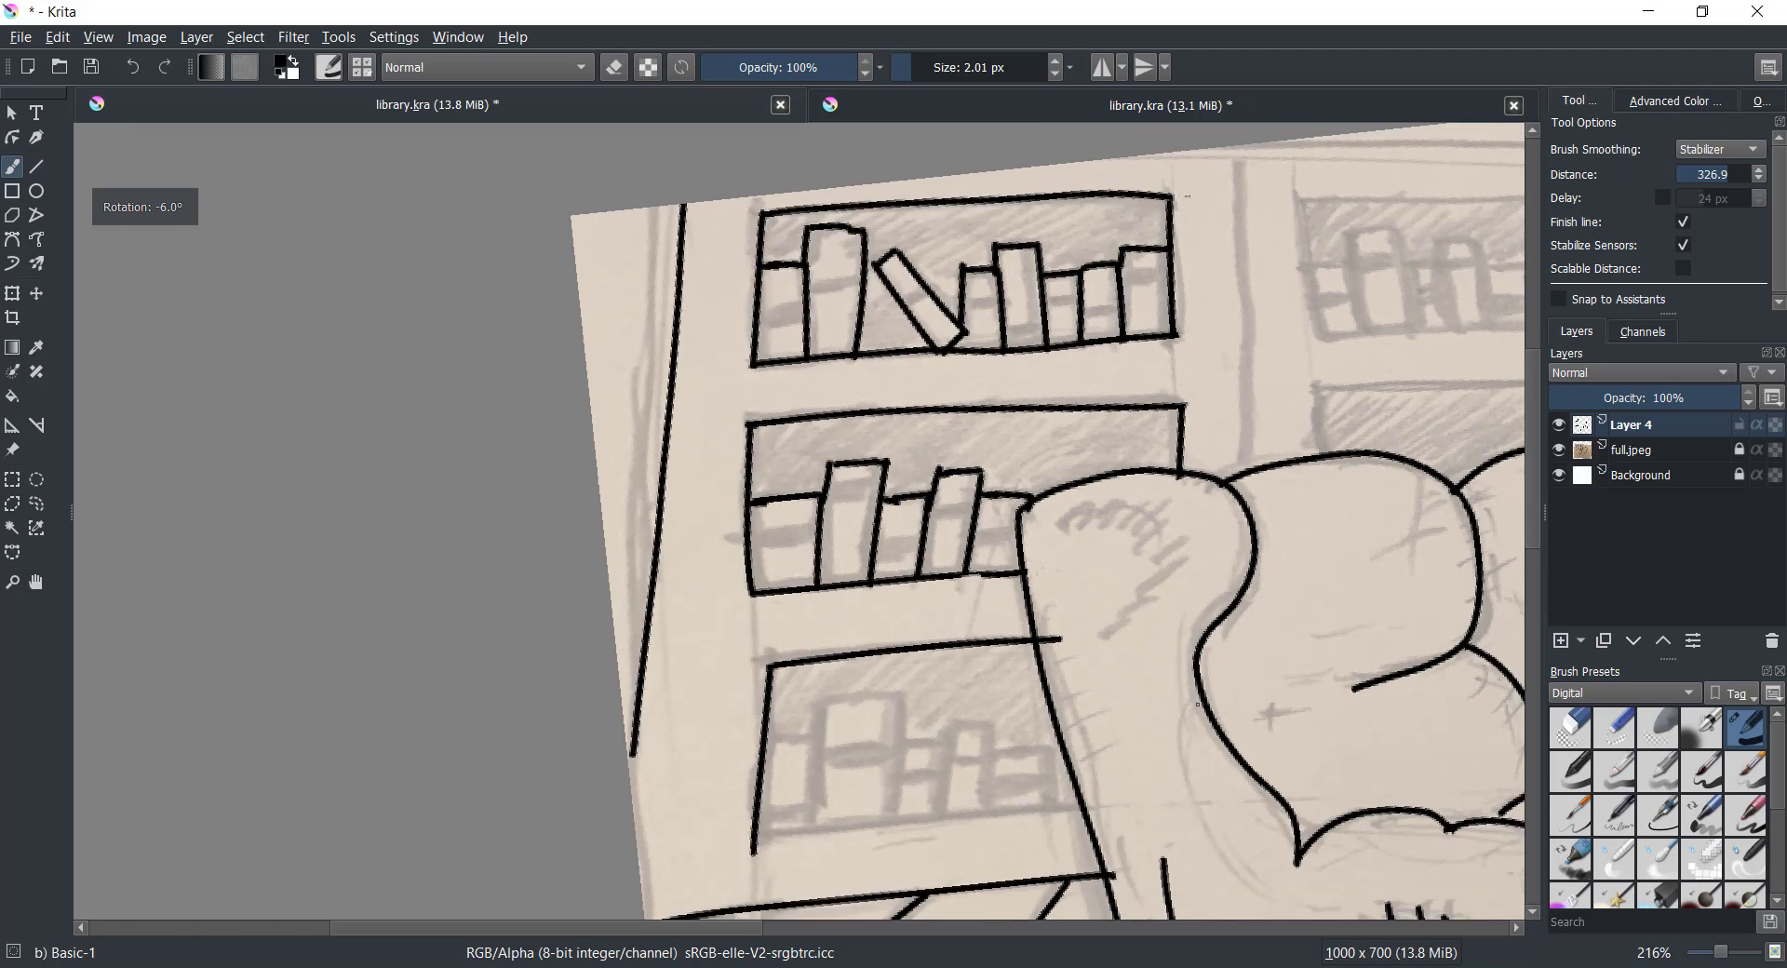
key(bracketright)
key(bracketright)
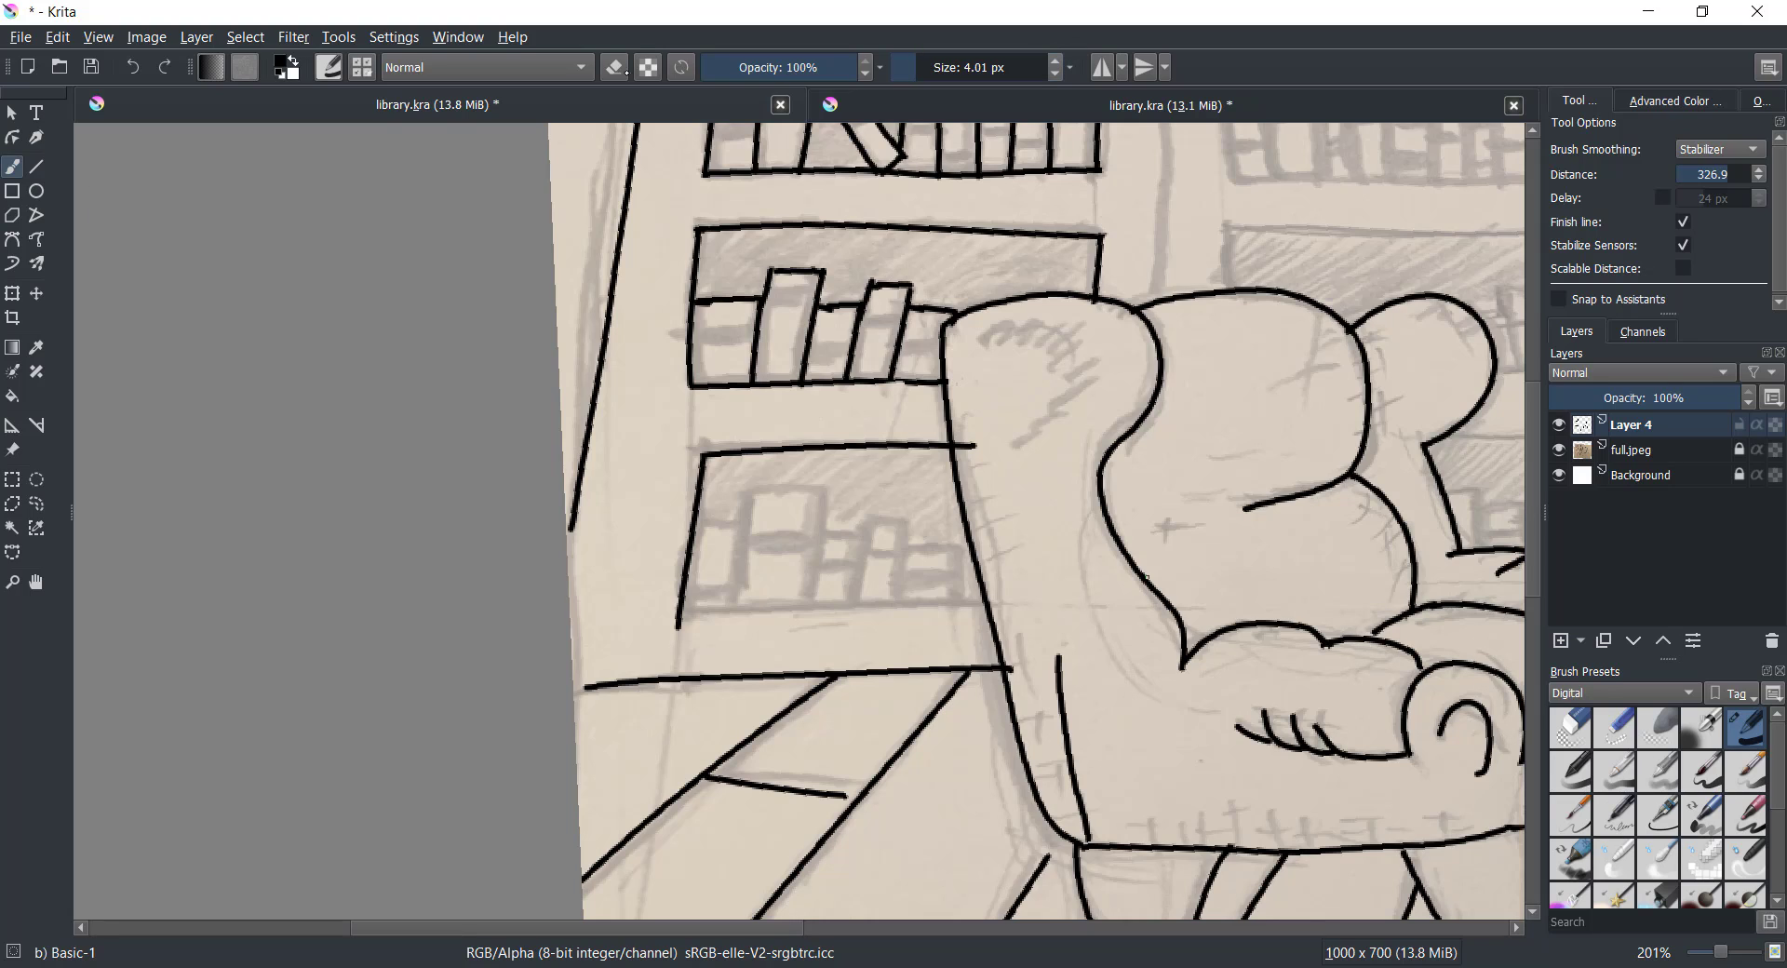
key(e)
drag(1006, 668, 1014, 673)
key(bracketleft)
key(bracketleft)
drag(678, 618, 997, 614)
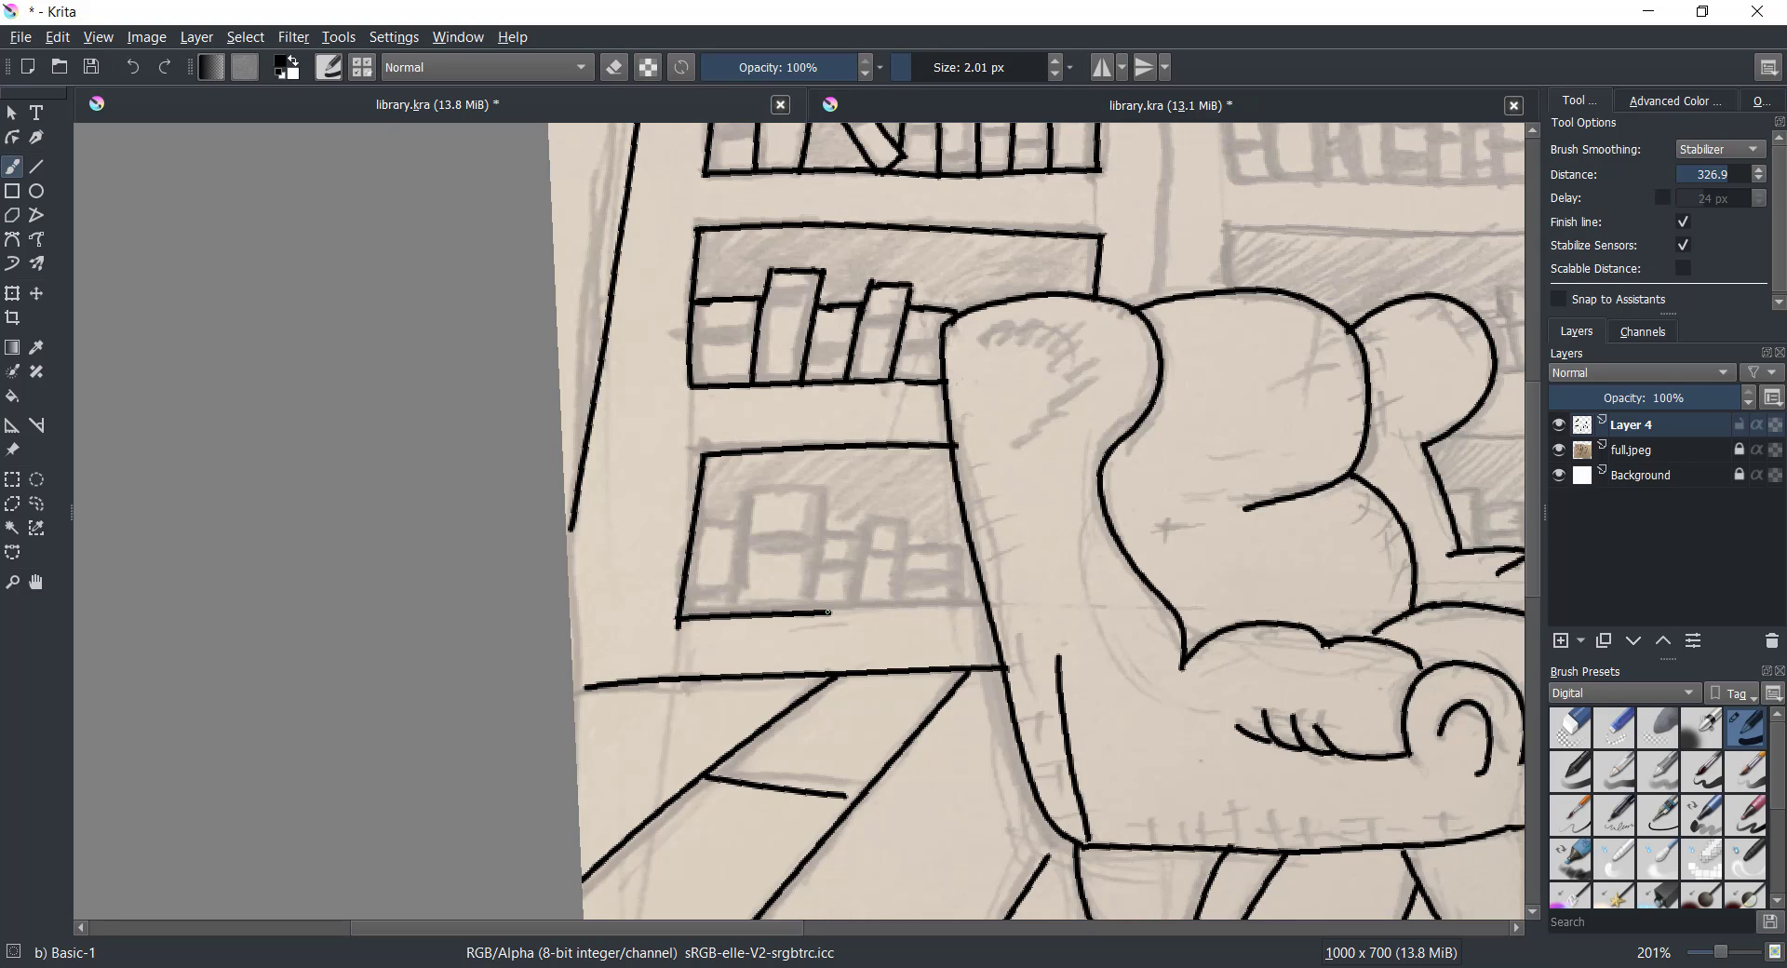
Ink the row of five tall and short books on the lower shelf
mouse_move(698, 527)
mouse_down()
mouse_move(737, 527)
mouse_move(725, 609)
mouse_up()
mouse_move(742, 513)
mouse_down()
mouse_move(745, 490)
mouse_move(828, 491)
mouse_move(810, 615)
mouse_up()
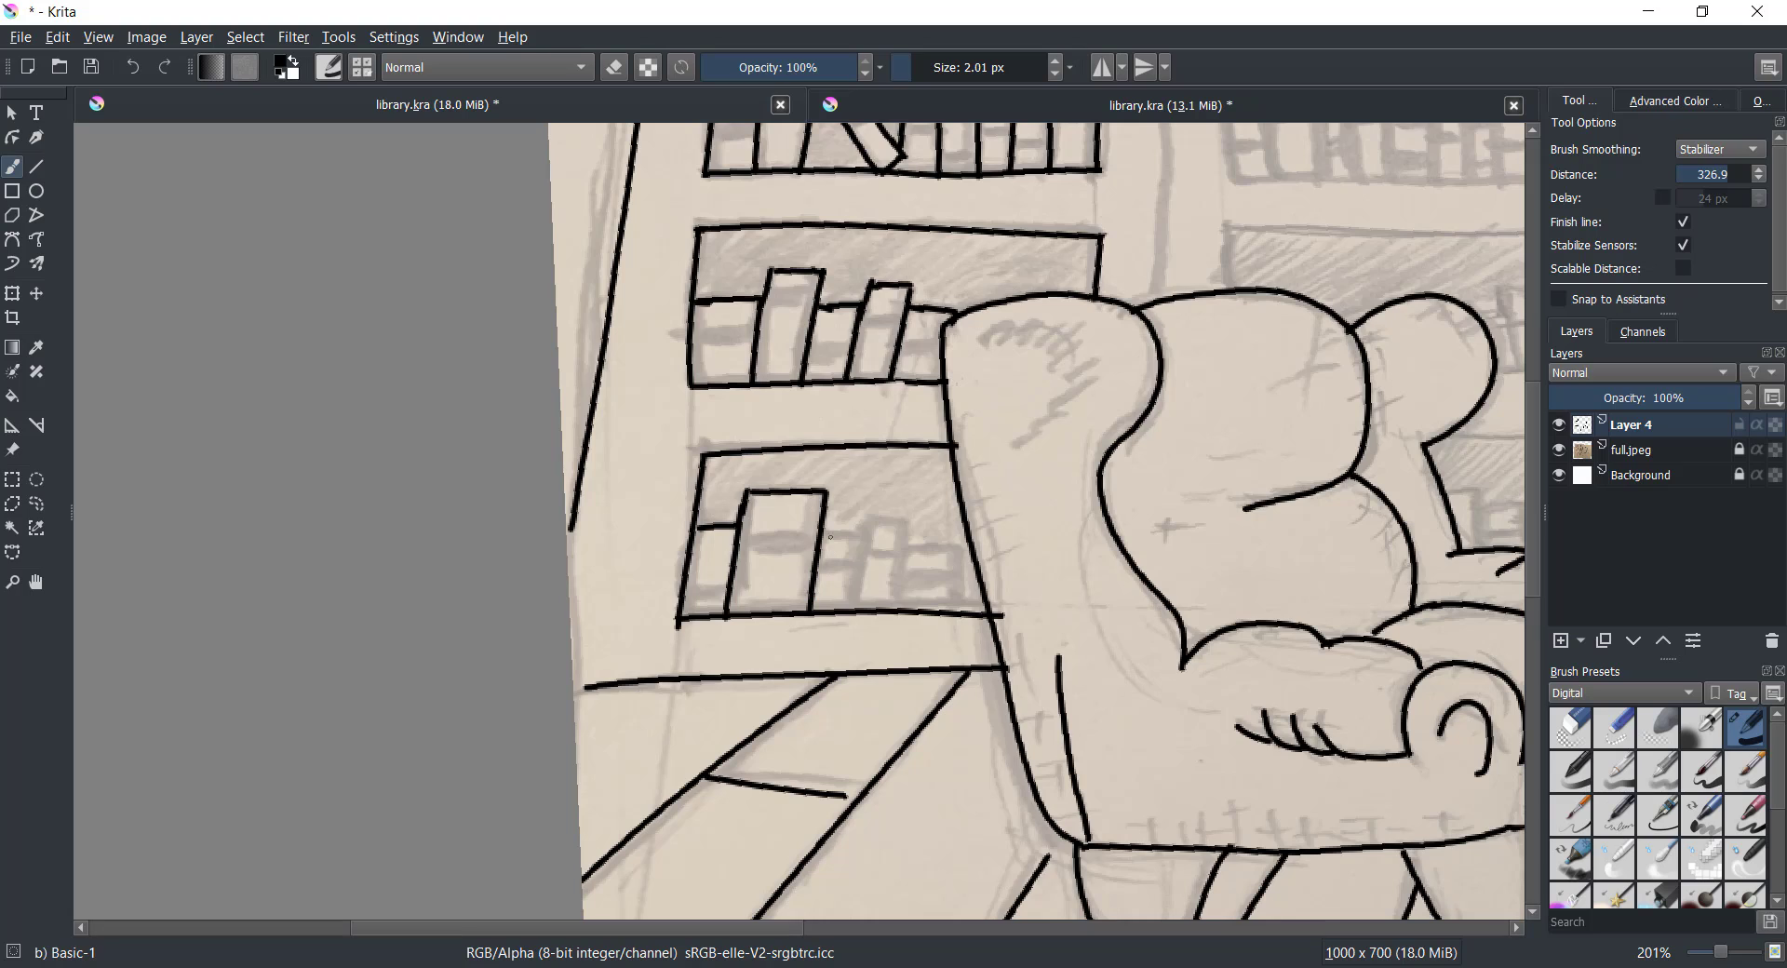
mouse_move(818, 533)
mouse_down()
mouse_move(860, 533)
mouse_move(850, 606)
mouse_up()
mouse_move(875, 515)
mouse_down()
mouse_move(908, 526)
mouse_move(893, 616)
mouse_up()
mouse_move(905, 548)
mouse_down()
mouse_move(958, 549)
mouse_move(950, 617)
mouse_up()
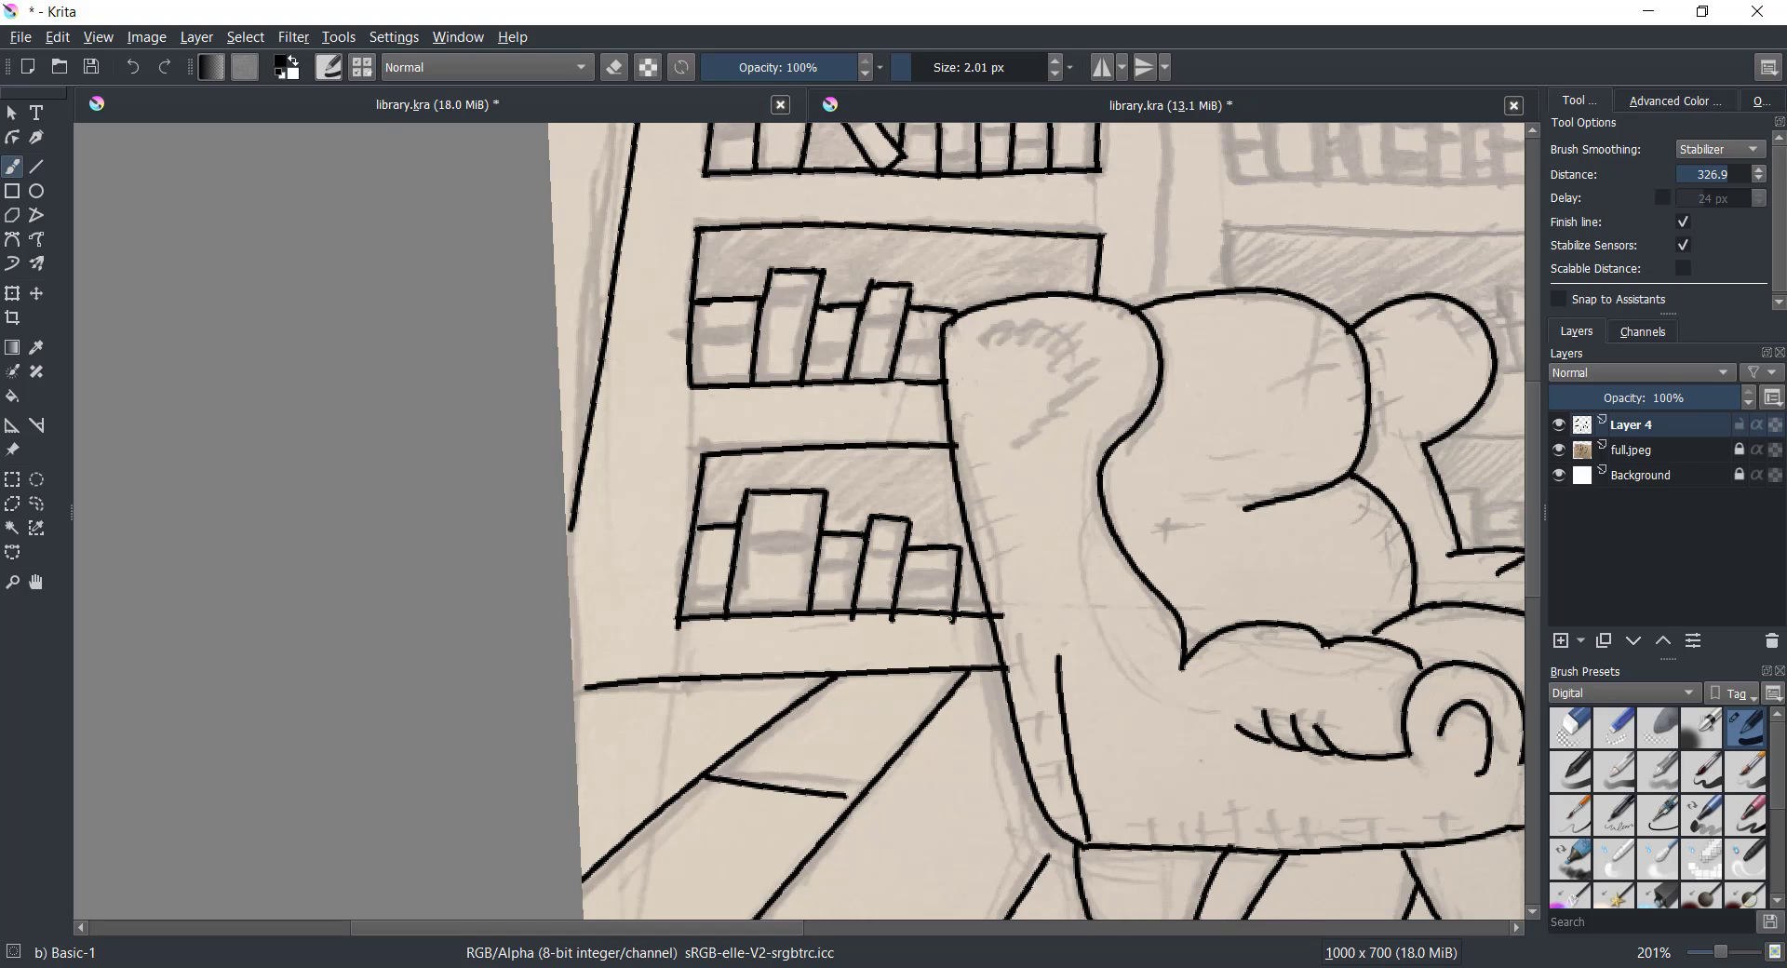
Erase the stubs and corner overhang below the lower shelf with a 4 px eraser
click(1054, 60)
key(e)
scroll(741, 627, up, 2)
mouse_move(840, 685)
mouse_down()
mouse_move(634, 661)
mouse_move(651, 657)
mouse_up()
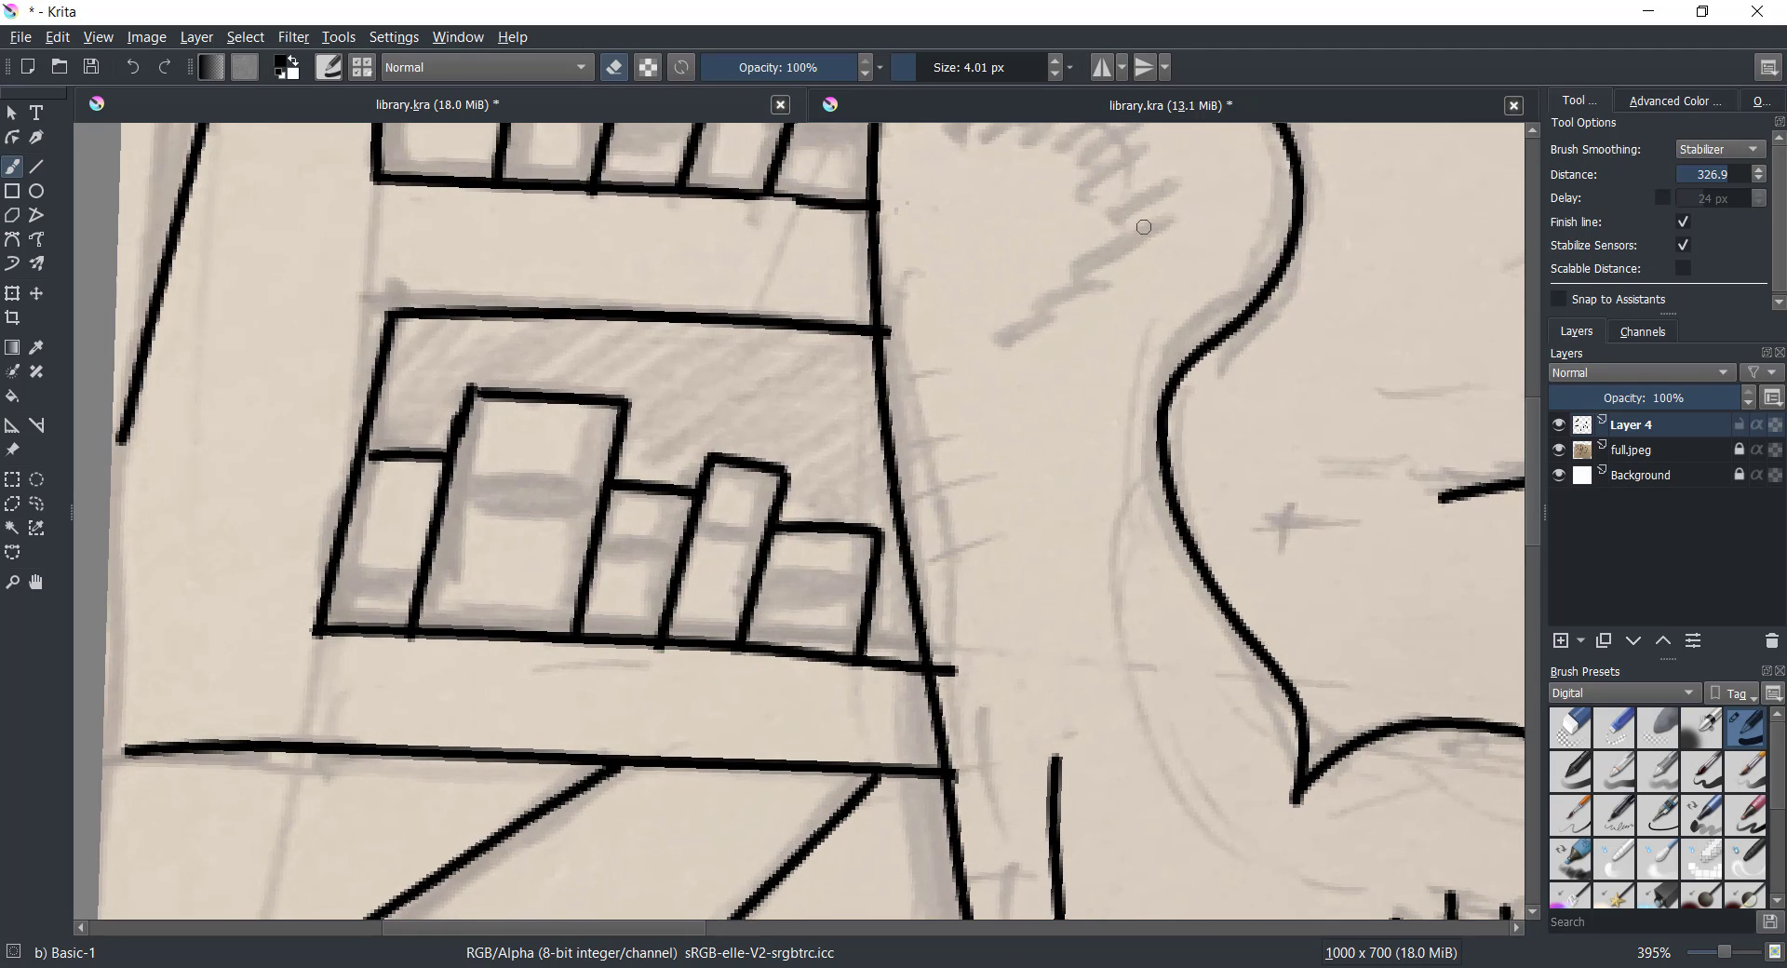
drag(955, 668, 949, 679)
scroll(948, 679, down, 1)
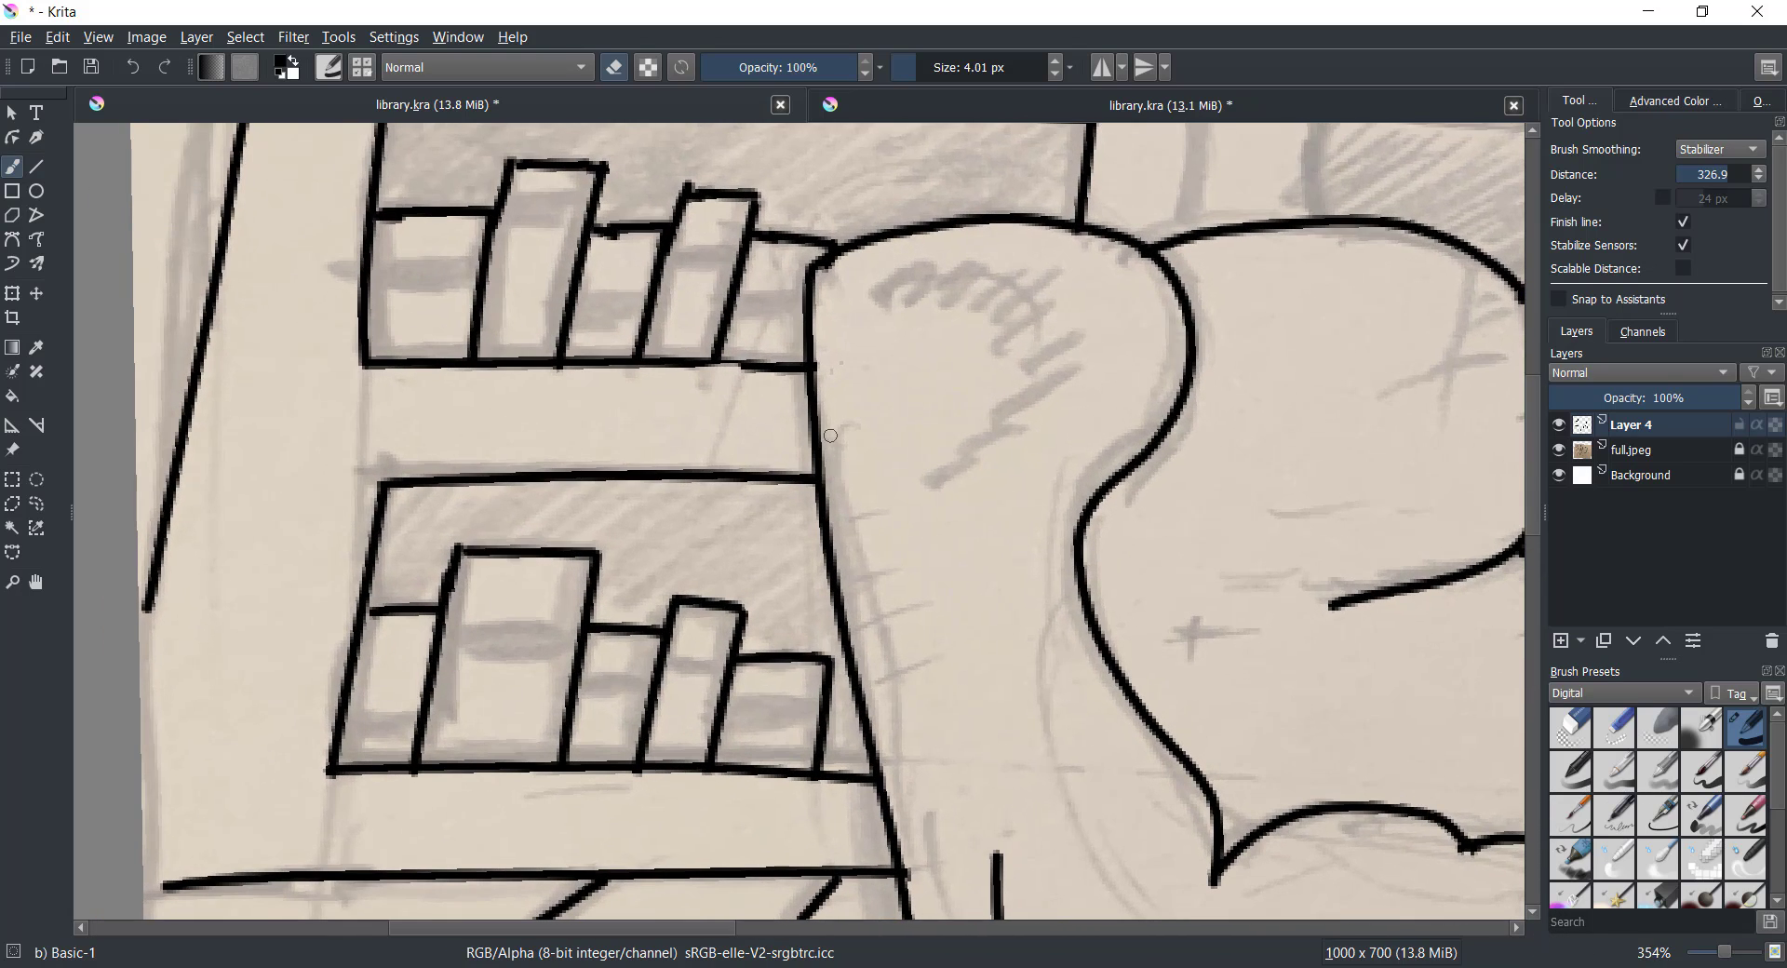
mouse_move(840, 468)
mouse_down()
mouse_move(1102, 391)
mouse_move(689, 315)
mouse_up()
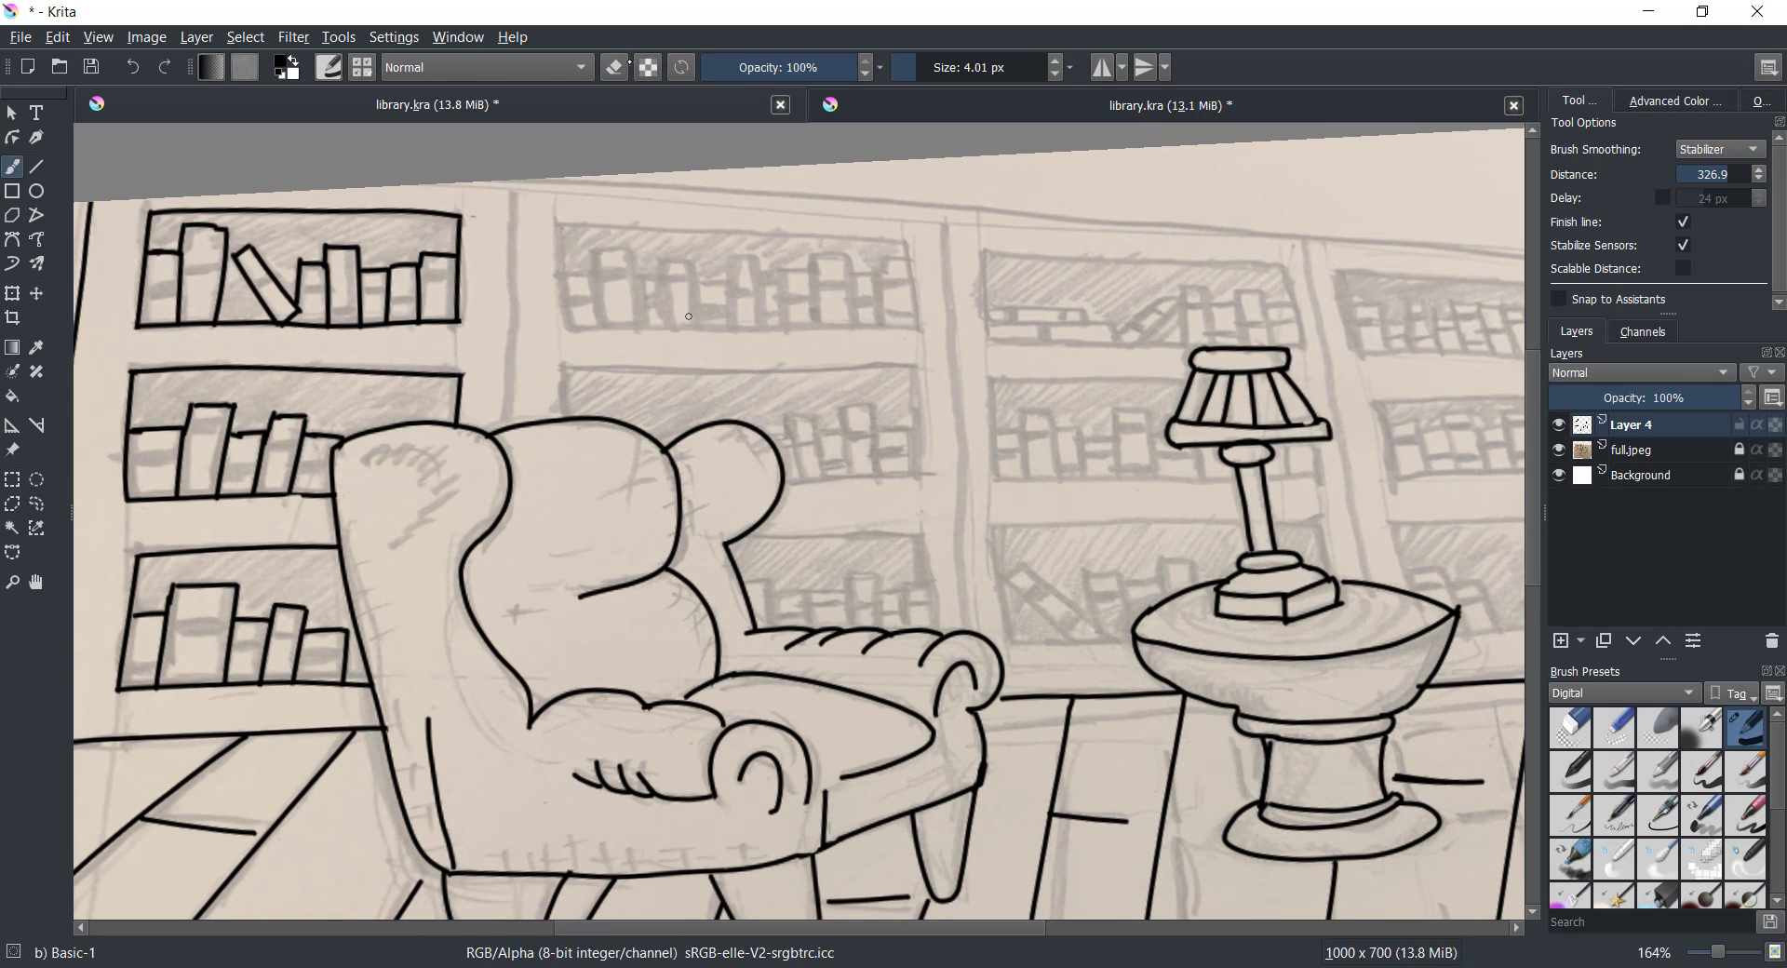
Ink the tall wall line behind the armchair and reduce the brush to 2 px
click(1055, 72)
drag(513, 179, 500, 408)
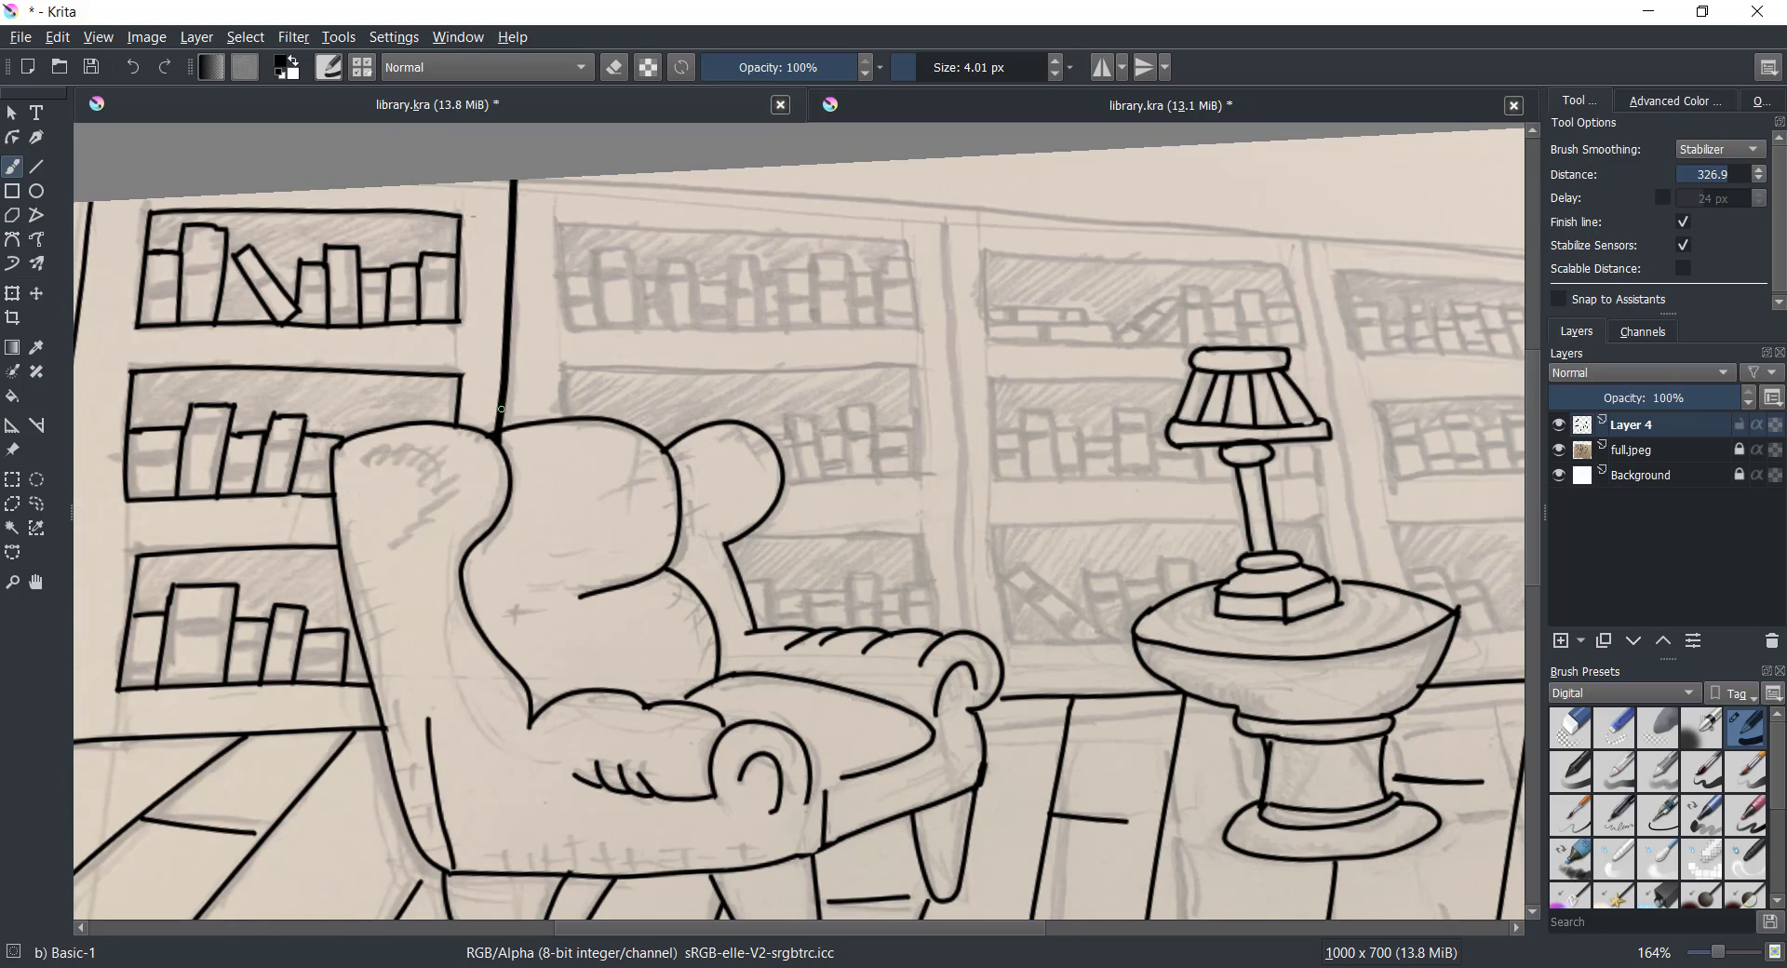
click(613, 67)
click(1055, 73)
click(1054, 74)
Ink the middle bookcase's top shelf box: left, bottom, right and top edges
mouse_move(557, 226)
mouse_down()
mouse_move(901, 242)
mouse_move(961, 647)
mouse_up()
key(ctrl+z)
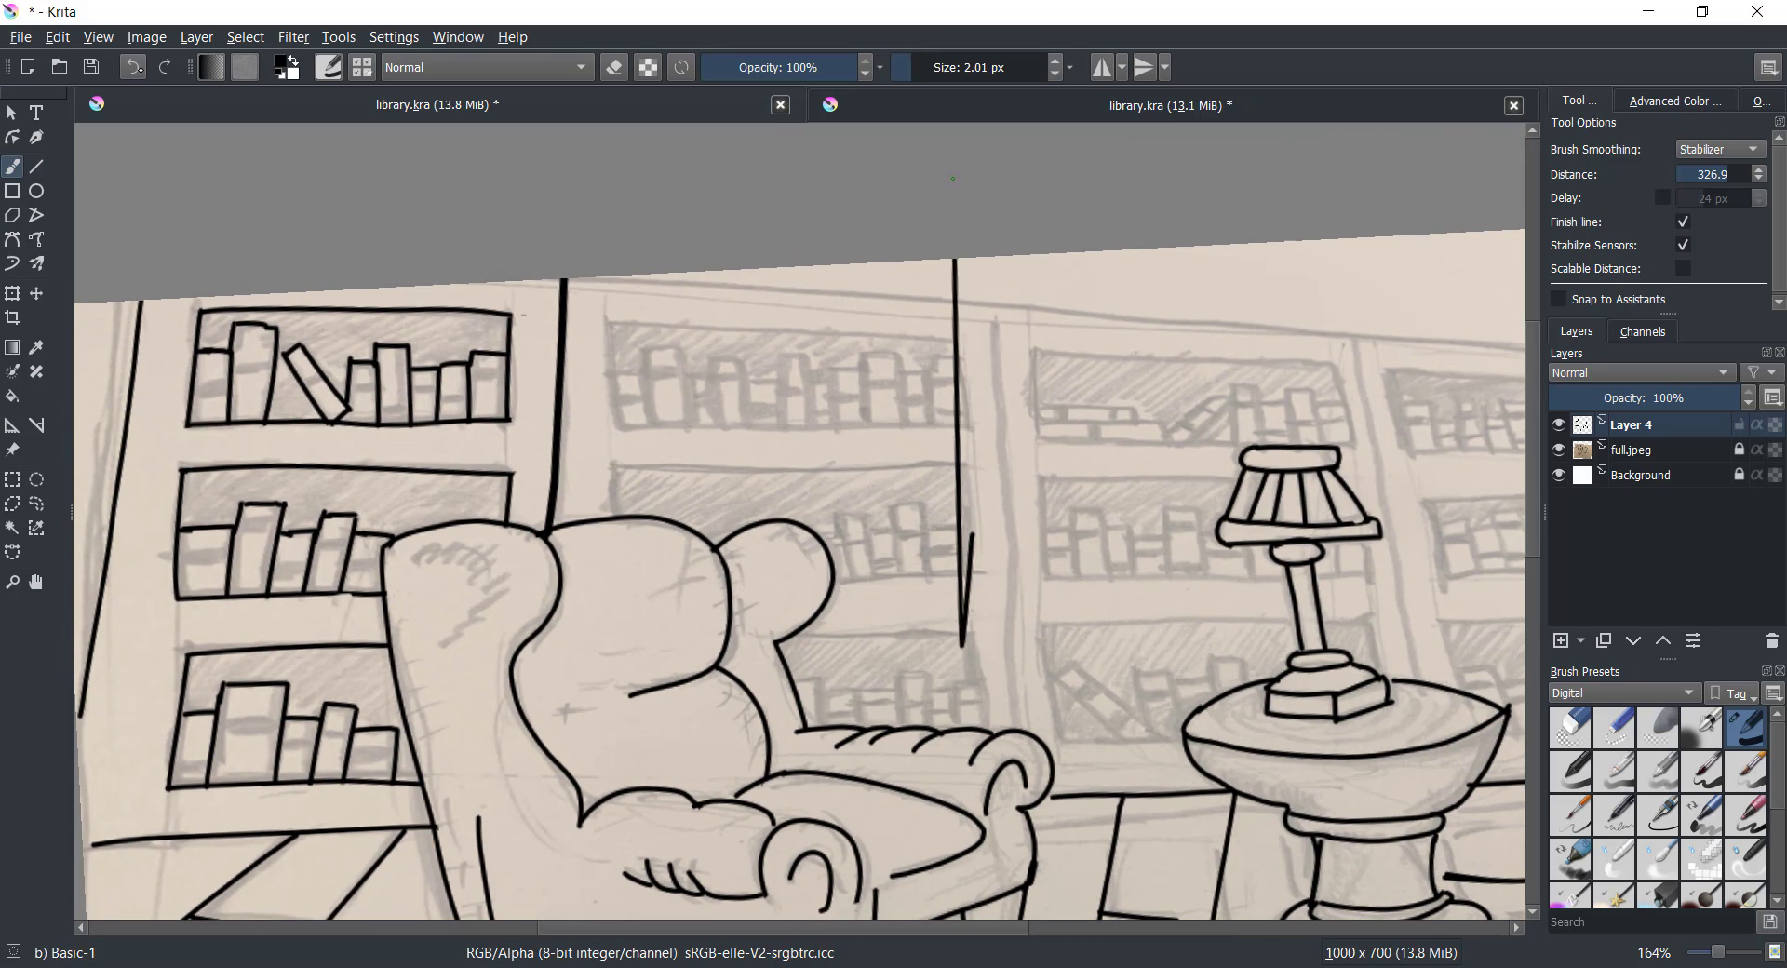
click(132, 66)
scroll(332, 220, up, 5)
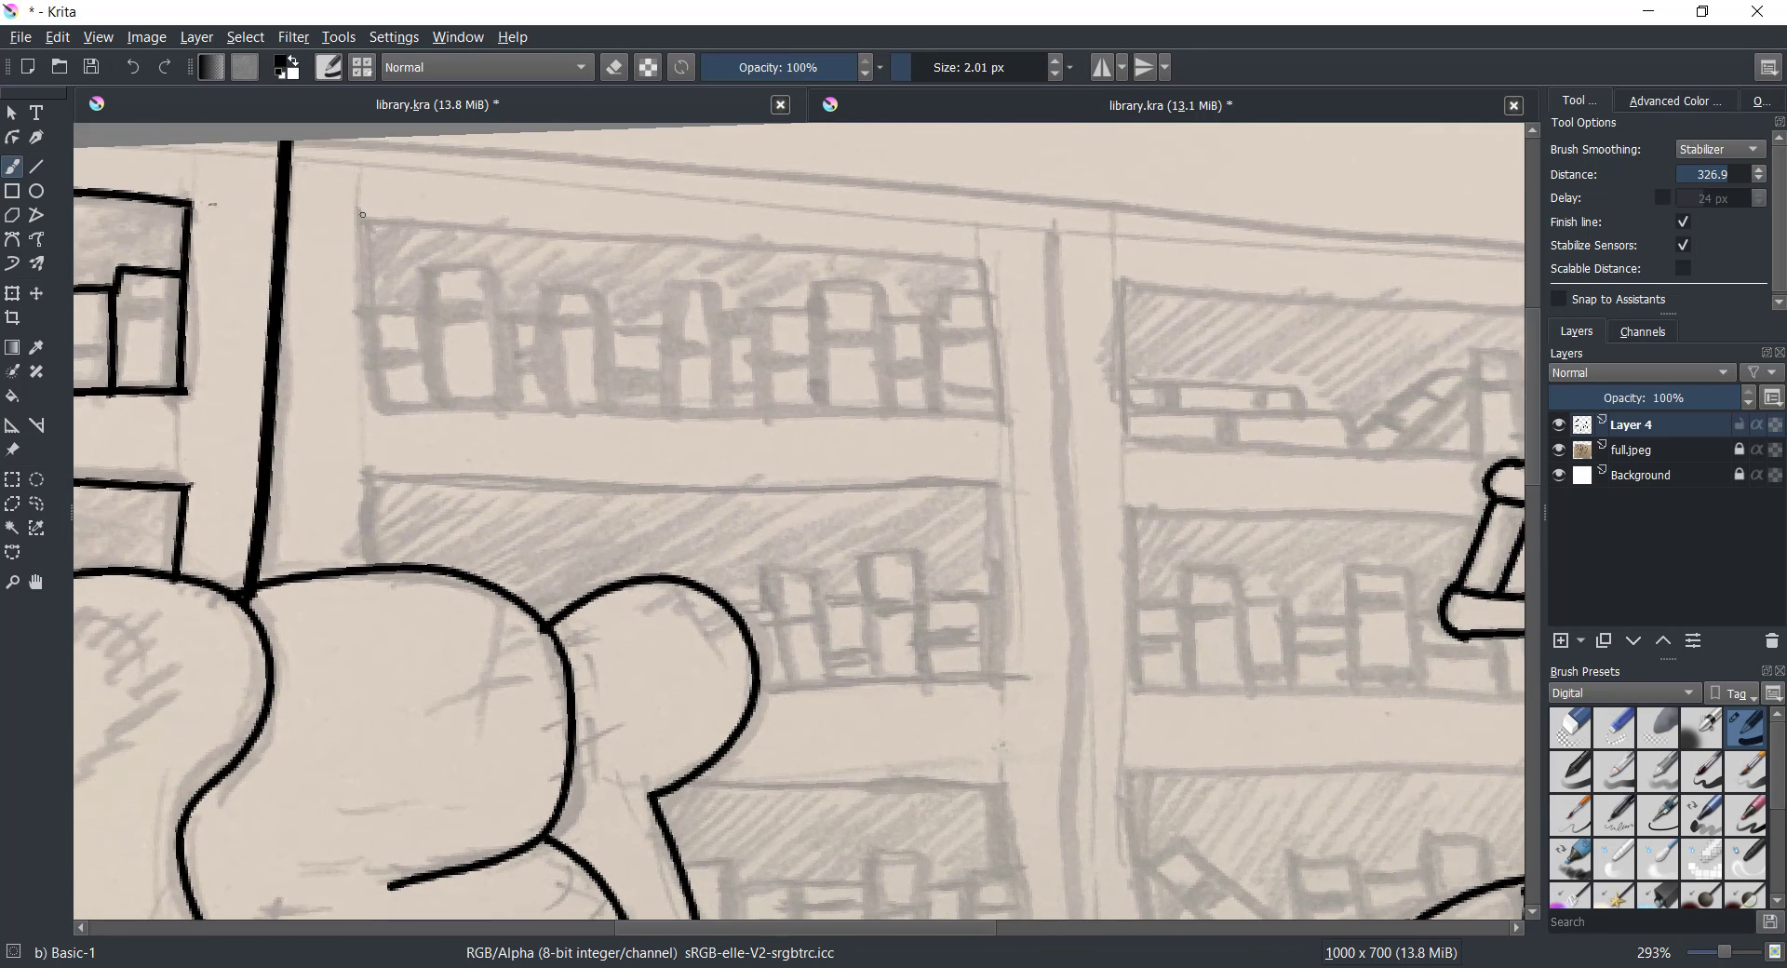
mouse_move(363, 214)
mouse_down()
mouse_move(367, 392)
mouse_move(568, 416)
mouse_move(1010, 421)
mouse_up()
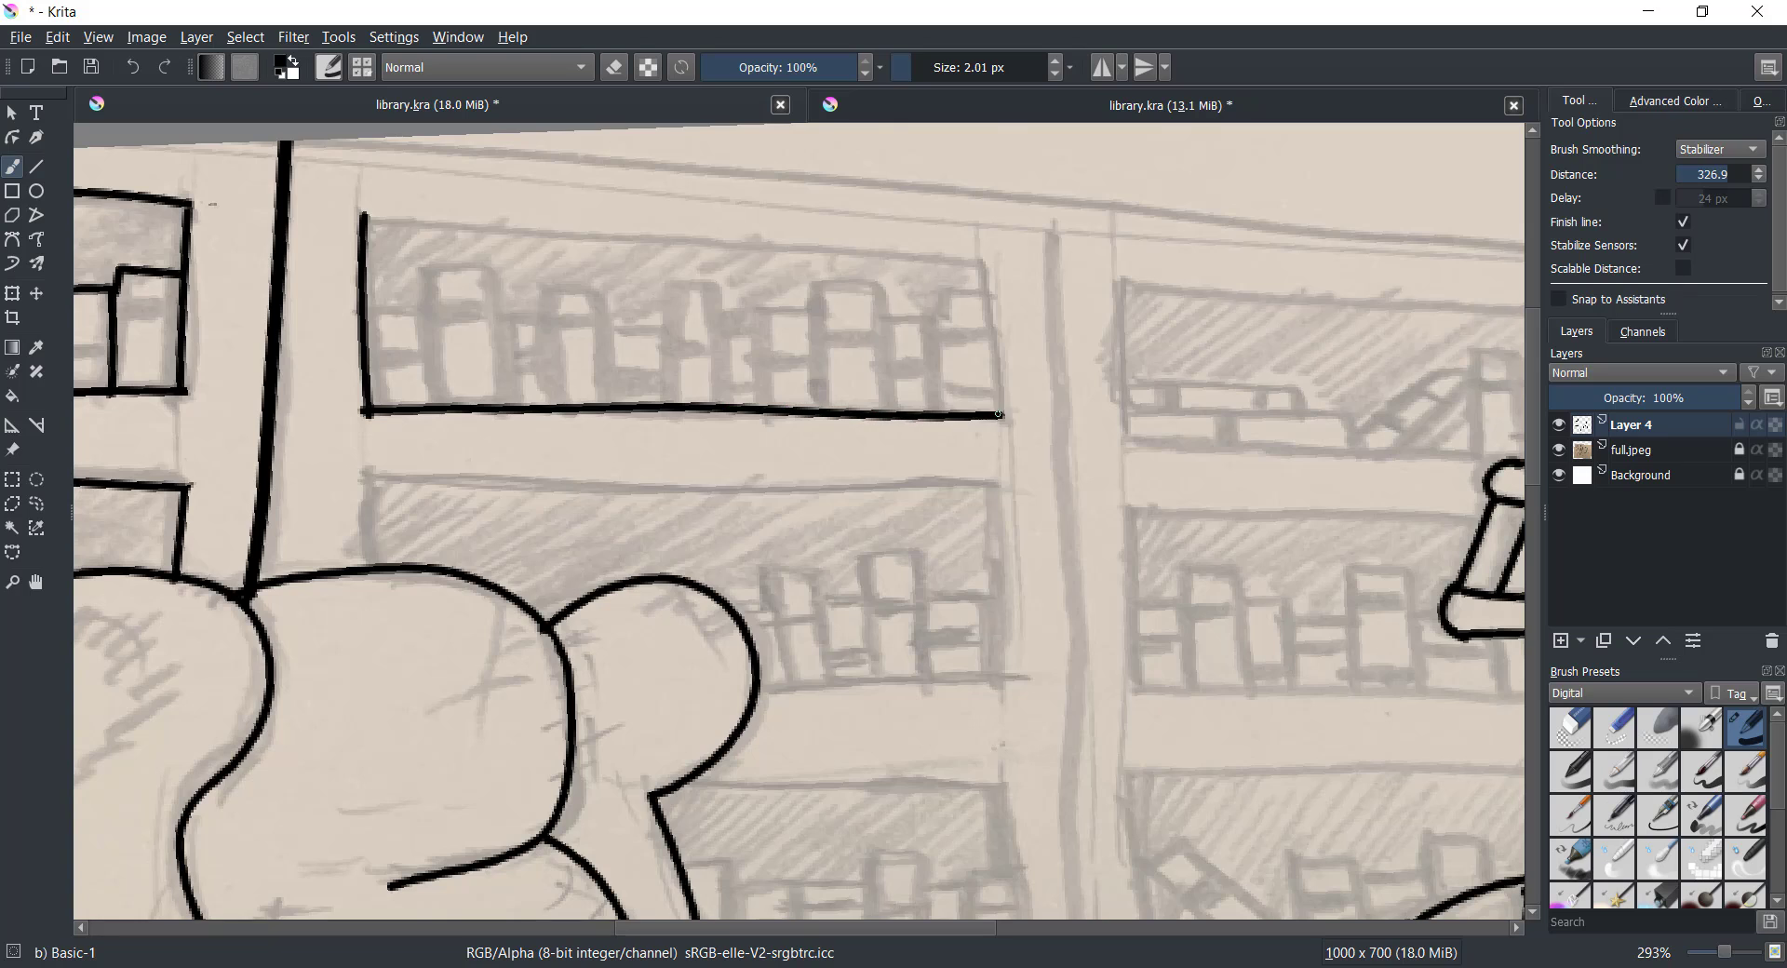
drag(985, 259, 996, 433)
drag(353, 218, 1023, 268)
key(ctrl+z)
drag(362, 216, 1003, 267)
Ink the full row of upright books along the top shelf
mouse_move(364, 308)
mouse_down()
mouse_move(421, 306)
mouse_move(430, 398)
mouse_up()
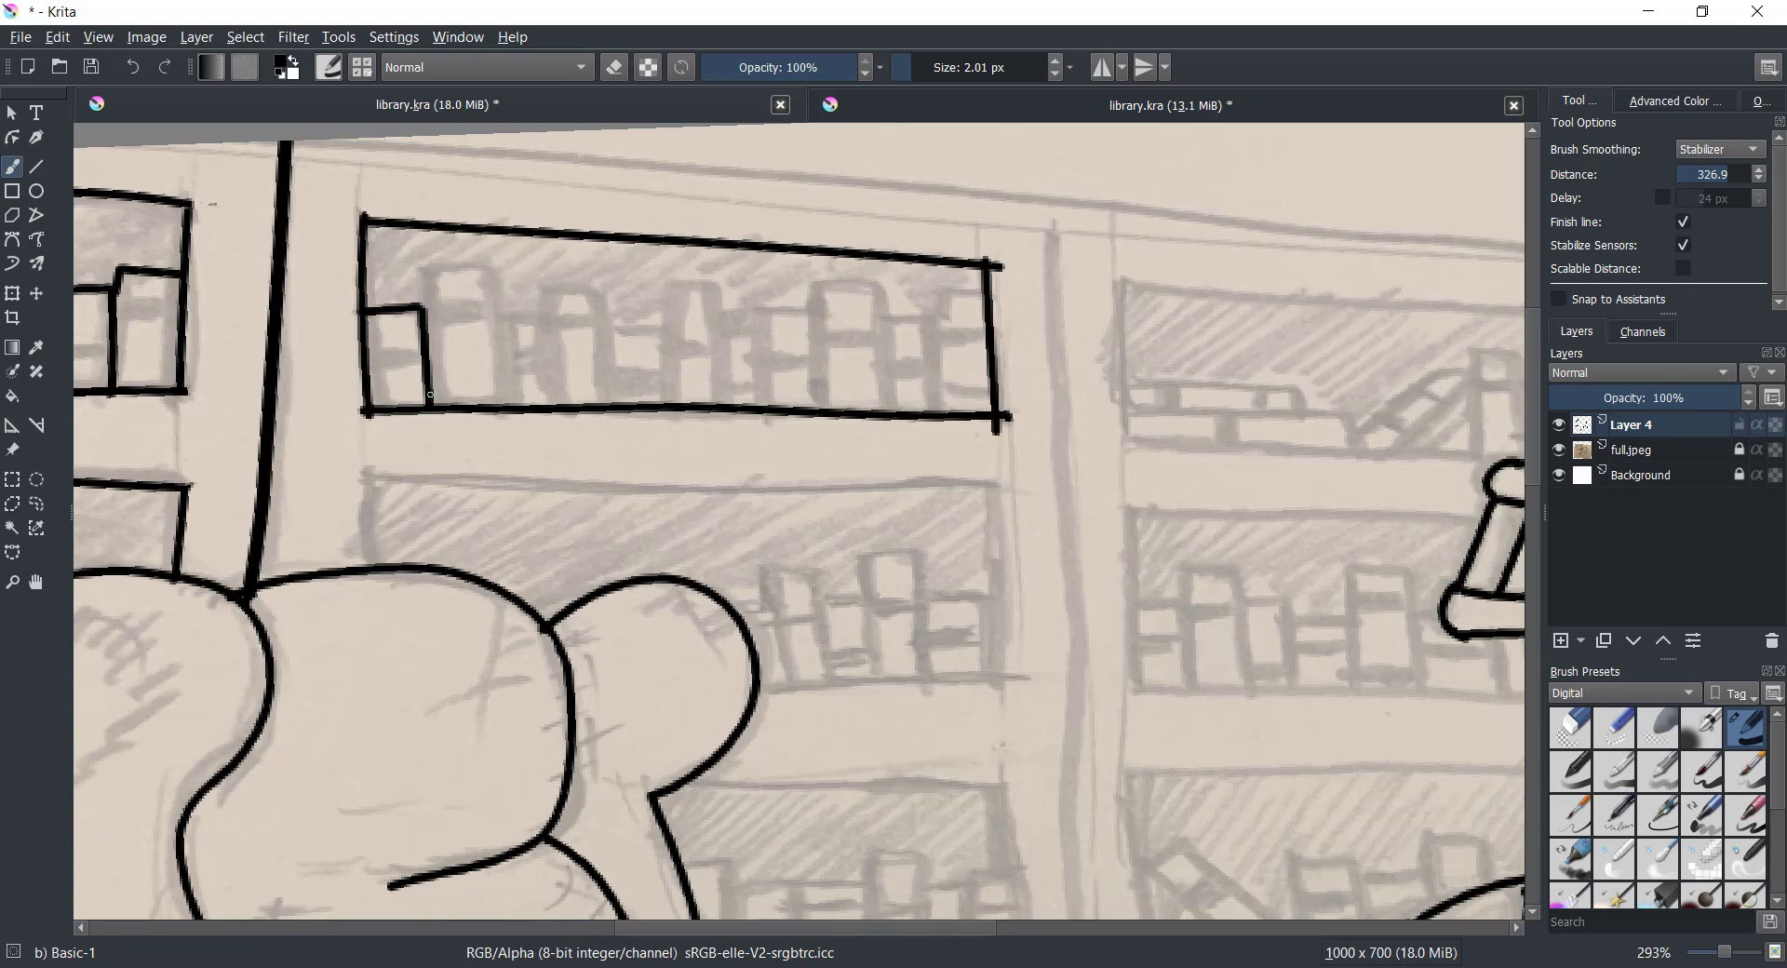
mouse_move(425, 309)
mouse_down()
mouse_move(426, 270)
mouse_move(499, 270)
mouse_up()
drag(499, 270, 504, 409)
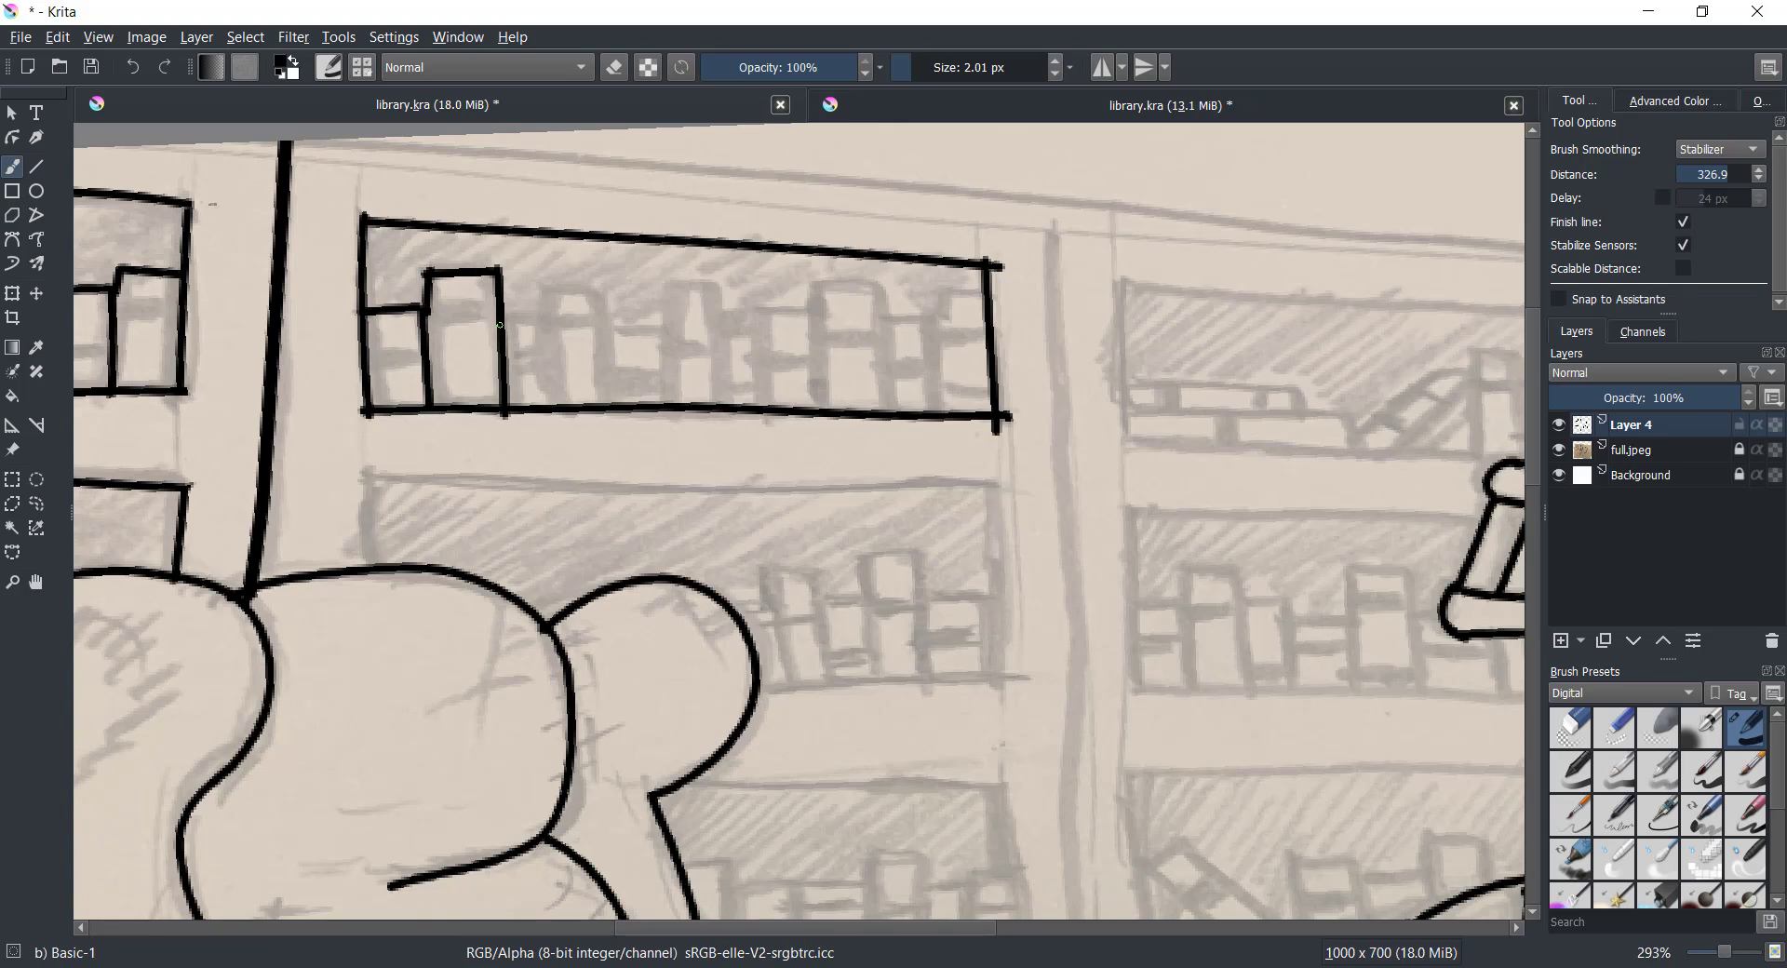
mouse_move(502, 321)
mouse_down()
mouse_move(546, 321)
mouse_move(551, 407)
mouse_move(553, 285)
mouse_move(603, 294)
mouse_move(609, 407)
mouse_up()
mouse_move(610, 315)
mouse_down()
mouse_move(668, 314)
mouse_move(669, 416)
mouse_up()
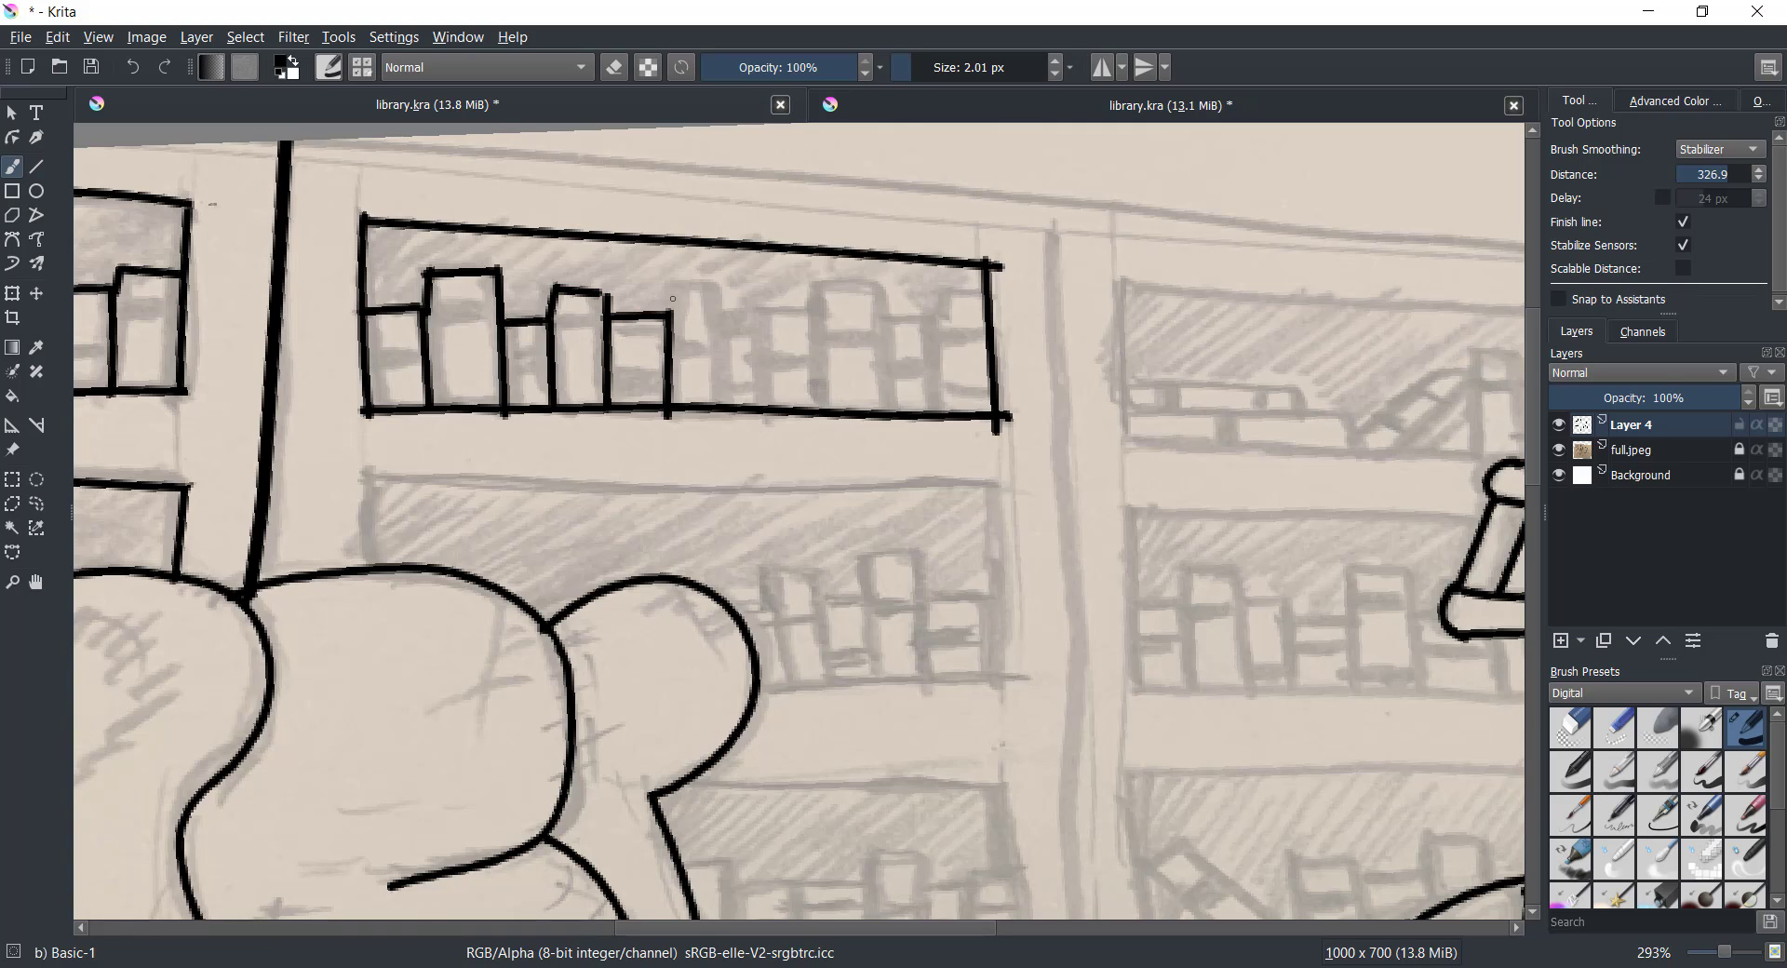
mouse_move(668, 316)
mouse_down()
mouse_move(668, 287)
mouse_move(724, 278)
mouse_move(731, 410)
mouse_up()
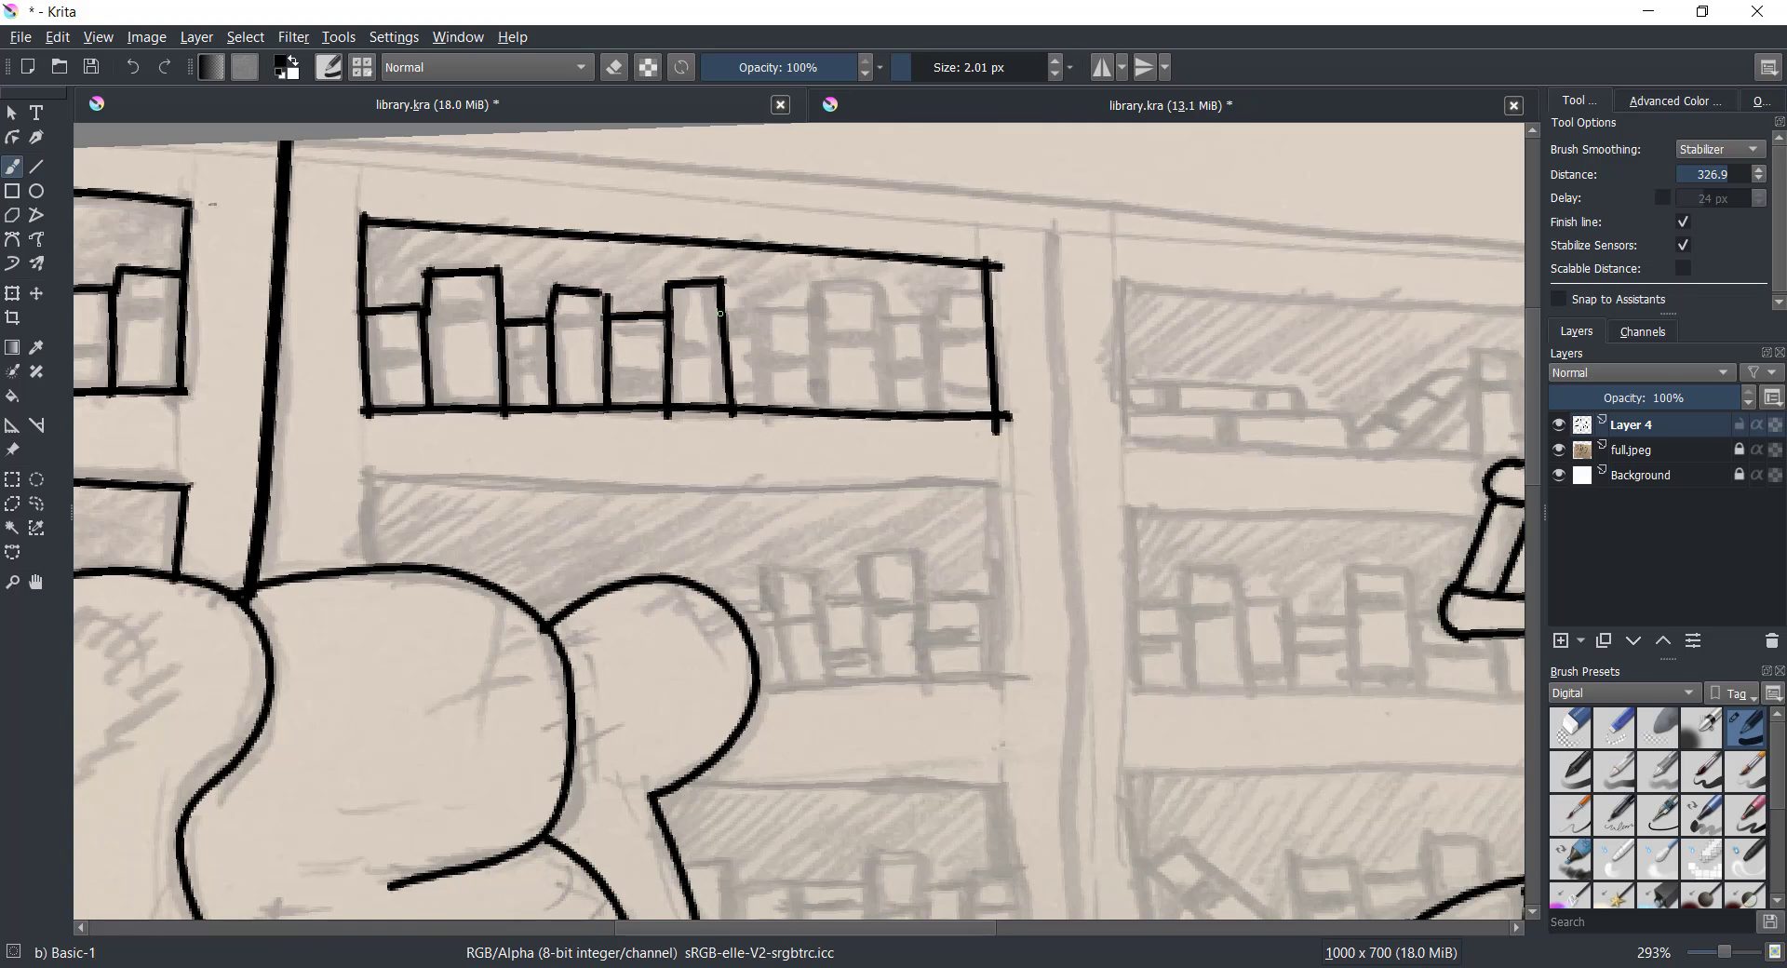
mouse_move(722, 314)
mouse_down()
mouse_move(761, 316)
mouse_move(765, 417)
mouse_move(815, 314)
mouse_move(819, 411)
mouse_up()
mouse_move(816, 288)
mouse_down()
mouse_move(818, 326)
mouse_move(889, 283)
mouse_move(890, 409)
mouse_up()
mouse_move(889, 319)
mouse_down()
mouse_move(933, 316)
mouse_move(929, 434)
mouse_up()
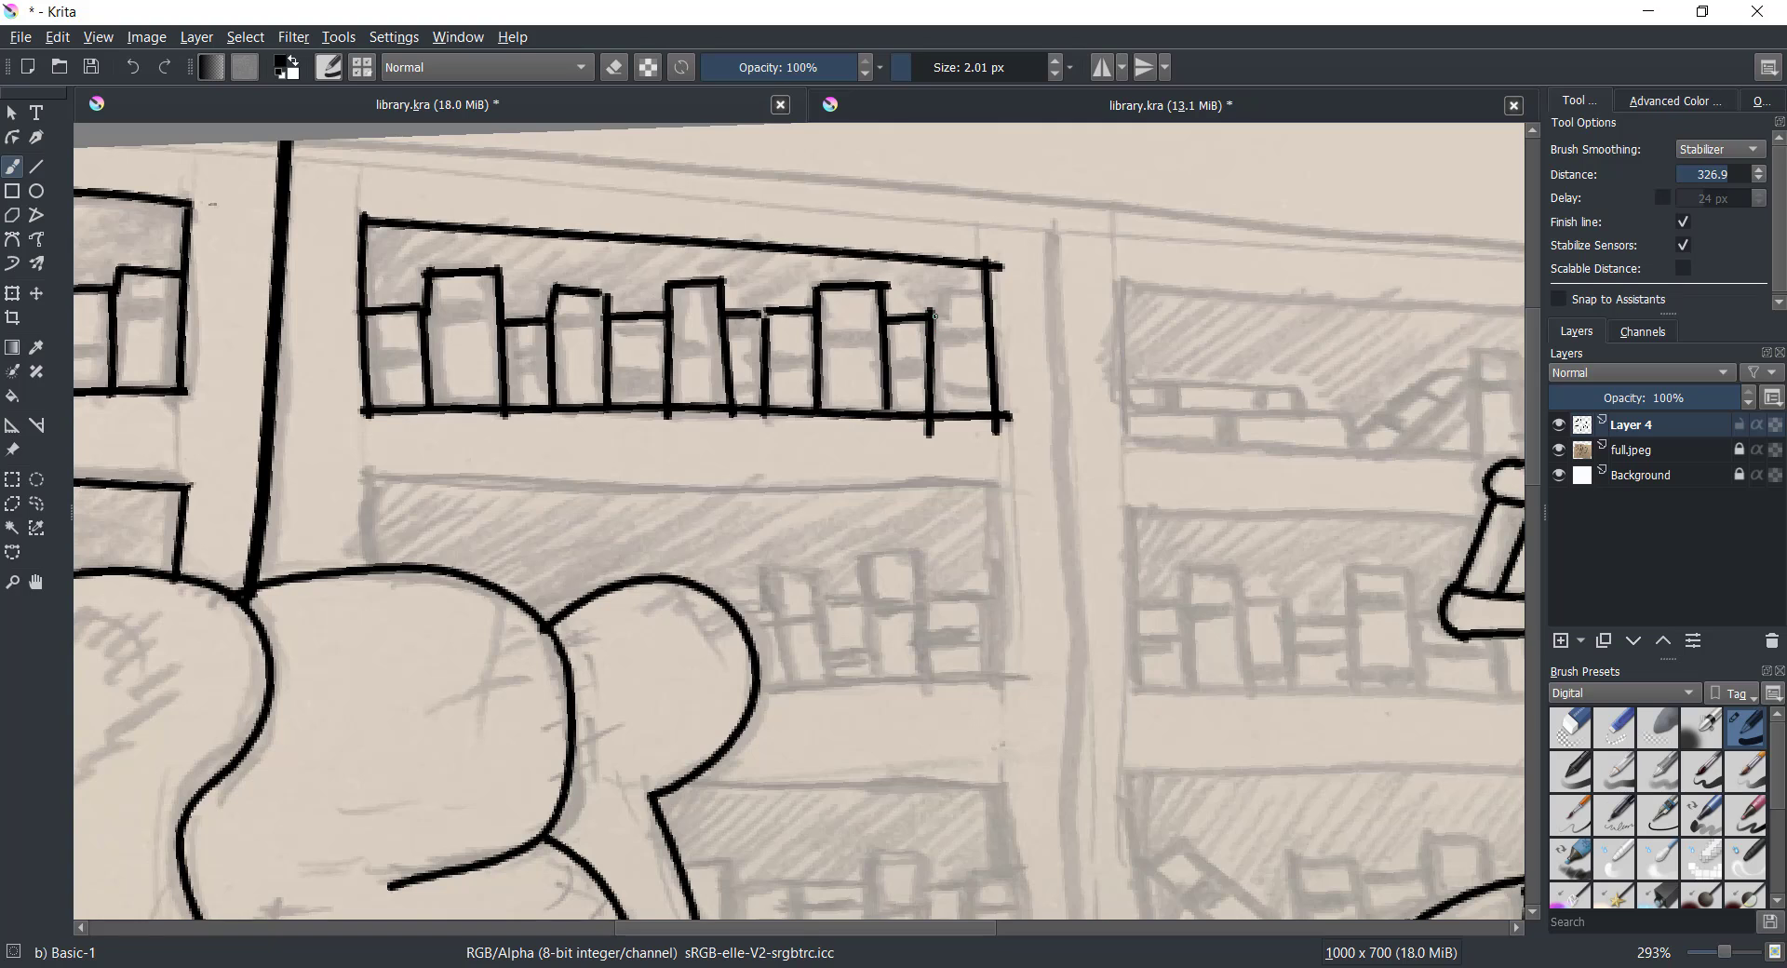
mouse_move(932, 317)
mouse_down()
mouse_move(931, 286)
mouse_move(985, 295)
mouse_up()
Erase the overhanging line ends and stubs around the shelf with a 4 px eraser
mouse_move(1038, 65)
mouse_down()
mouse_move(1055, 74)
mouse_move(891, 88)
mouse_up()
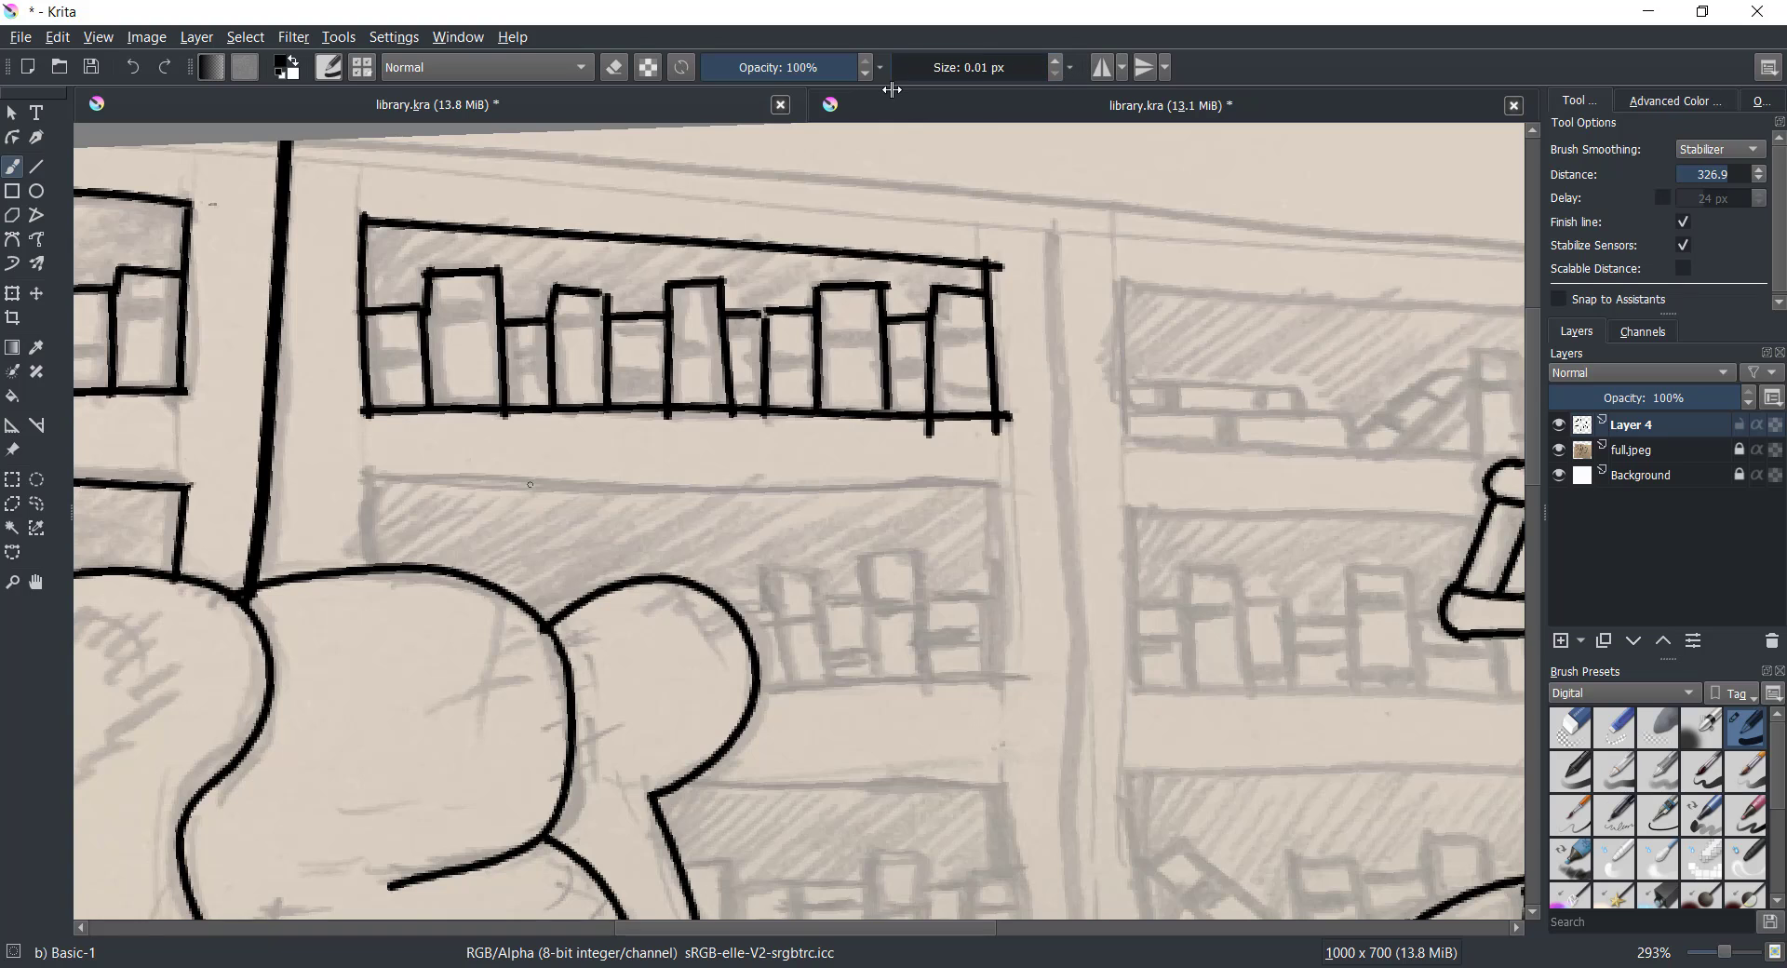
click(1055, 59)
click(1055, 59)
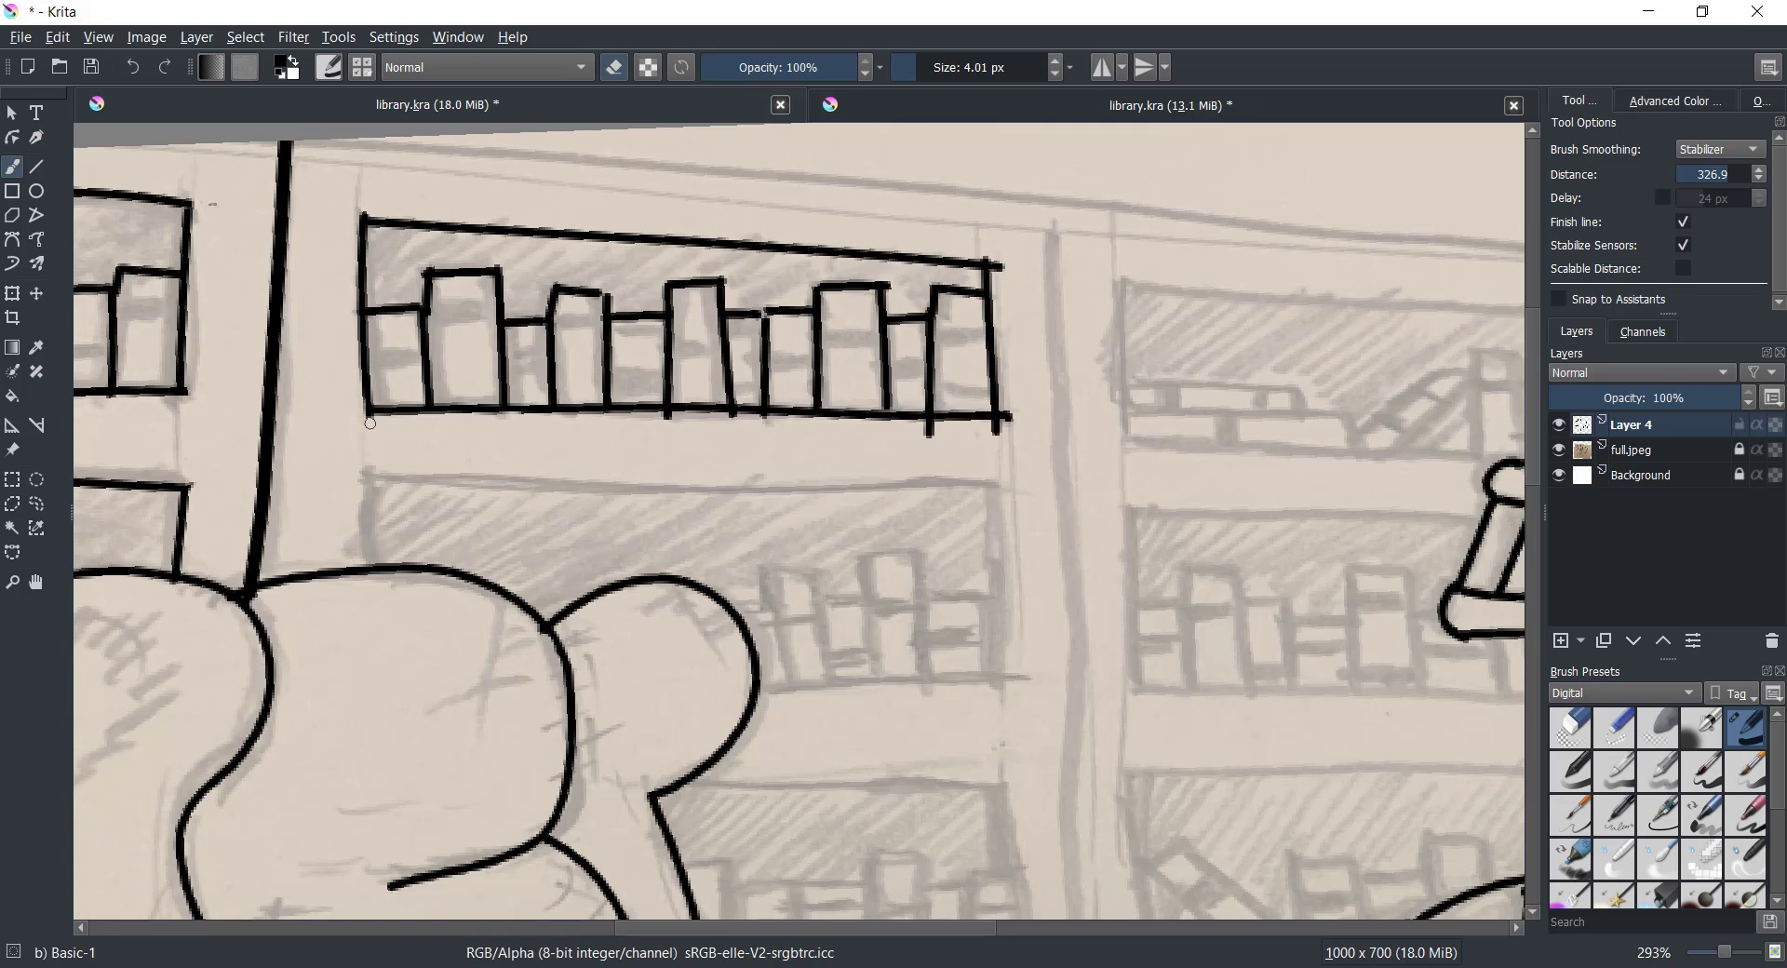
mouse_move(928, 439)
mouse_down()
mouse_move(927, 424)
mouse_move(1003, 415)
mouse_up()
drag(1003, 266, 993, 264)
drag(723, 420, 967, 427)
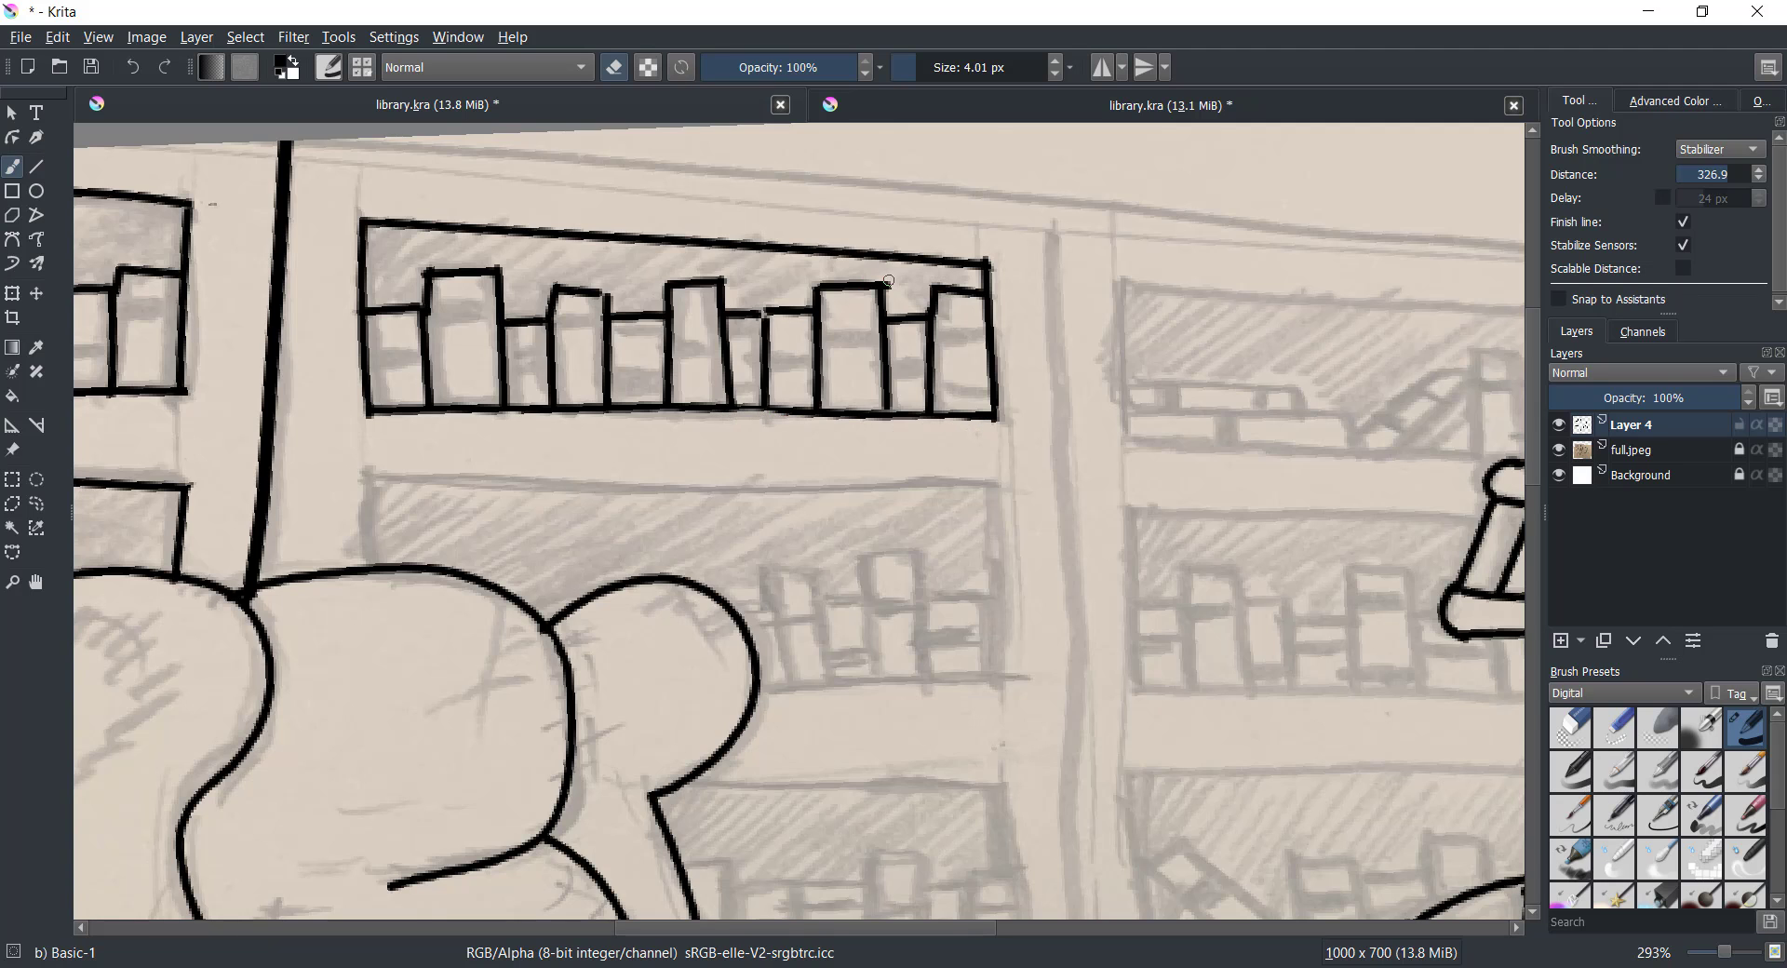
Ink the second shelf's top edge and shelf line behind the chair with the thin brush
scroll(902, 273, down, 3)
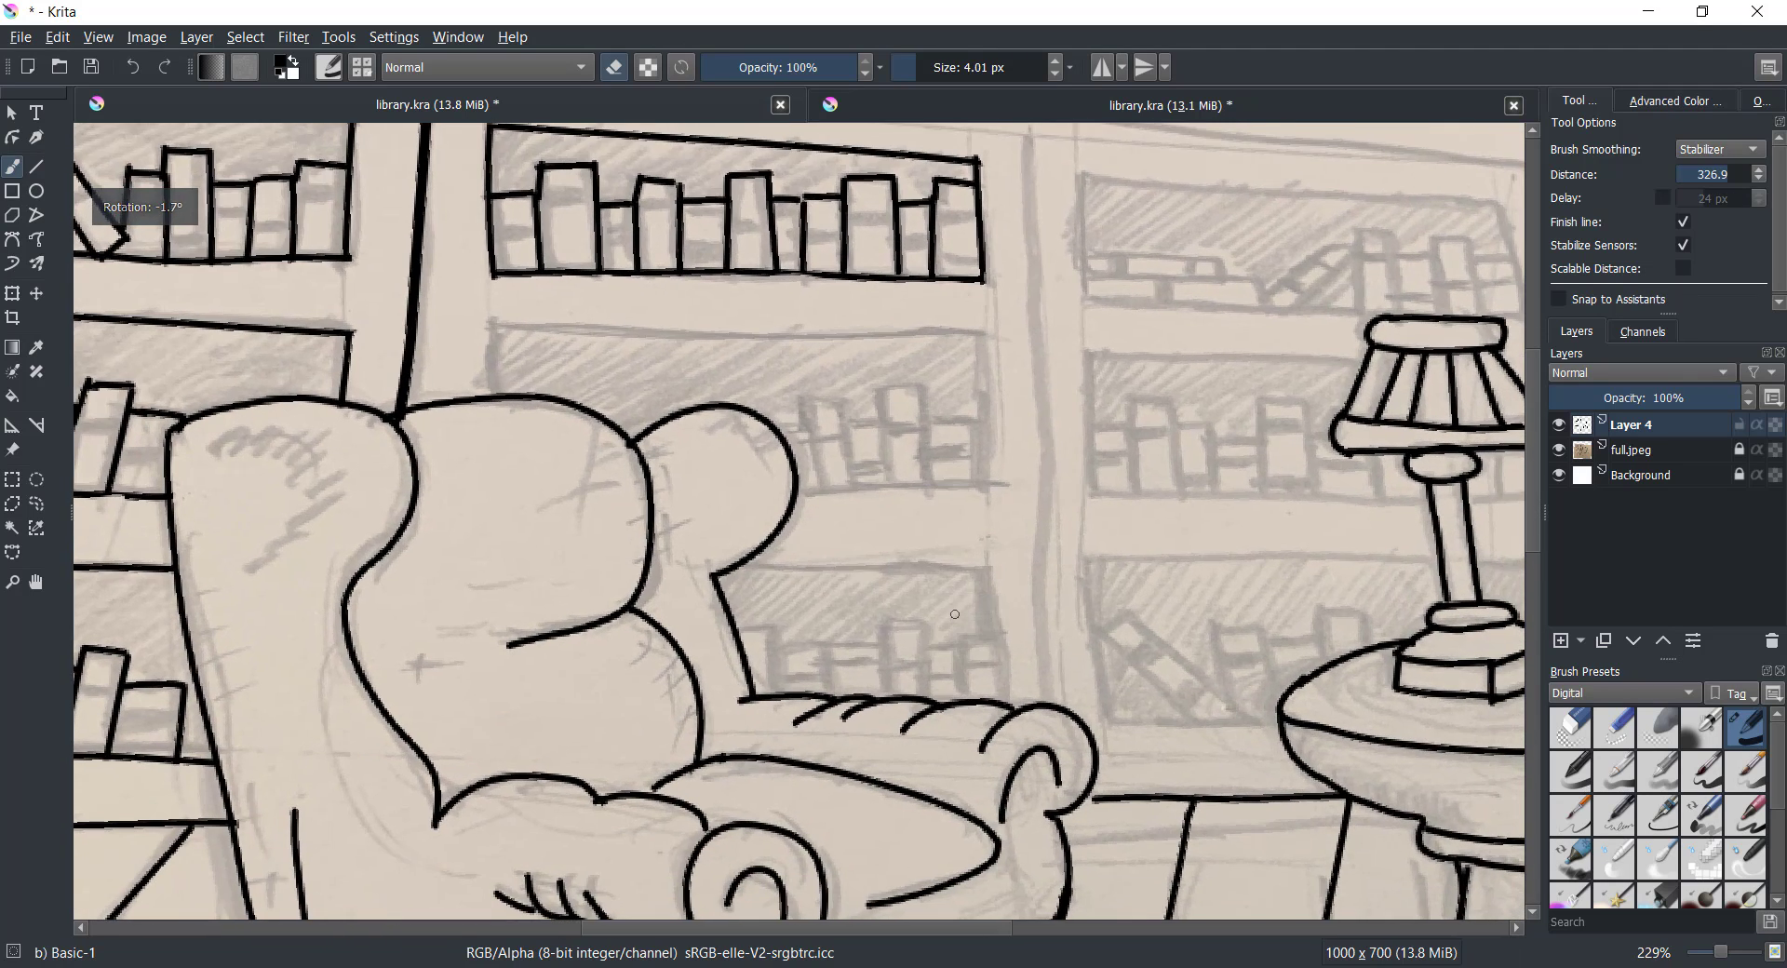
drag(931, 559, 1006, 746)
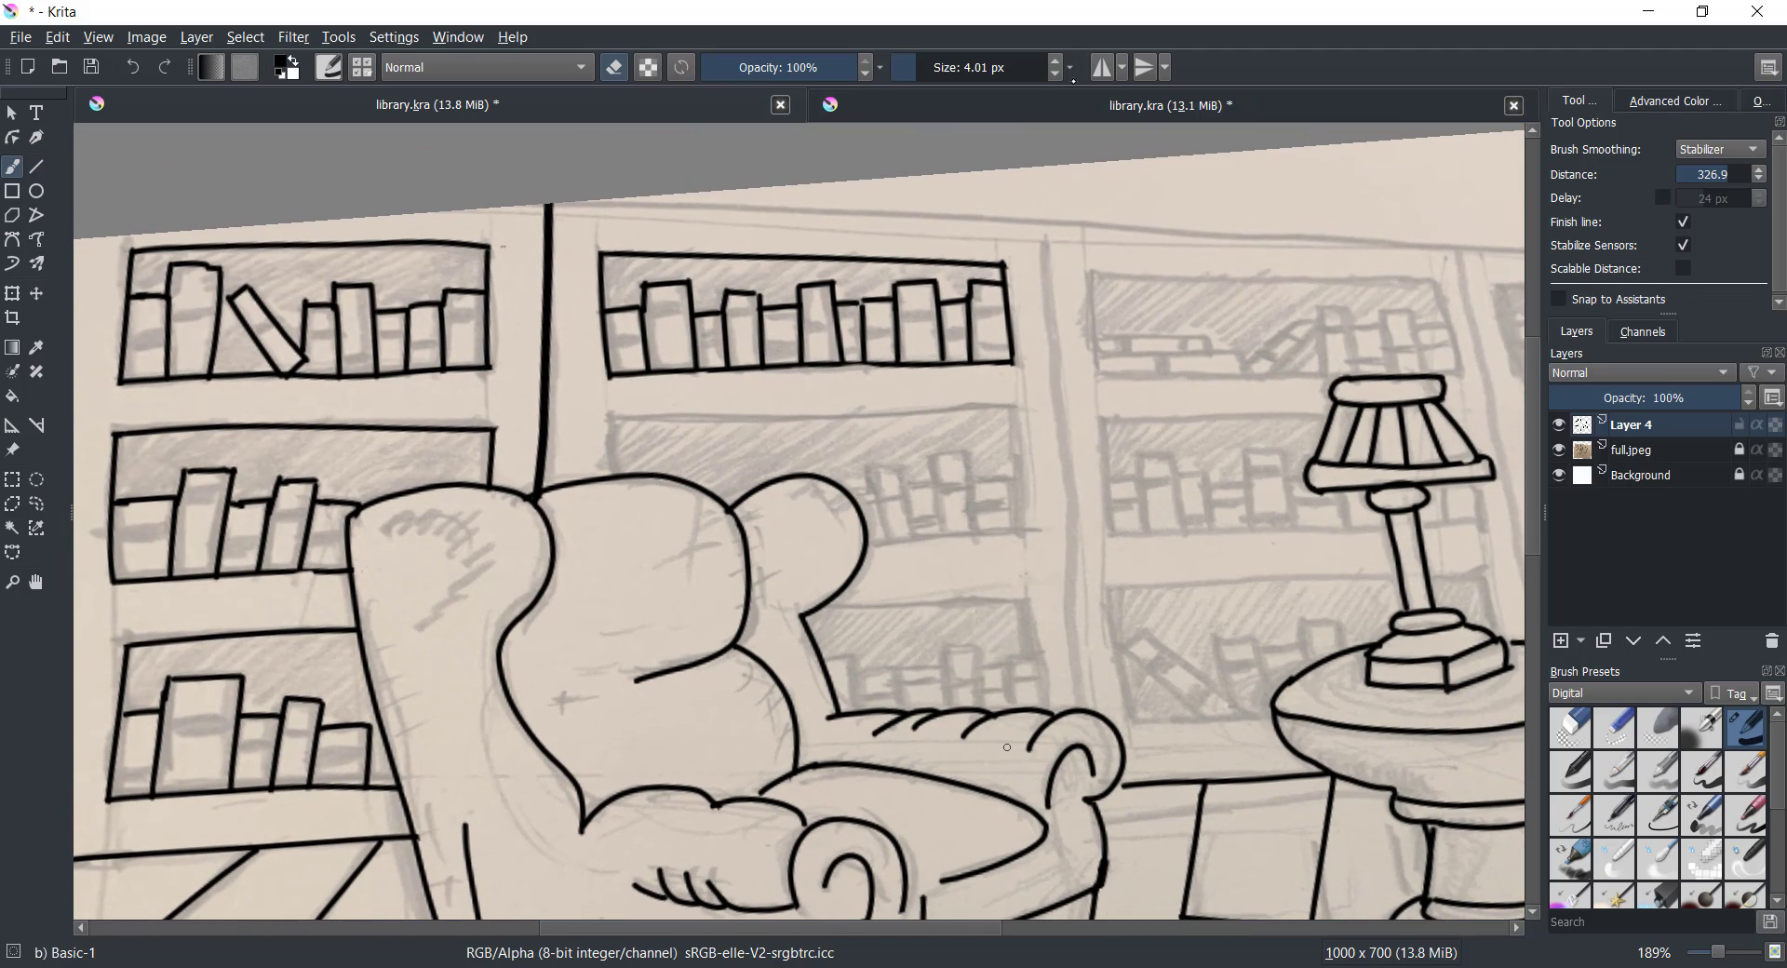
key(bracketleft)
key(bracketleft)
drag(609, 415, 614, 479)
mouse_move(609, 418)
mouse_down()
mouse_move(1017, 407)
mouse_move(1017, 517)
mouse_up()
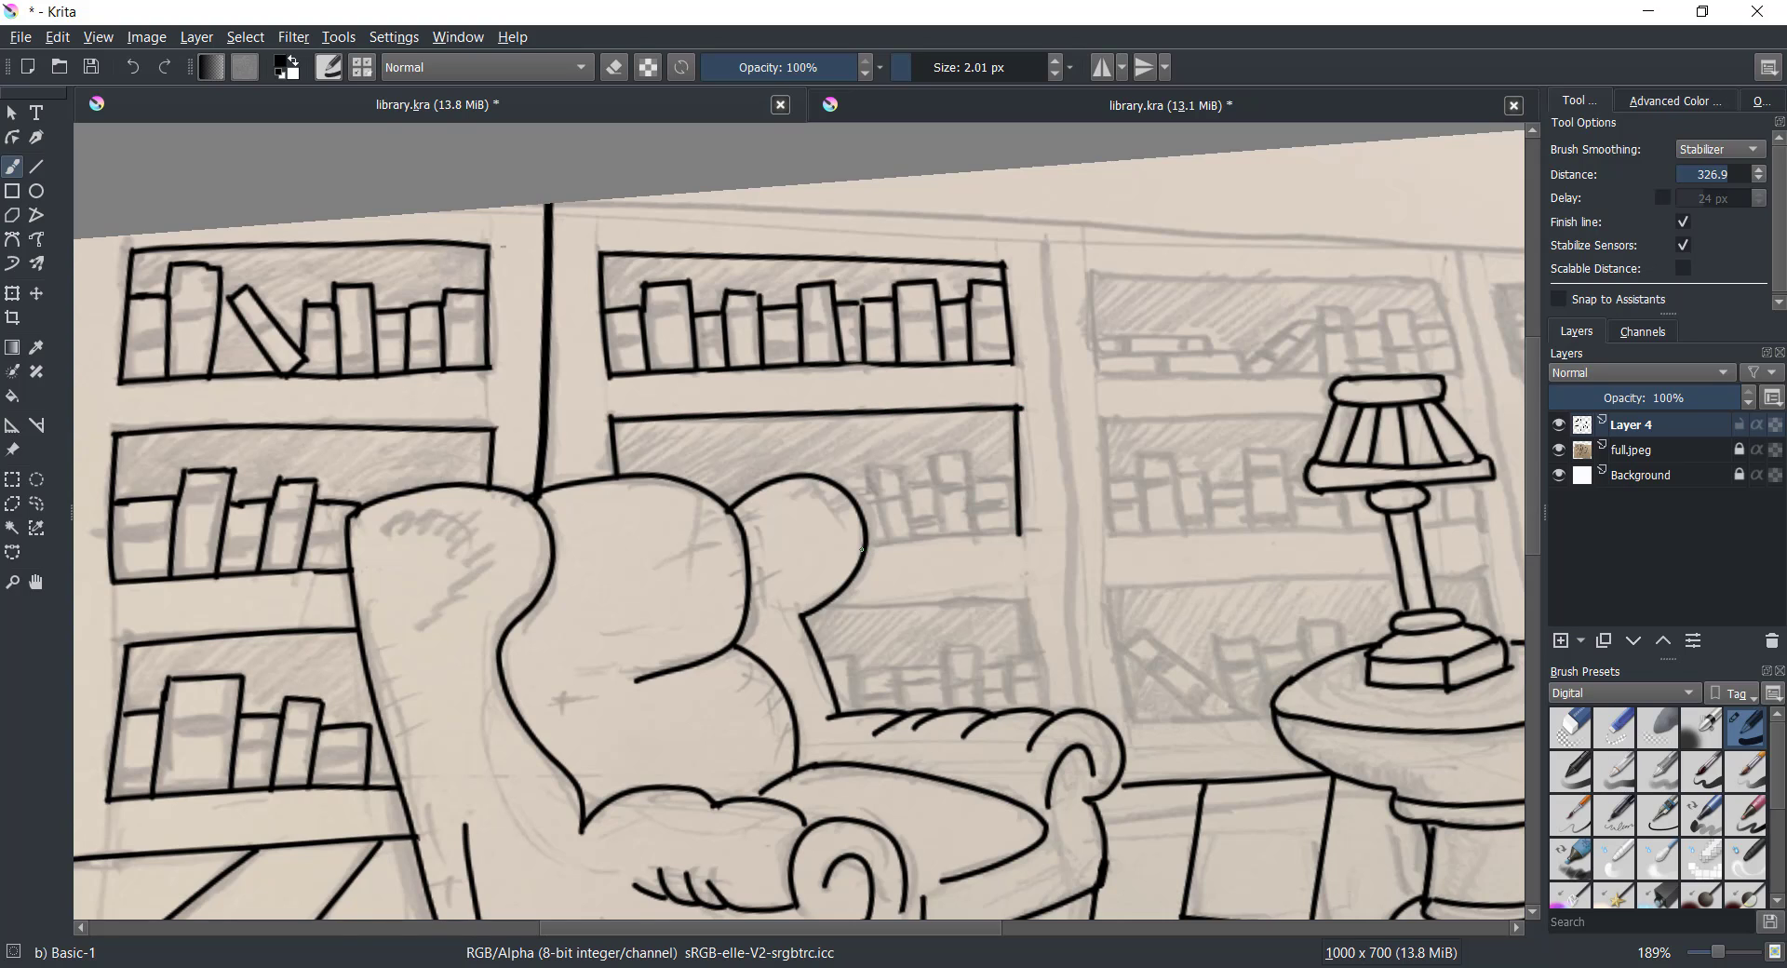
drag(861, 549, 1039, 535)
mouse_move(972, 482)
mouse_down()
mouse_move(1014, 480)
mouse_move(970, 538)
mouse_up()
Ink two books peeking behind the chair back and switch to a 4 px eraser
mouse_move(929, 457)
mouse_down()
mouse_move(968, 454)
mouse_move(937, 535)
mouse_up()
mouse_move(901, 470)
mouse_down()
mouse_move(909, 552)
mouse_move(909, 465)
mouse_move(876, 554)
mouse_up()
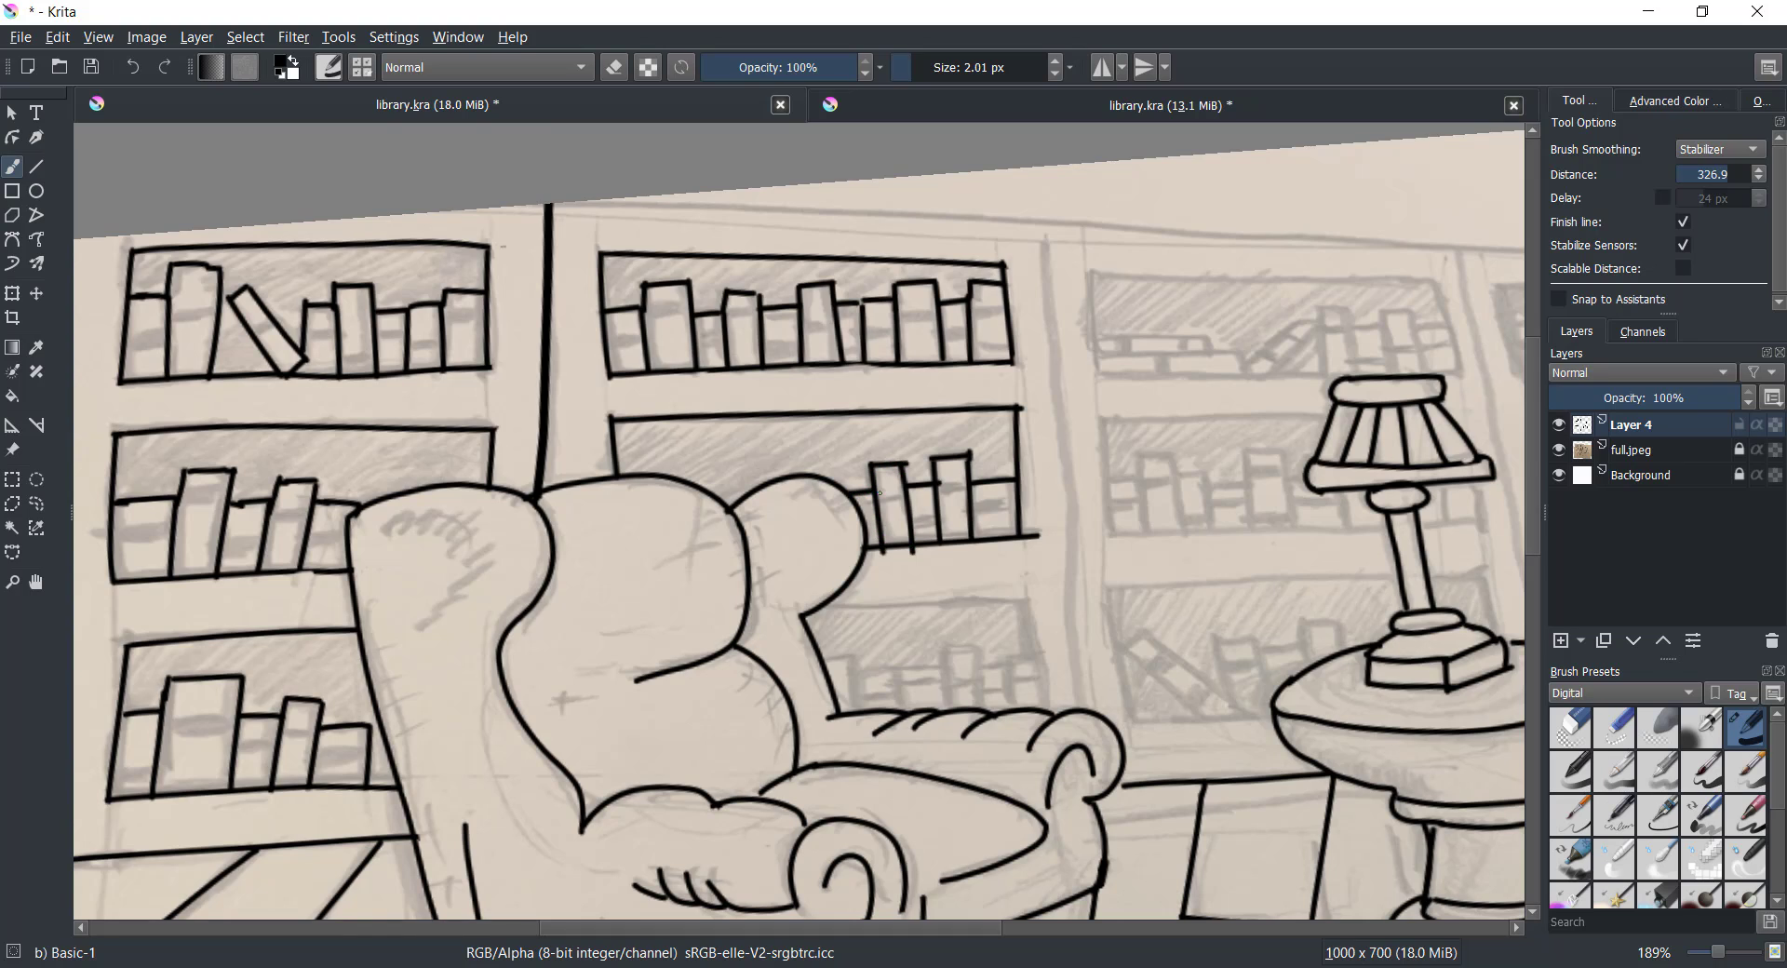
click(1054, 59)
click(1054, 60)
key(e)
At 2 px, join the armrest to the table line and ink the low shelf top and books
scroll(616, 412, up, 3)
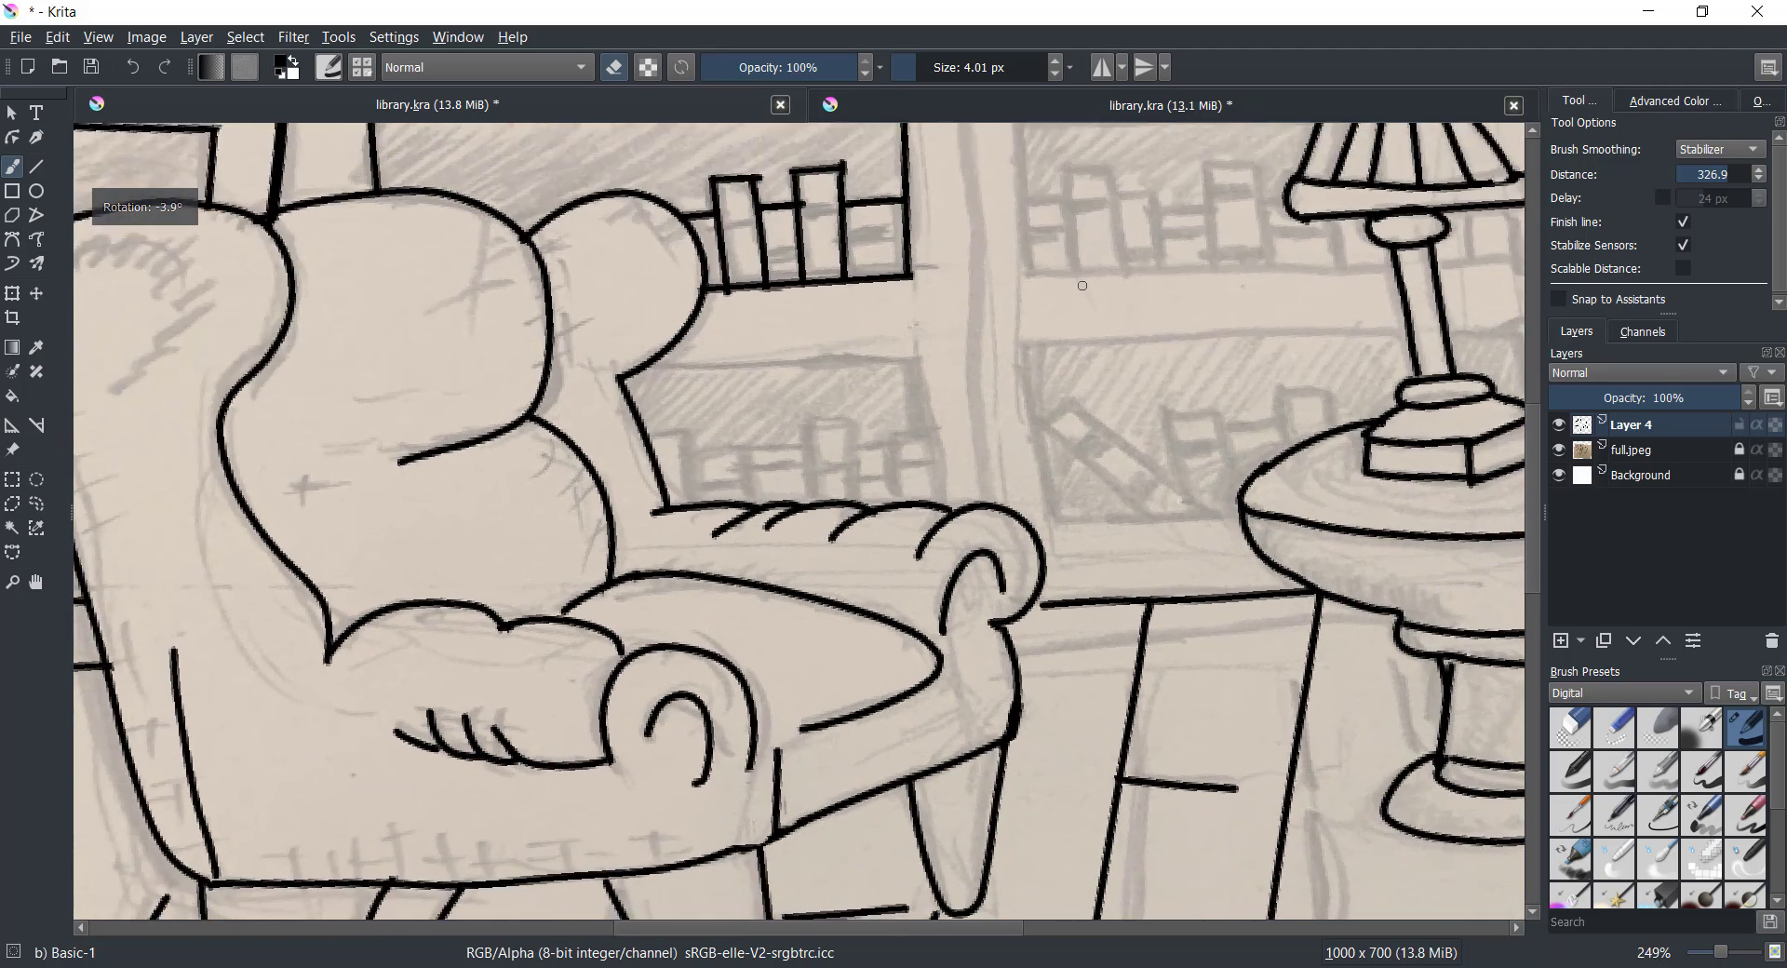
click(1057, 78)
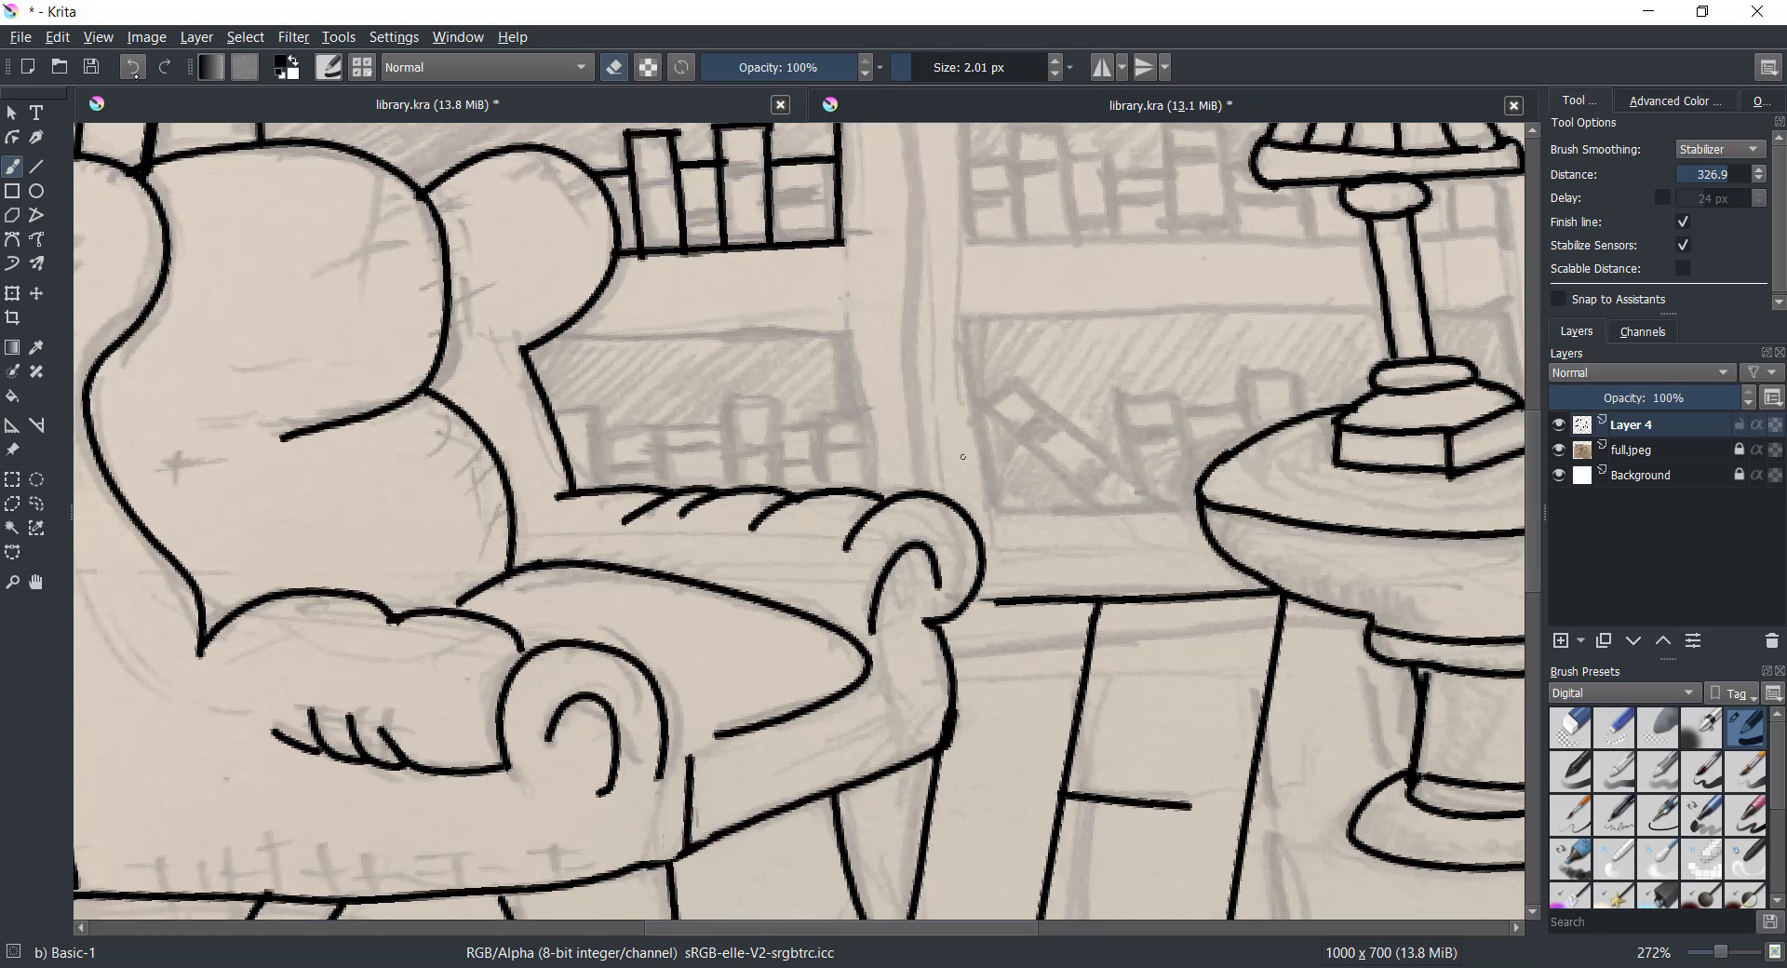
drag(977, 603, 996, 601)
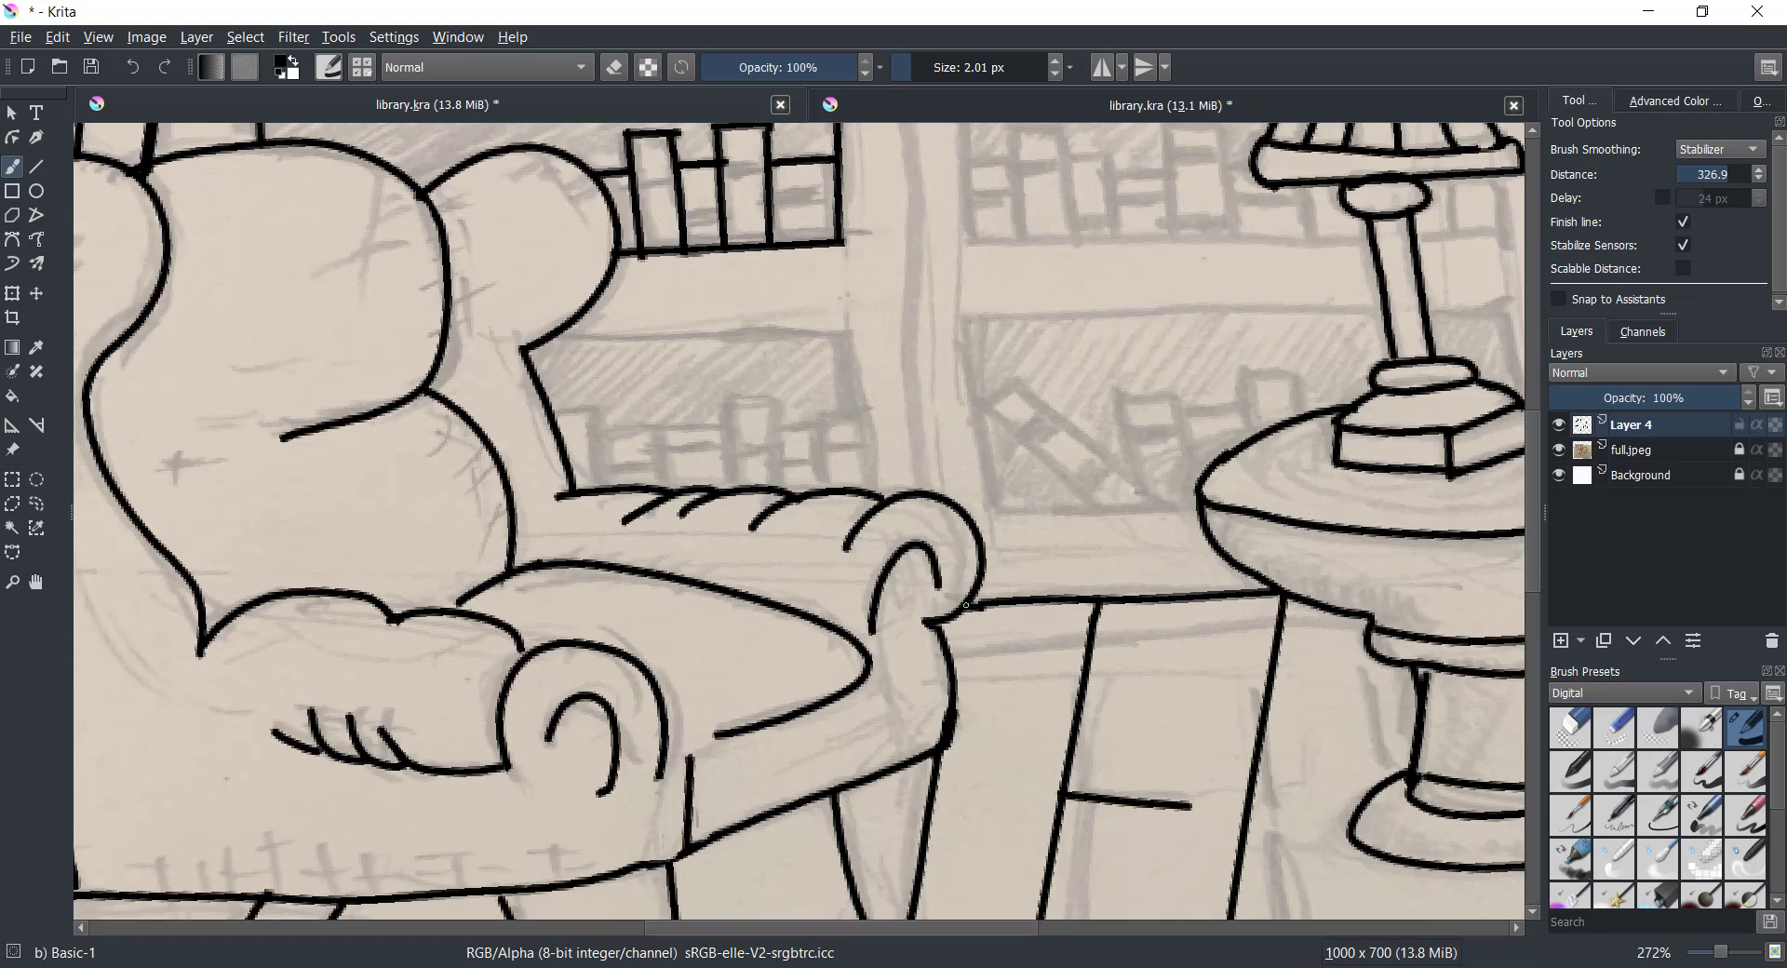
mouse_move(551, 339)
mouse_down()
mouse_move(842, 333)
mouse_move(867, 486)
mouse_up()
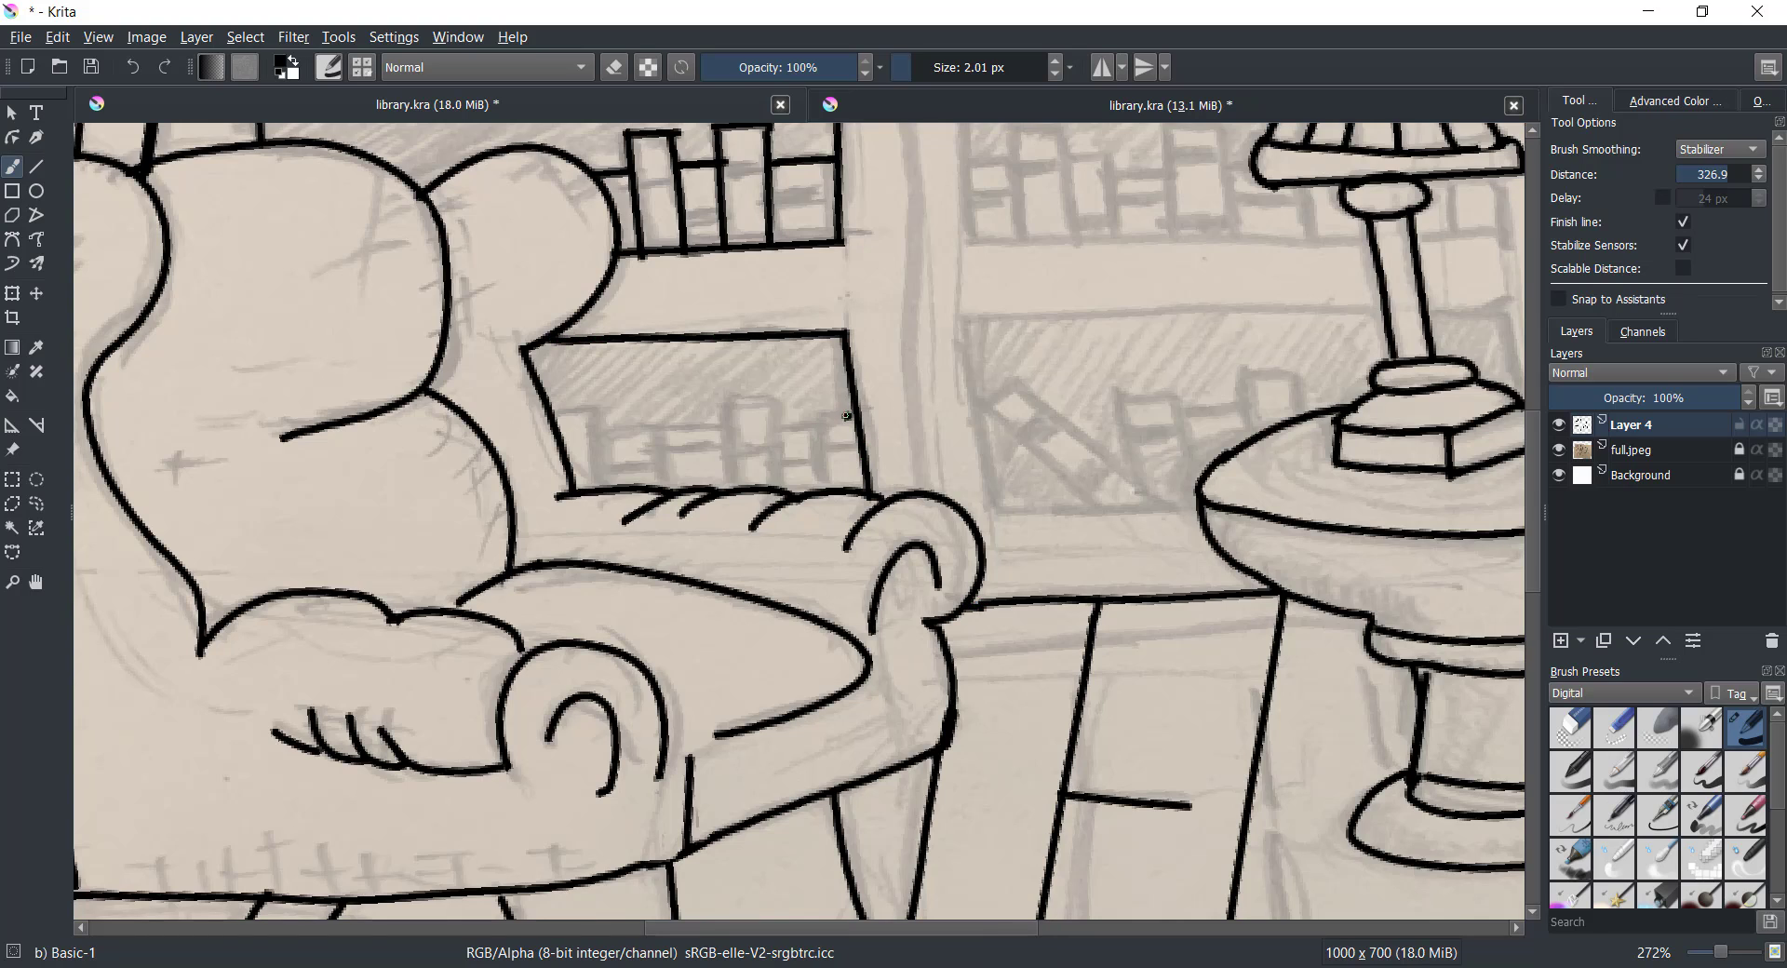
drag(846, 415, 821, 490)
mouse_move(819, 427)
mouse_down()
mouse_move(773, 430)
mouse_move(772, 490)
mouse_up()
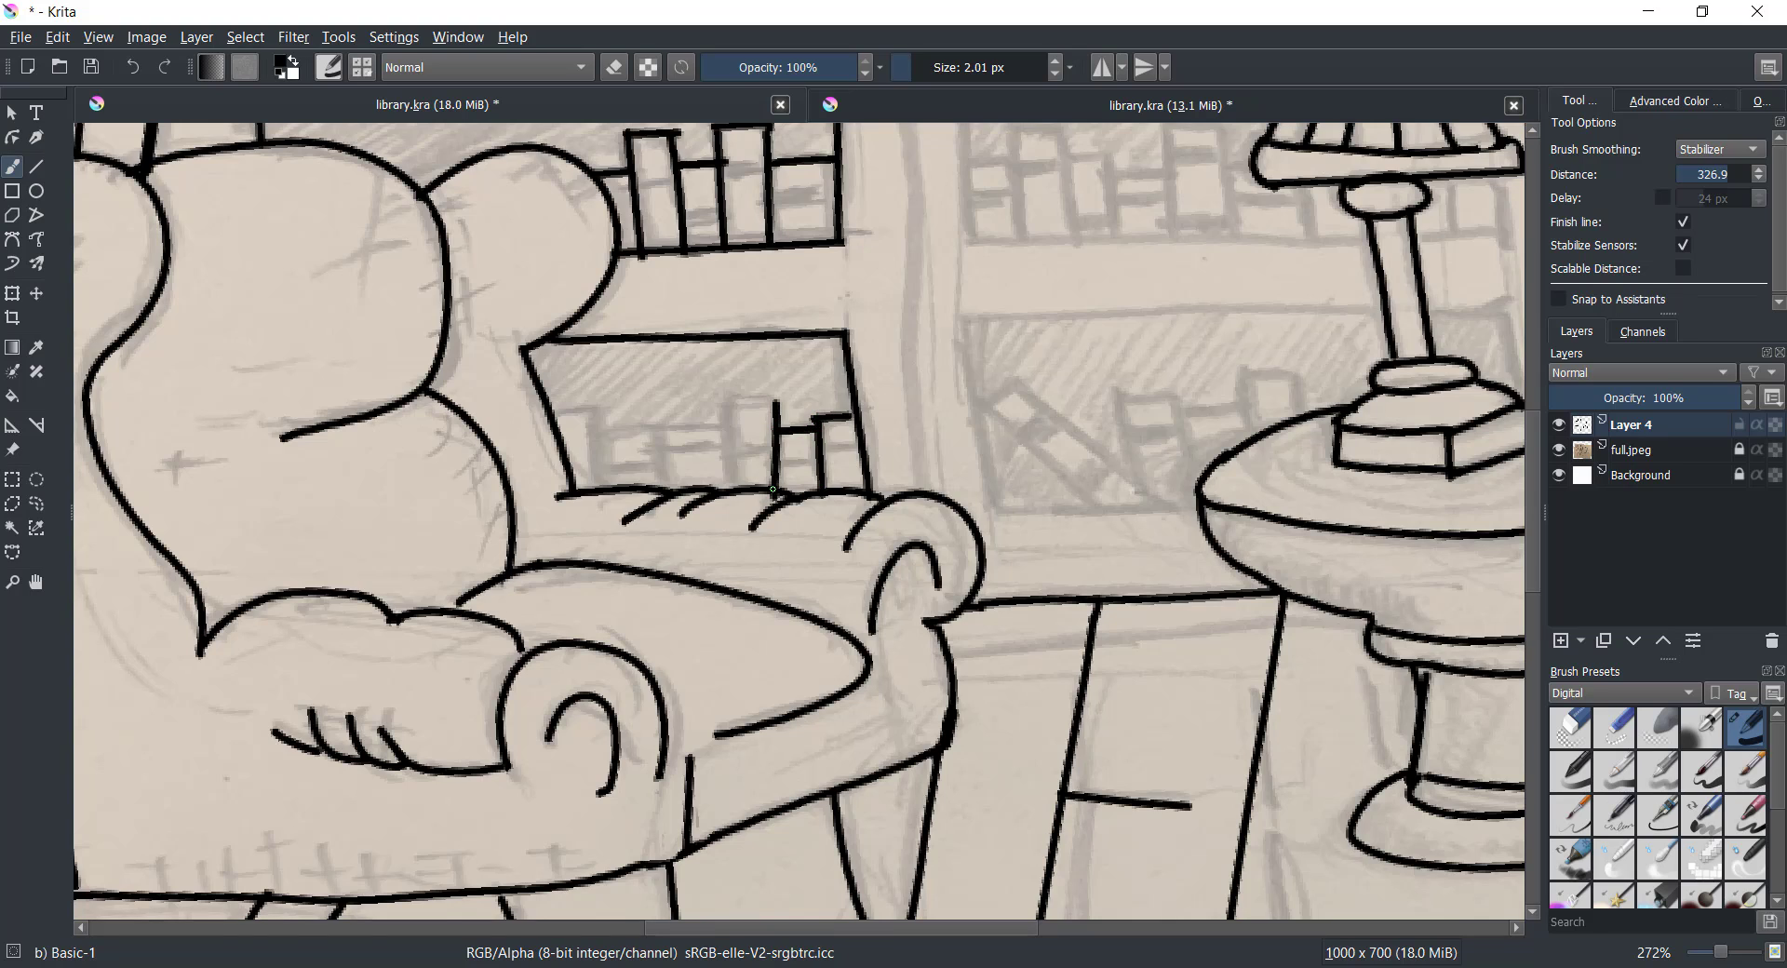
mouse_move(730, 402)
mouse_down()
mouse_move(775, 401)
mouse_move(729, 490)
mouse_move(657, 431)
mouse_move(662, 490)
mouse_up()
Ink the posts and crossbar below the armrest and finish the armrest line with a thicker brush
mouse_move(656, 431)
mouse_down()
mouse_move(596, 430)
mouse_move(598, 489)
mouse_up()
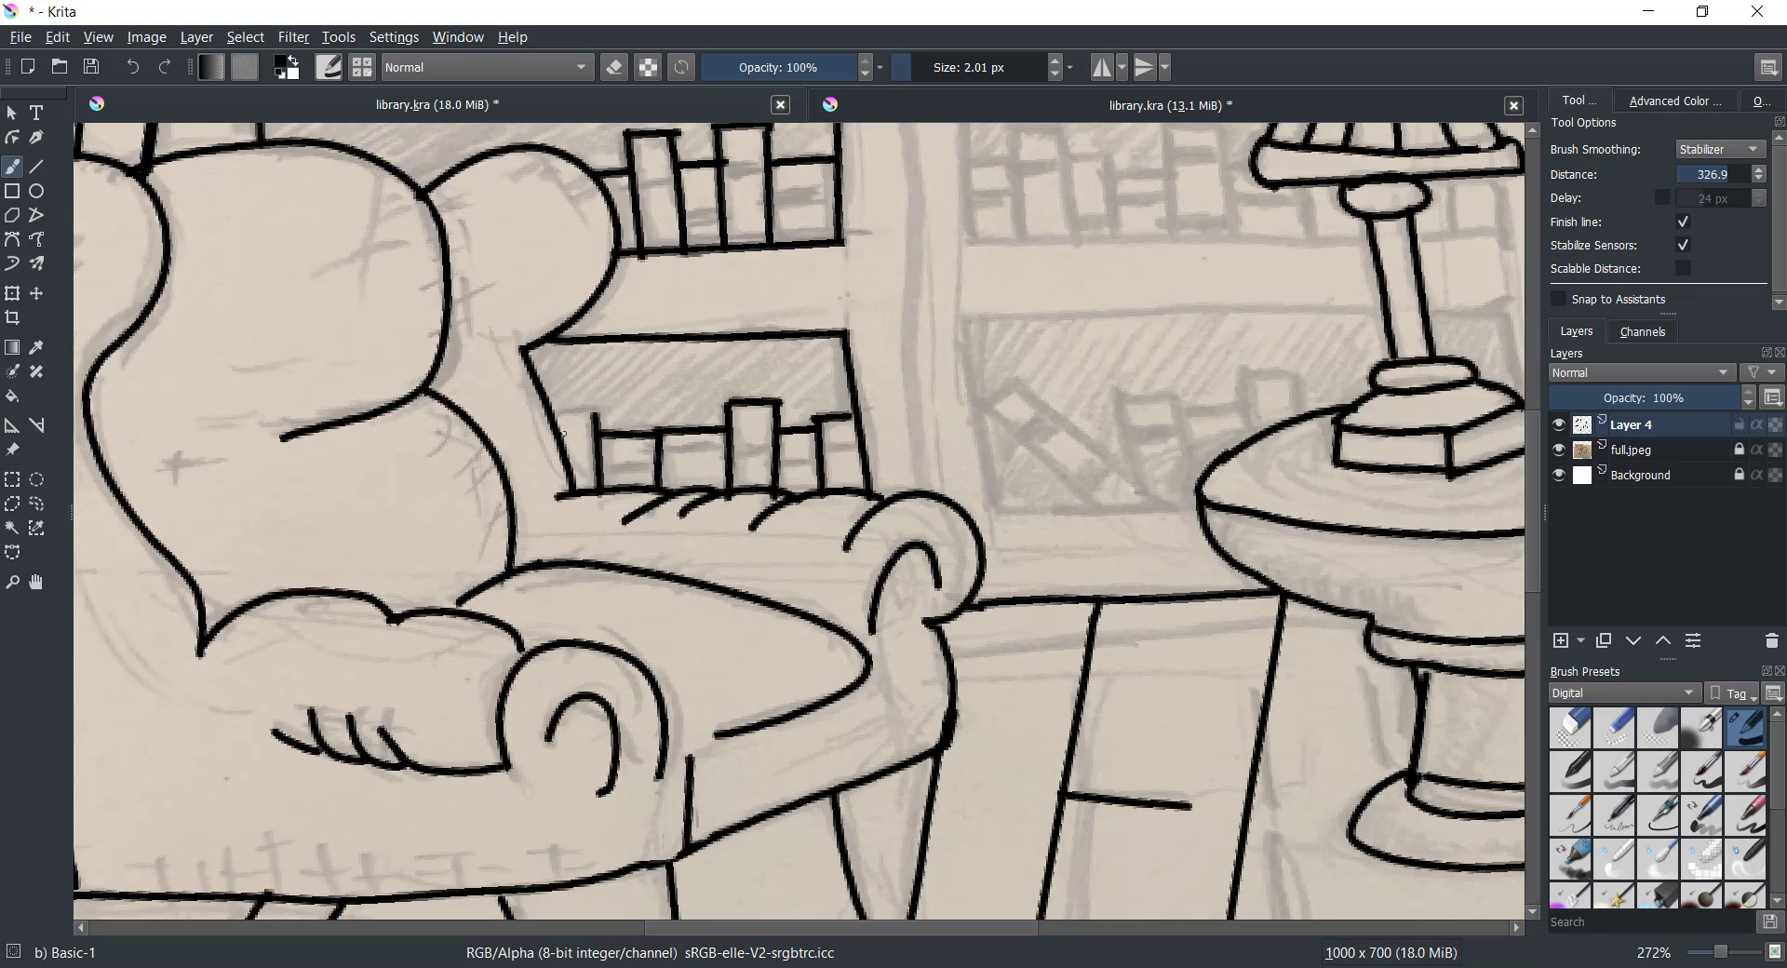
drag(551, 410, 582, 410)
click(1054, 61)
drag(775, 500, 777, 502)
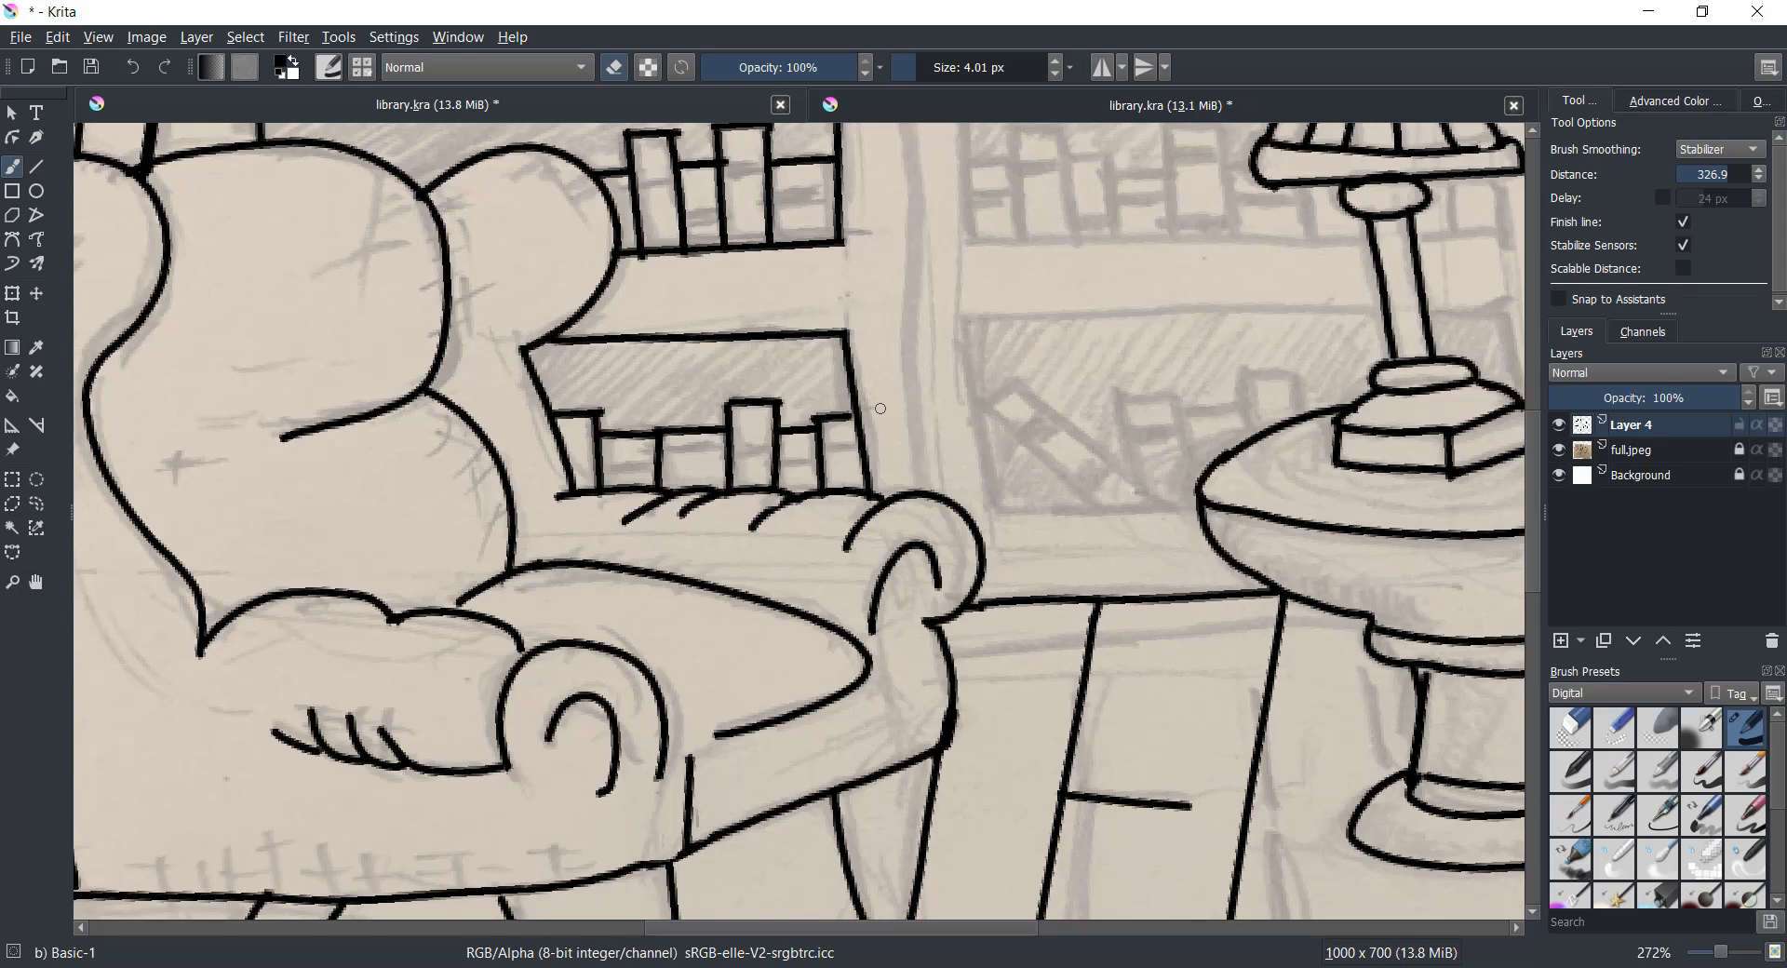
Ink a thick vertical divider beside the bookcase down to the armchair, erasing its bottom tip
scroll(880, 407, down, 3)
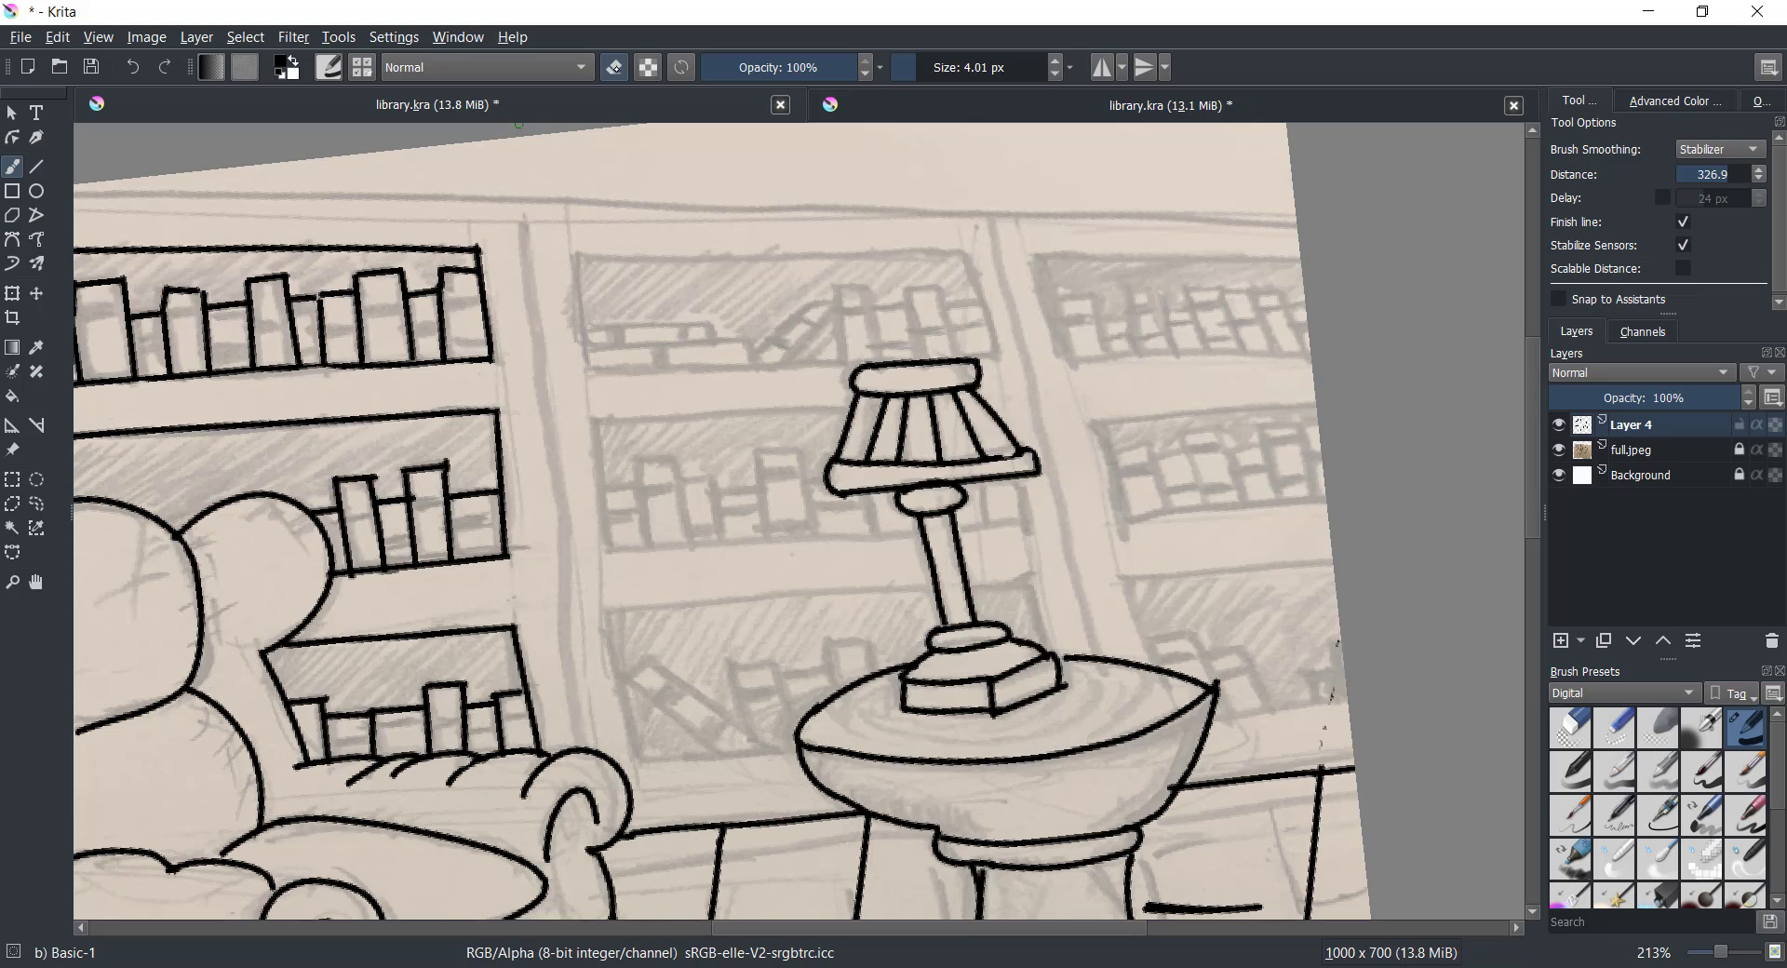
drag(525, 219, 582, 763)
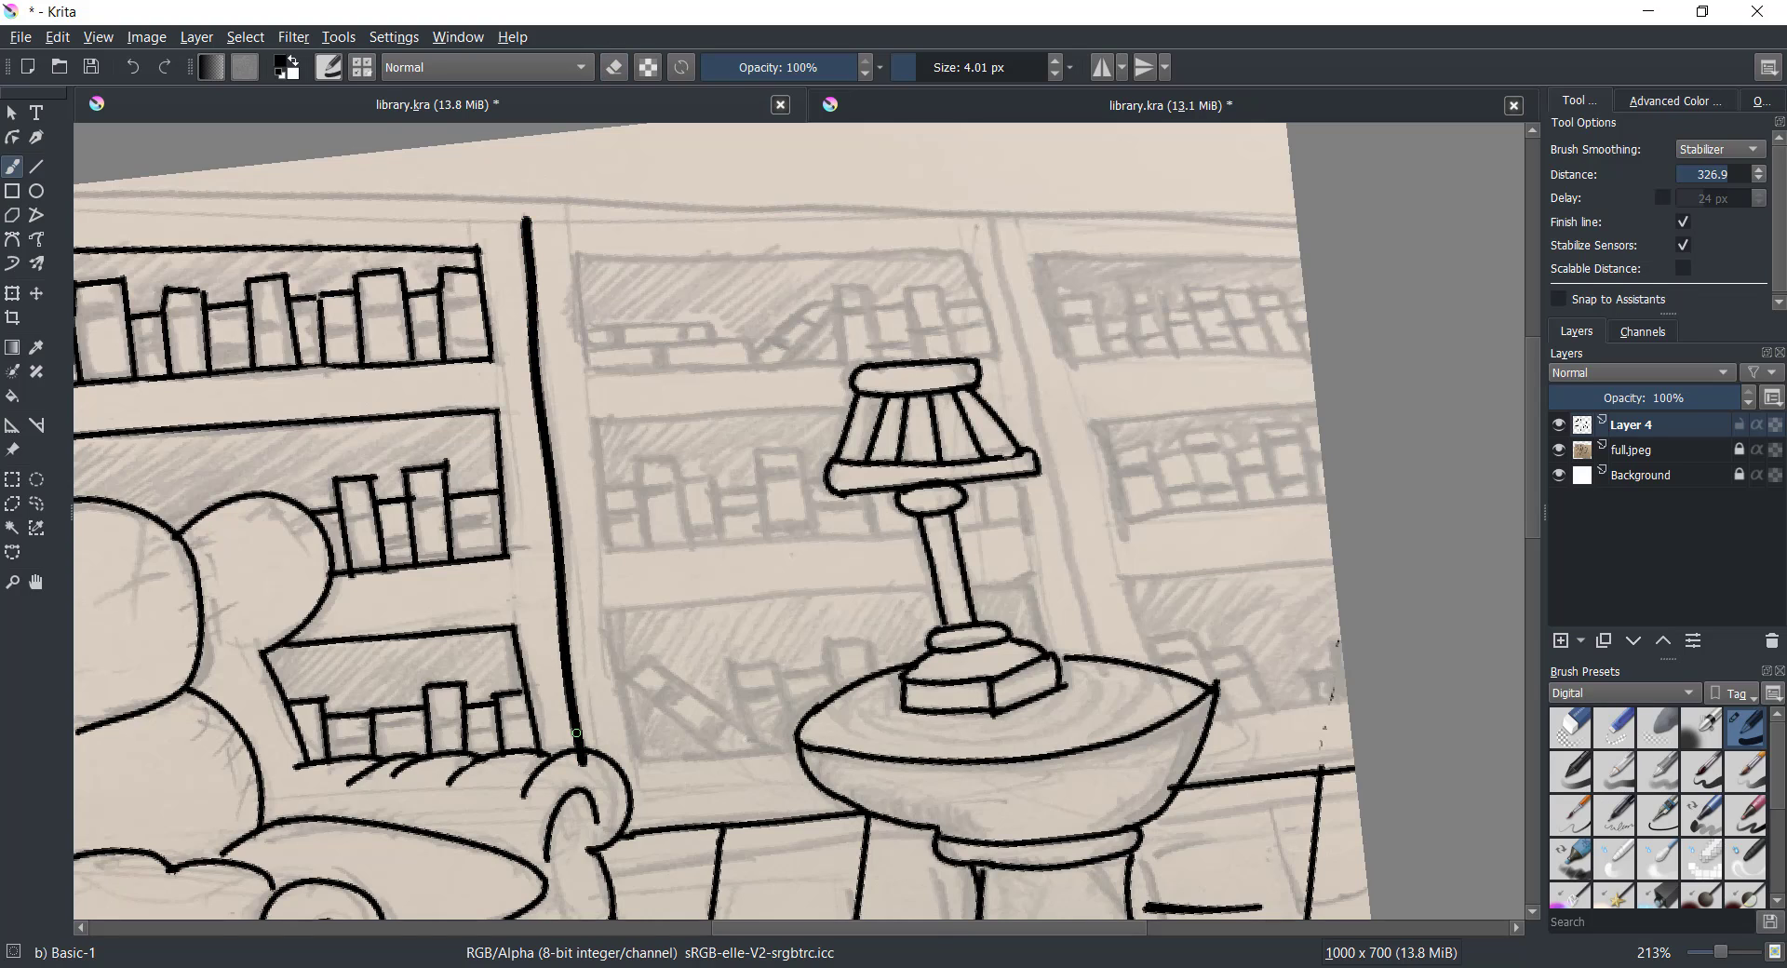
click(132, 66)
drag(524, 220, 588, 794)
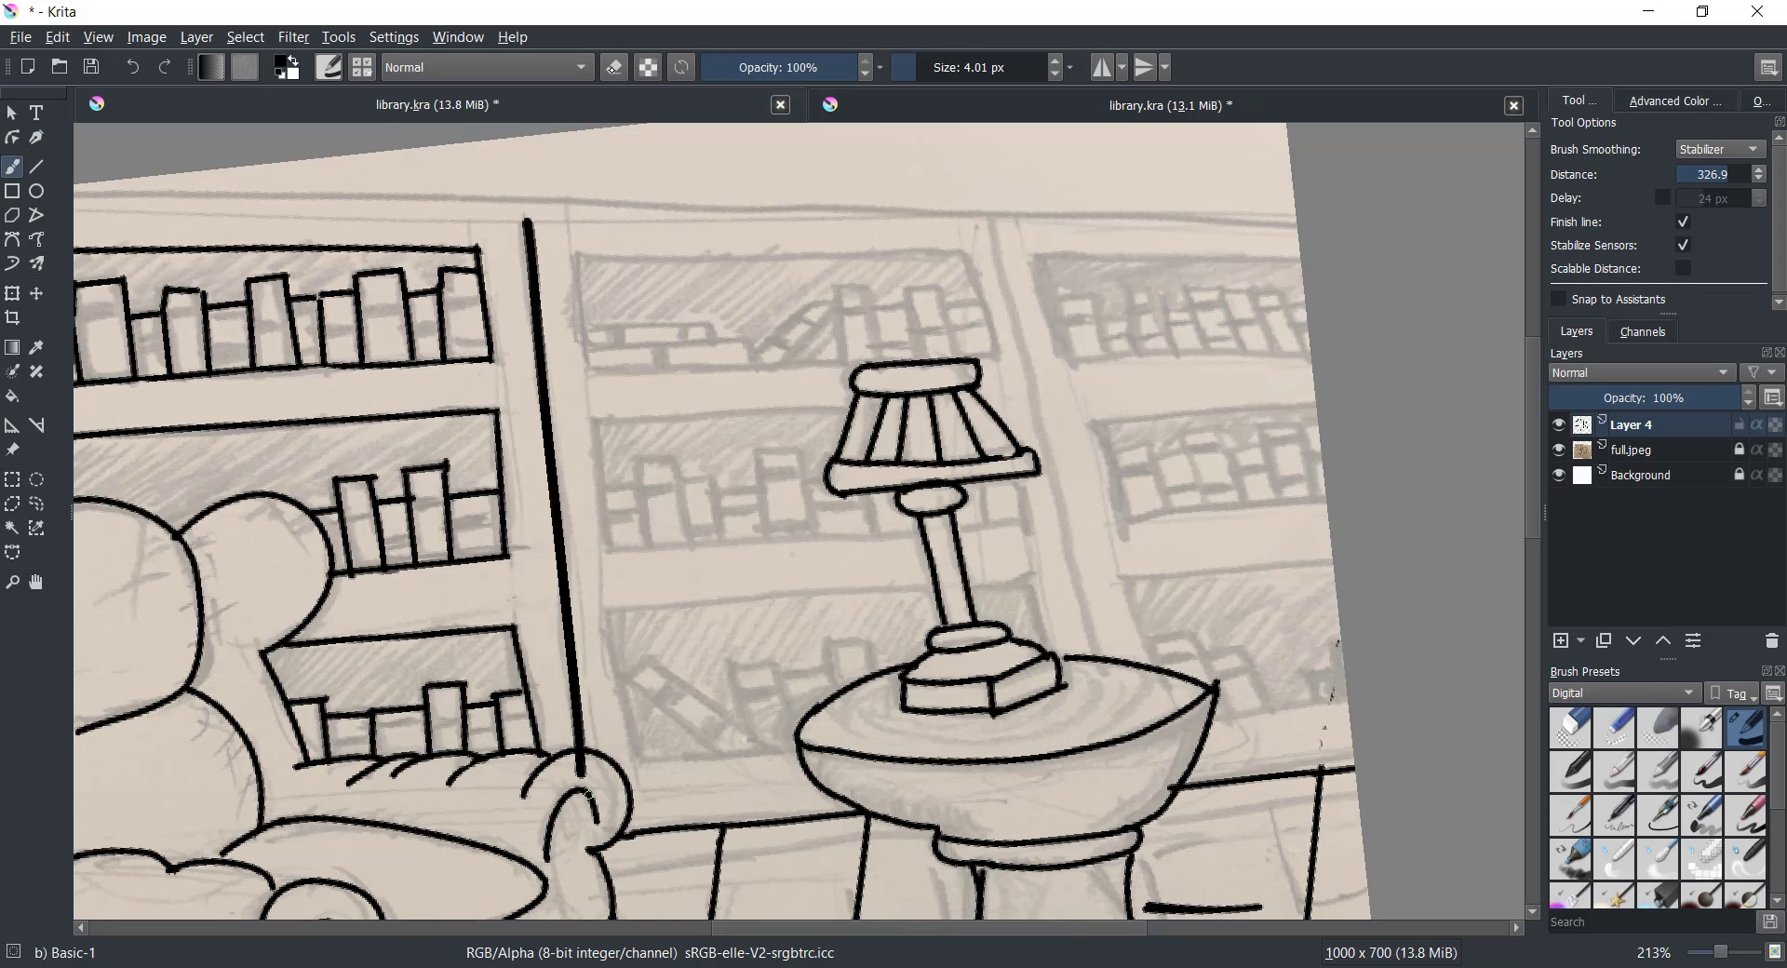
key(e)
drag(586, 781, 584, 760)
At 2.01 px brush size, ink the middle bookcase's left side and top shelf line
scroll(585, 734, down, 5)
scroll(933, 833, up, 5)
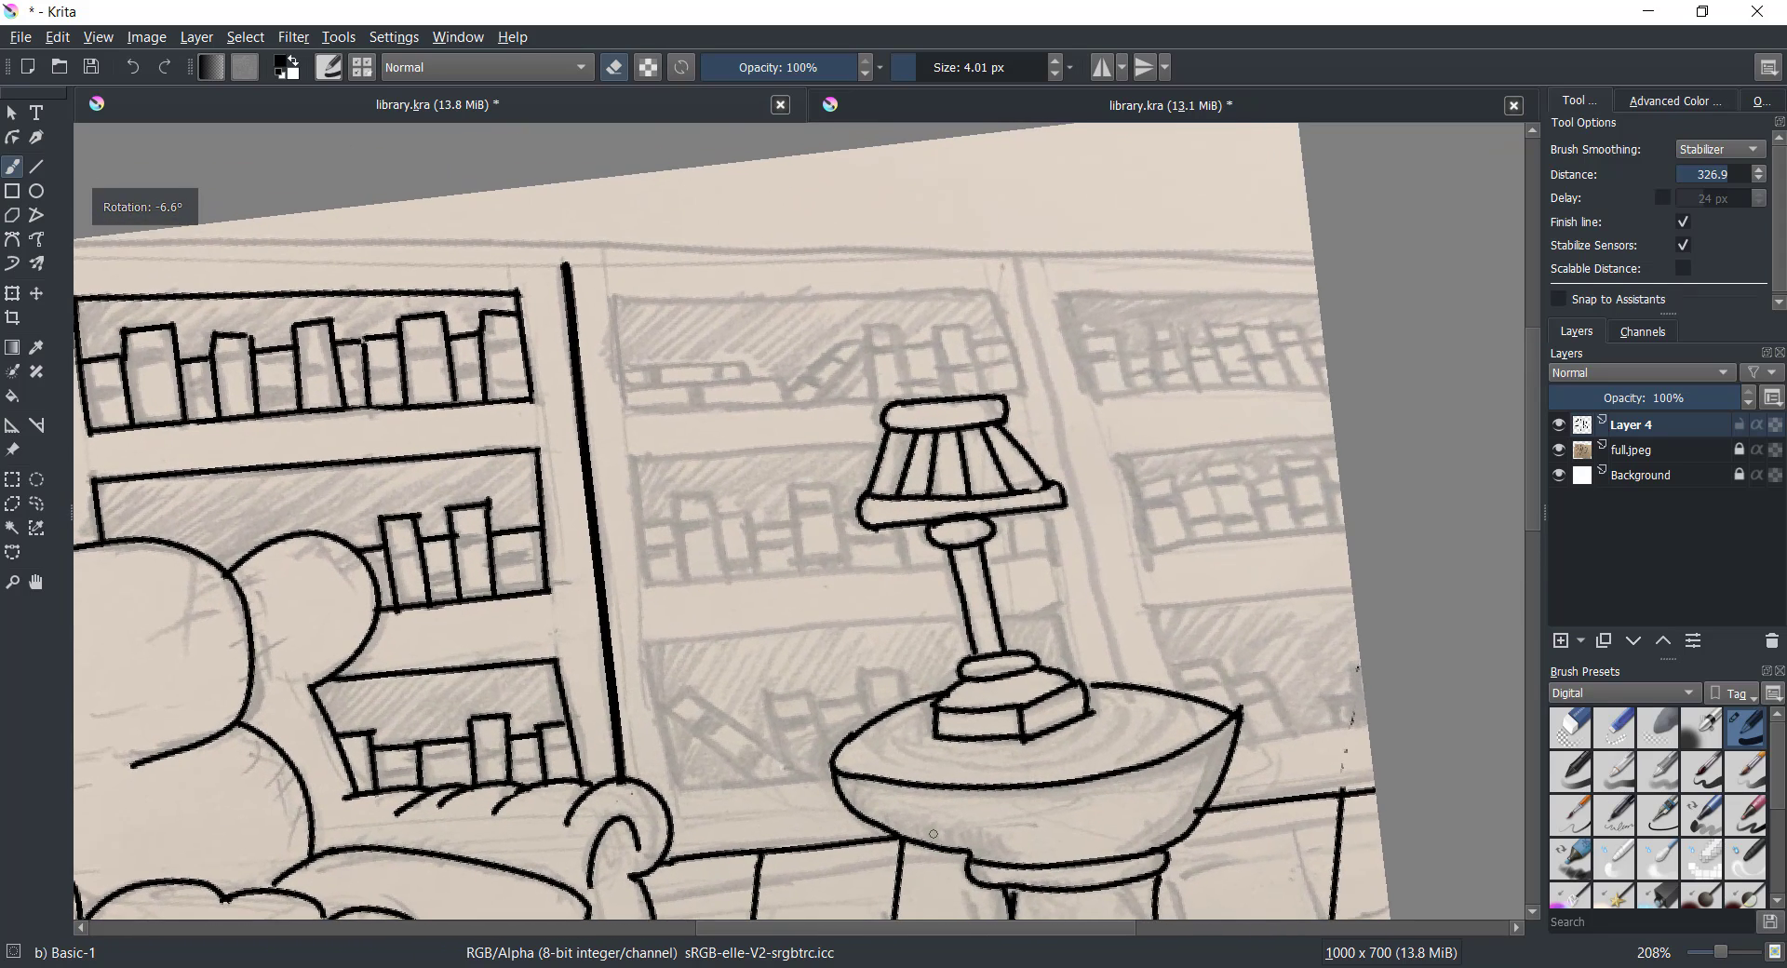
click(1055, 73)
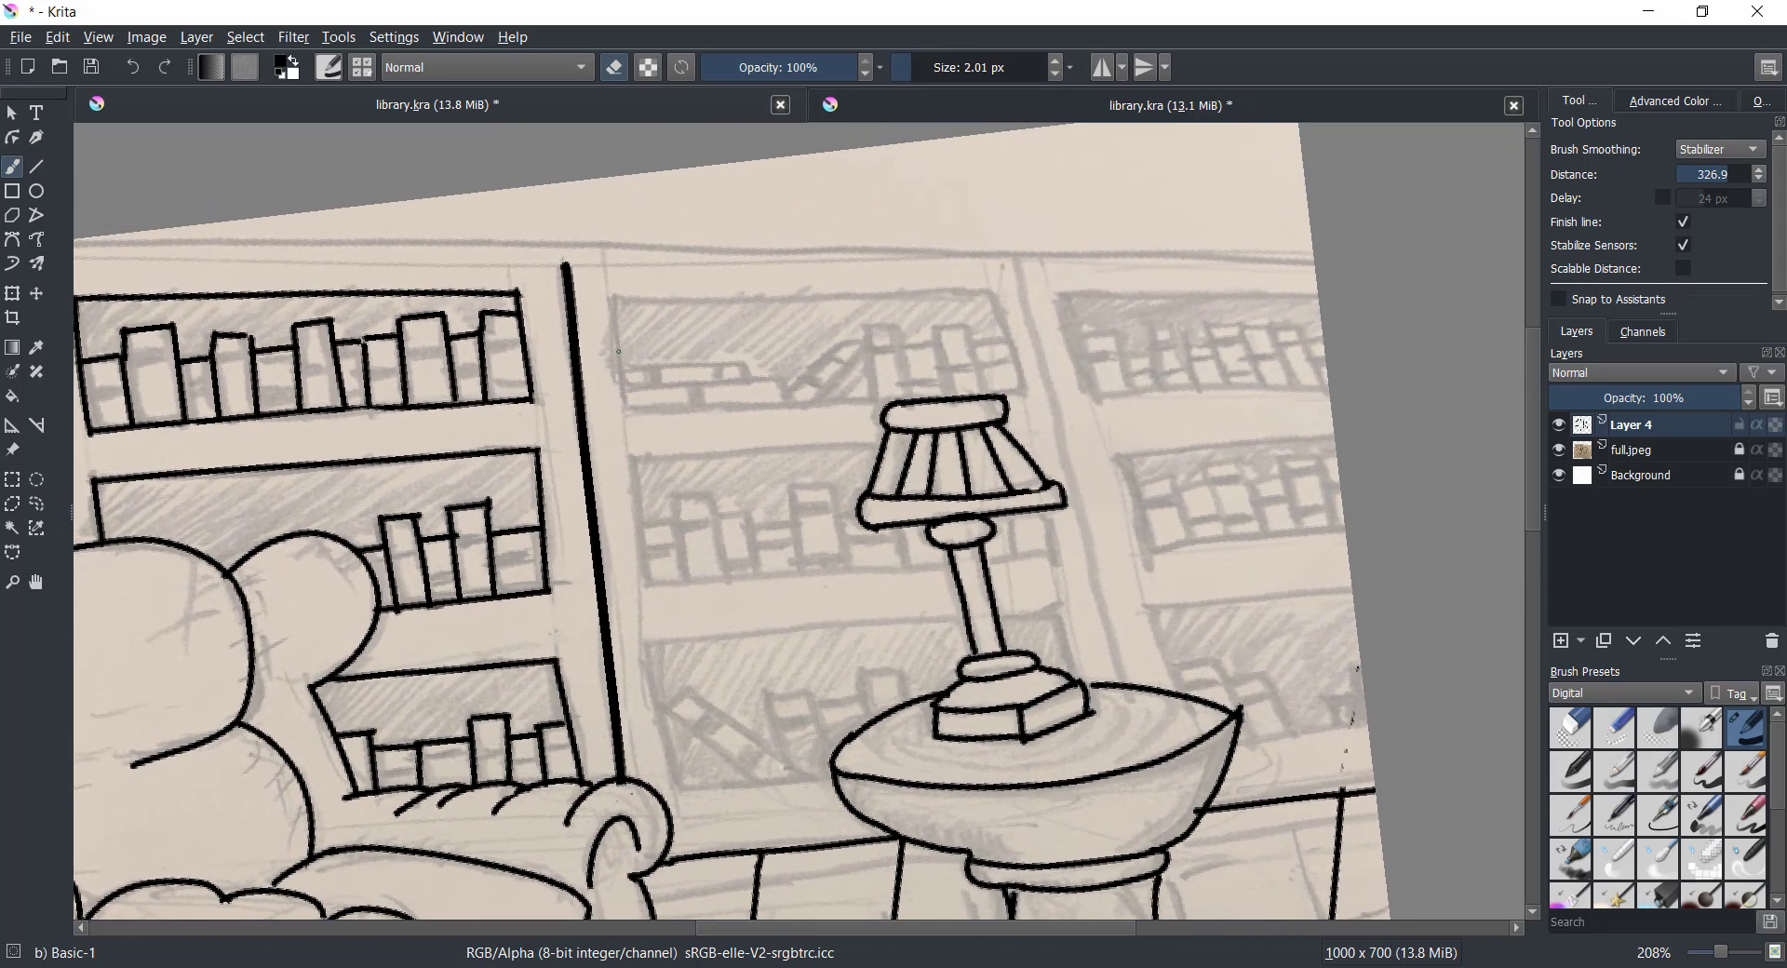
mouse_move(611, 293)
mouse_down()
mouse_move(623, 392)
mouse_move(1031, 397)
mouse_up()
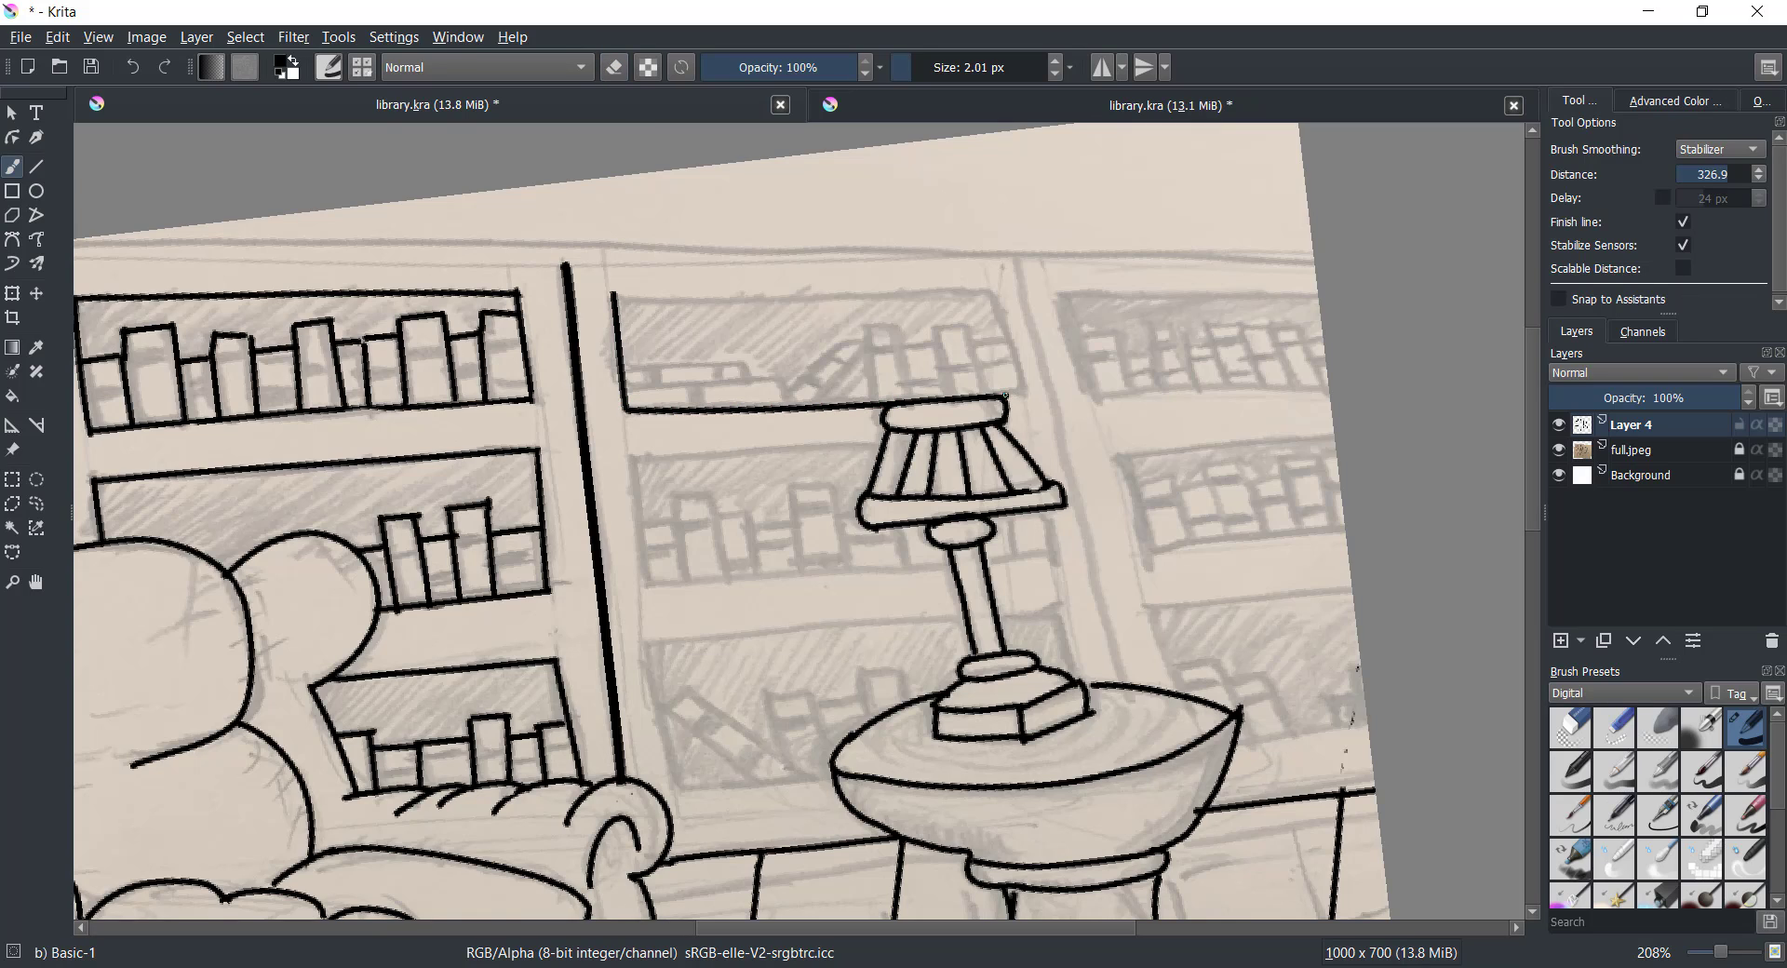
drag(611, 298, 1019, 286)
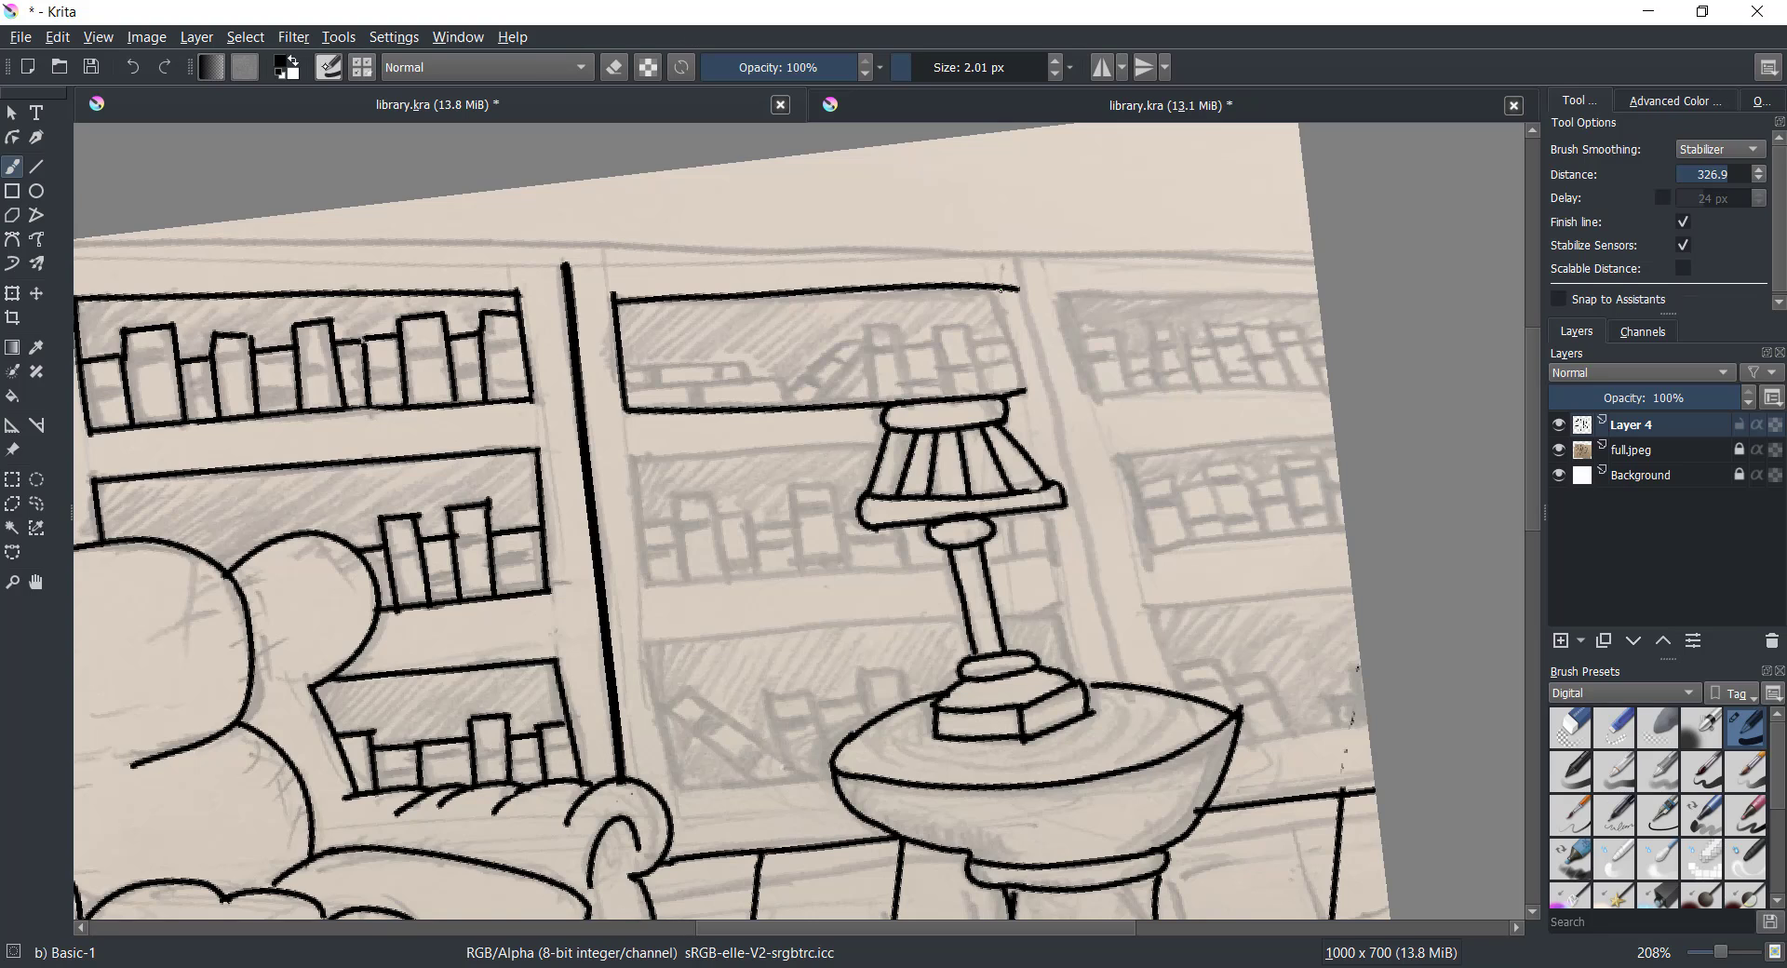
key(ctrl+z)
mouse_move(614, 300)
mouse_down()
mouse_move(1009, 290)
mouse_move(1022, 403)
mouse_up()
Ink the lower shelf lines behind the lamp with their left edges and closed right end
drag(638, 462, 876, 446)
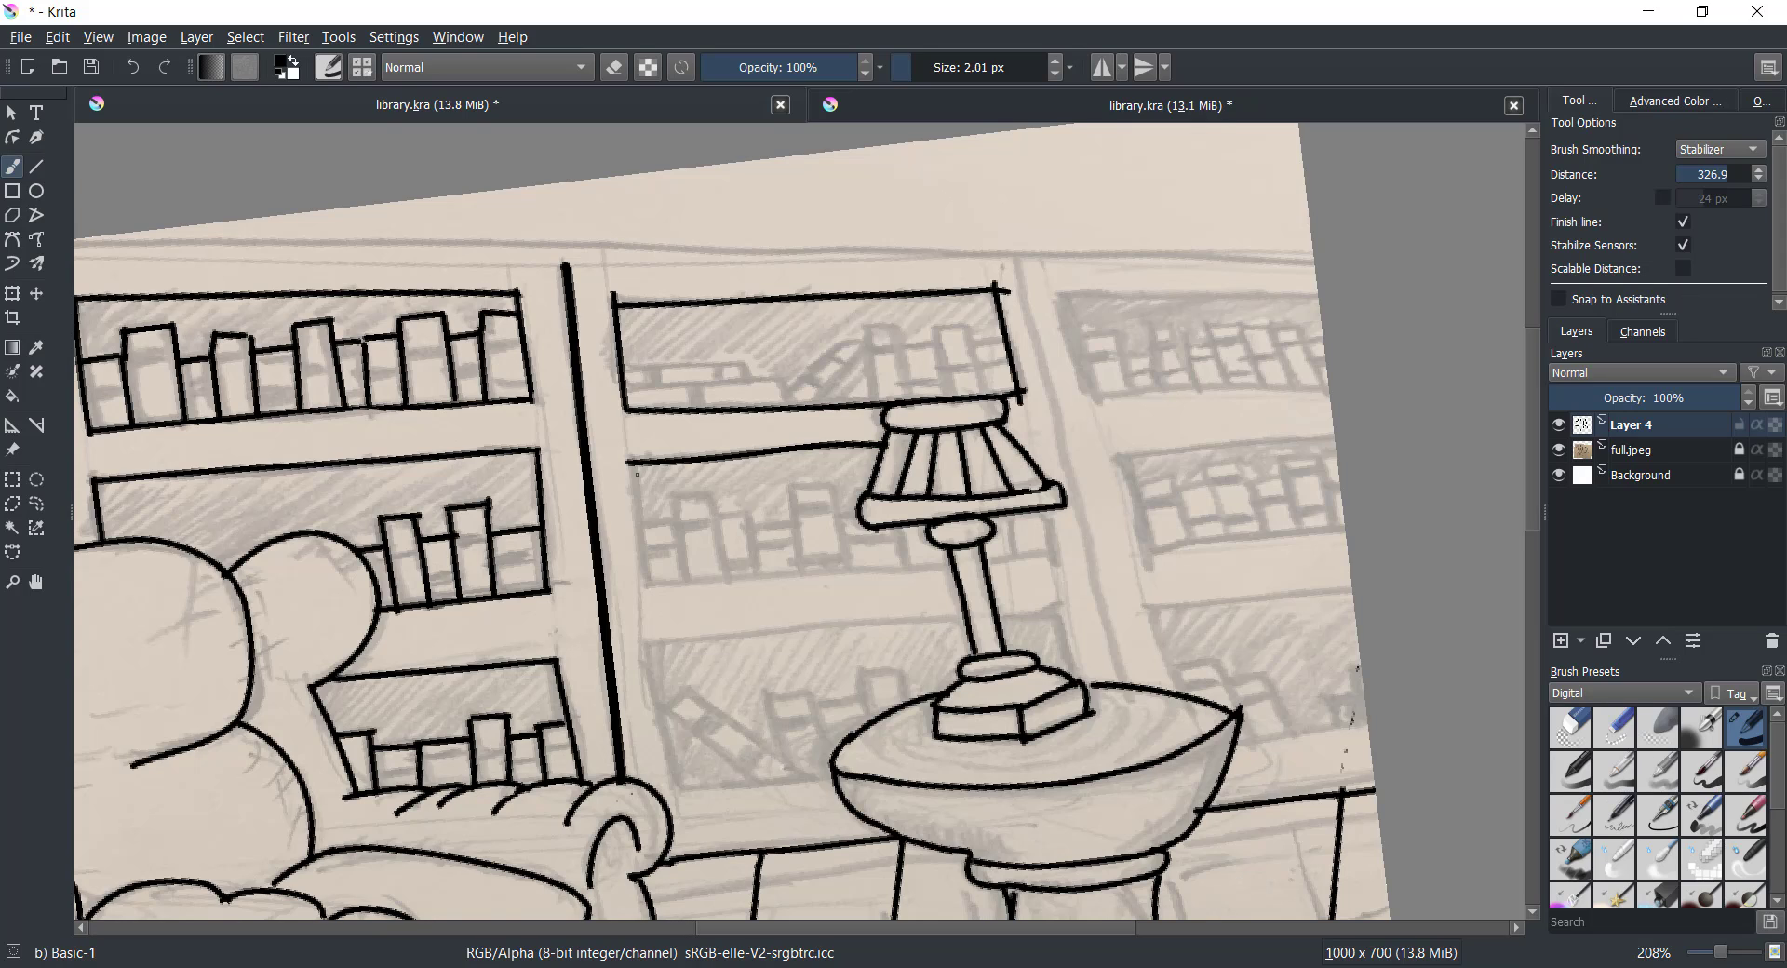
mouse_move(633, 462)
mouse_down()
mouse_move(642, 591)
mouse_move(951, 565)
mouse_up()
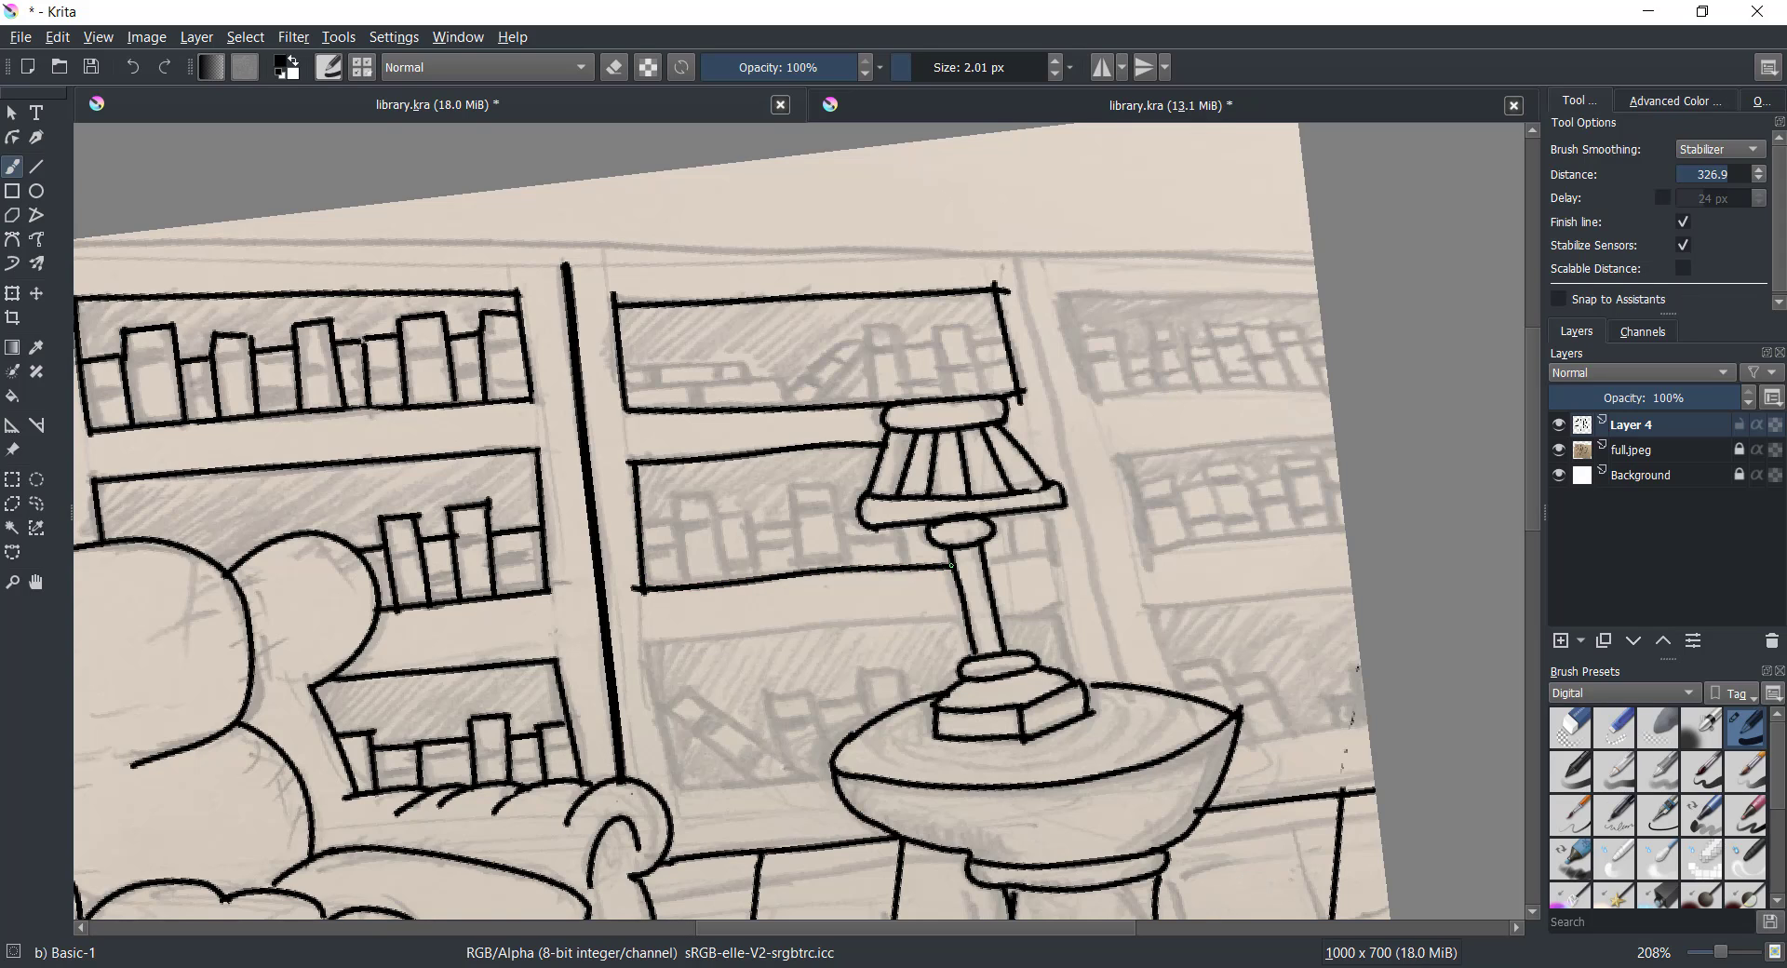
key(ctrl+z)
mouse_move(643, 589)
mouse_down()
mouse_move(1066, 559)
mouse_move(1045, 555)
mouse_up()
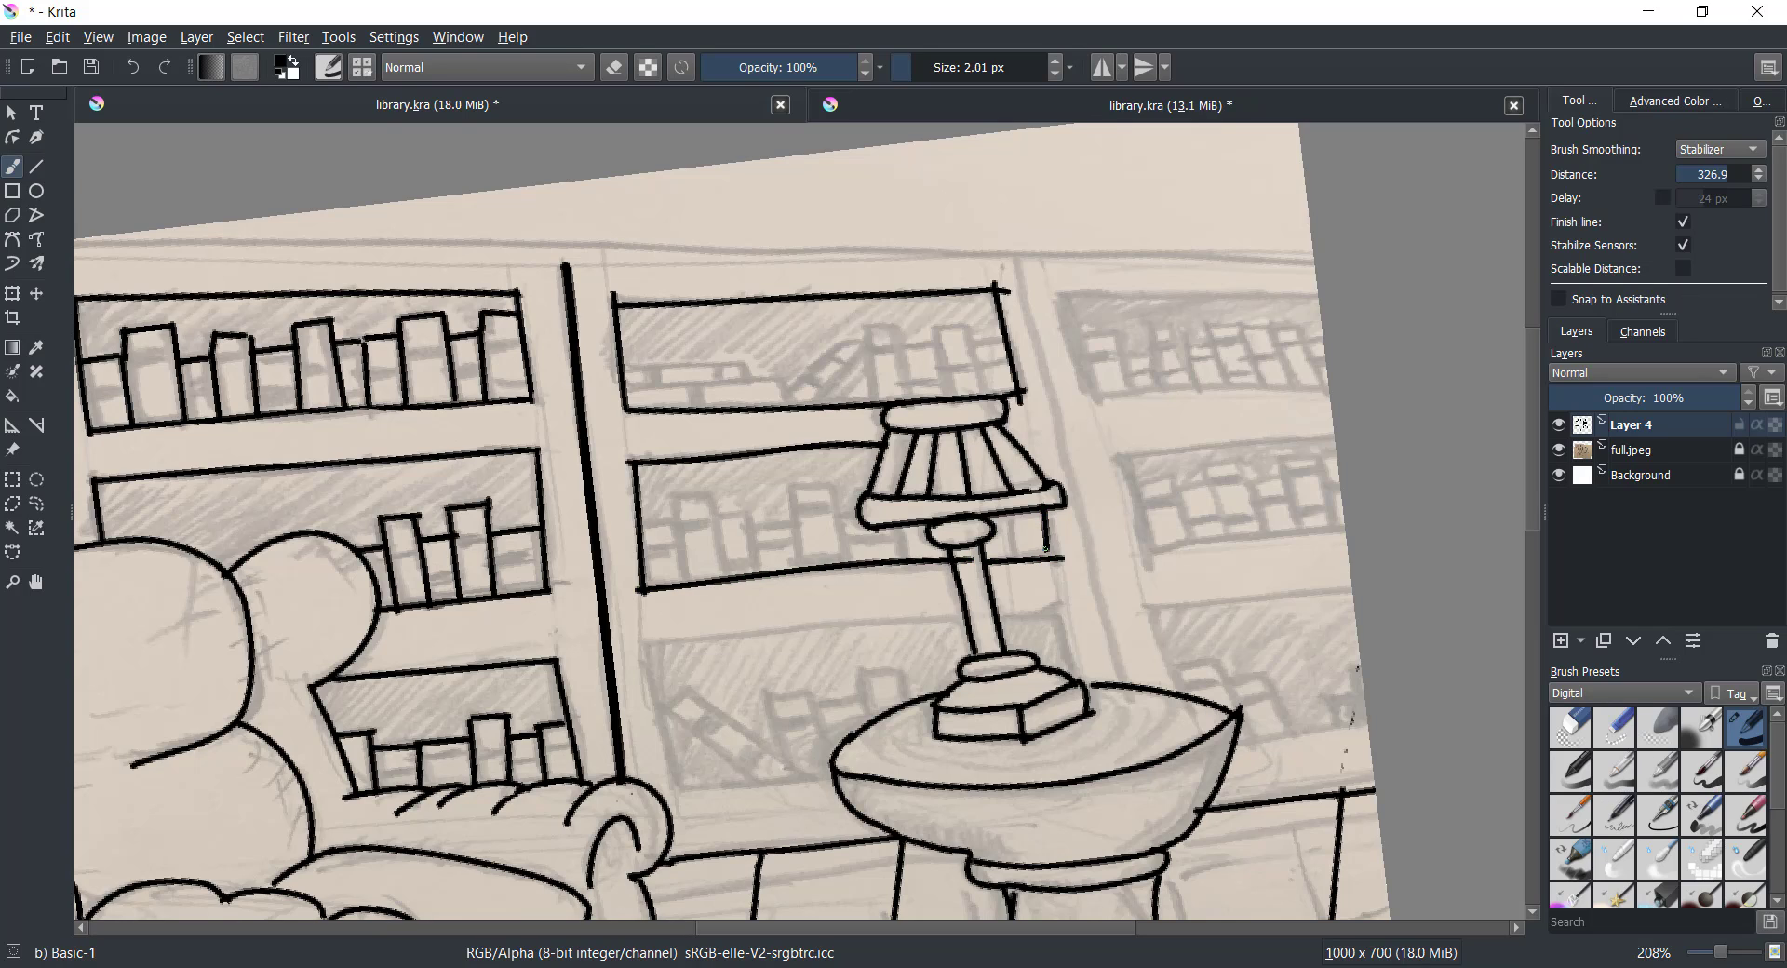
drag(1057, 618, 1073, 671)
drag(642, 644, 1080, 615)
mouse_move(647, 644)
mouse_down()
mouse_move(683, 804)
mouse_move(835, 775)
mouse_up()
Outline the right bookcase's top shelf and next shelf line, undoing a stray stroke on the bowl
mouse_move(1058, 296)
mouse_down()
mouse_move(1096, 400)
mouse_move(1328, 387)
mouse_up()
drag(1057, 299, 1316, 294)
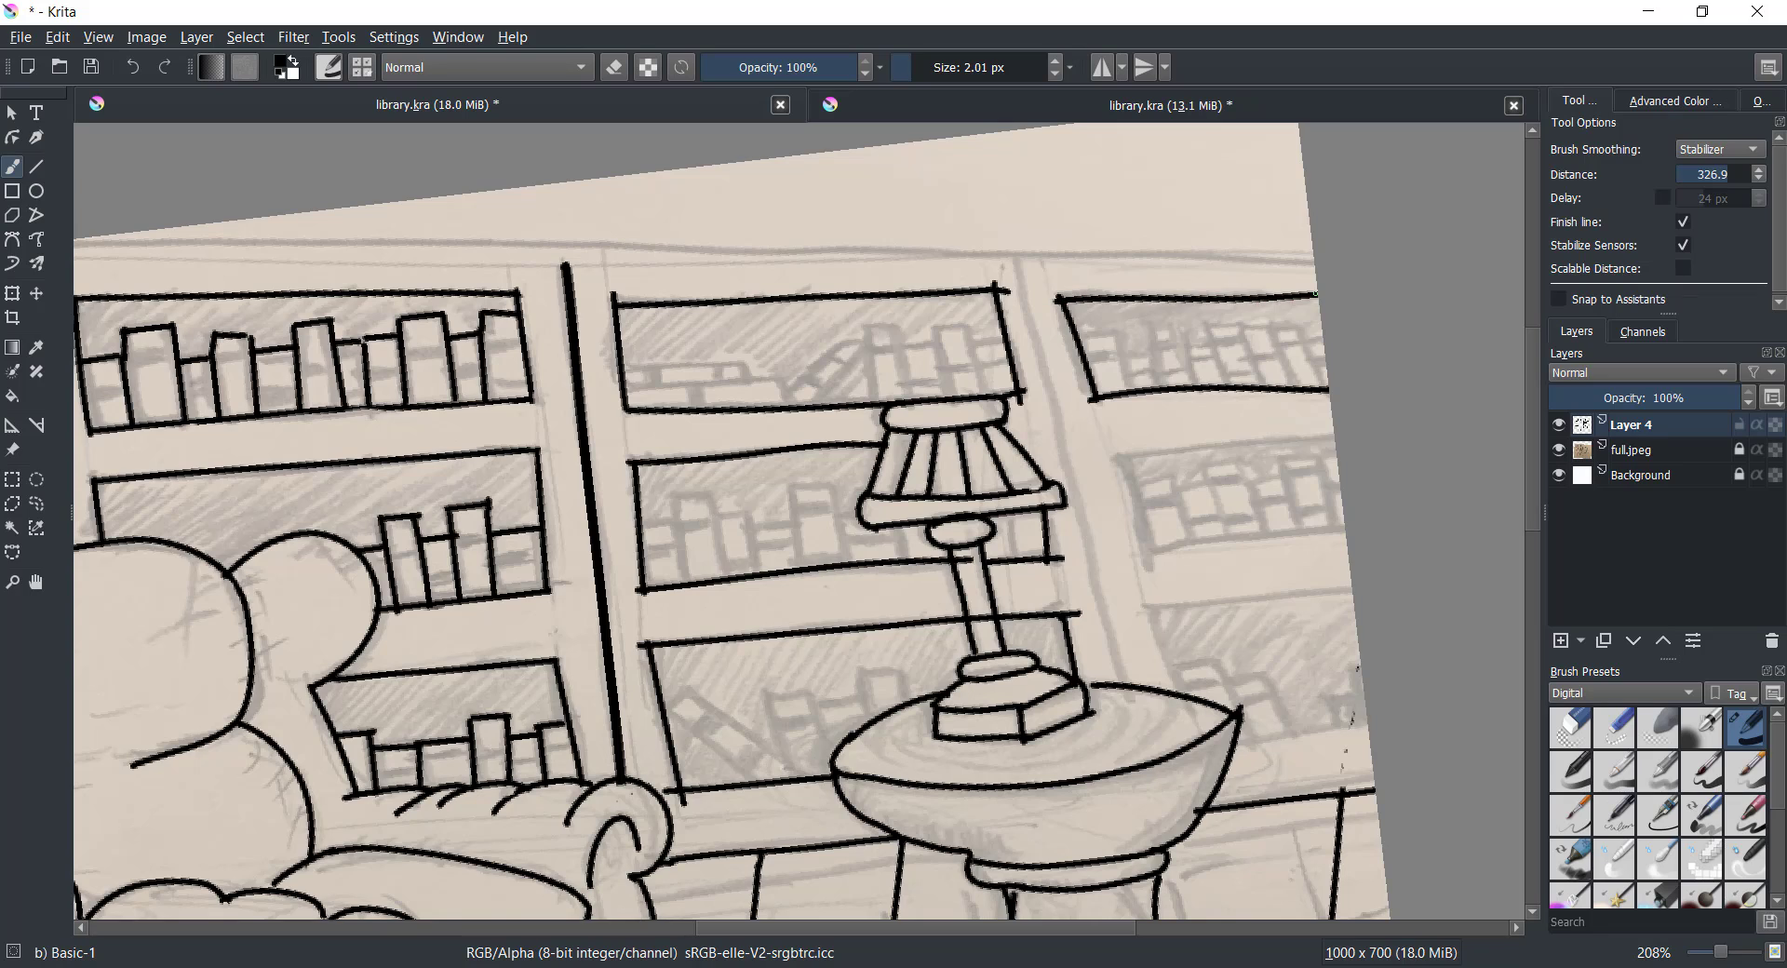
click(132, 67)
mouse_move(1058, 296)
mouse_down()
mouse_move(1090, 394)
mouse_move(1329, 381)
mouse_up()
drag(1050, 299, 1321, 299)
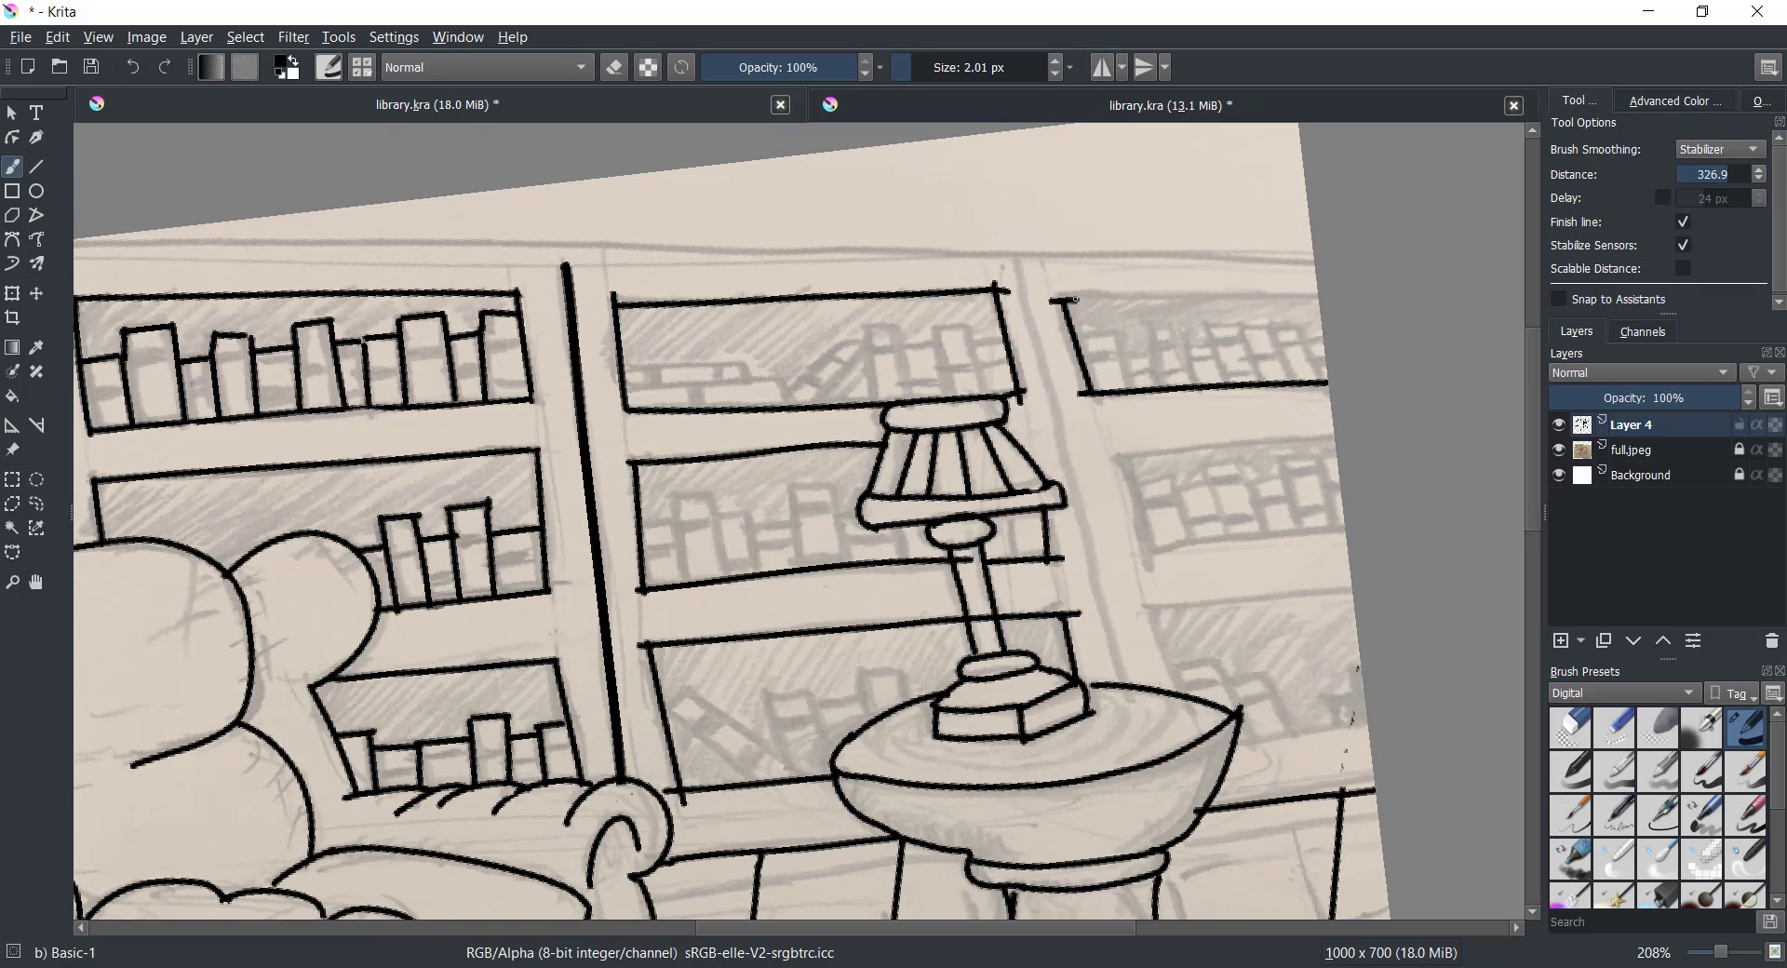
drag(1114, 462, 1327, 438)
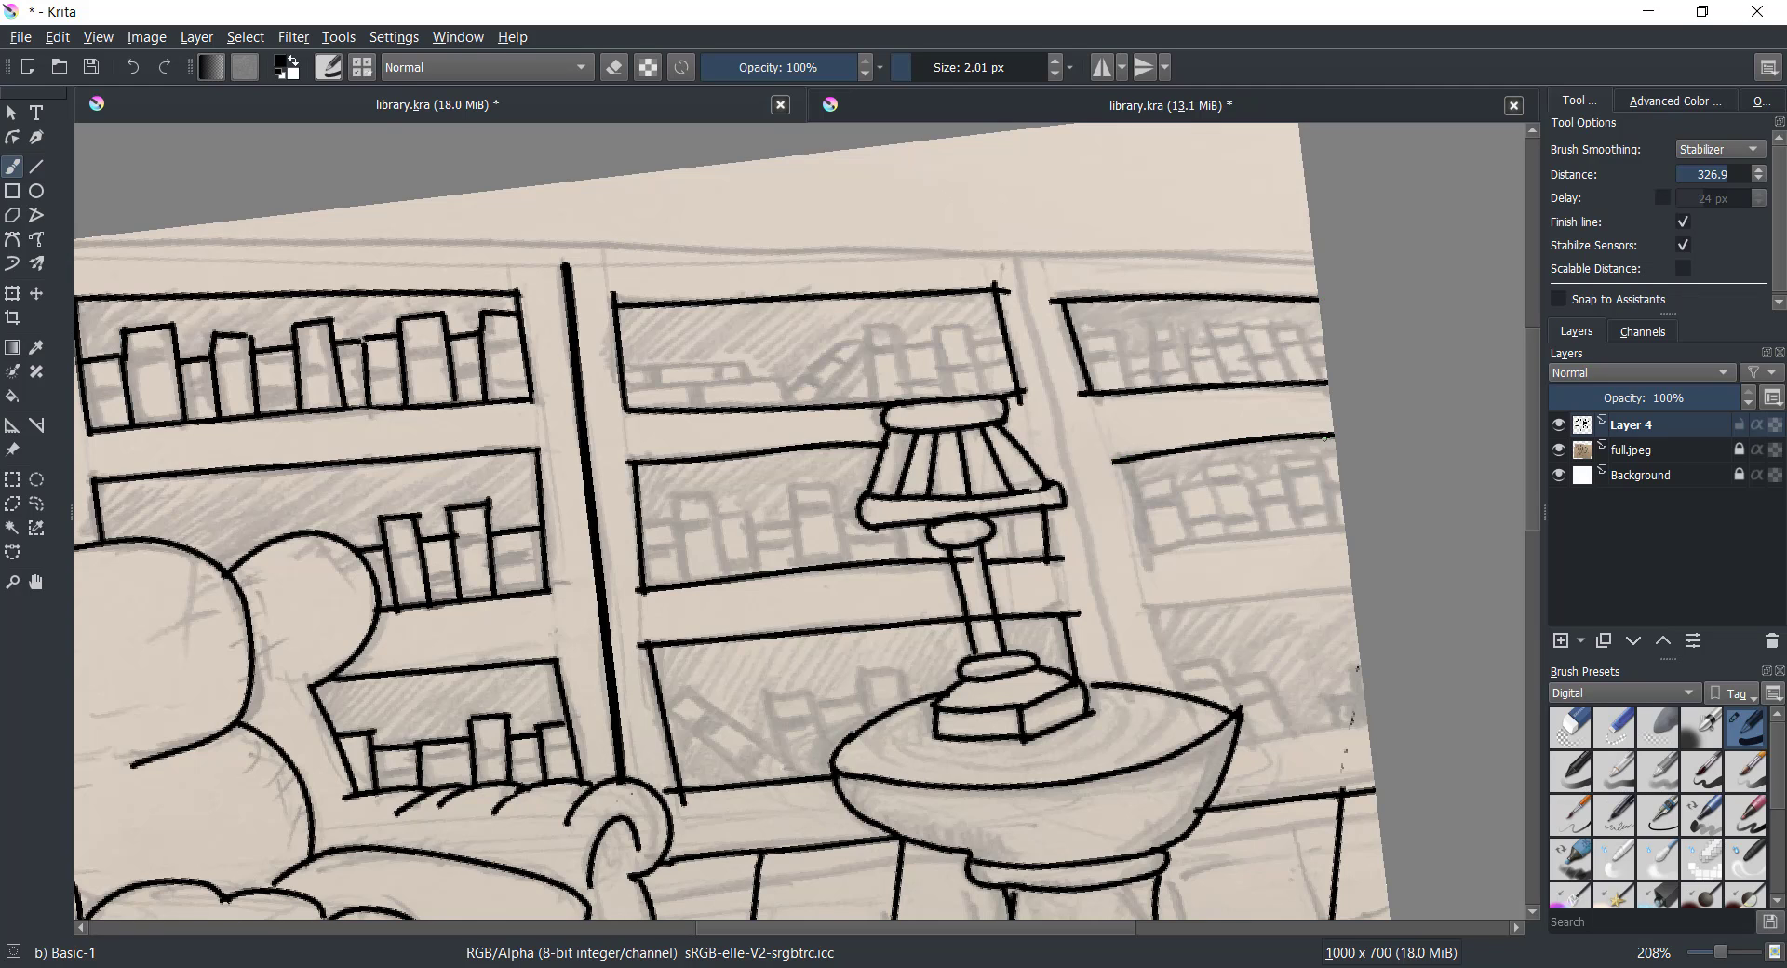
drag(1081, 856, 1143, 744)
click(132, 66)
Hide and reshow the full.jpeg reference layer to check the lineart, then return to Layer 4
scroll(1248, 604, down, 3)
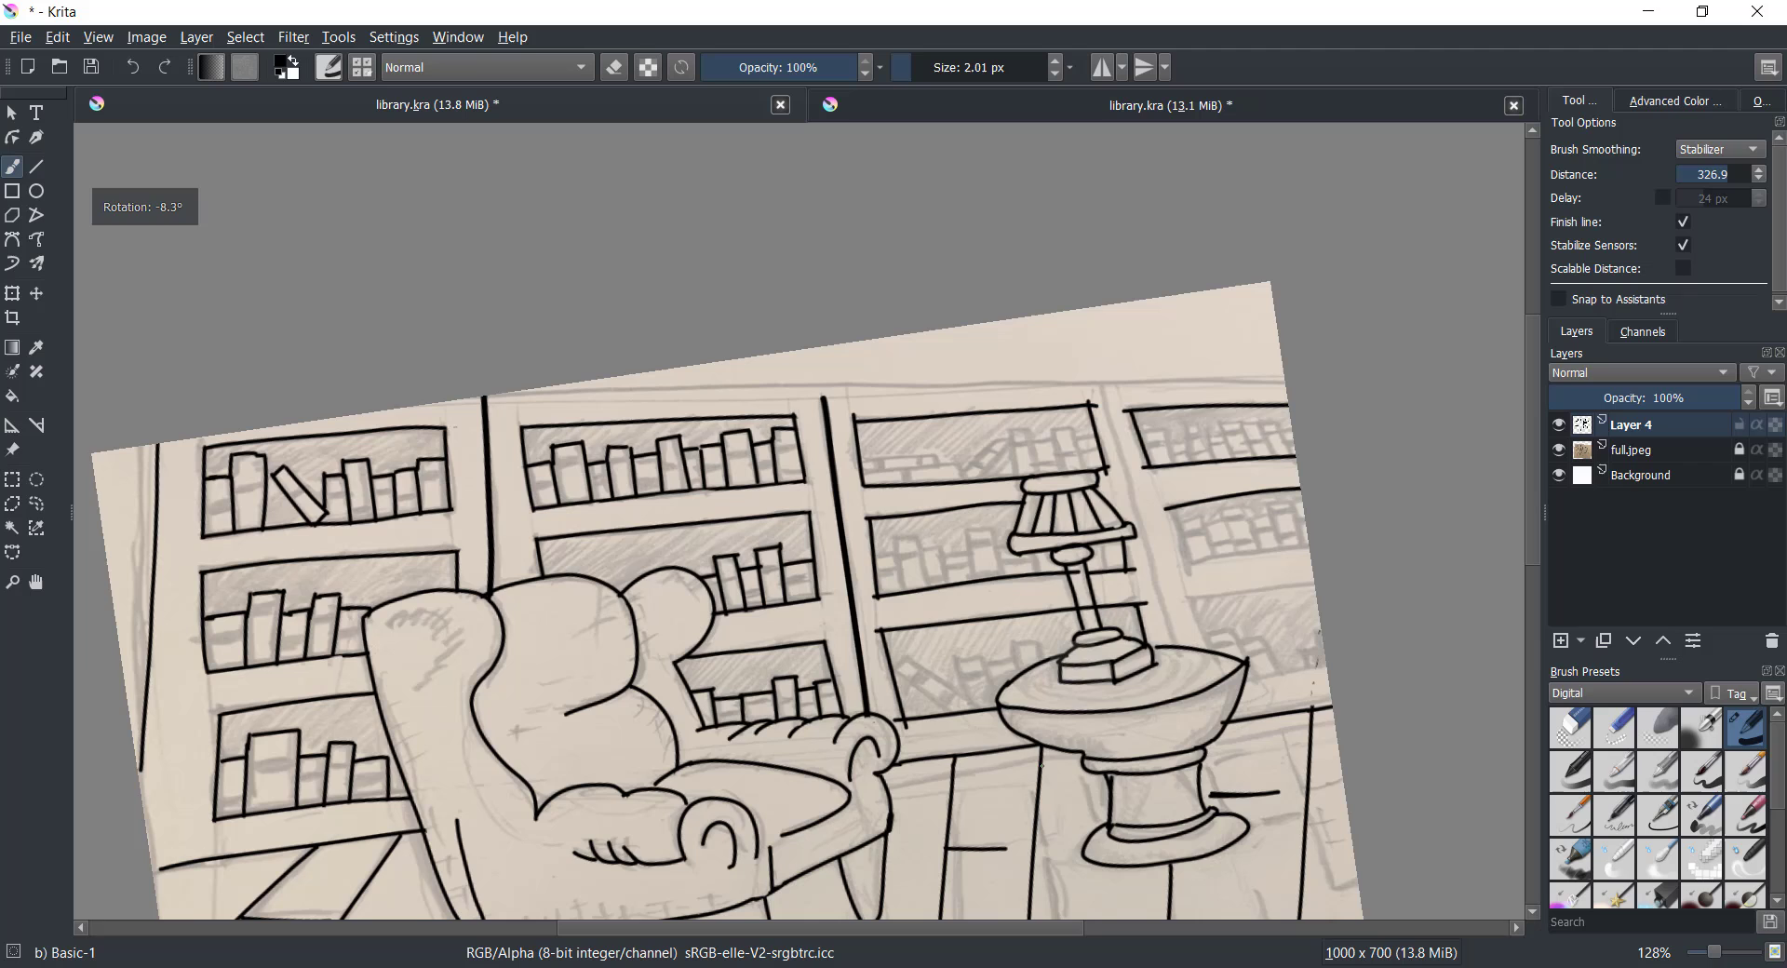
click(1571, 449)
click(1558, 449)
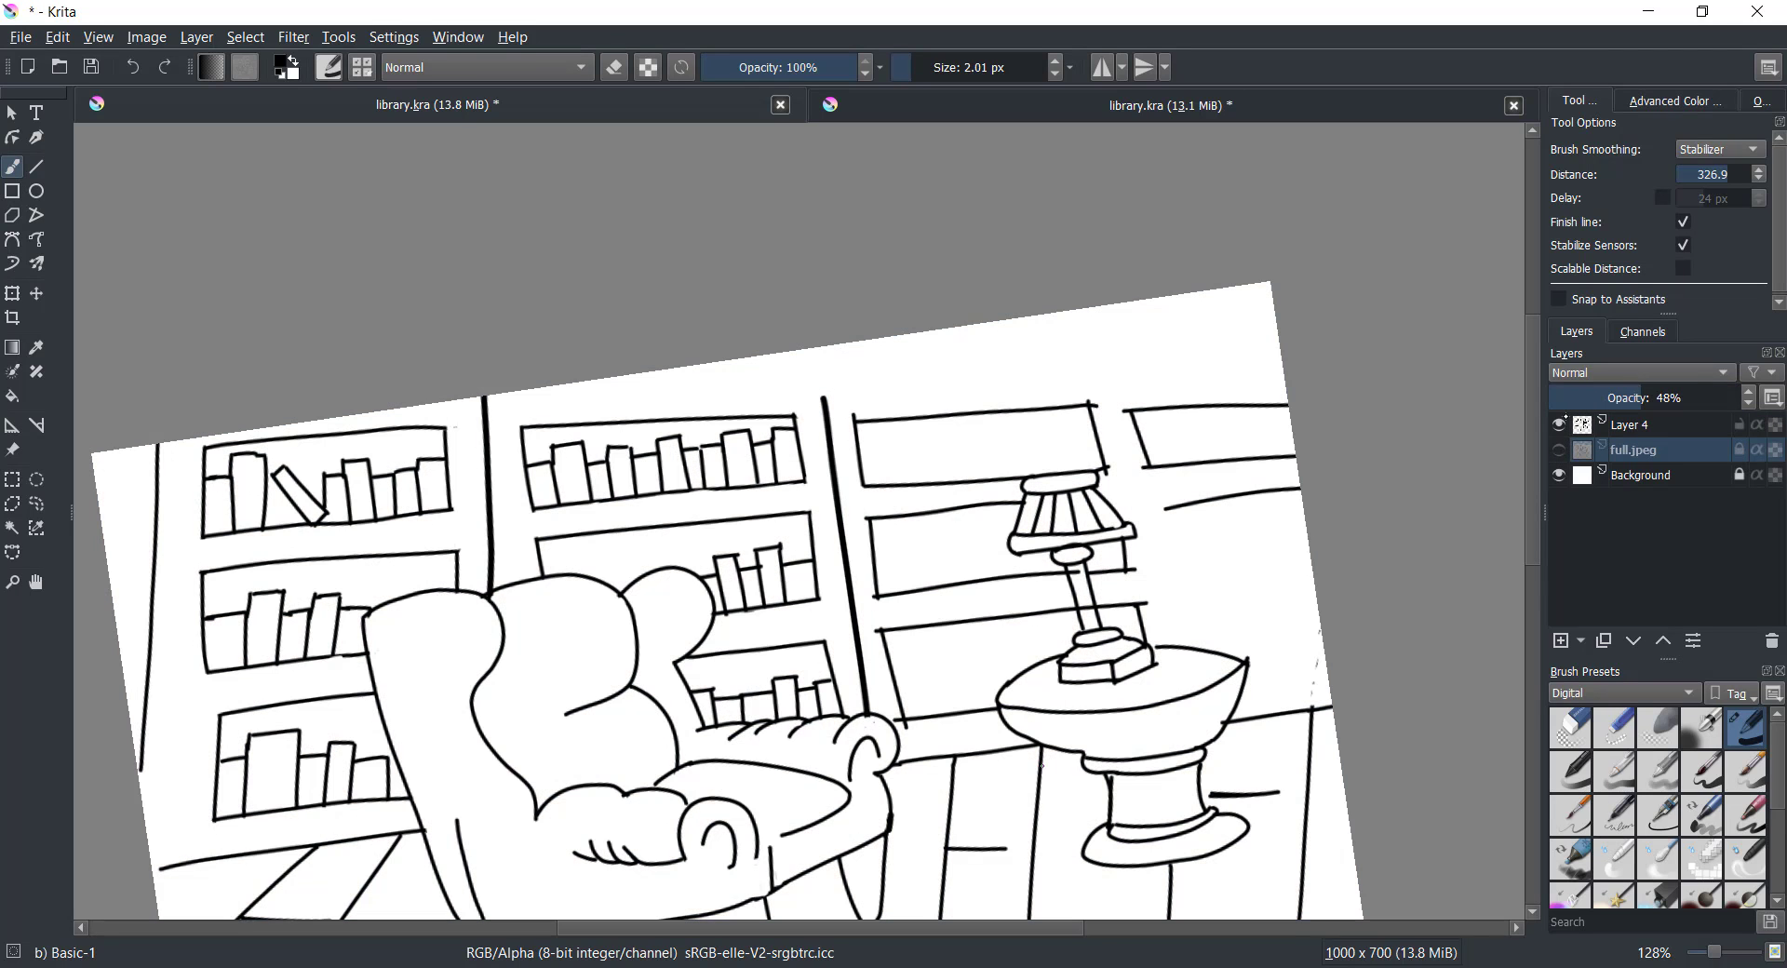
scroll(809, 521, down, 2)
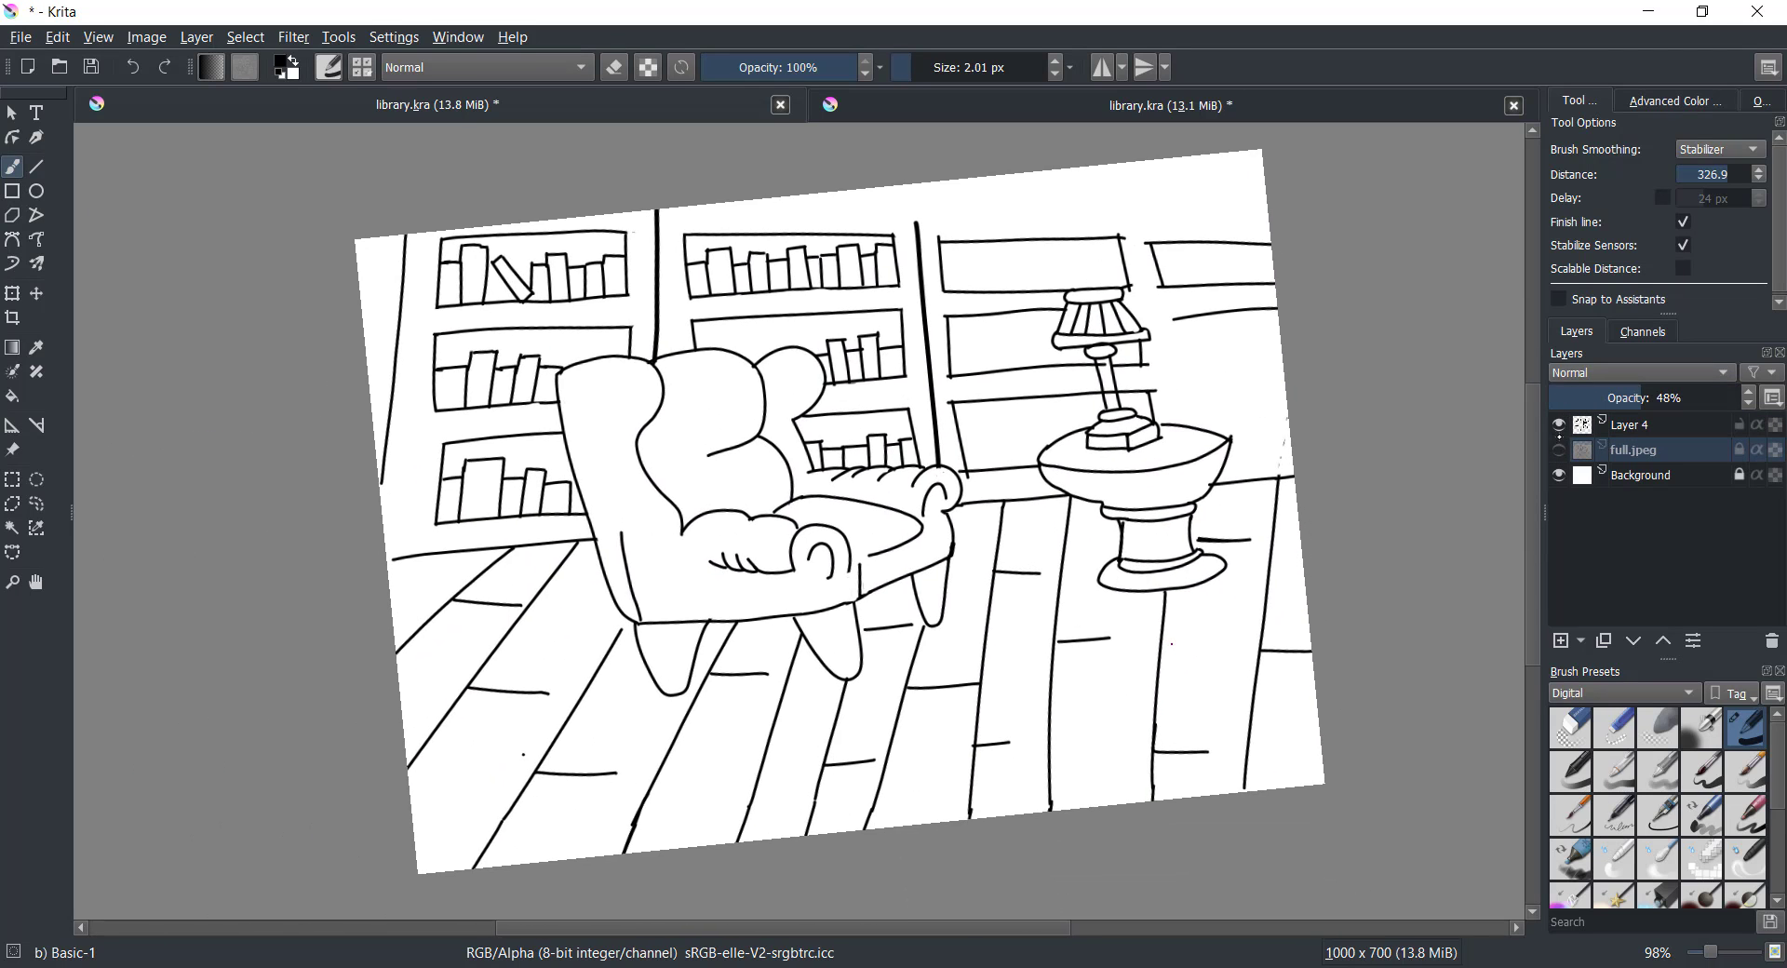
click(1557, 450)
scroll(1024, 343, up, 5)
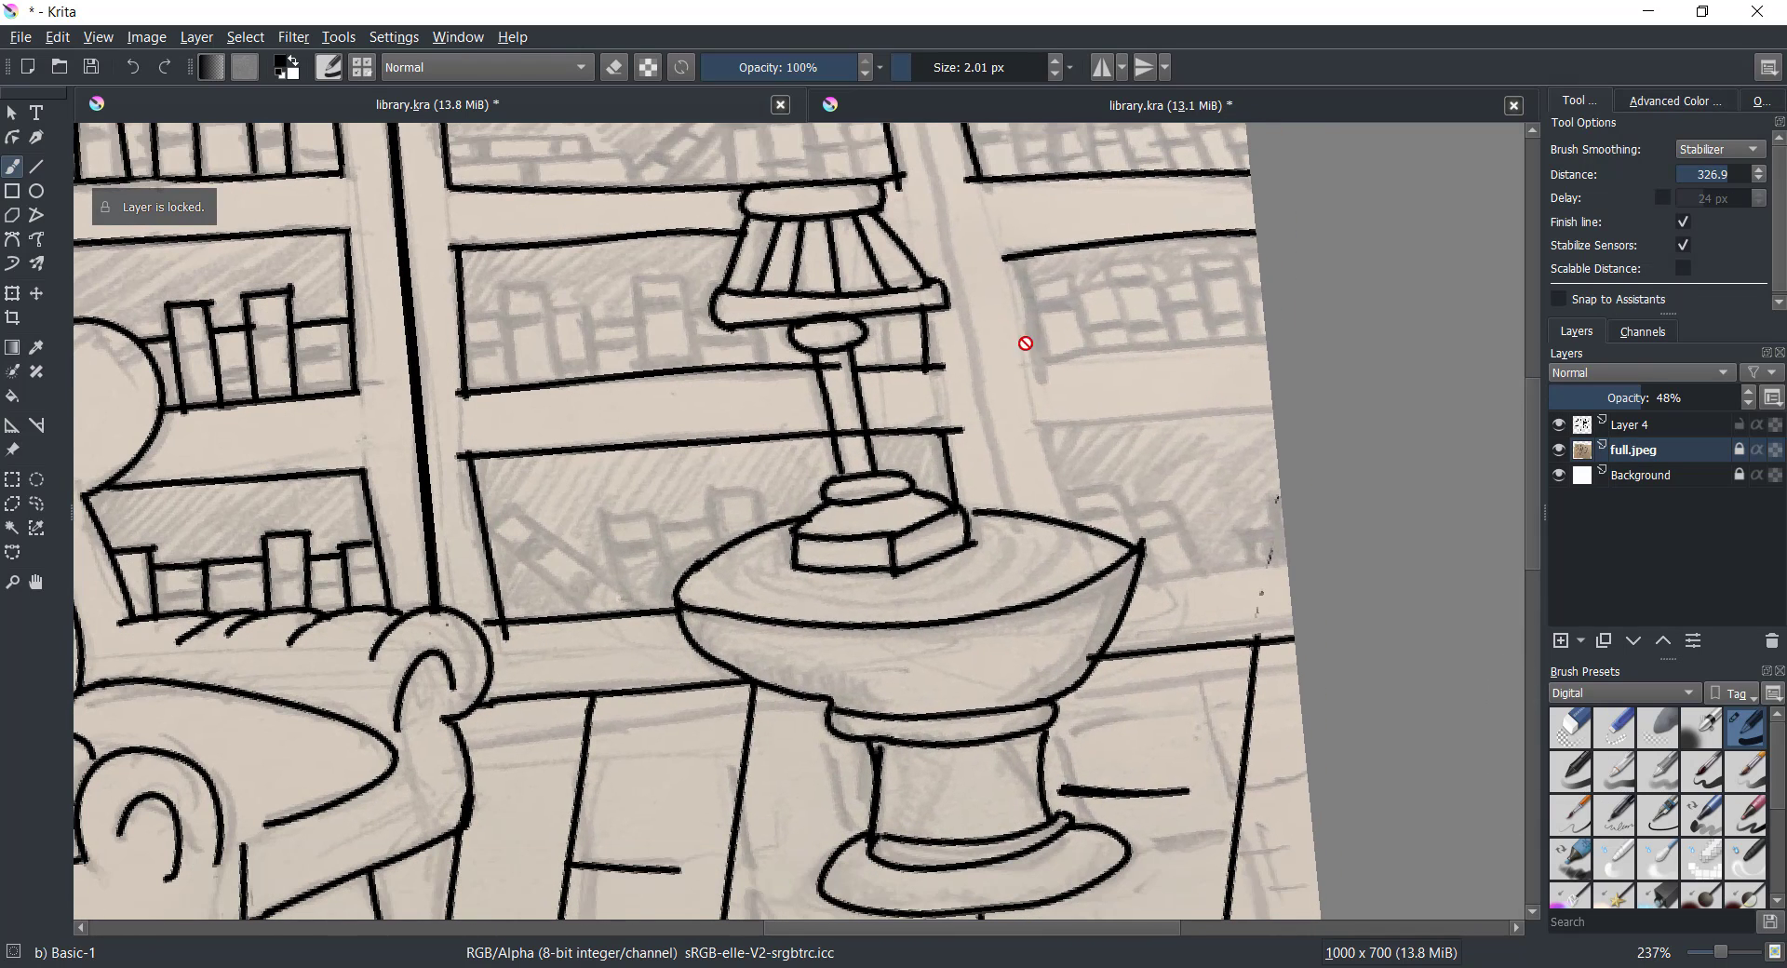
click(1619, 428)
Add two shelf edges to the right bookcase and a long top edge across the bookcases
drag(1016, 260, 1266, 337)
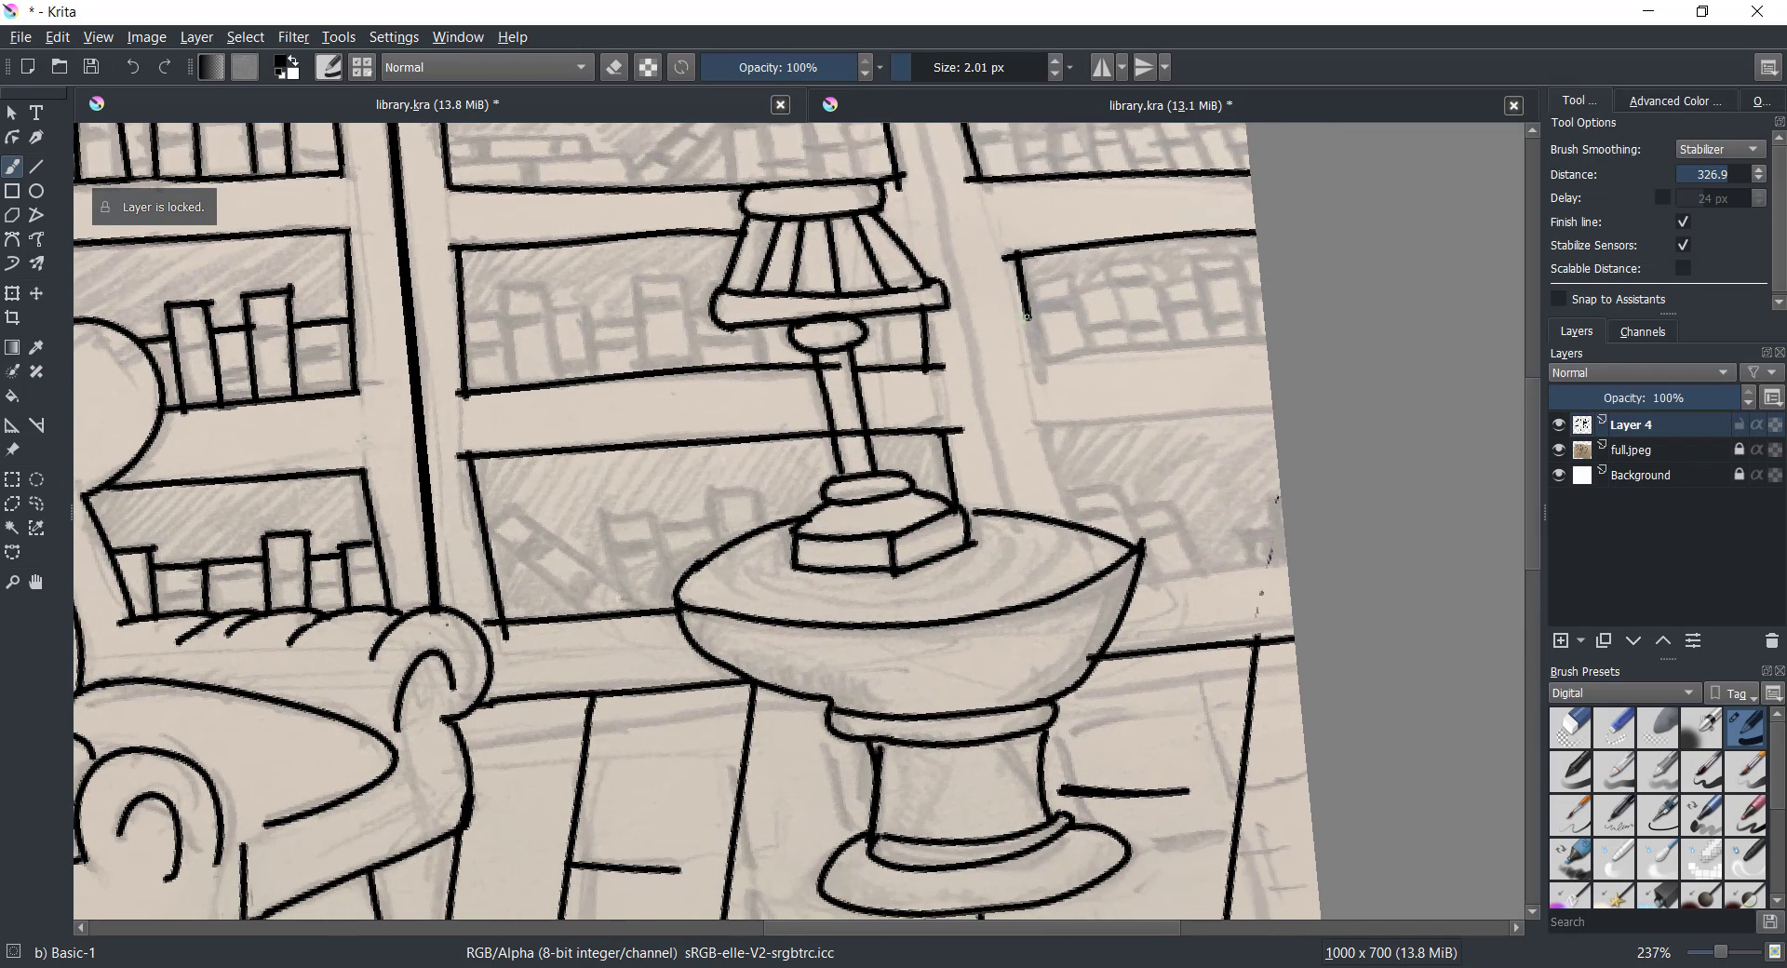
mouse_move(1046, 434)
mouse_down()
mouse_move(1155, 604)
mouse_move(1301, 553)
mouse_up()
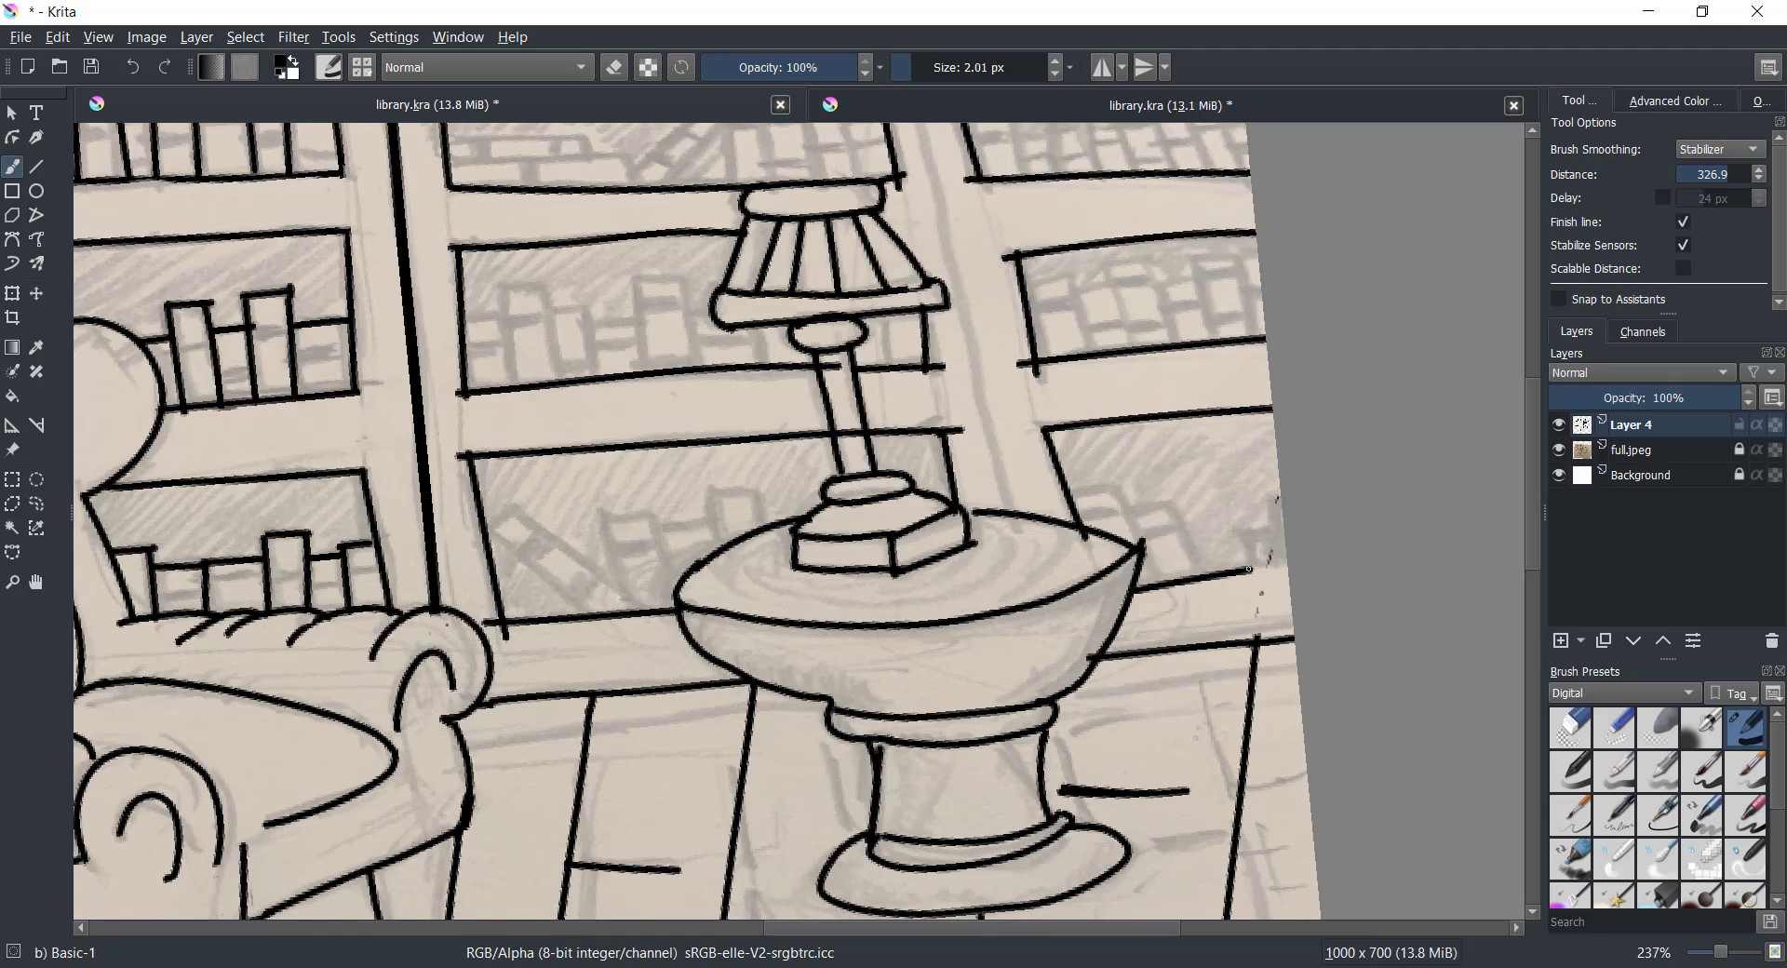
scroll(1301, 555, down, 3)
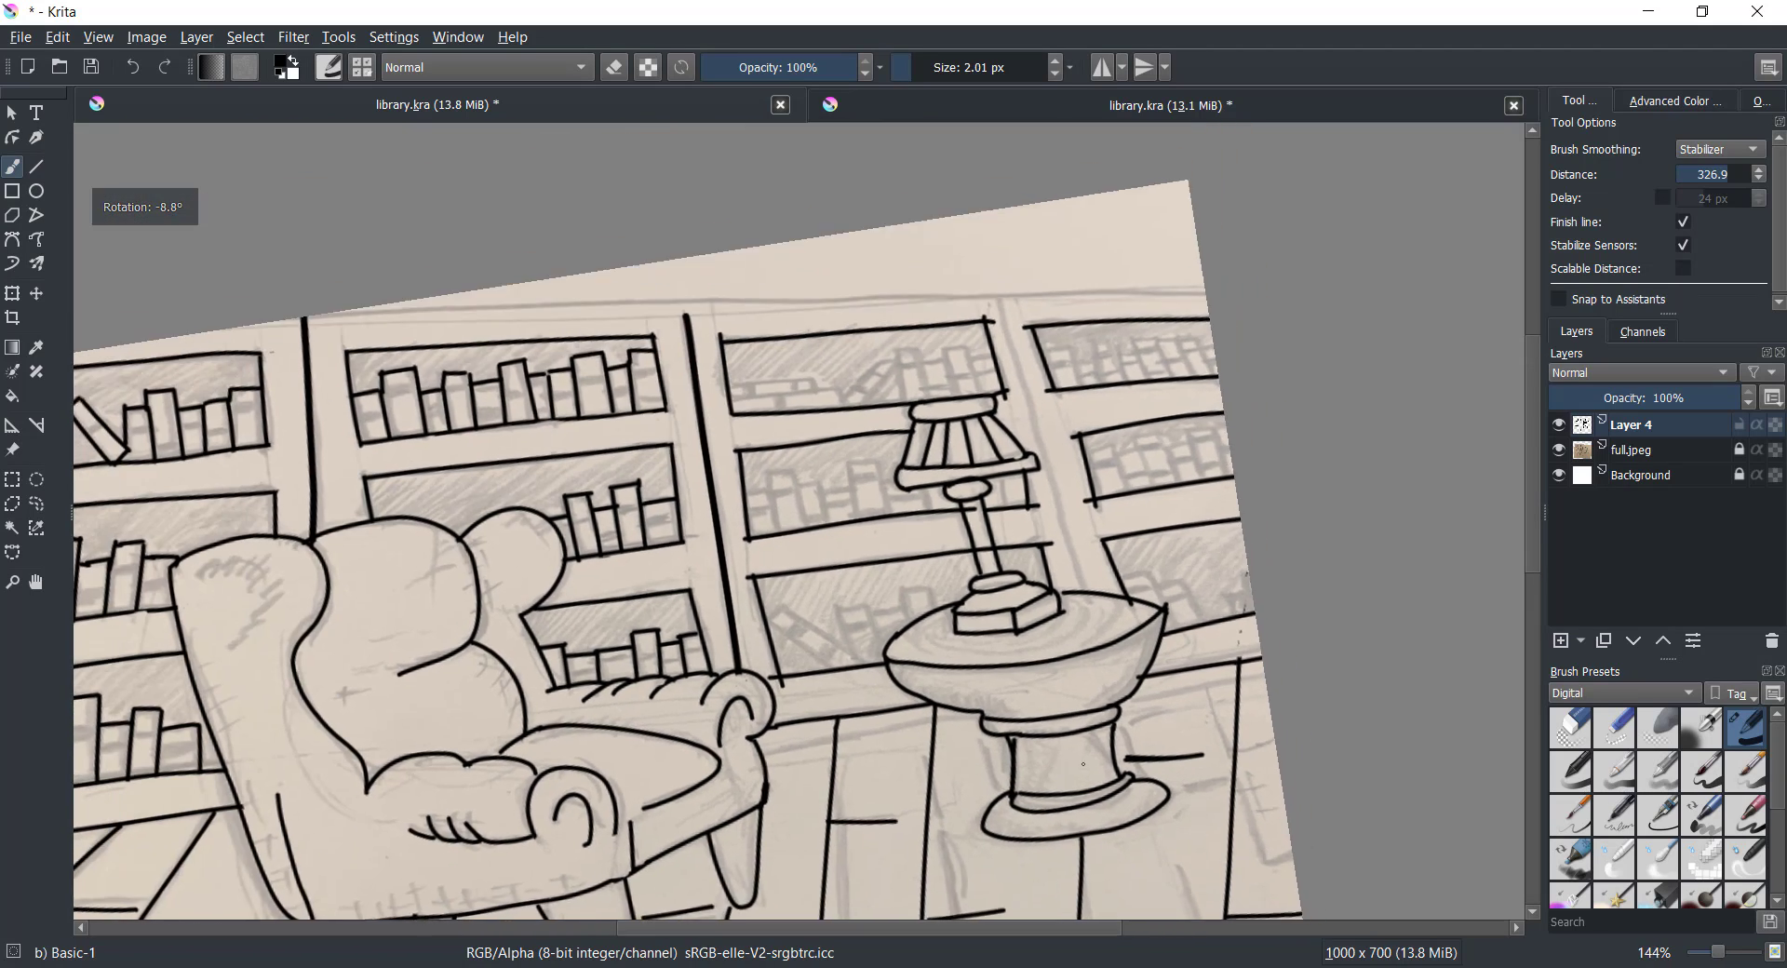
drag(379, 318, 1262, 315)
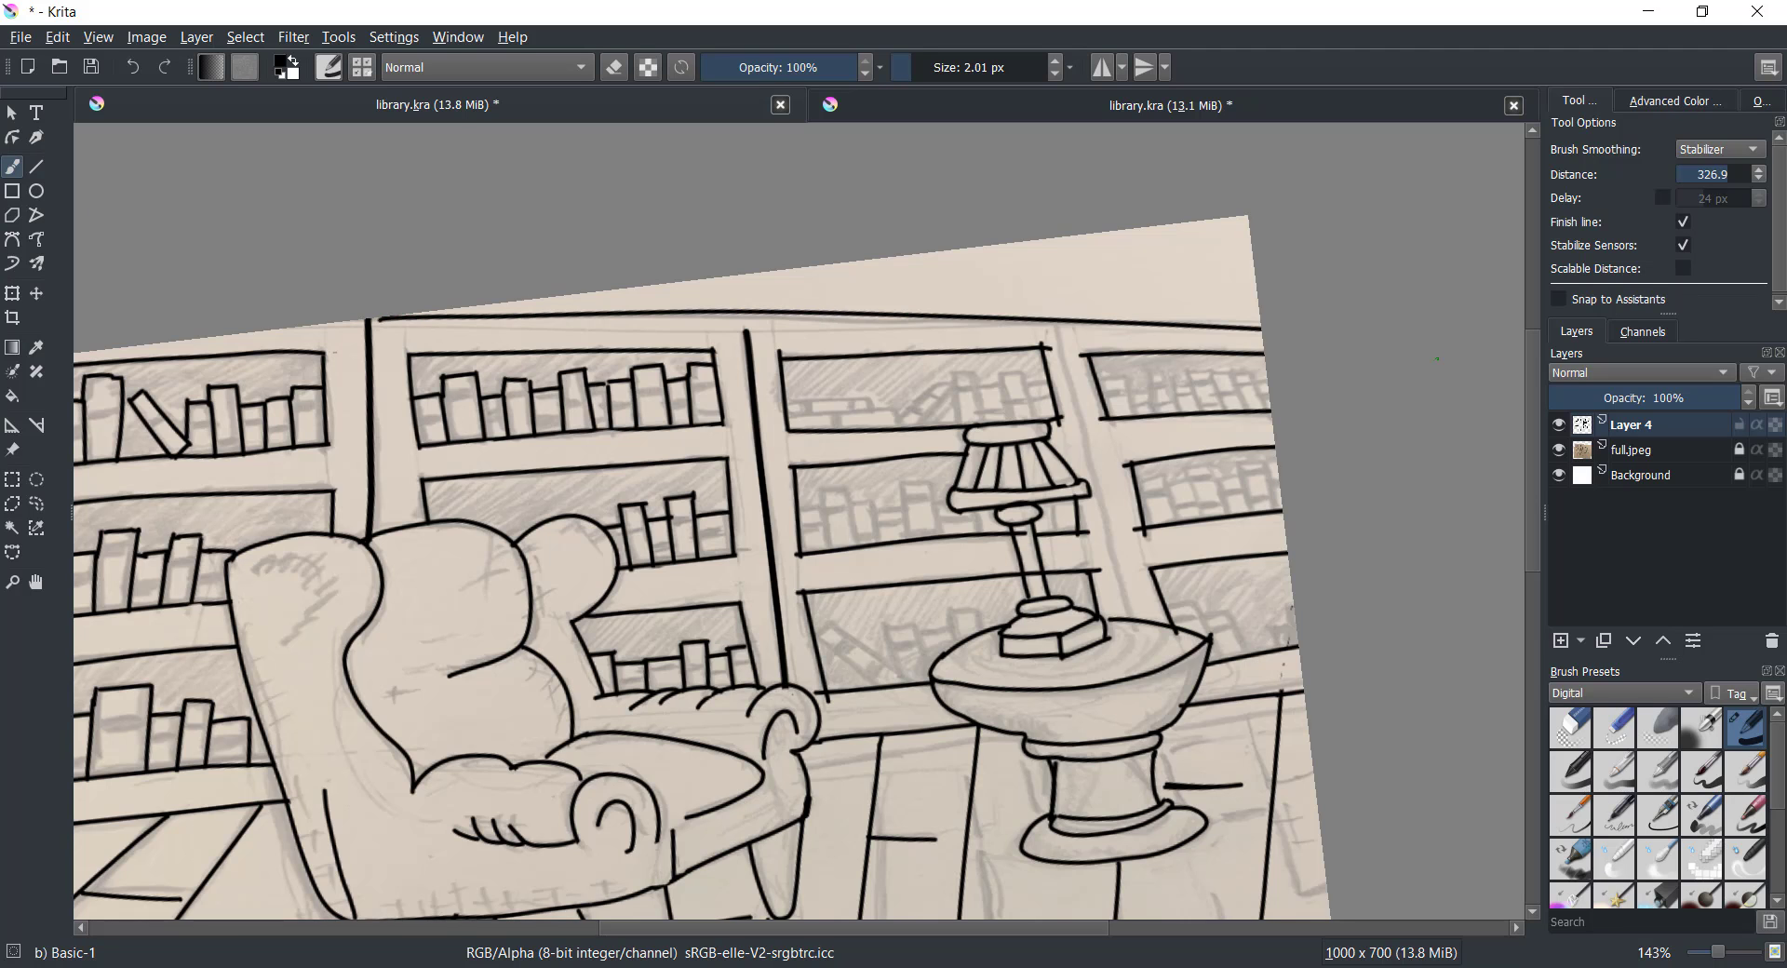
scroll(1261, 315, down, 3)
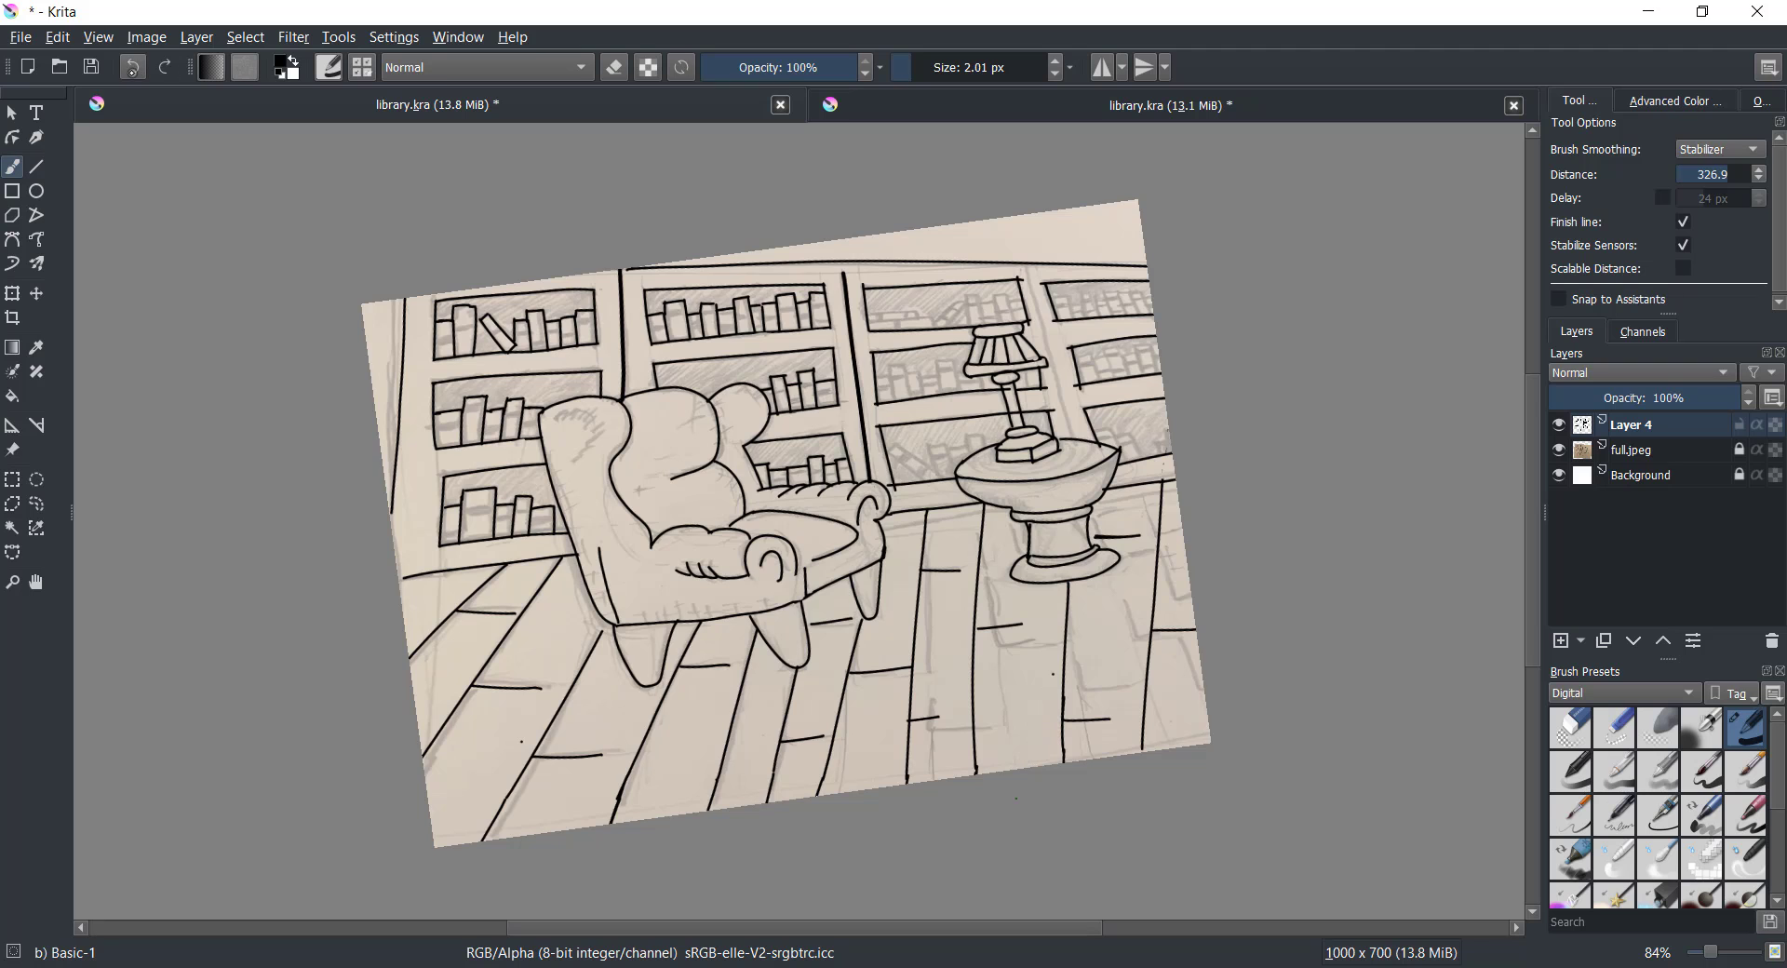
scroll(1033, 717, up, 4)
scroll(814, 279, up, 1)
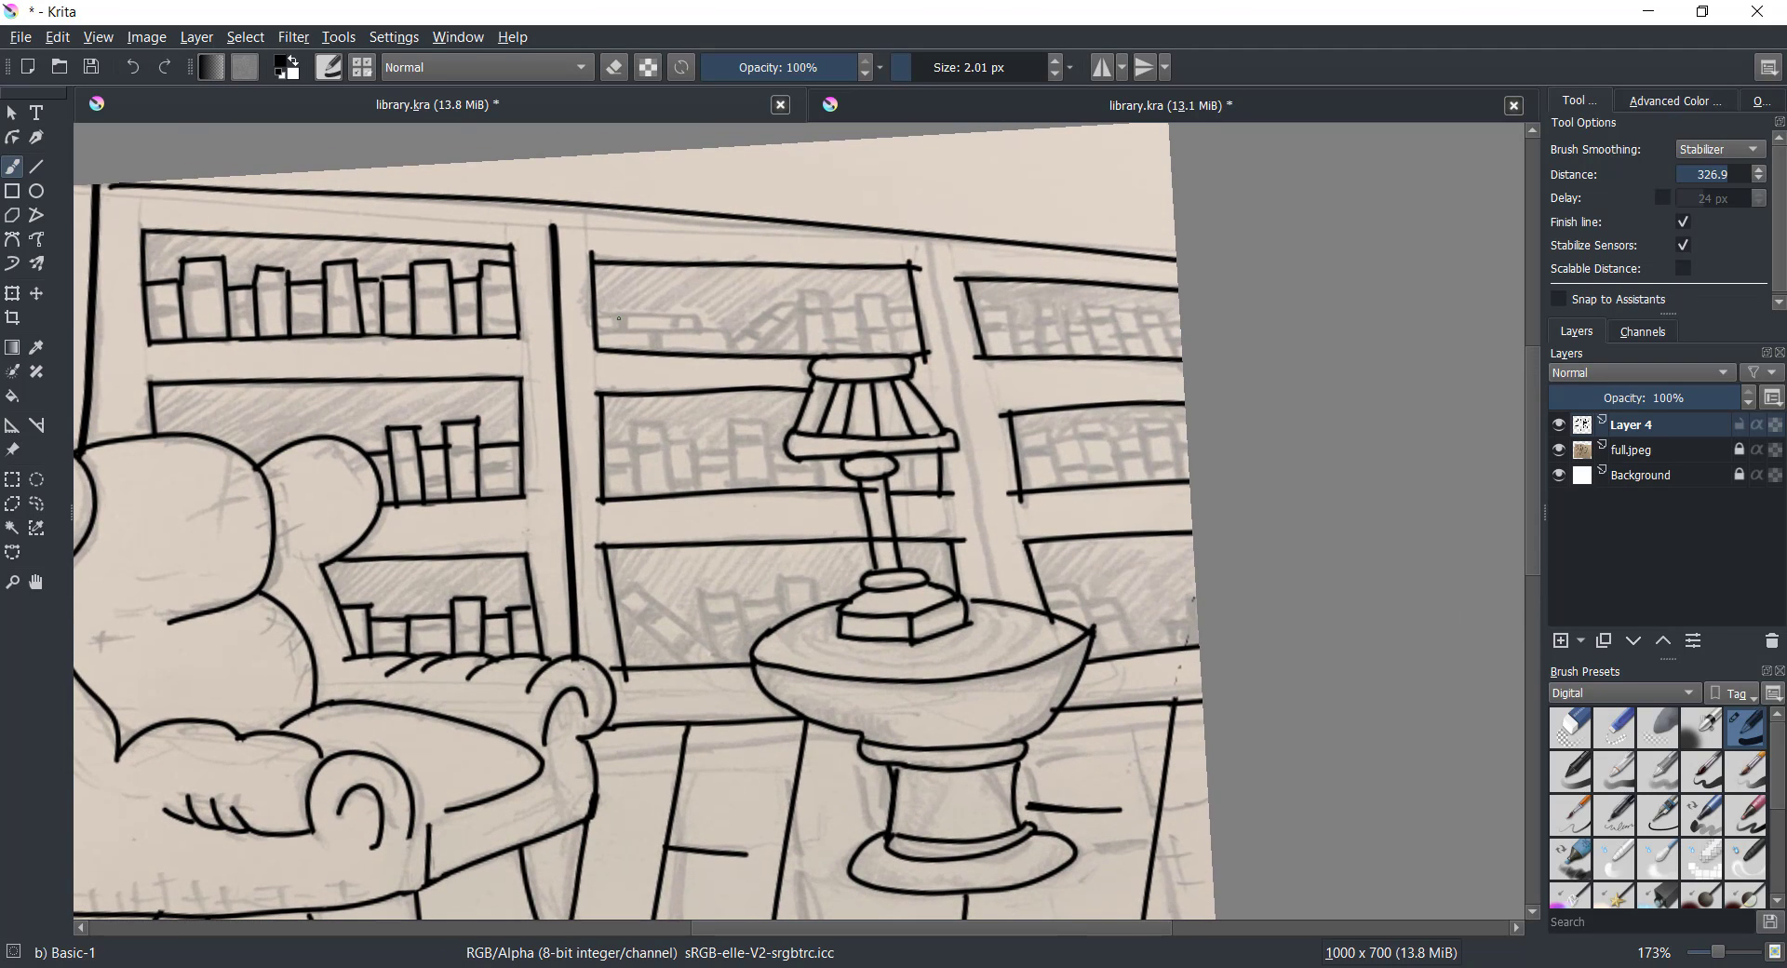
scroll(608, 317, up, 2)
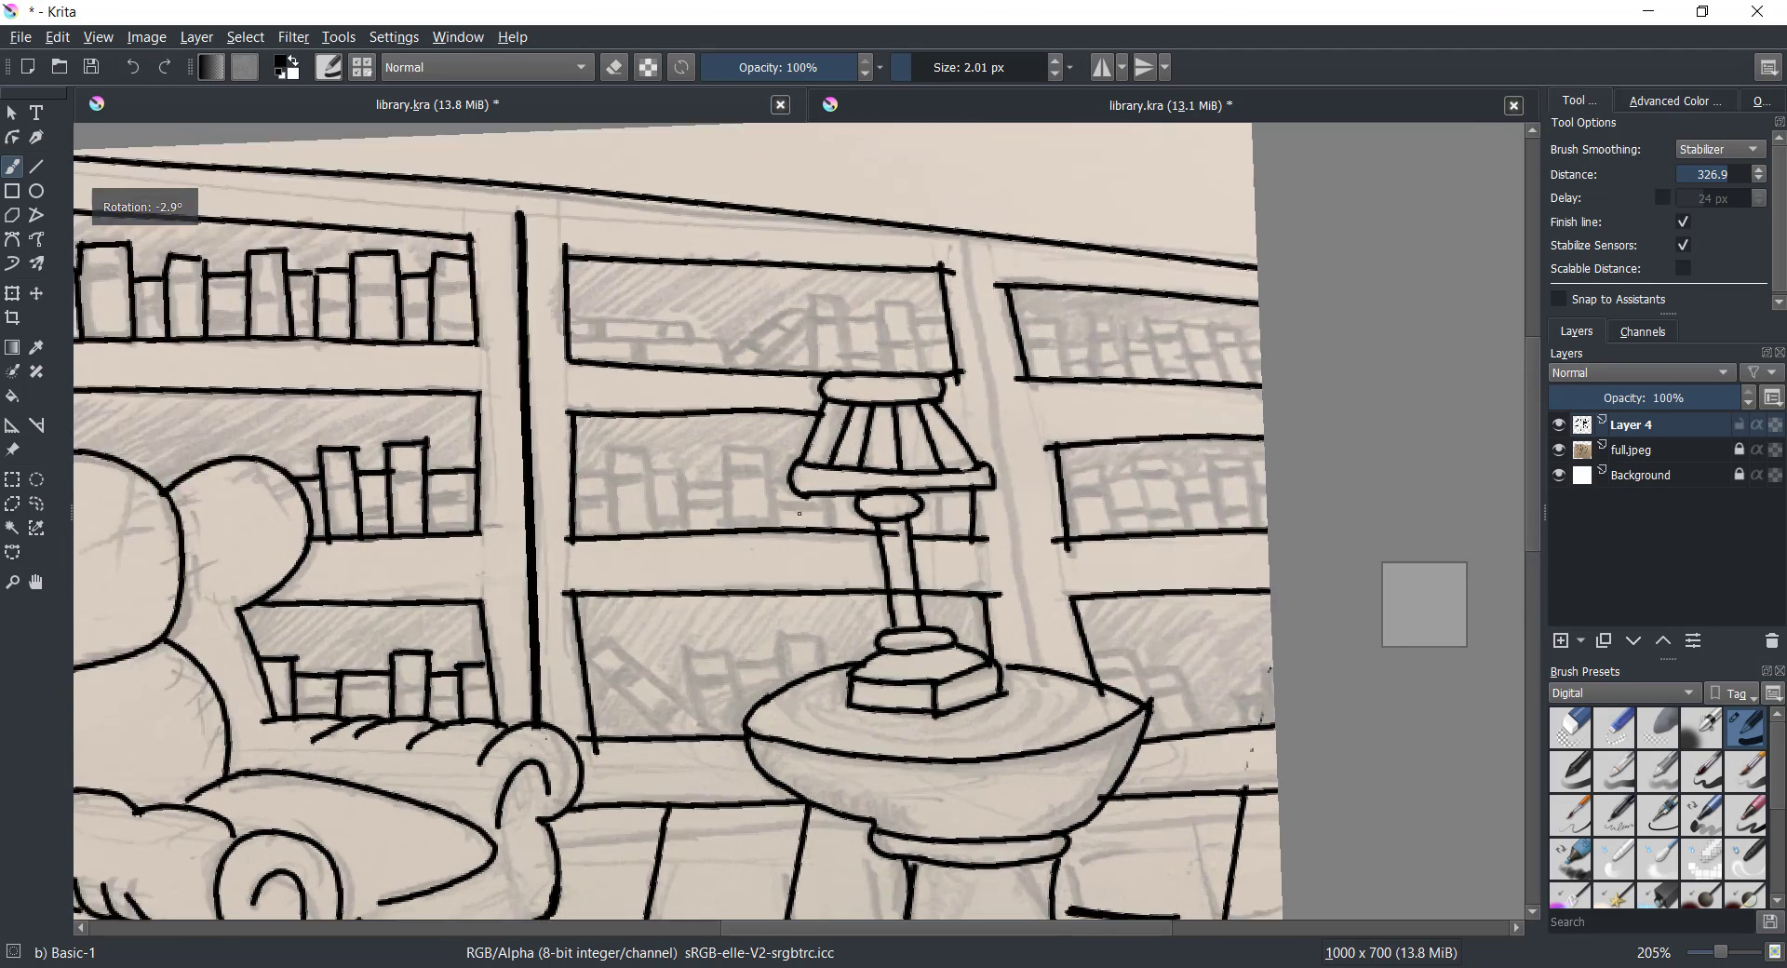
scroll(494, 389, up, 2)
Ink a flat-lying book and several upright books on the top shelf, one with a banded spine
mouse_move(469, 373)
mouse_down()
mouse_move(668, 382)
mouse_move(672, 424)
mouse_up()
mouse_move(458, 410)
mouse_down()
mouse_move(744, 426)
mouse_move(739, 466)
mouse_move(880, 381)
mouse_move(765, 477)
mouse_up()
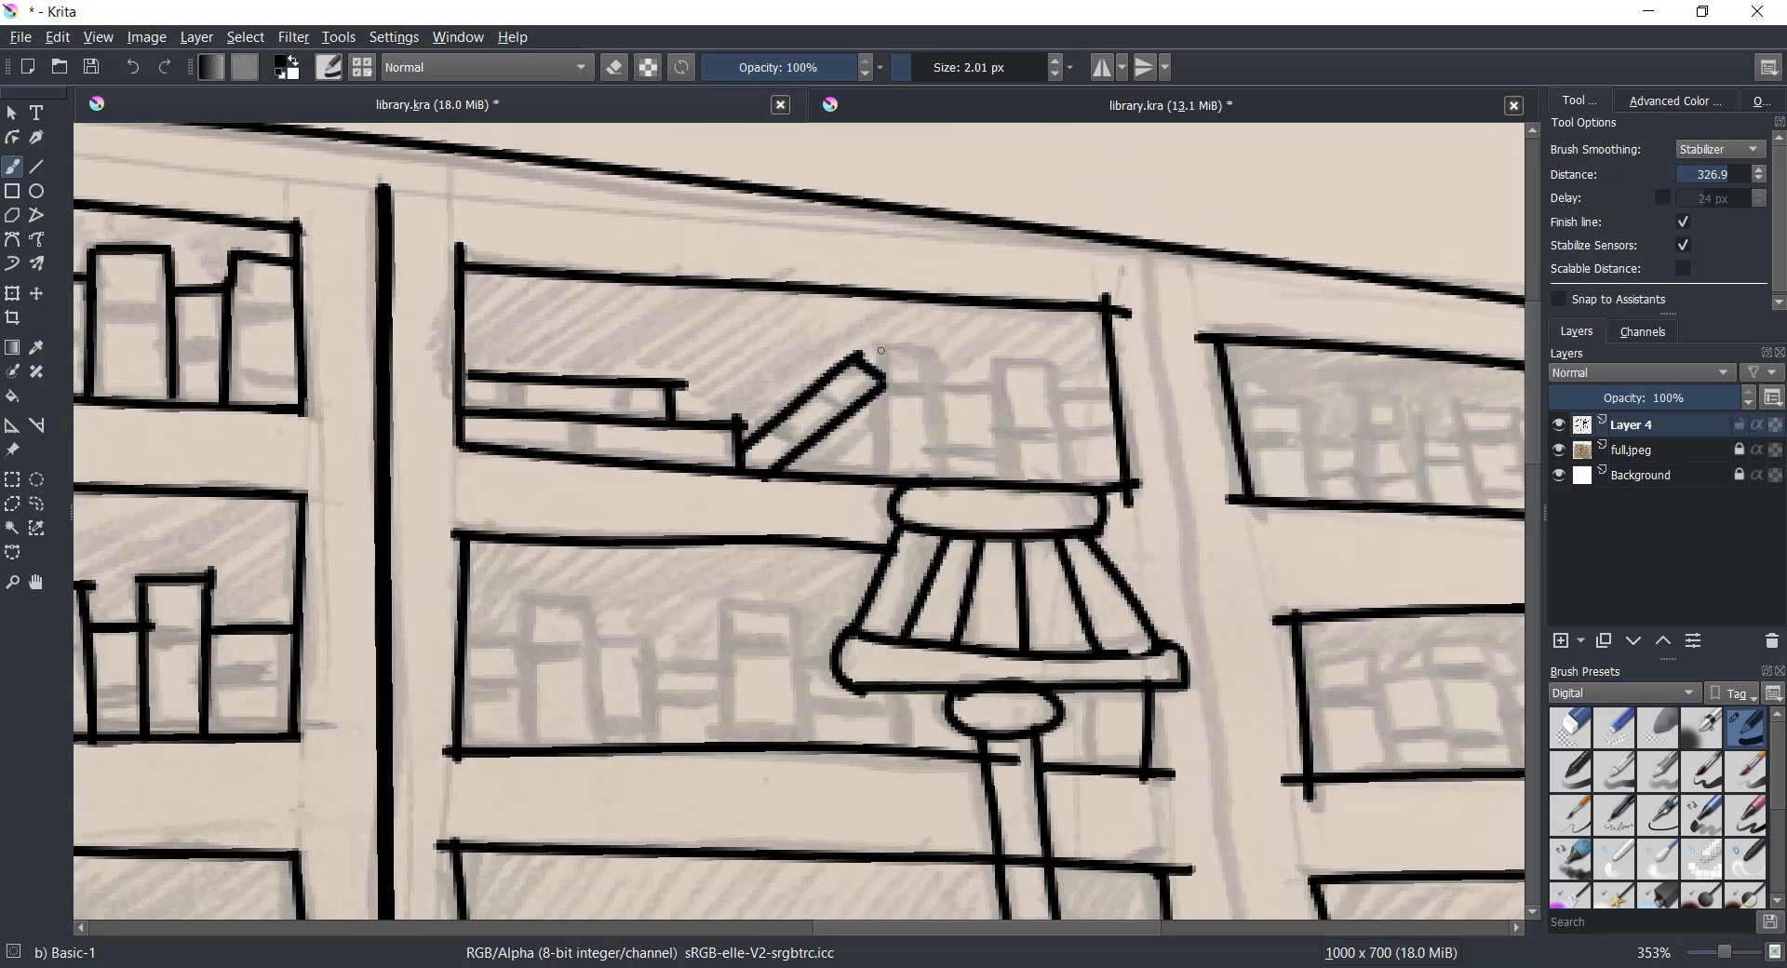
drag(880, 351, 883, 471)
mouse_move(884, 353)
mouse_down()
mouse_move(936, 352)
mouse_move(940, 489)
mouse_up()
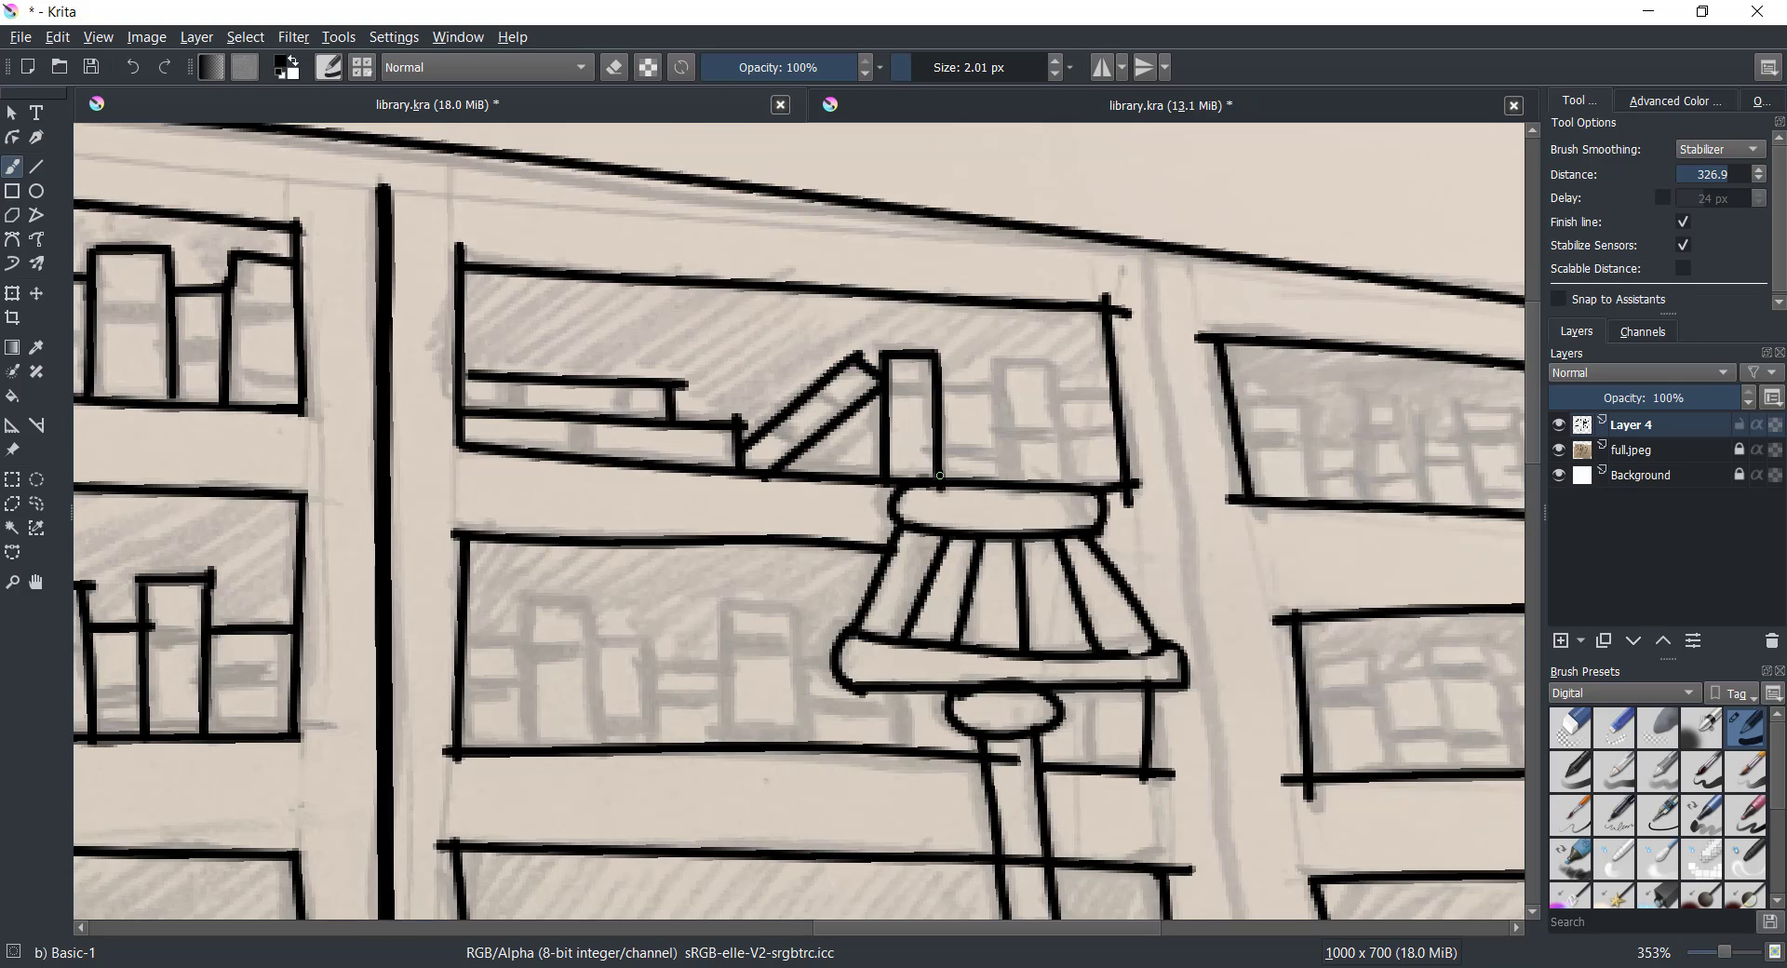
mouse_move(926, 393)
mouse_down()
mouse_move(996, 389)
mouse_move(1003, 484)
mouse_up()
mouse_move(992, 363)
mouse_down()
mouse_move(1059, 359)
mouse_move(1070, 489)
mouse_up()
drag(1056, 401, 1106, 389)
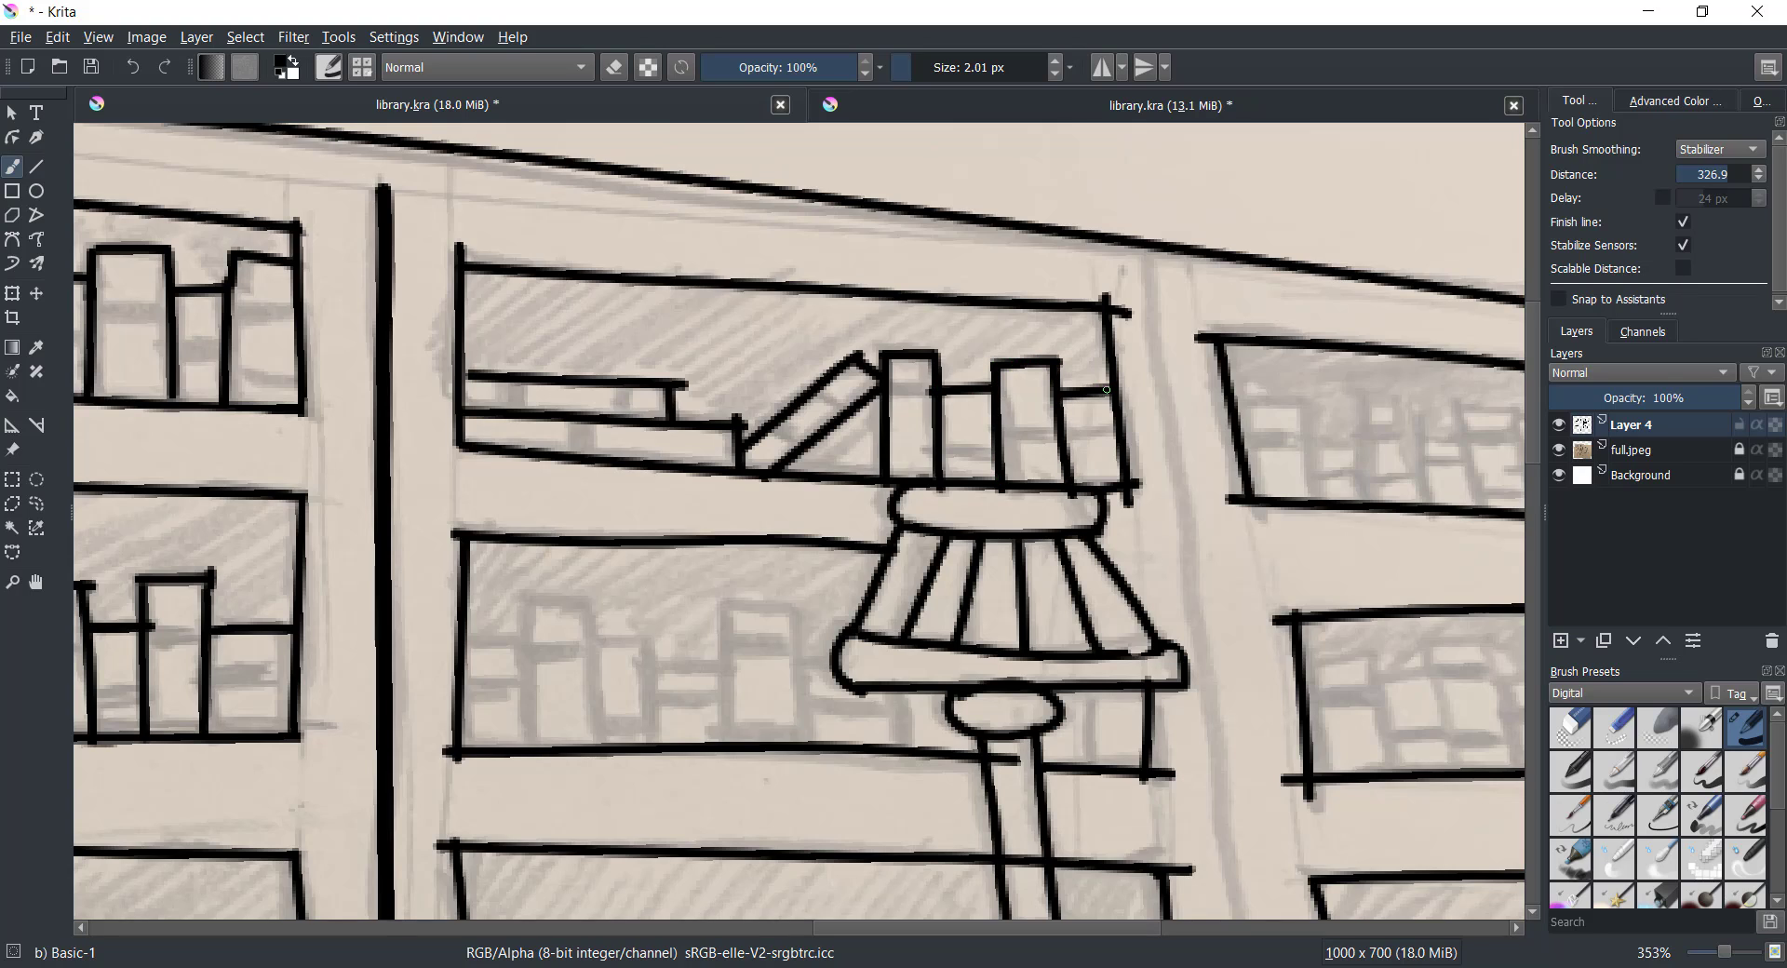
Ink a row of books, including a banded one, on the lower shelf toward the lamp
mouse_move(462, 638)
mouse_down()
mouse_move(531, 633)
mouse_move(535, 763)
mouse_up()
mouse_move(532, 593)
mouse_down()
mouse_move(532, 653)
mouse_move(596, 600)
mouse_move(601, 763)
mouse_up()
mouse_move(601, 645)
mouse_down()
mouse_move(657, 645)
mouse_move(653, 751)
mouse_up()
drag(652, 667, 729, 664)
drag(728, 599, 731, 764)
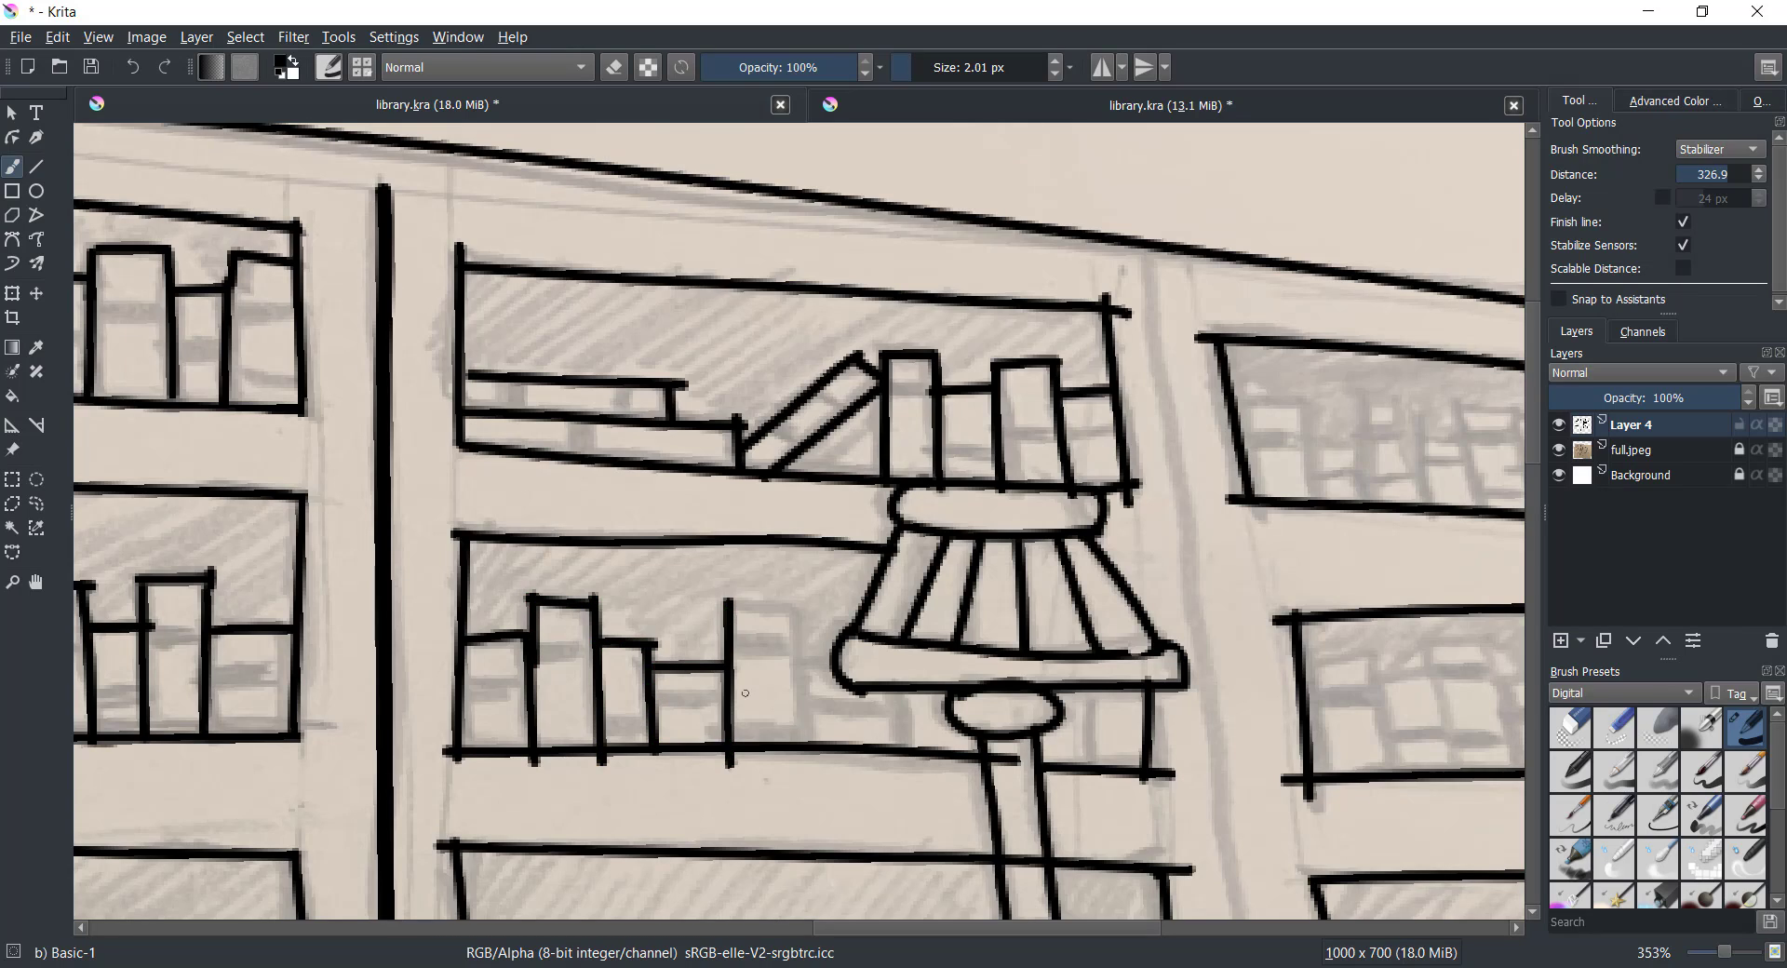
mouse_move(729, 603)
mouse_down()
mouse_move(802, 603)
mouse_move(804, 767)
mouse_up()
mouse_move(806, 654)
mouse_down()
mouse_move(834, 654)
mouse_move(860, 741)
mouse_up()
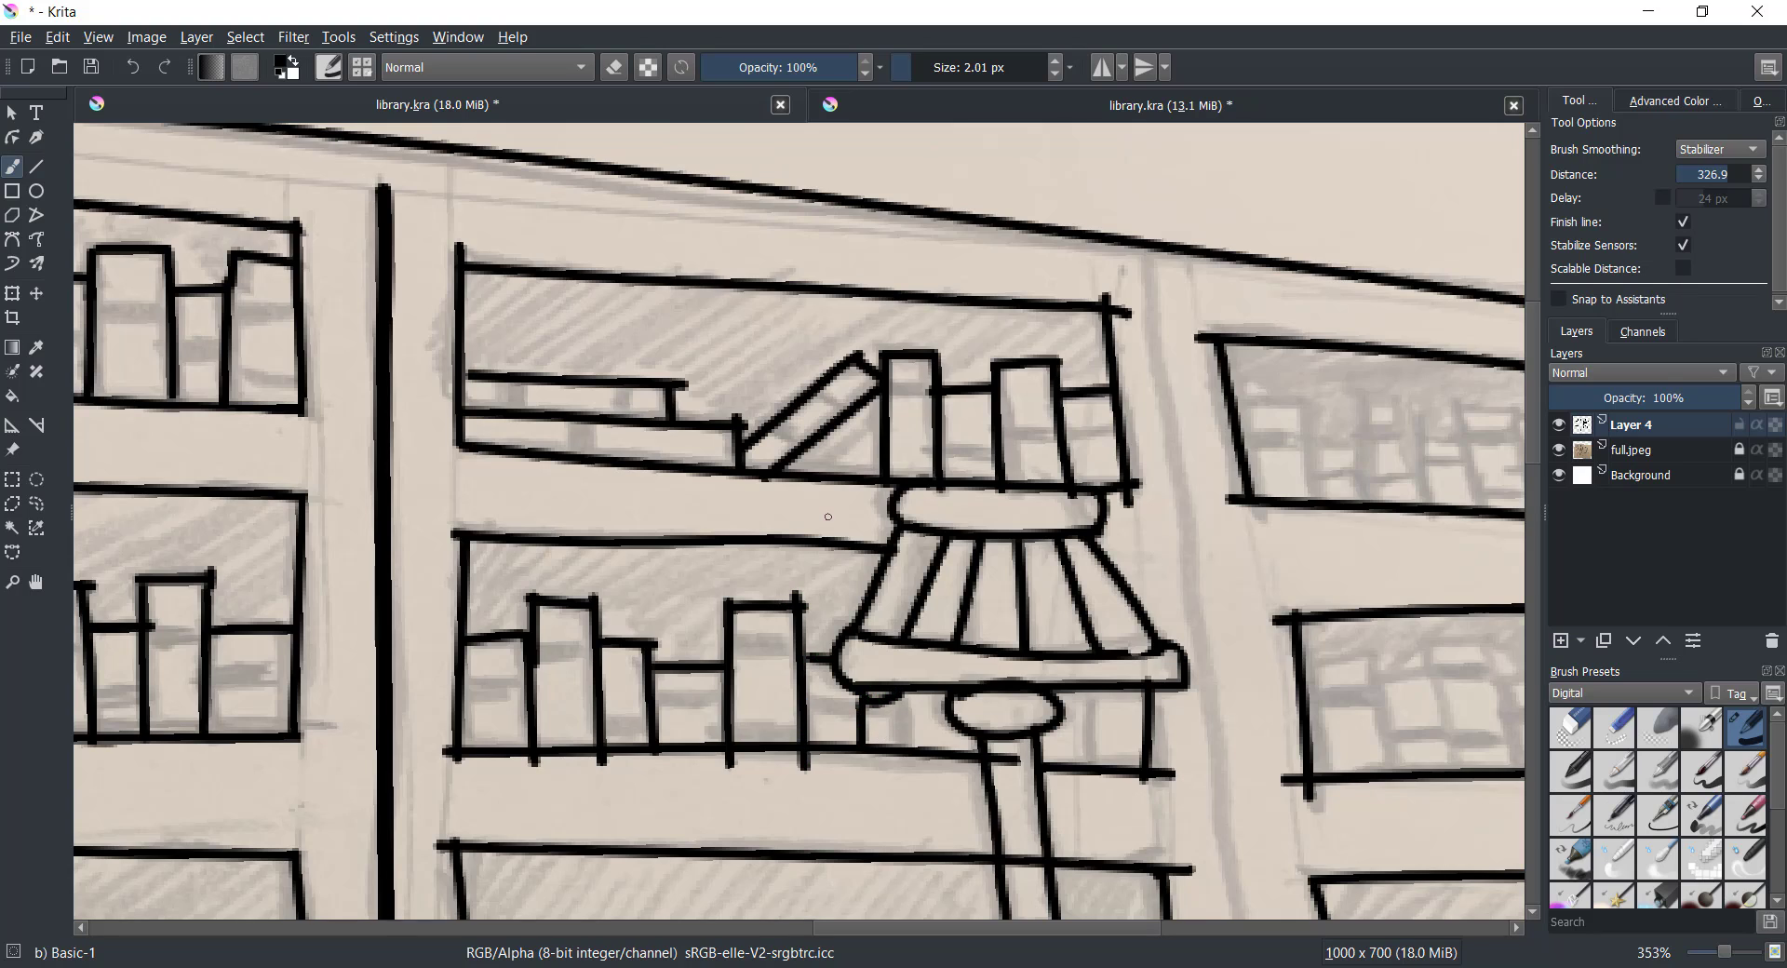
click(134, 67)
mouse_move(867, 687)
mouse_down()
mouse_move(869, 758)
mouse_move(918, 740)
mouse_up()
drag(1087, 691, 1085, 770)
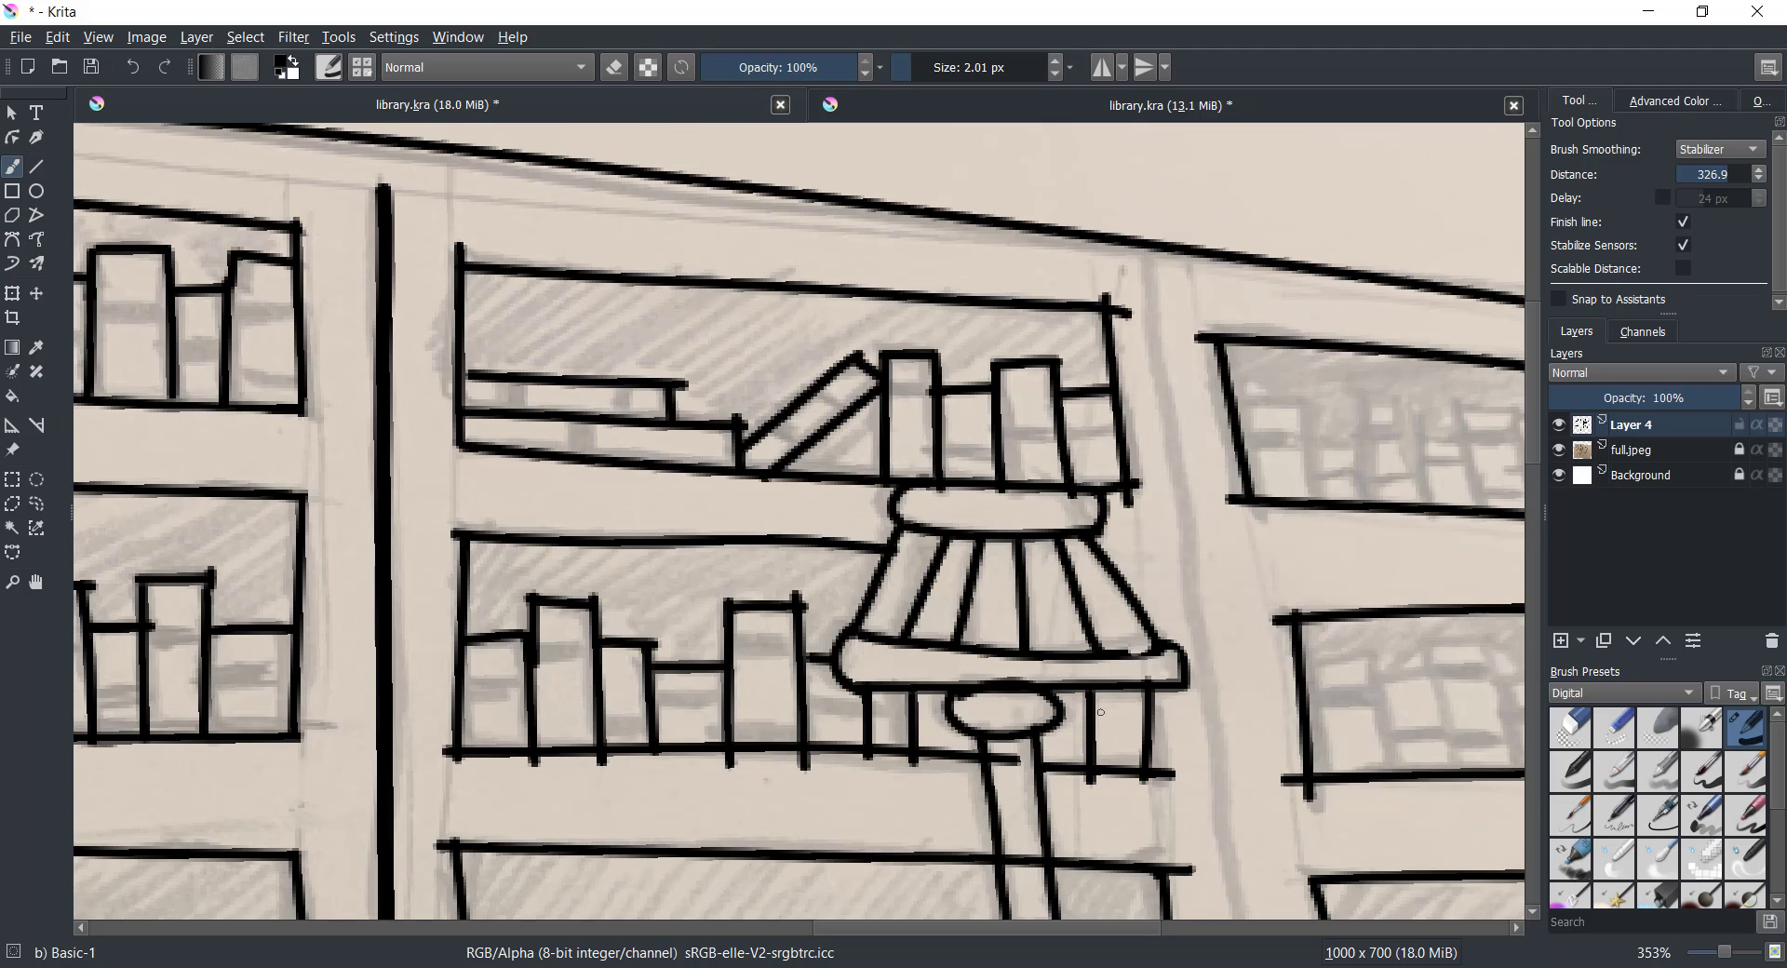
scroll(1100, 712, down, 5)
Outline a leaning book with standing books beside it on the lowest shelf
mouse_move(477, 539)
mouse_down()
mouse_move(519, 503)
mouse_move(659, 694)
mouse_up()
mouse_move(519, 502)
mouse_down()
mouse_move(707, 684)
mouse_move(684, 645)
mouse_up()
drag(659, 516, 692, 707)
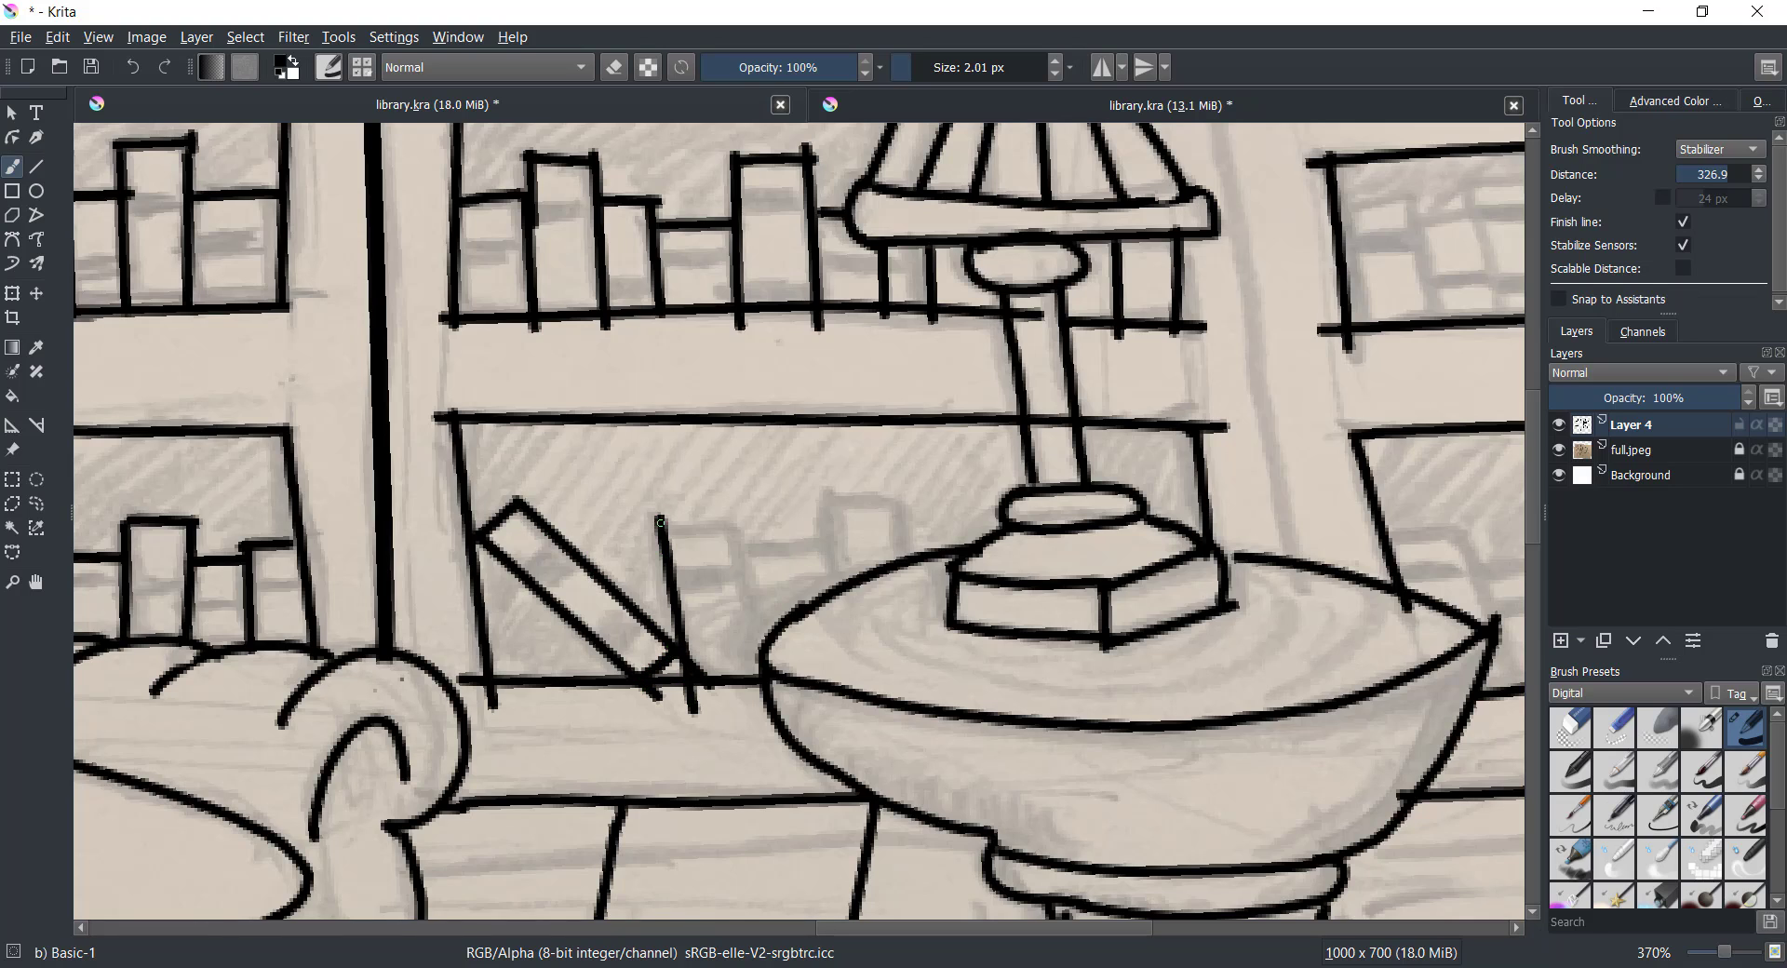
mouse_move(659, 520)
mouse_down()
mouse_move(735, 524)
mouse_move(758, 693)
mouse_up()
click(132, 66)
mouse_move(743, 554)
mouse_down()
mouse_move(830, 544)
mouse_move(838, 600)
mouse_up()
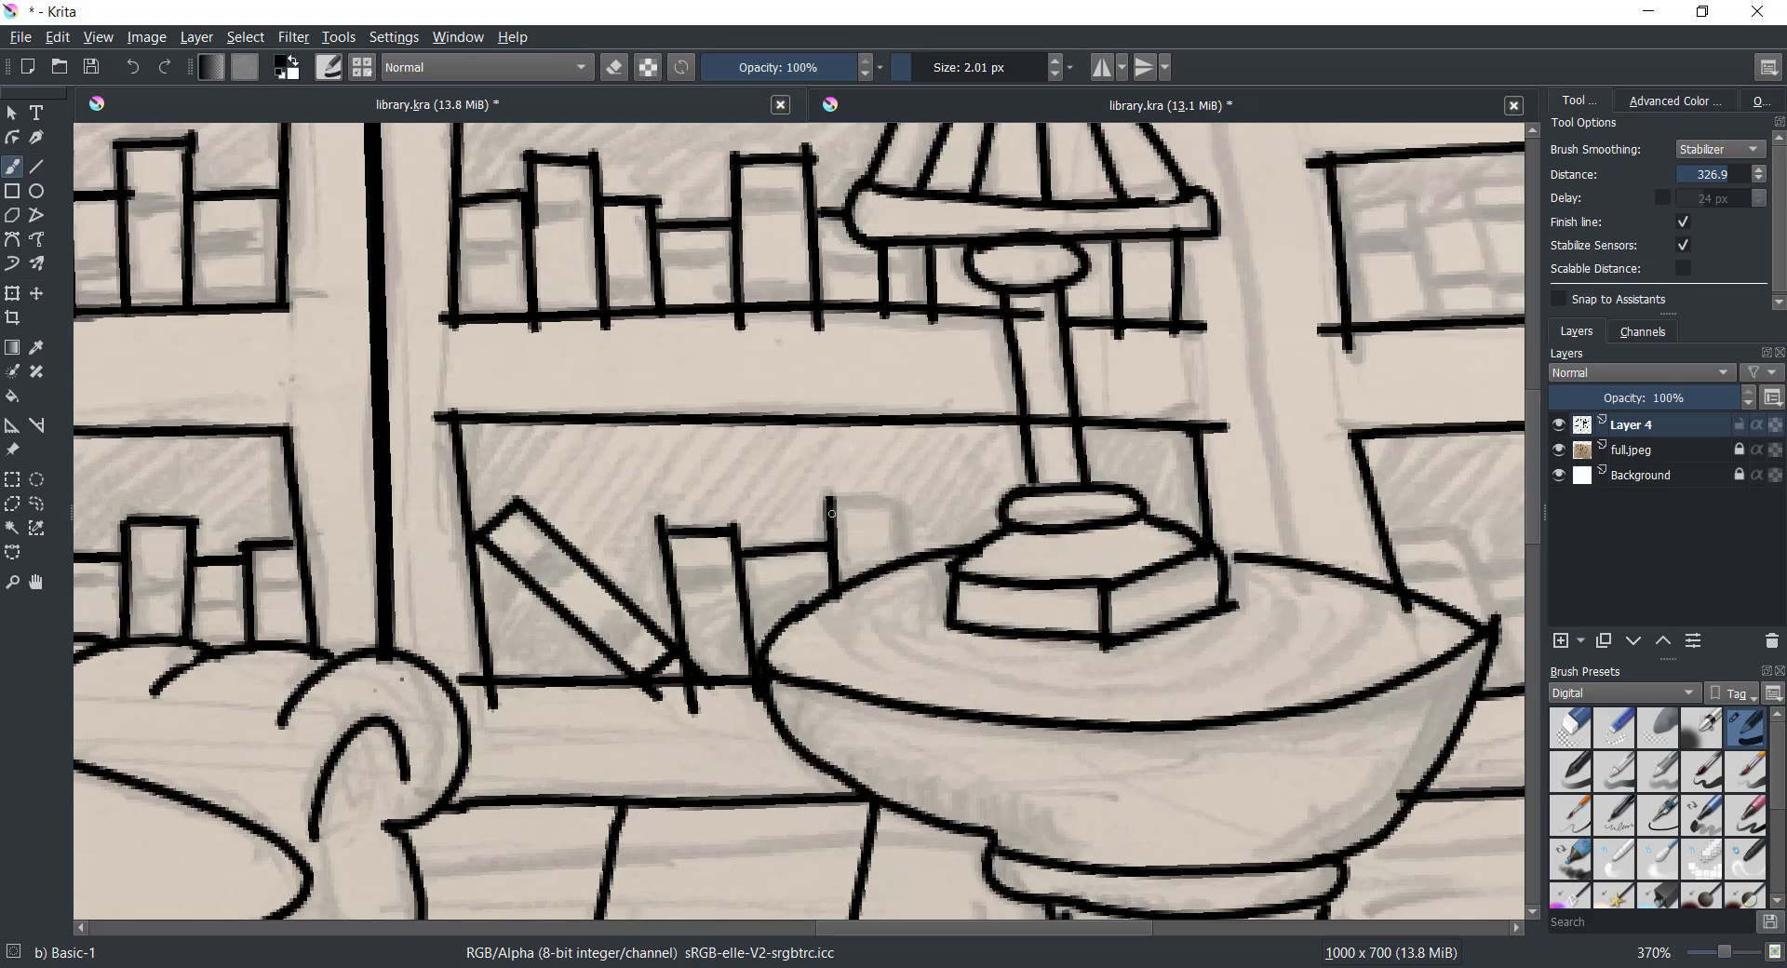
mouse_move(827, 504)
mouse_down()
mouse_move(898, 500)
mouse_move(899, 554)
mouse_up()
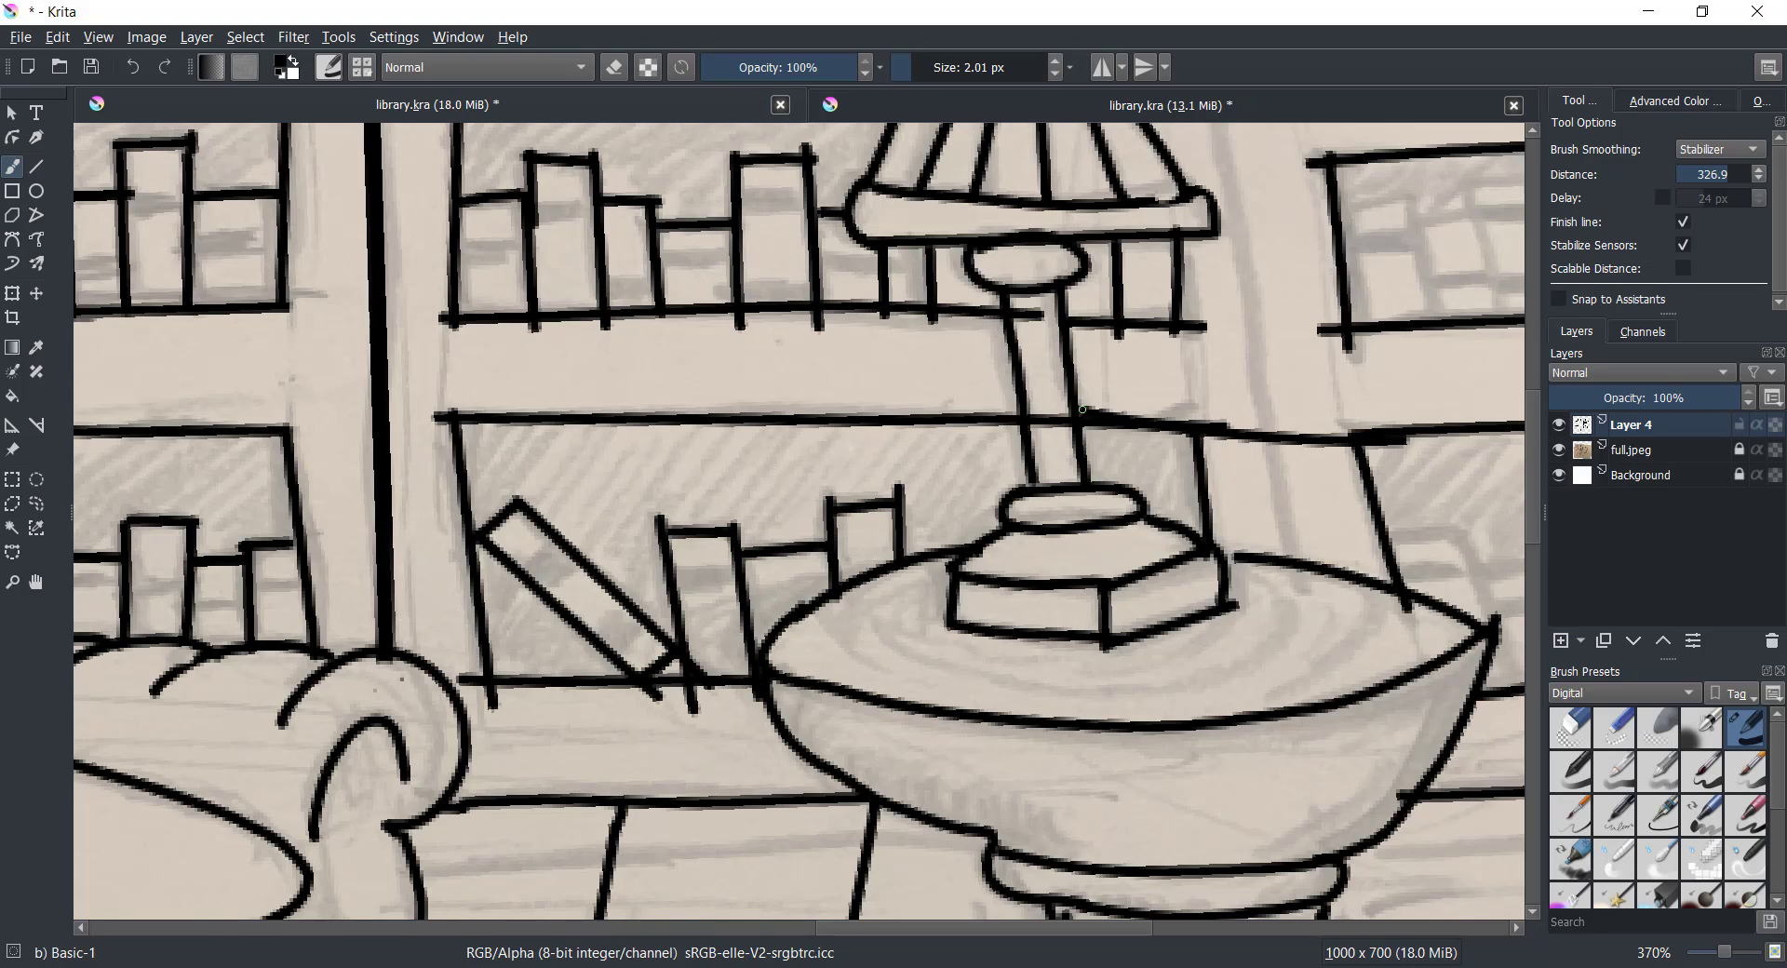
Remove the stray lines drawn beside the lamp stem
drag(1350, 446, 1081, 409)
key(ctrl+z)
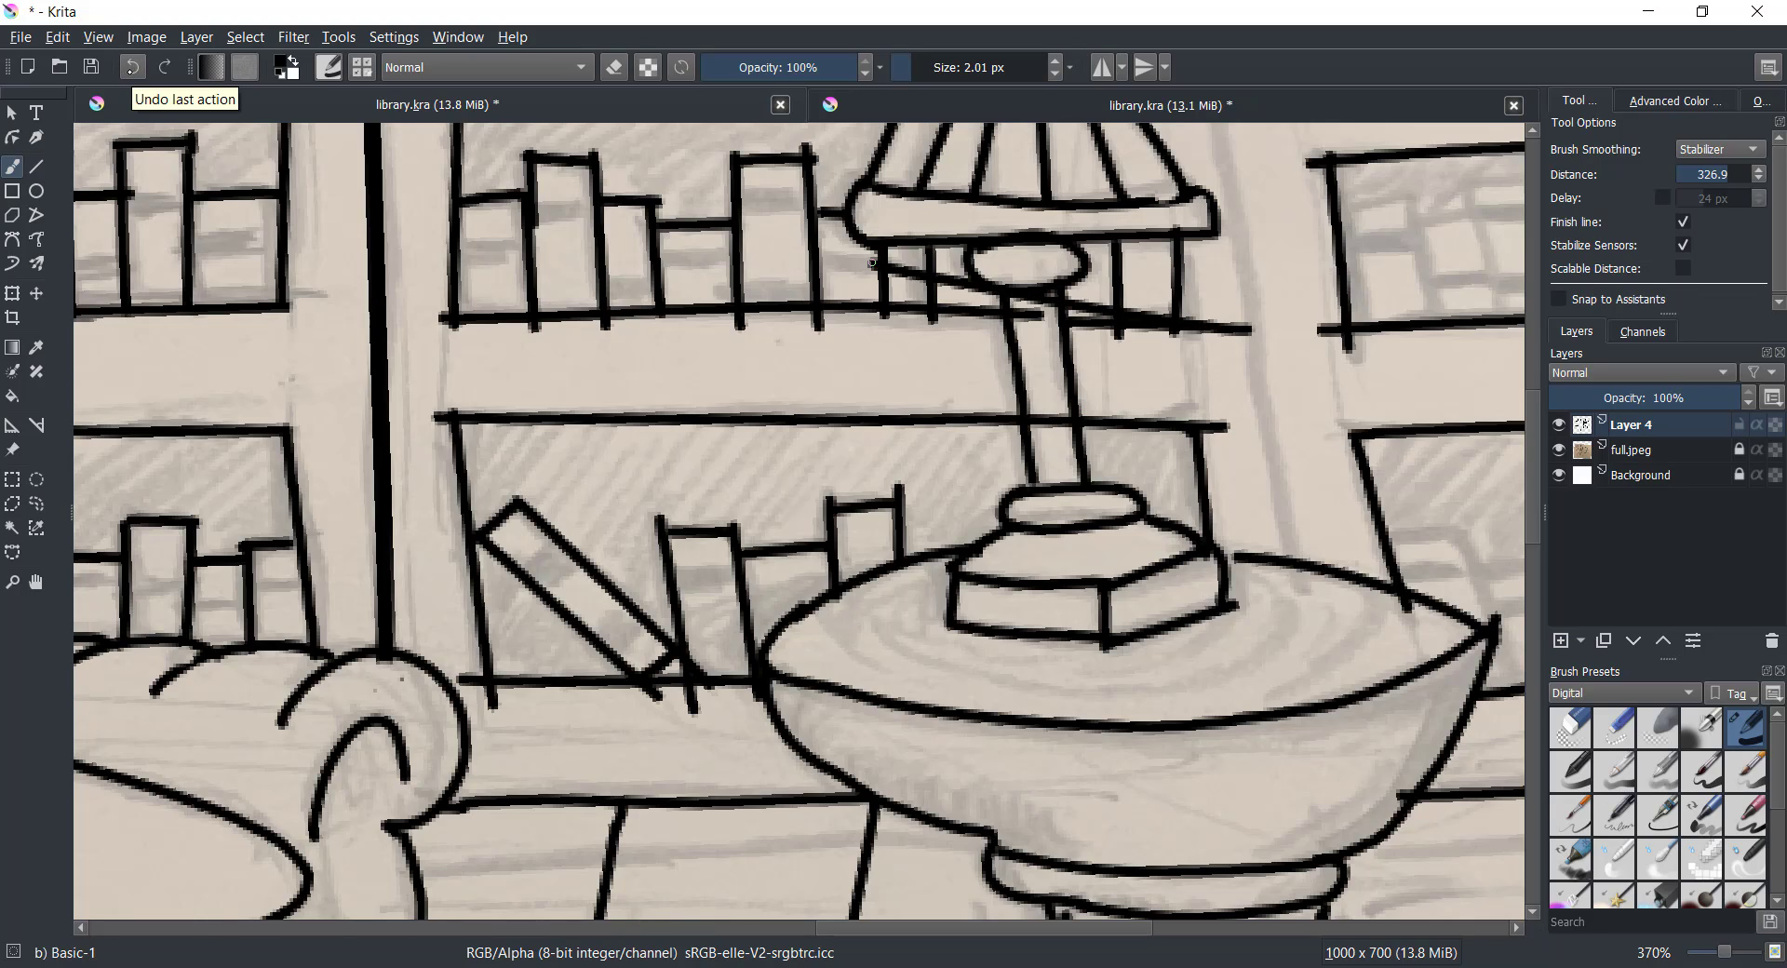
click(132, 66)
drag(1191, 265, 1168, 385)
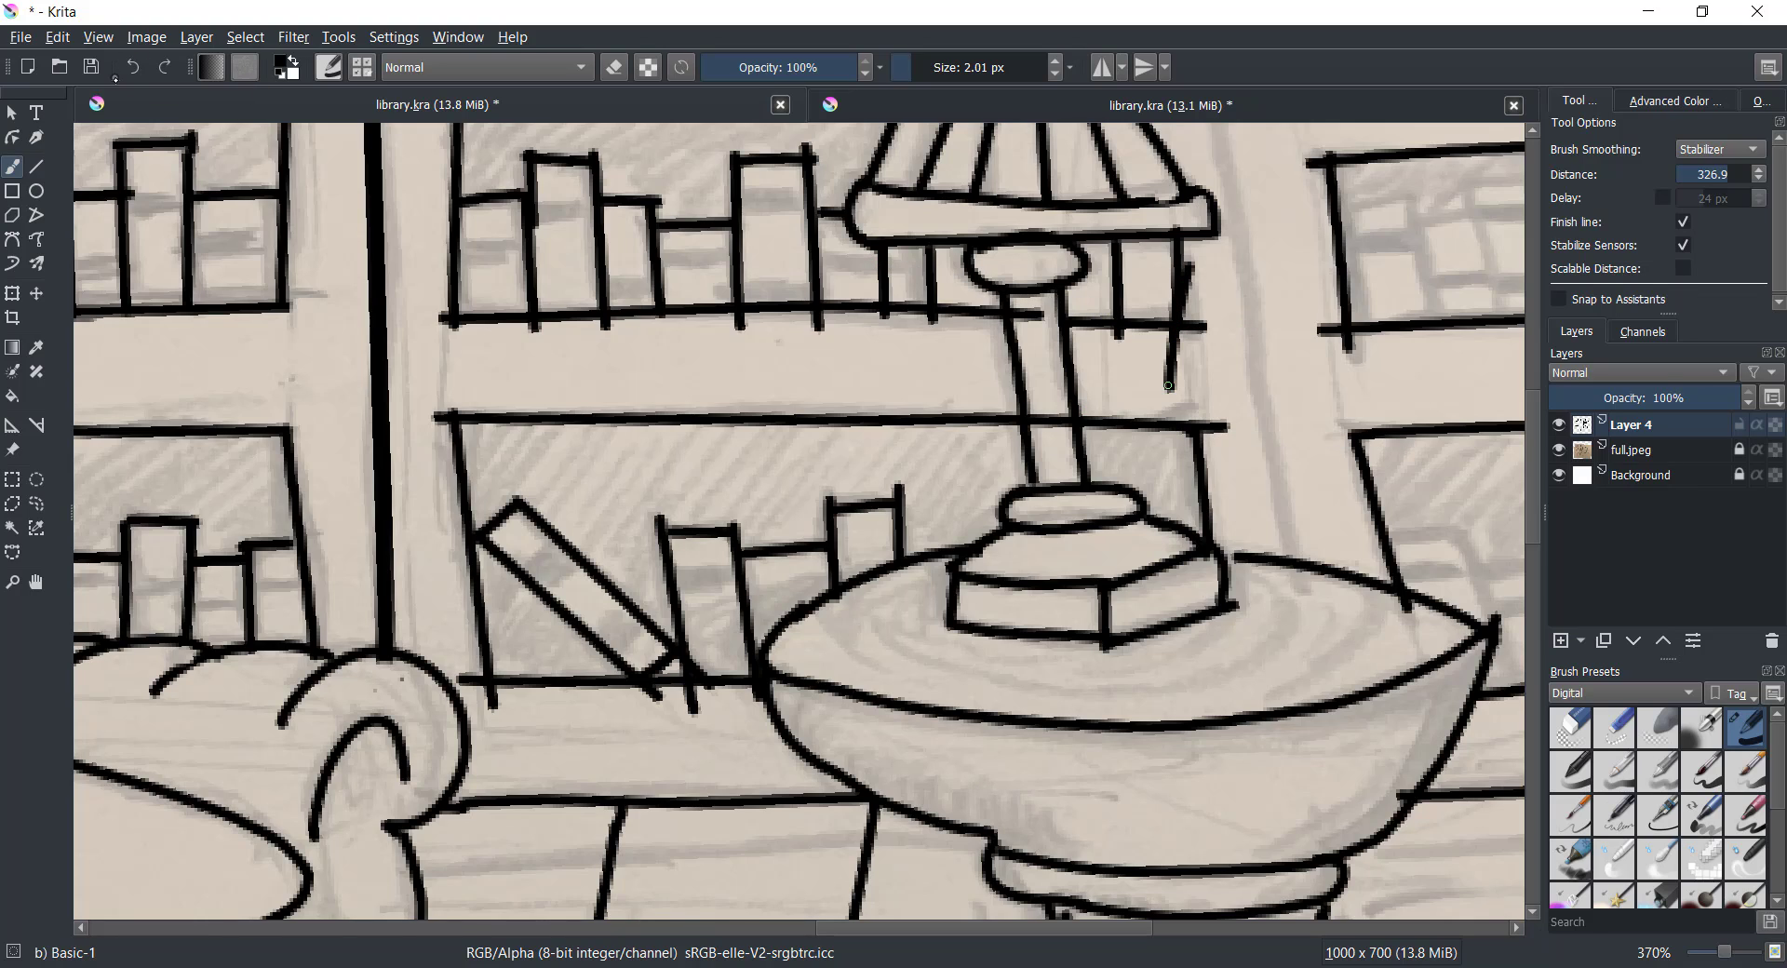
key(ctrl+z)
Rotate and zoom onto the right bookshelf, then ink book spines across the upper shelf
scroll(1167, 384, down, 5)
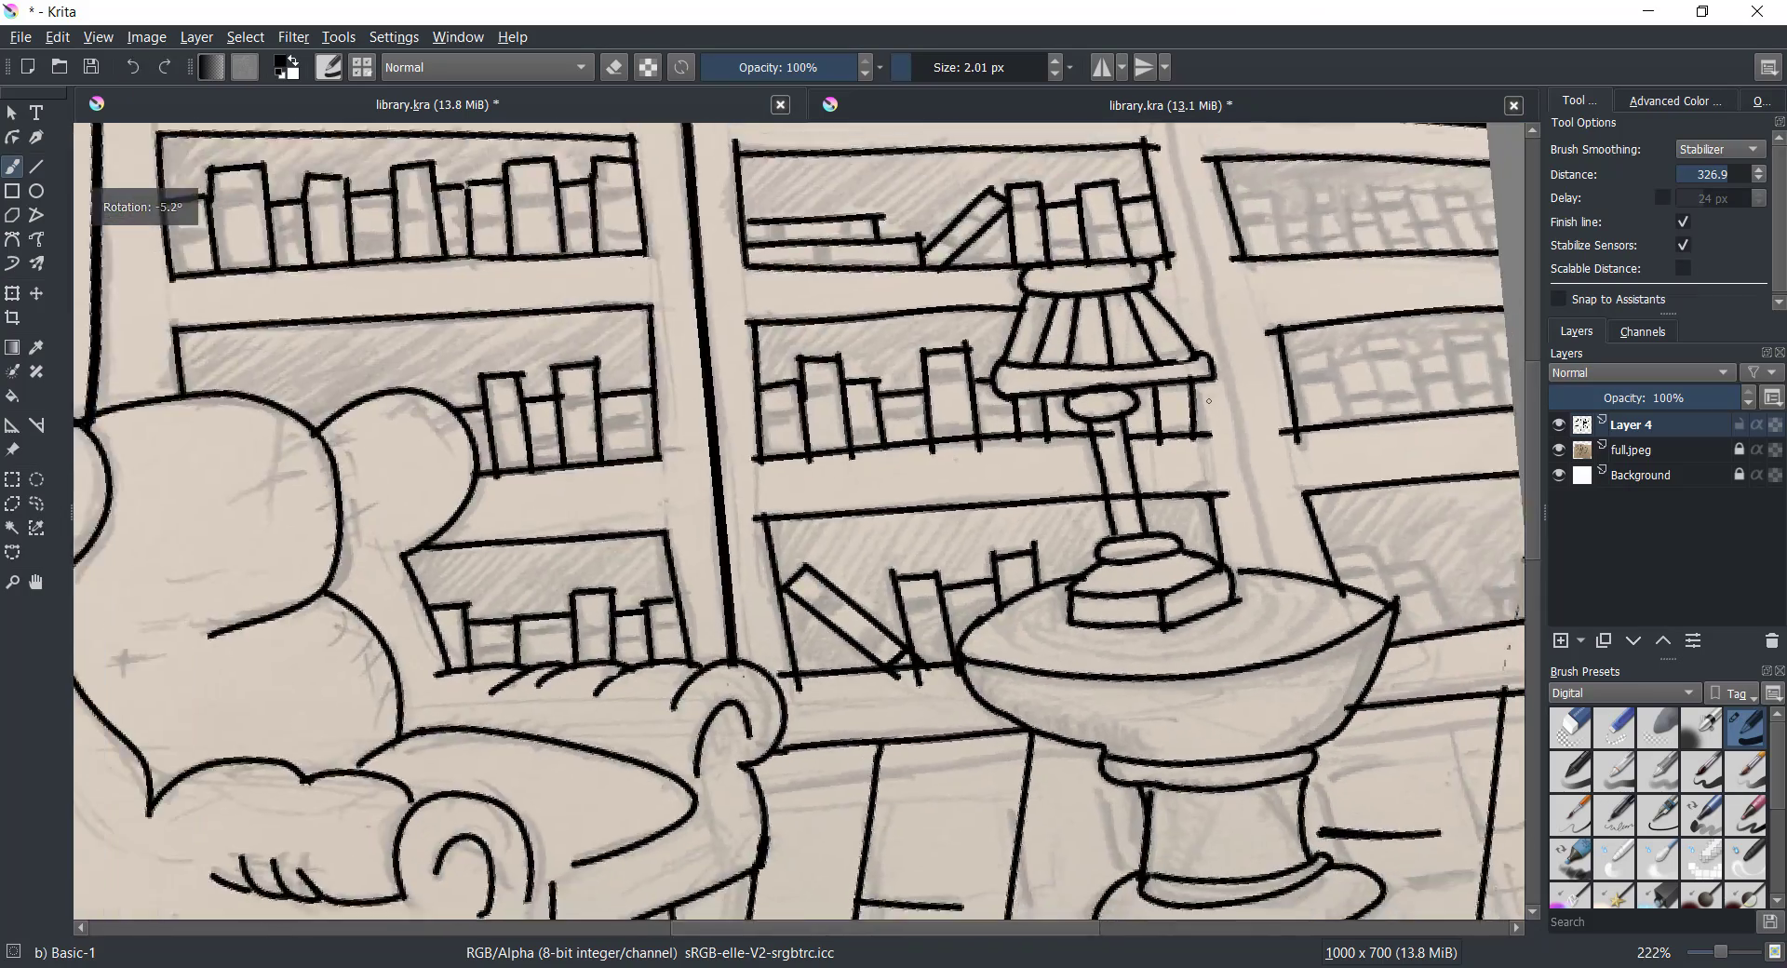
drag(1167, 385, 1111, 589)
drag(529, 384, 644, 510)
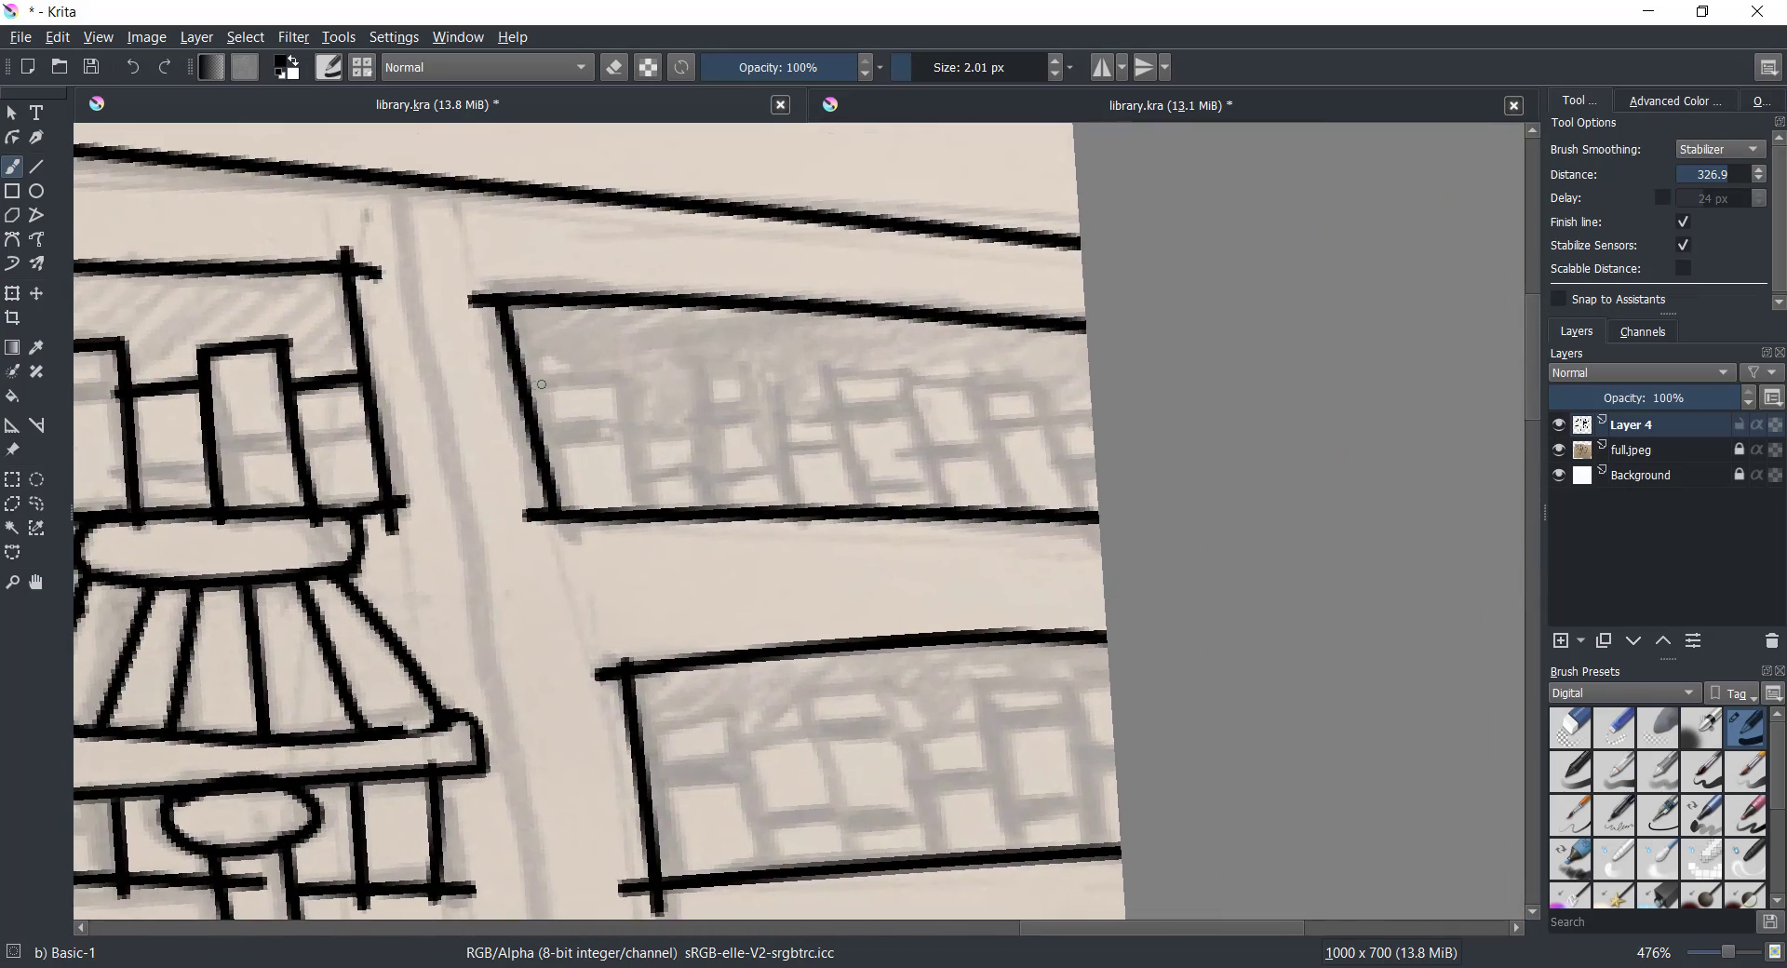
drag(636, 429, 698, 428)
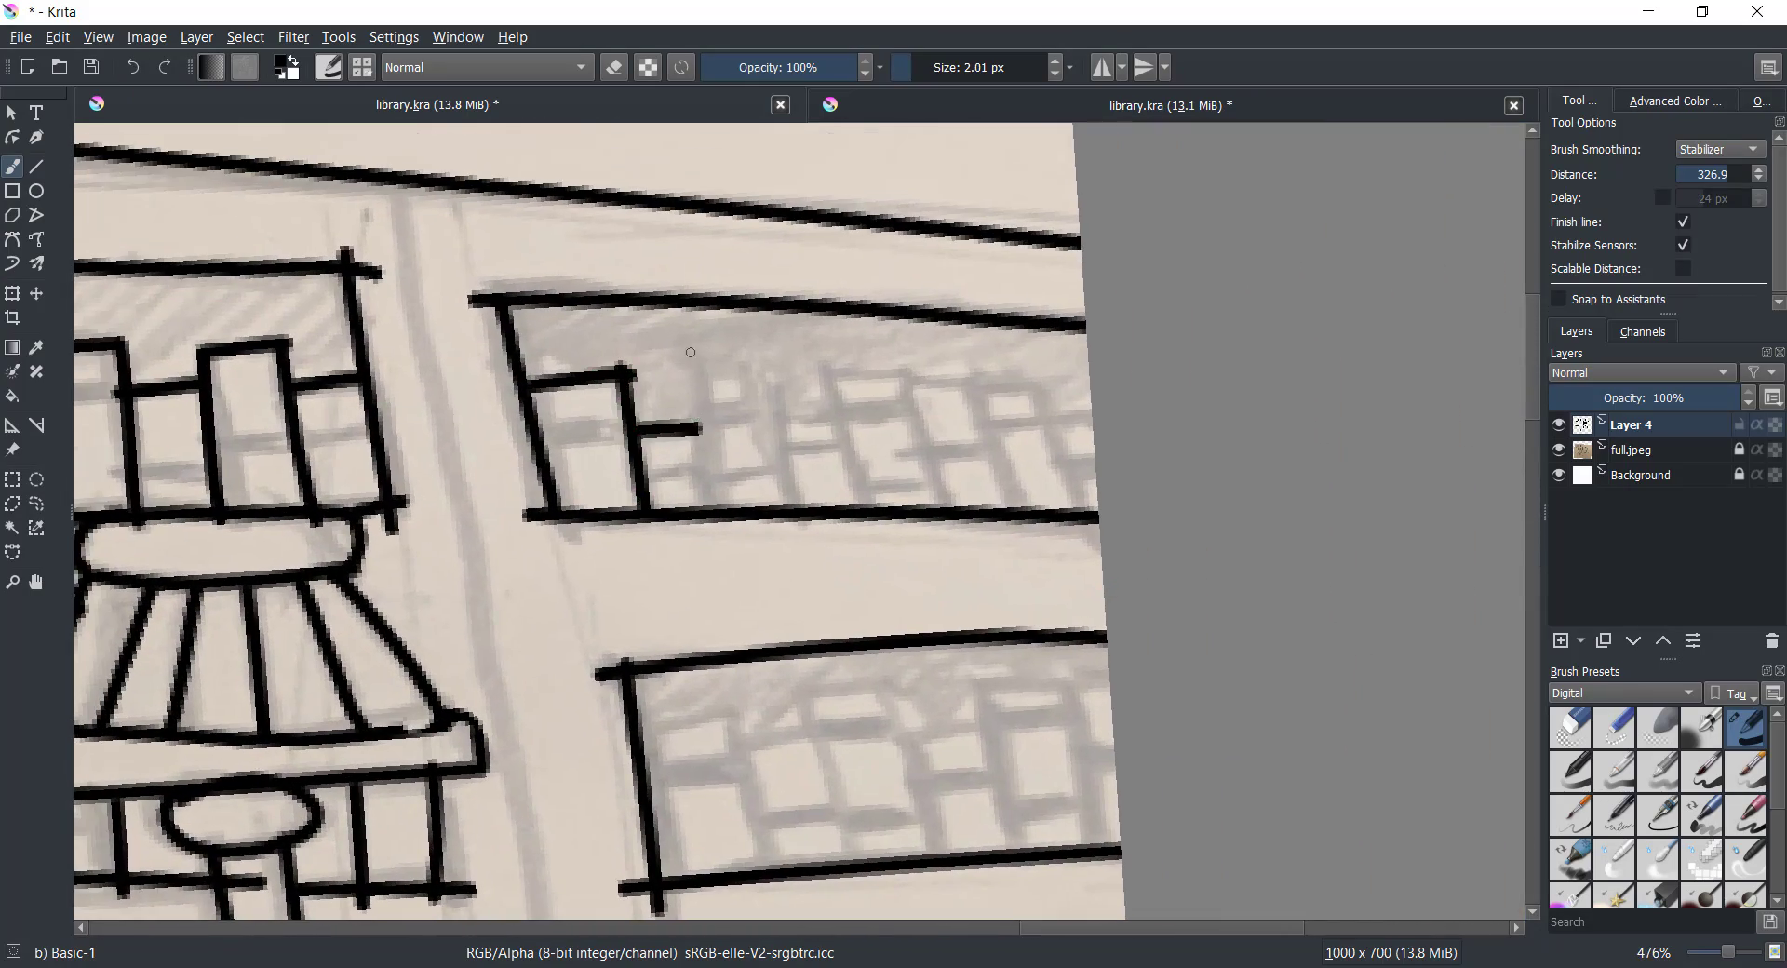
drag(693, 354, 708, 521)
mouse_move(690, 361)
mouse_down()
mouse_move(774, 442)
mouse_move(786, 510)
mouse_up()
mouse_move(780, 416)
mouse_down()
mouse_move(833, 415)
mouse_move(852, 509)
mouse_up()
mouse_move(828, 372)
mouse_down()
mouse_move(907, 382)
mouse_move(948, 523)
mouse_up()
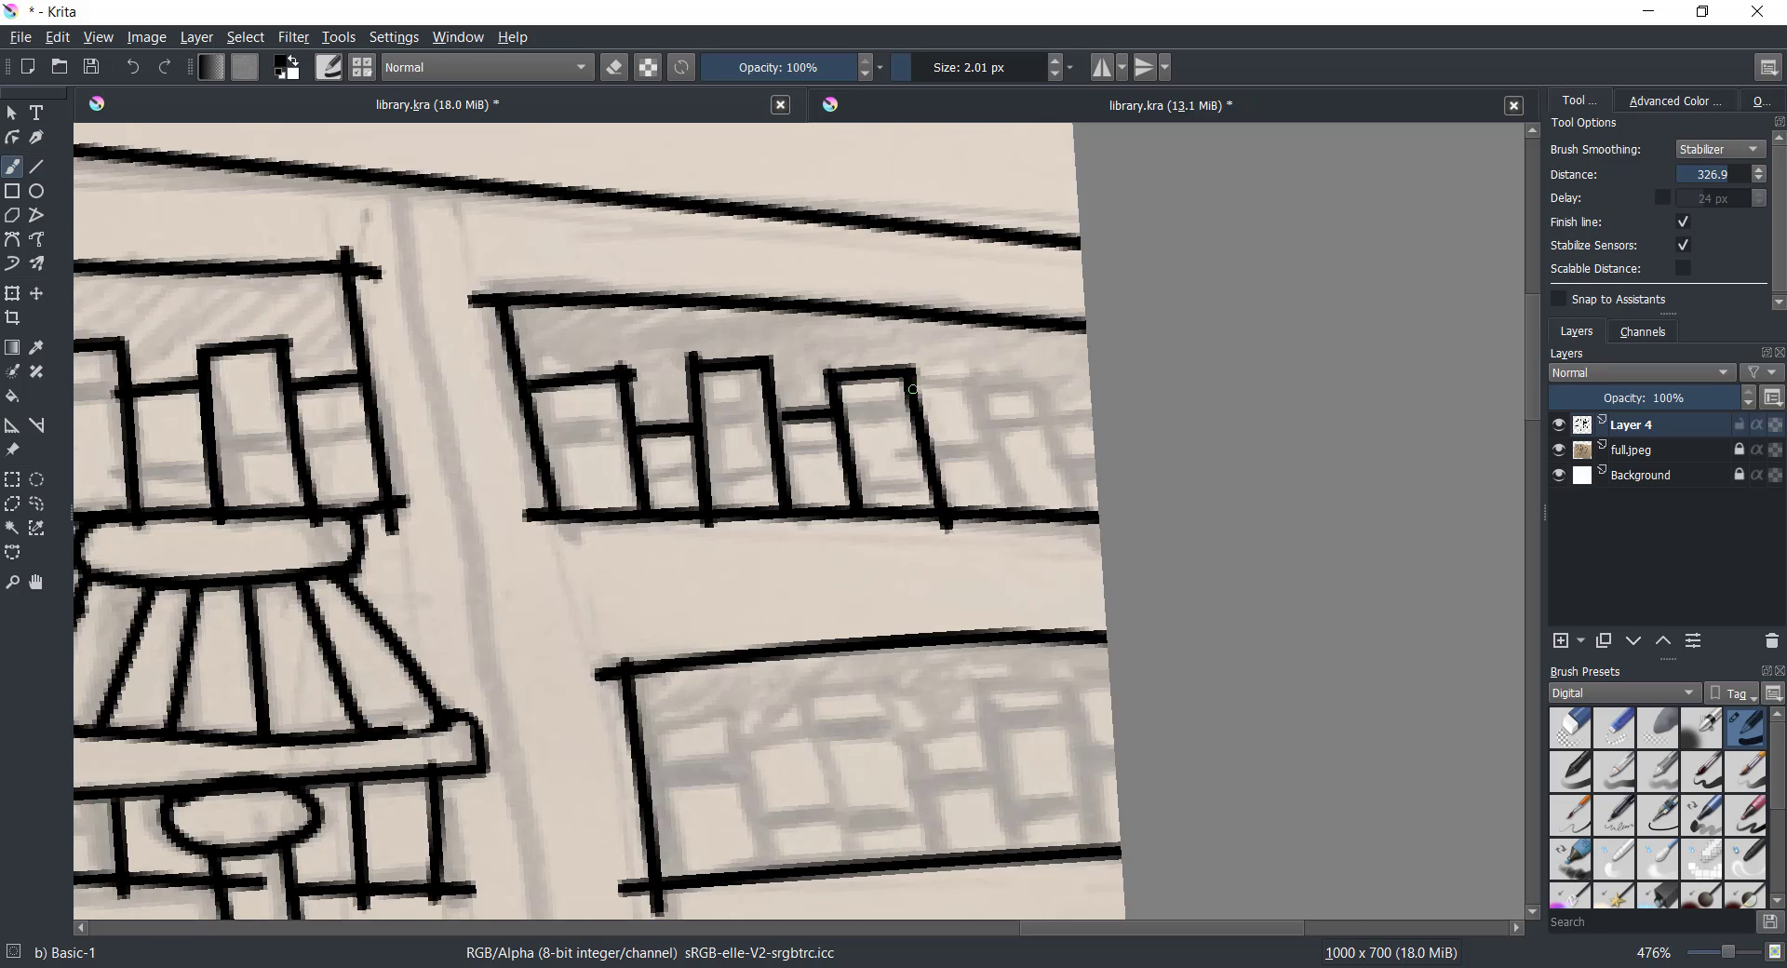
mouse_move(910, 384)
mouse_down()
mouse_move(986, 381)
mouse_move(1028, 512)
mouse_up()
mouse_move(979, 386)
mouse_down()
mouse_move(1040, 388)
mouse_move(1093, 521)
mouse_up()
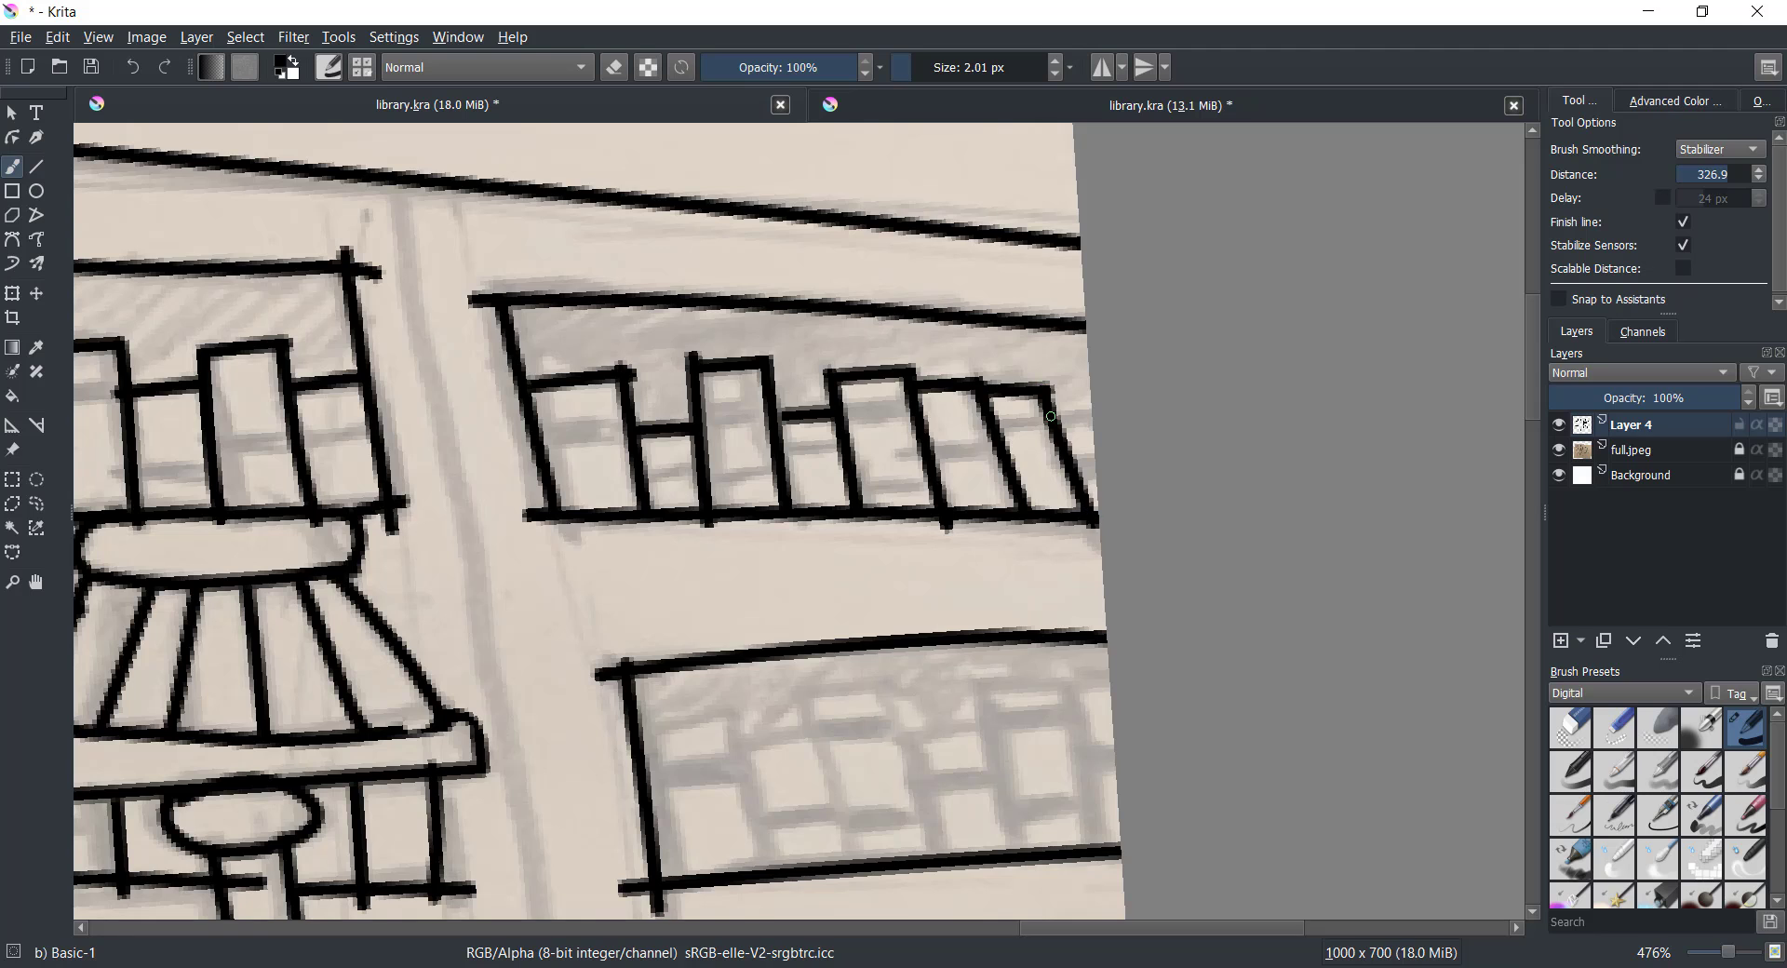
drag(1046, 414, 1098, 430)
Ink the books on the lower shelf and the books behind the table edge
mouse_move(628, 251)
mouse_down()
mouse_move(726, 243)
mouse_move(739, 413)
mouse_up()
mouse_move(735, 275)
mouse_down()
mouse_move(817, 268)
mouse_move(840, 399)
mouse_up()
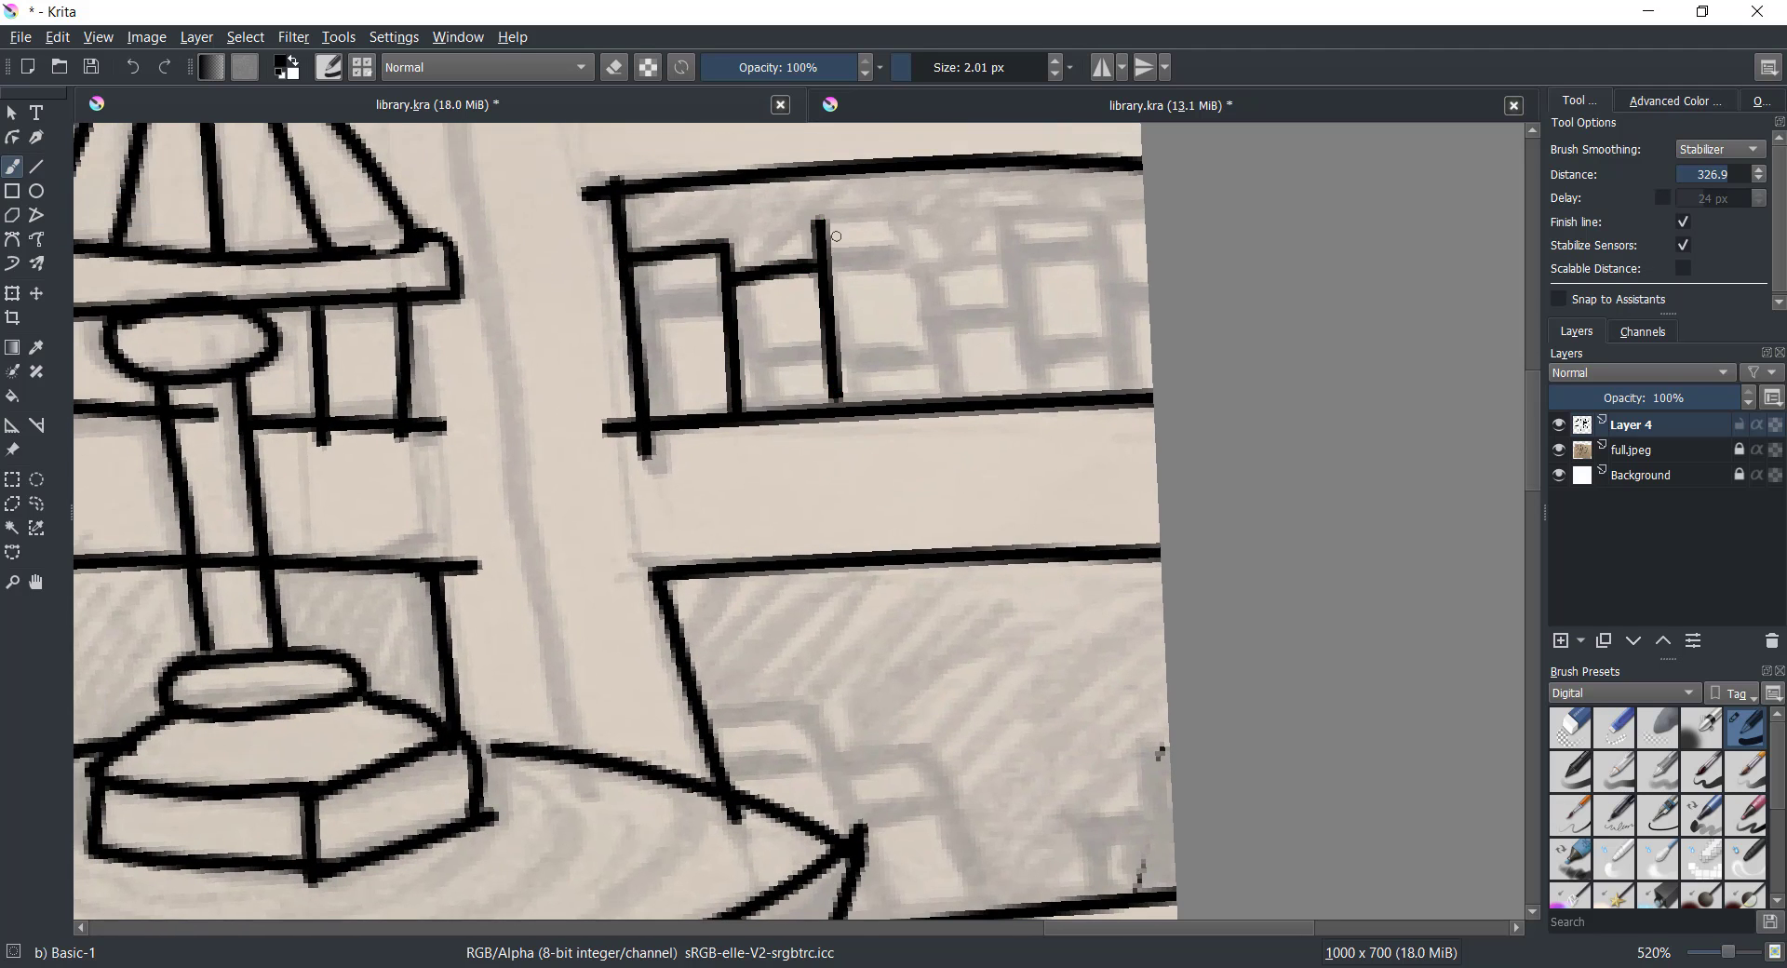
mouse_move(824, 220)
mouse_down()
mouse_move(921, 205)
mouse_move(949, 398)
mouse_up()
mouse_move(932, 269)
mouse_down()
mouse_move(993, 260)
mouse_move(1019, 414)
mouse_up()
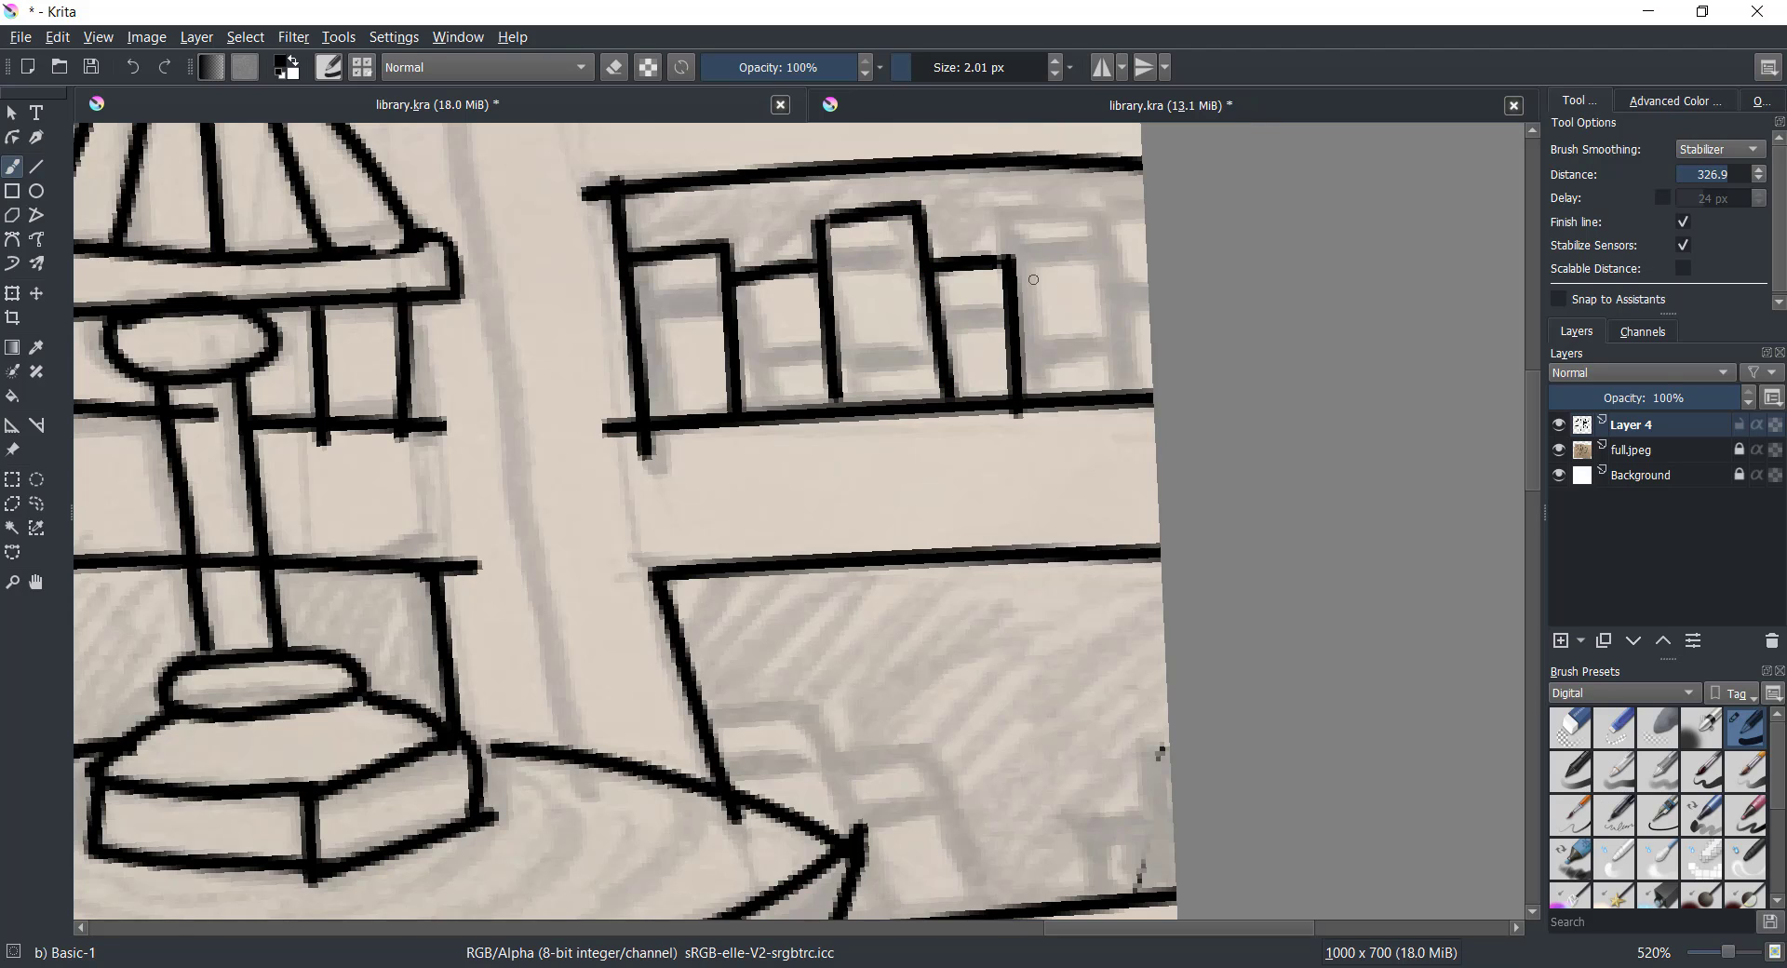
mouse_move(1004, 210)
mouse_down()
mouse_move(1012, 270)
mouse_move(1112, 207)
mouse_move(1117, 424)
mouse_up()
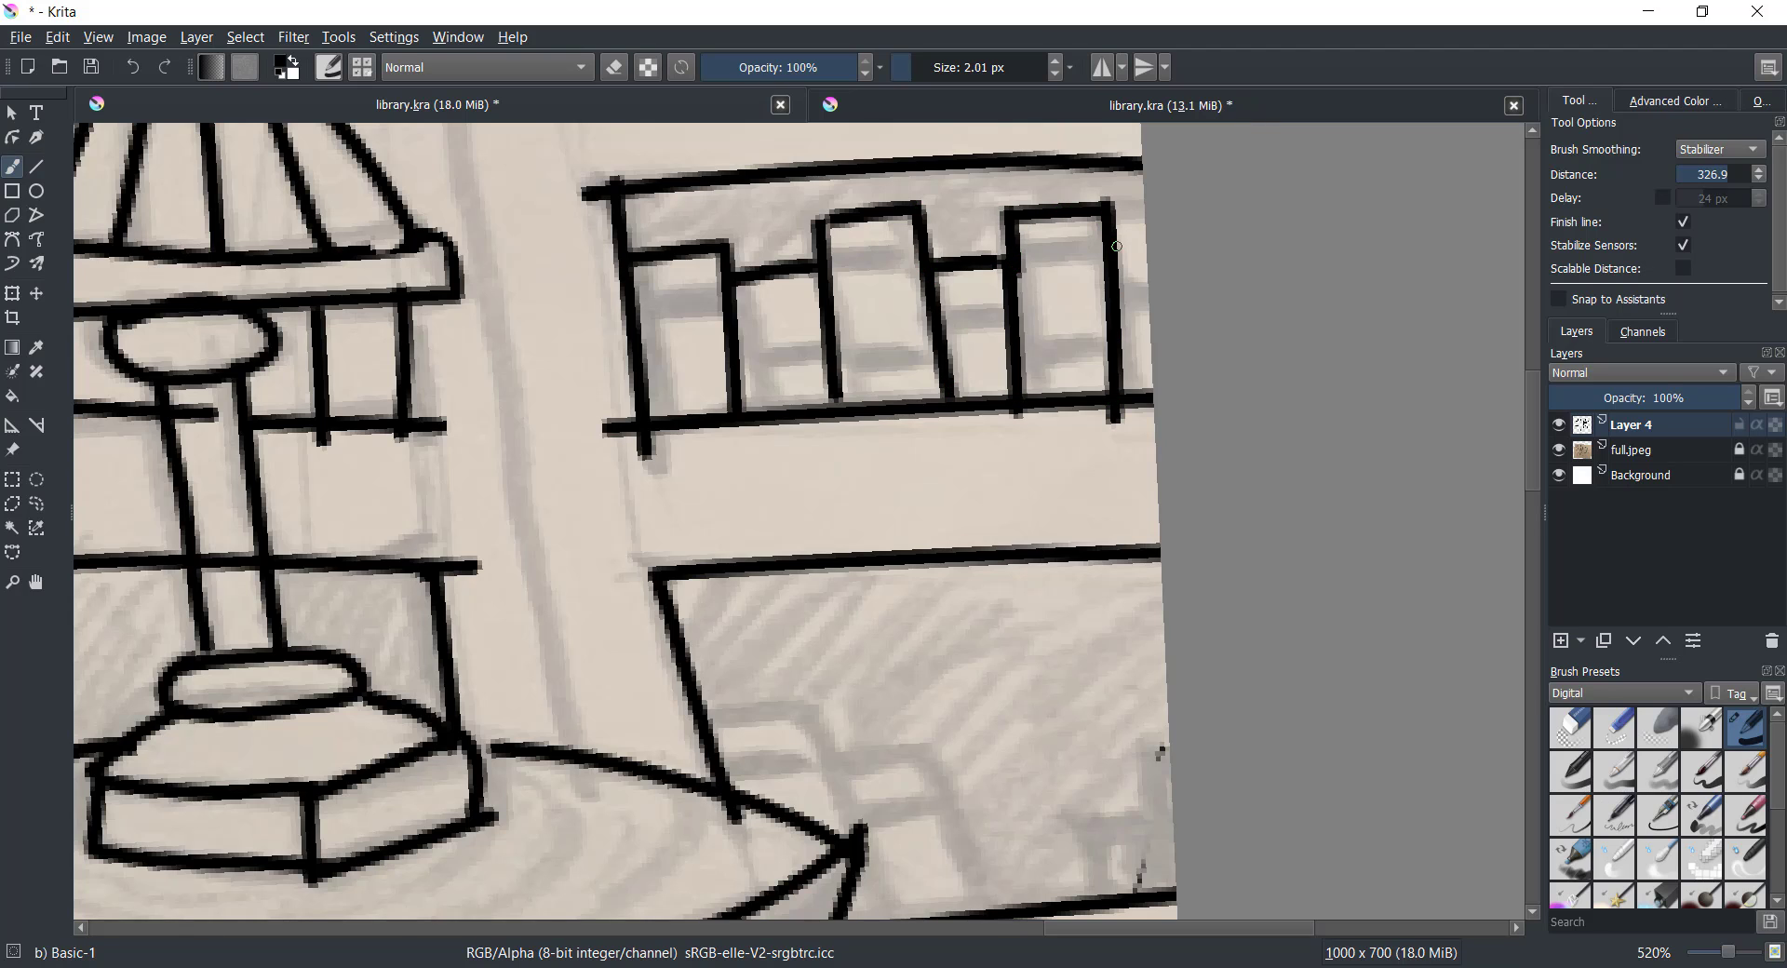
drag(1115, 244, 1147, 241)
scroll(767, 676, down, 5)
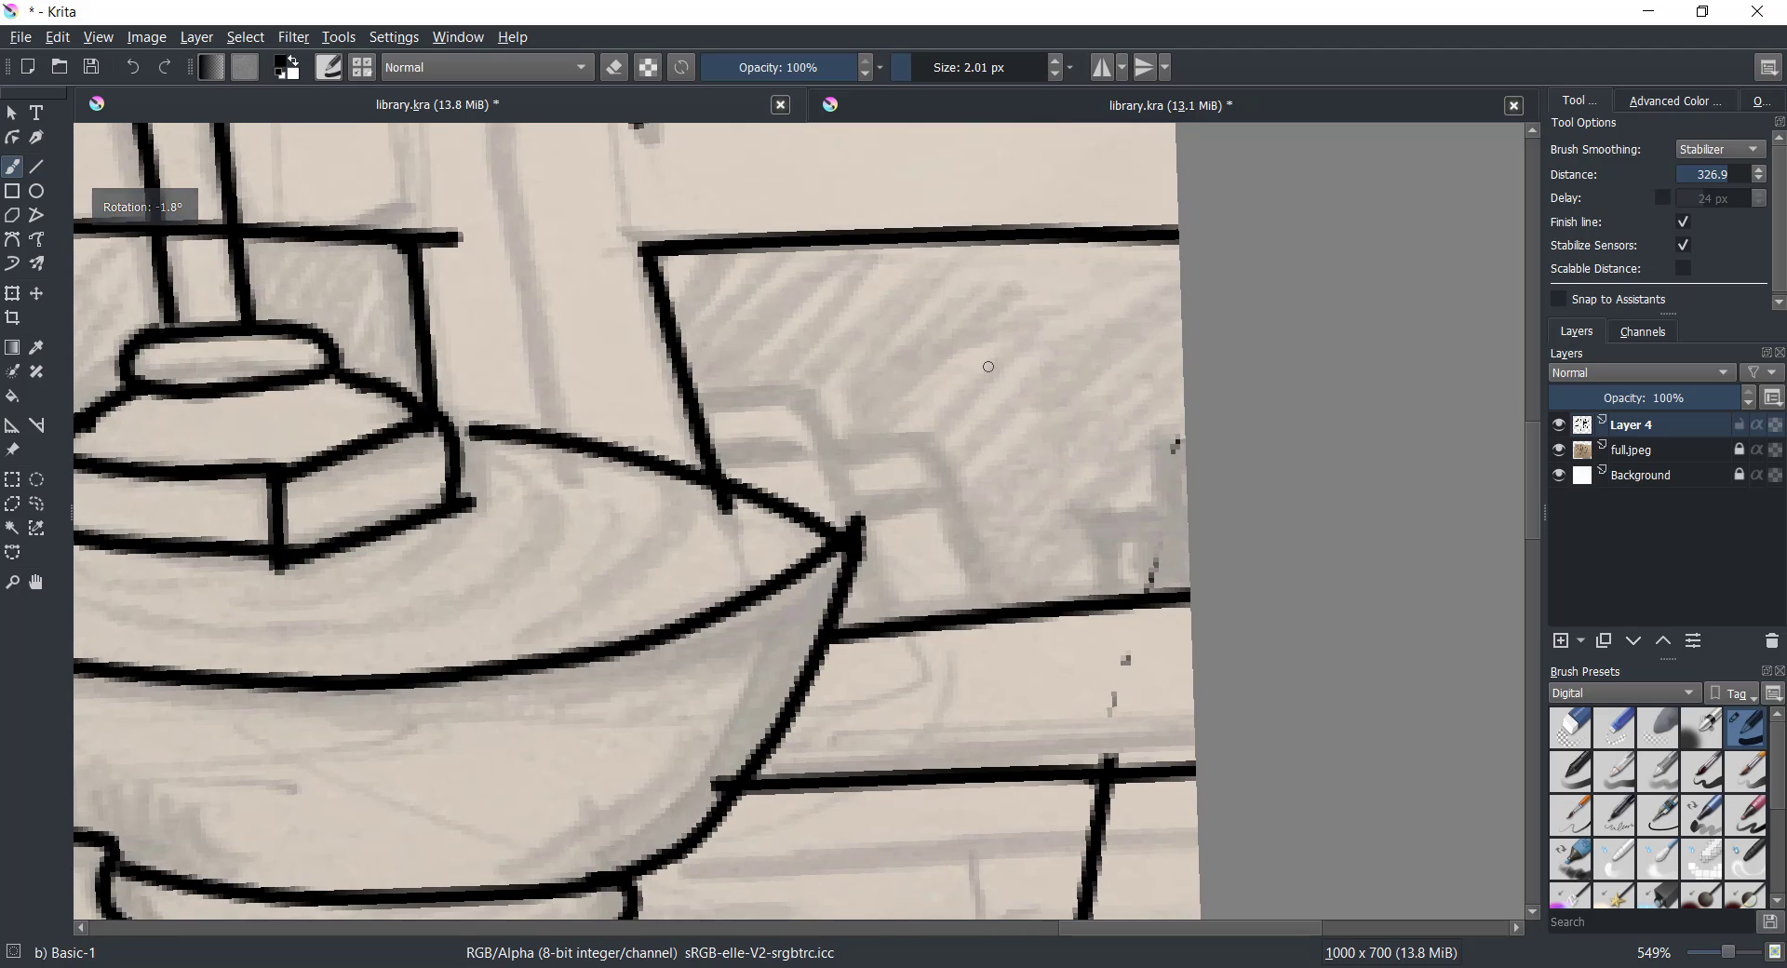
mouse_move(698, 402)
mouse_down()
mouse_move(812, 389)
mouse_move(854, 635)
mouse_up()
mouse_move(831, 456)
mouse_down()
mouse_move(938, 443)
mouse_move(975, 615)
mouse_up()
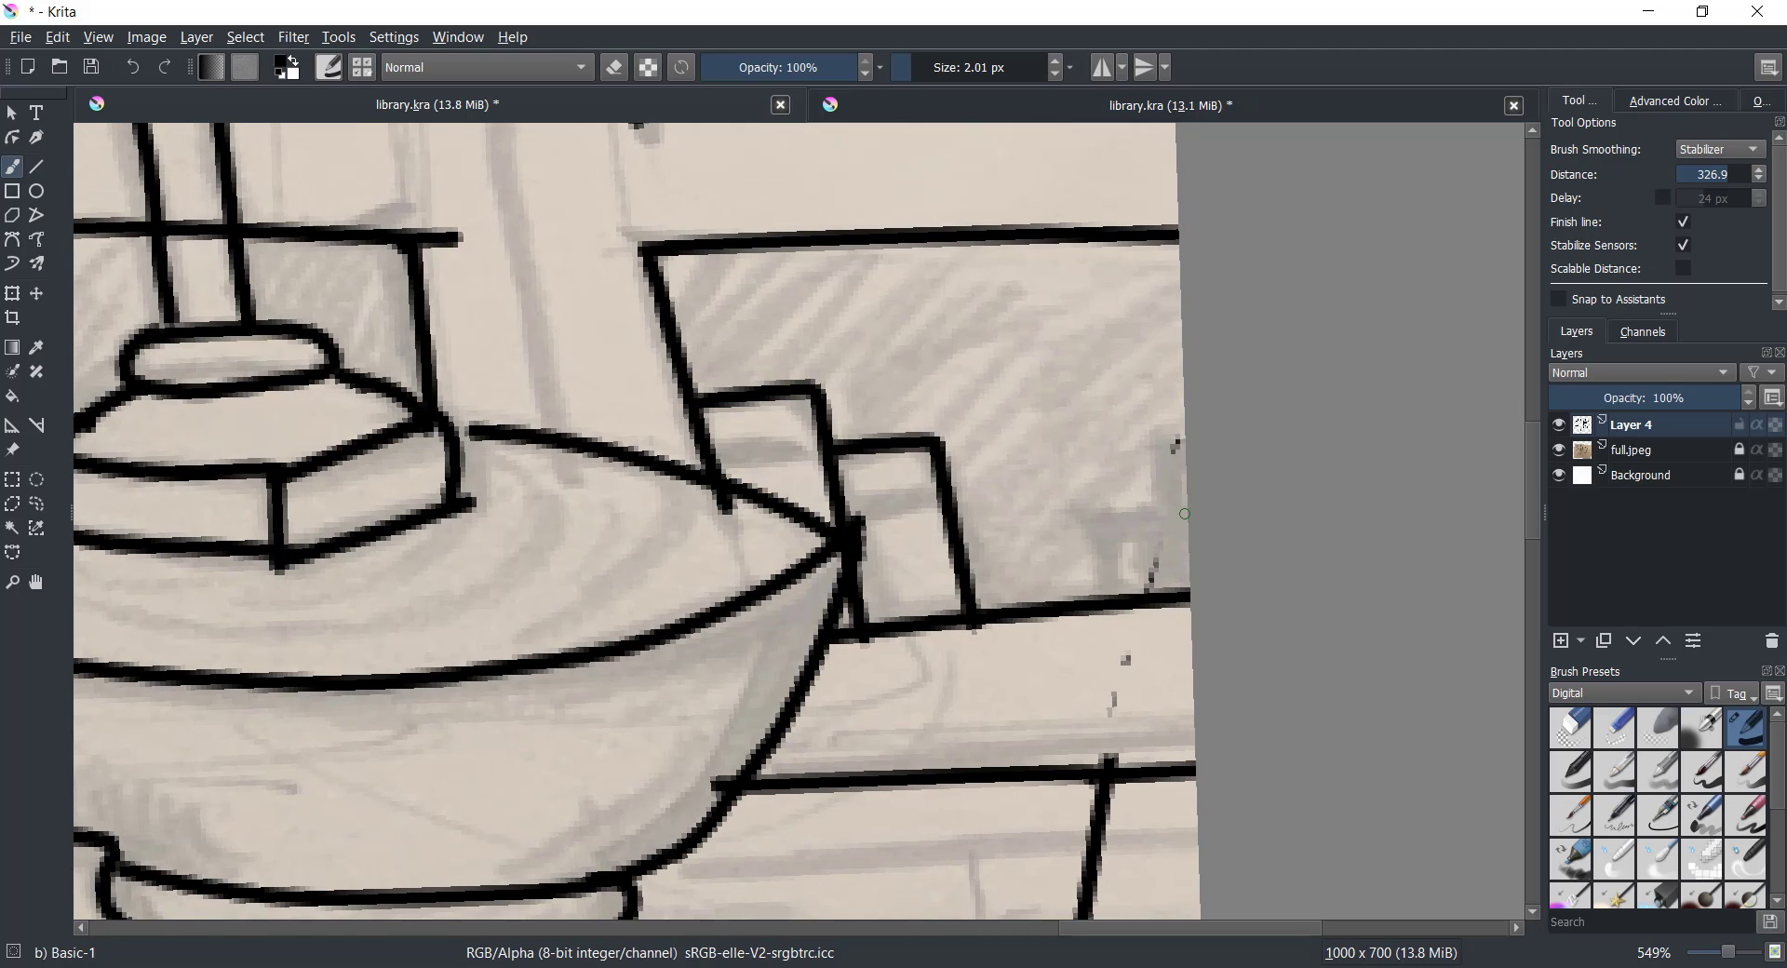
mouse_move(1184, 514)
mouse_down()
mouse_move(1087, 516)
mouse_move(1096, 628)
mouse_move(1182, 592)
mouse_move(1142, 440)
mouse_up()
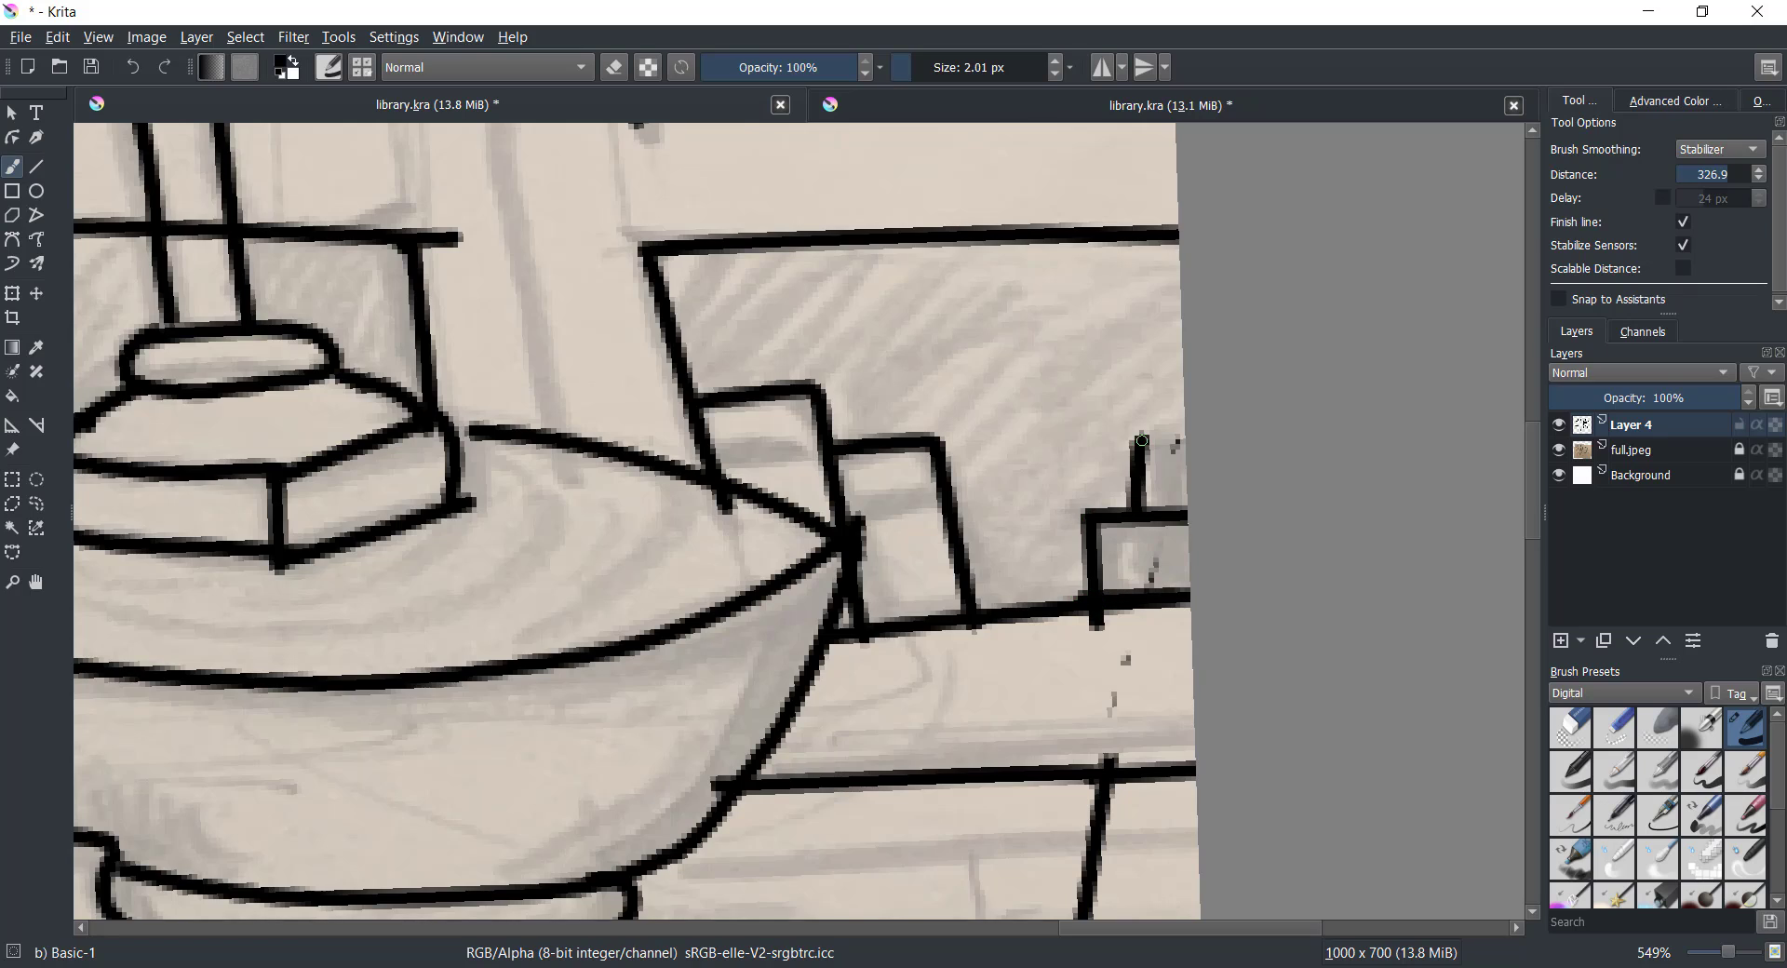
Raise the brush to 4 px, redraw the shelf's right edge, and undo stray marks
scroll(1137, 721, down, 3)
scroll(1137, 721, down, 2)
scroll(1137, 721, down, 1)
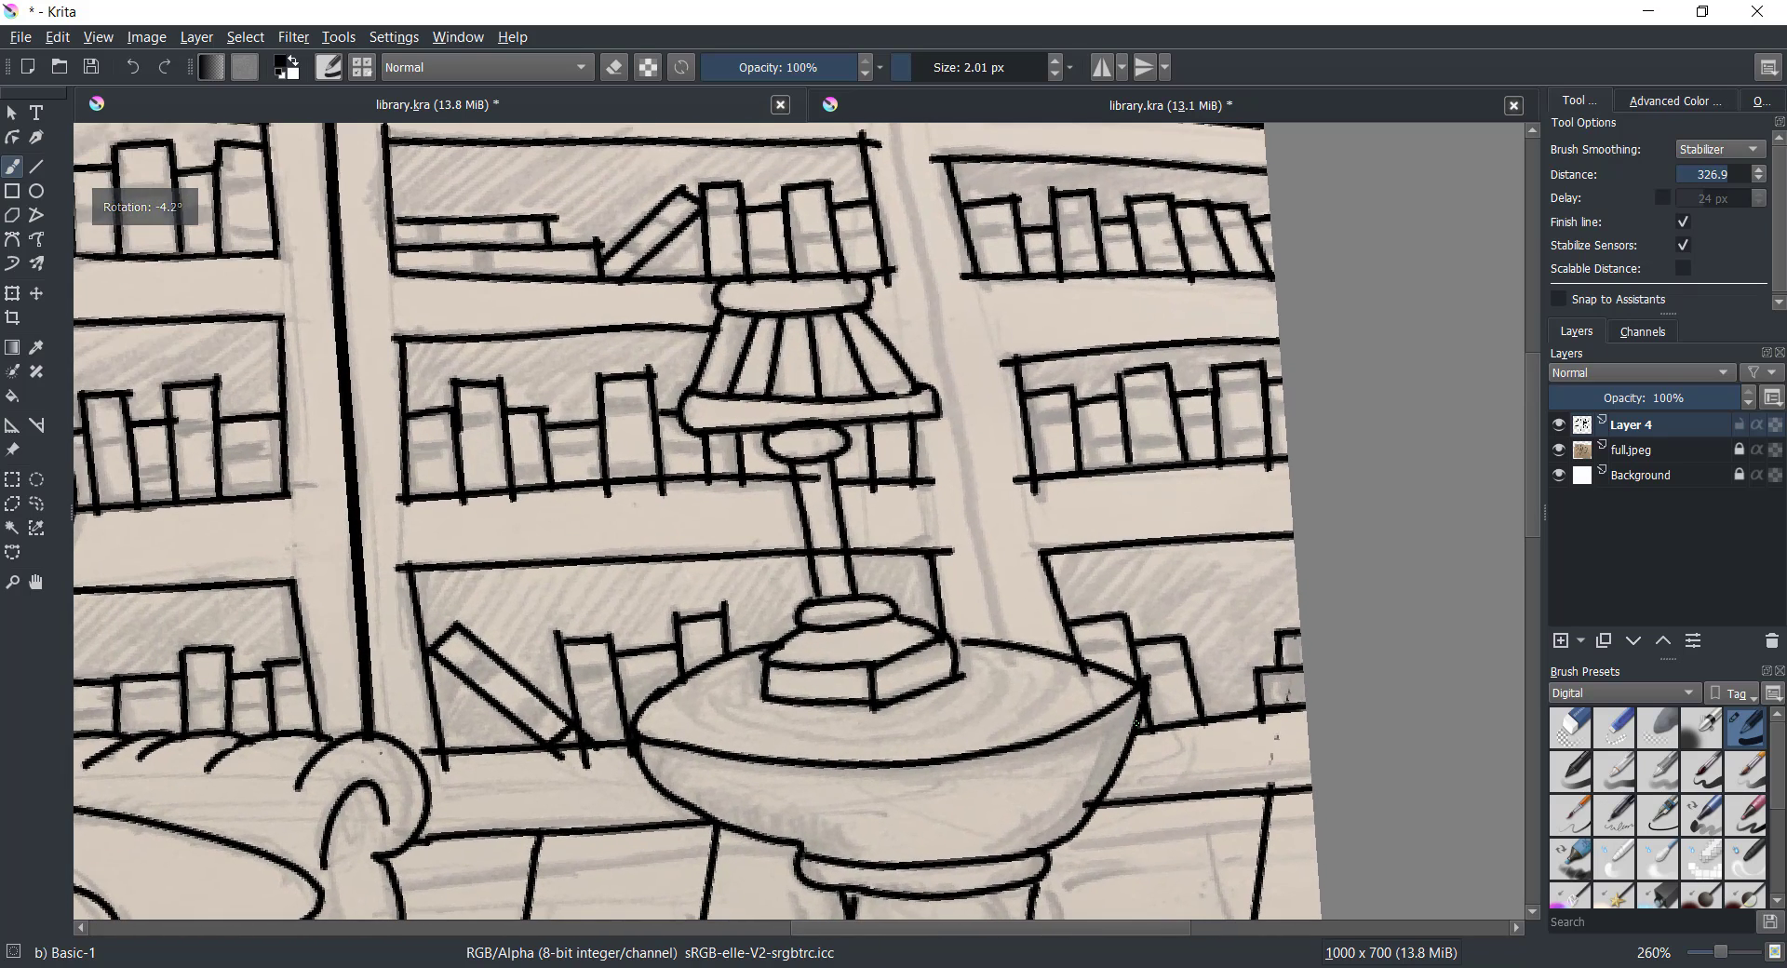
key(bracketright)
key(bracketright)
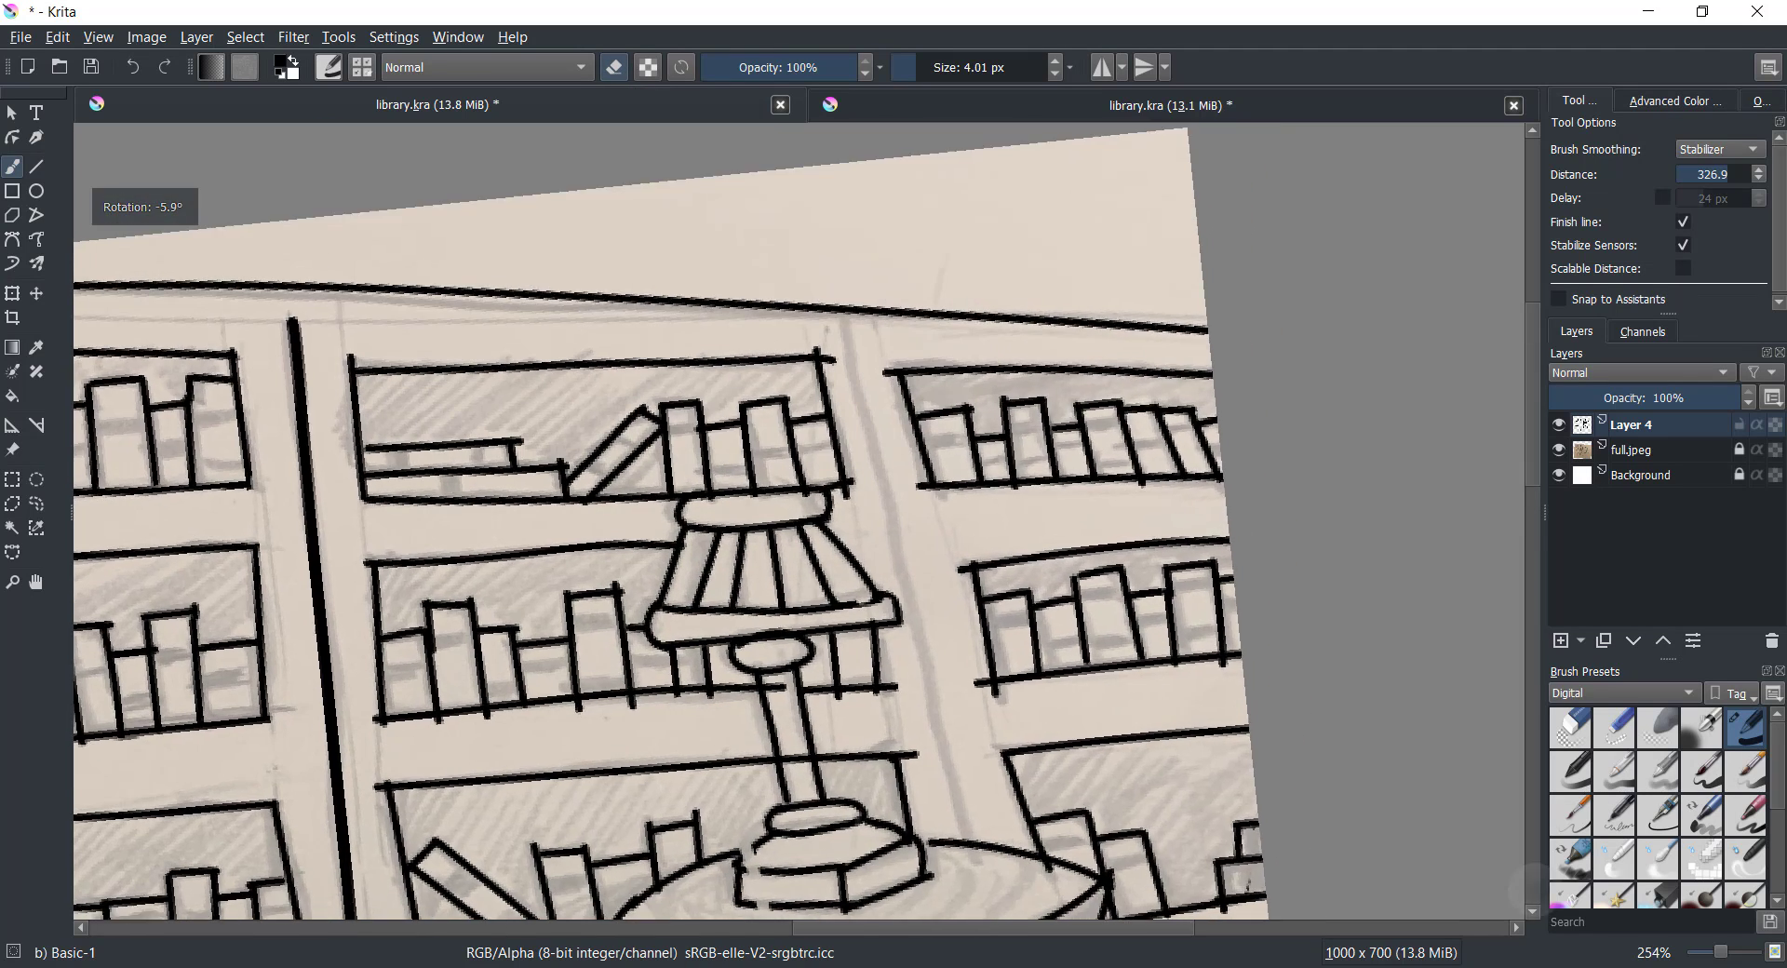
drag(778, 656, 800, 875)
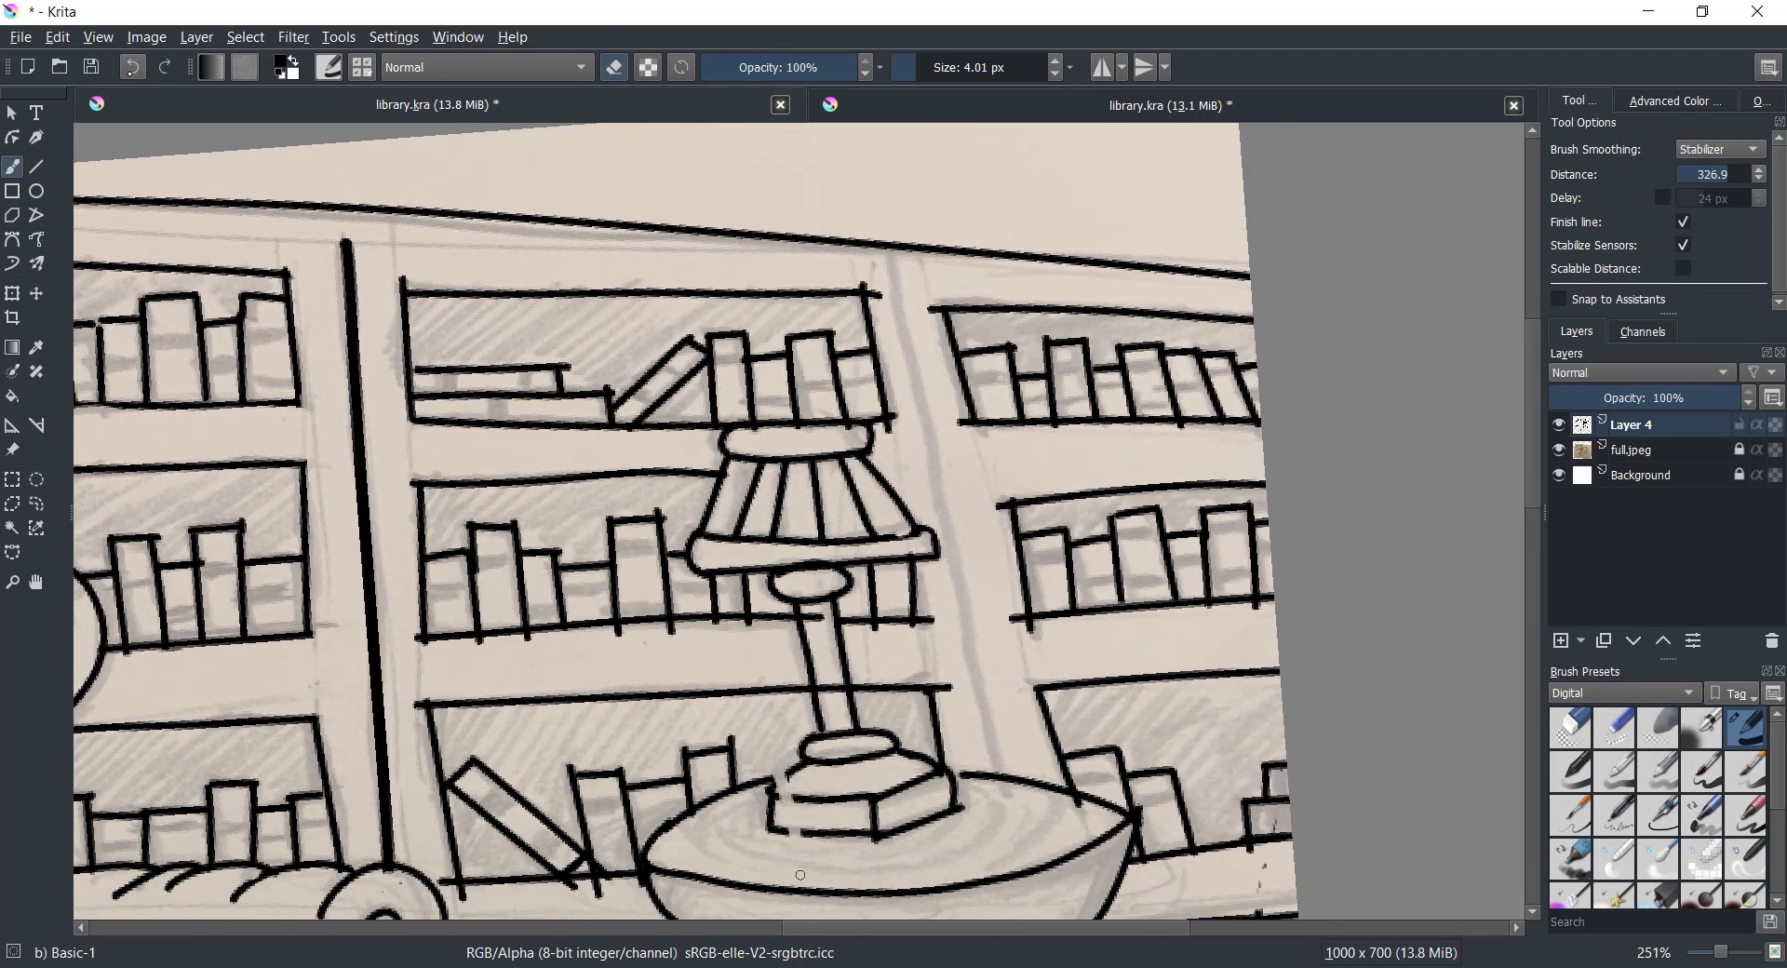
click(132, 67)
drag(865, 281, 891, 426)
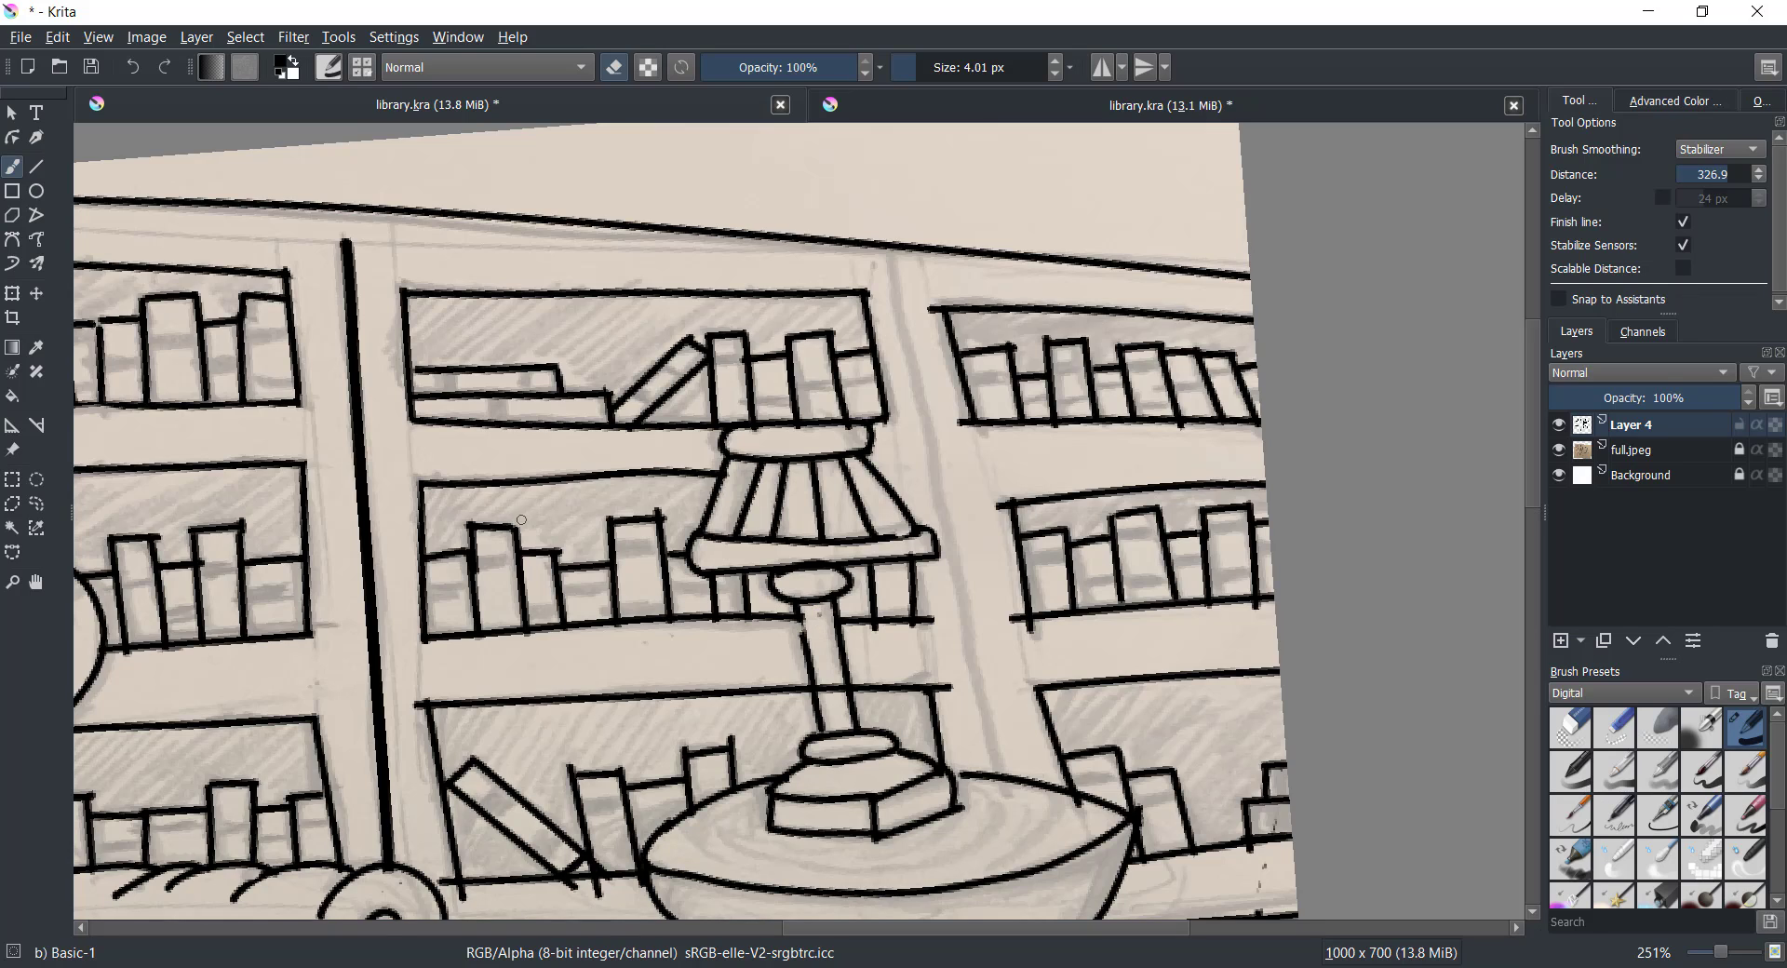
key(ctrl+z)
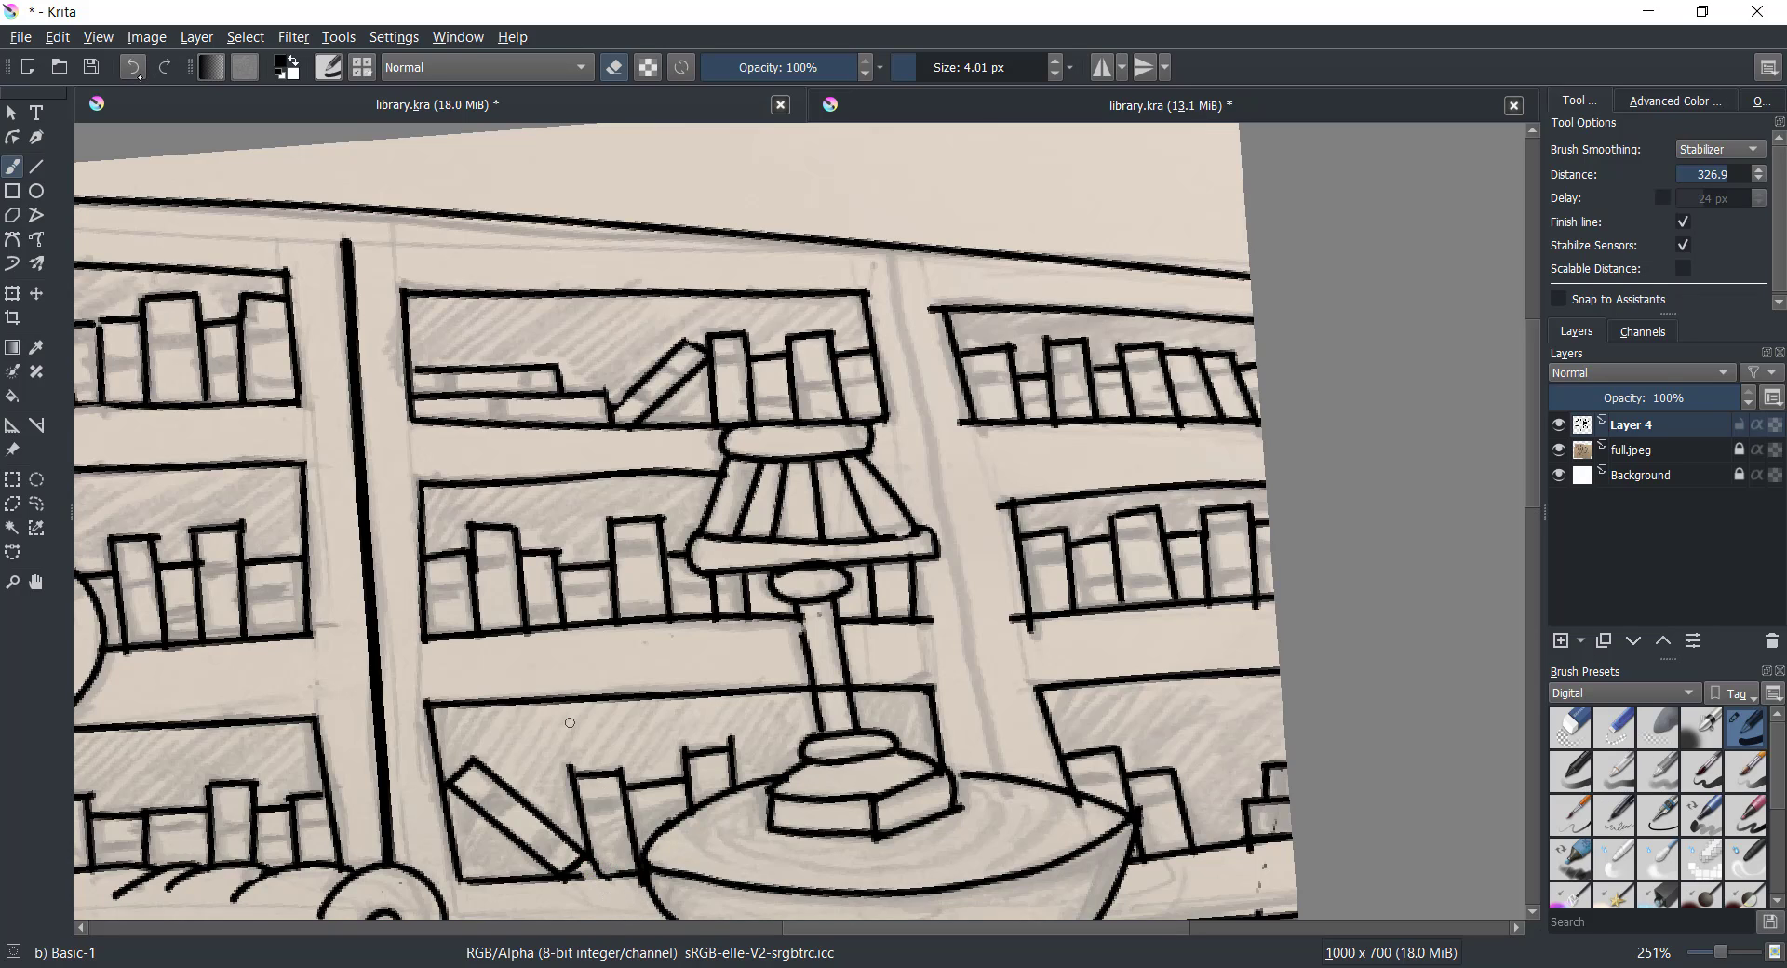
click(133, 67)
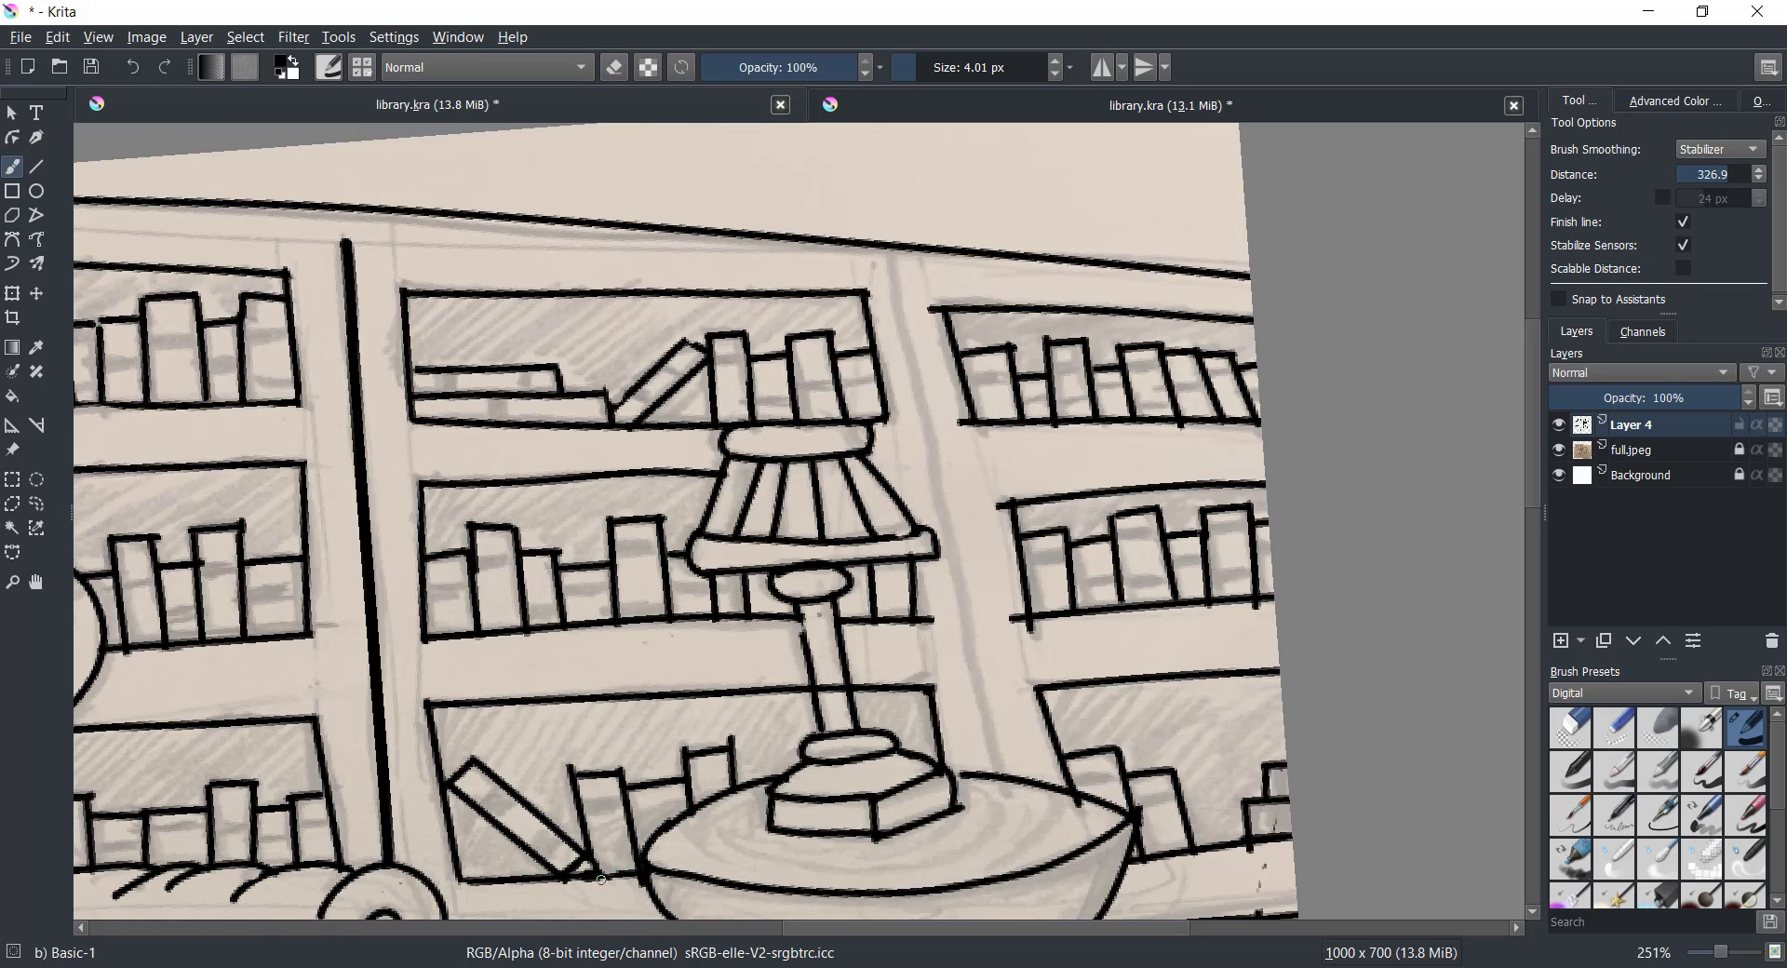
Erase small stray marks and the line overshoot at the shelf corner
key(e)
drag(642, 886, 642, 882)
drag(924, 626, 376, 265)
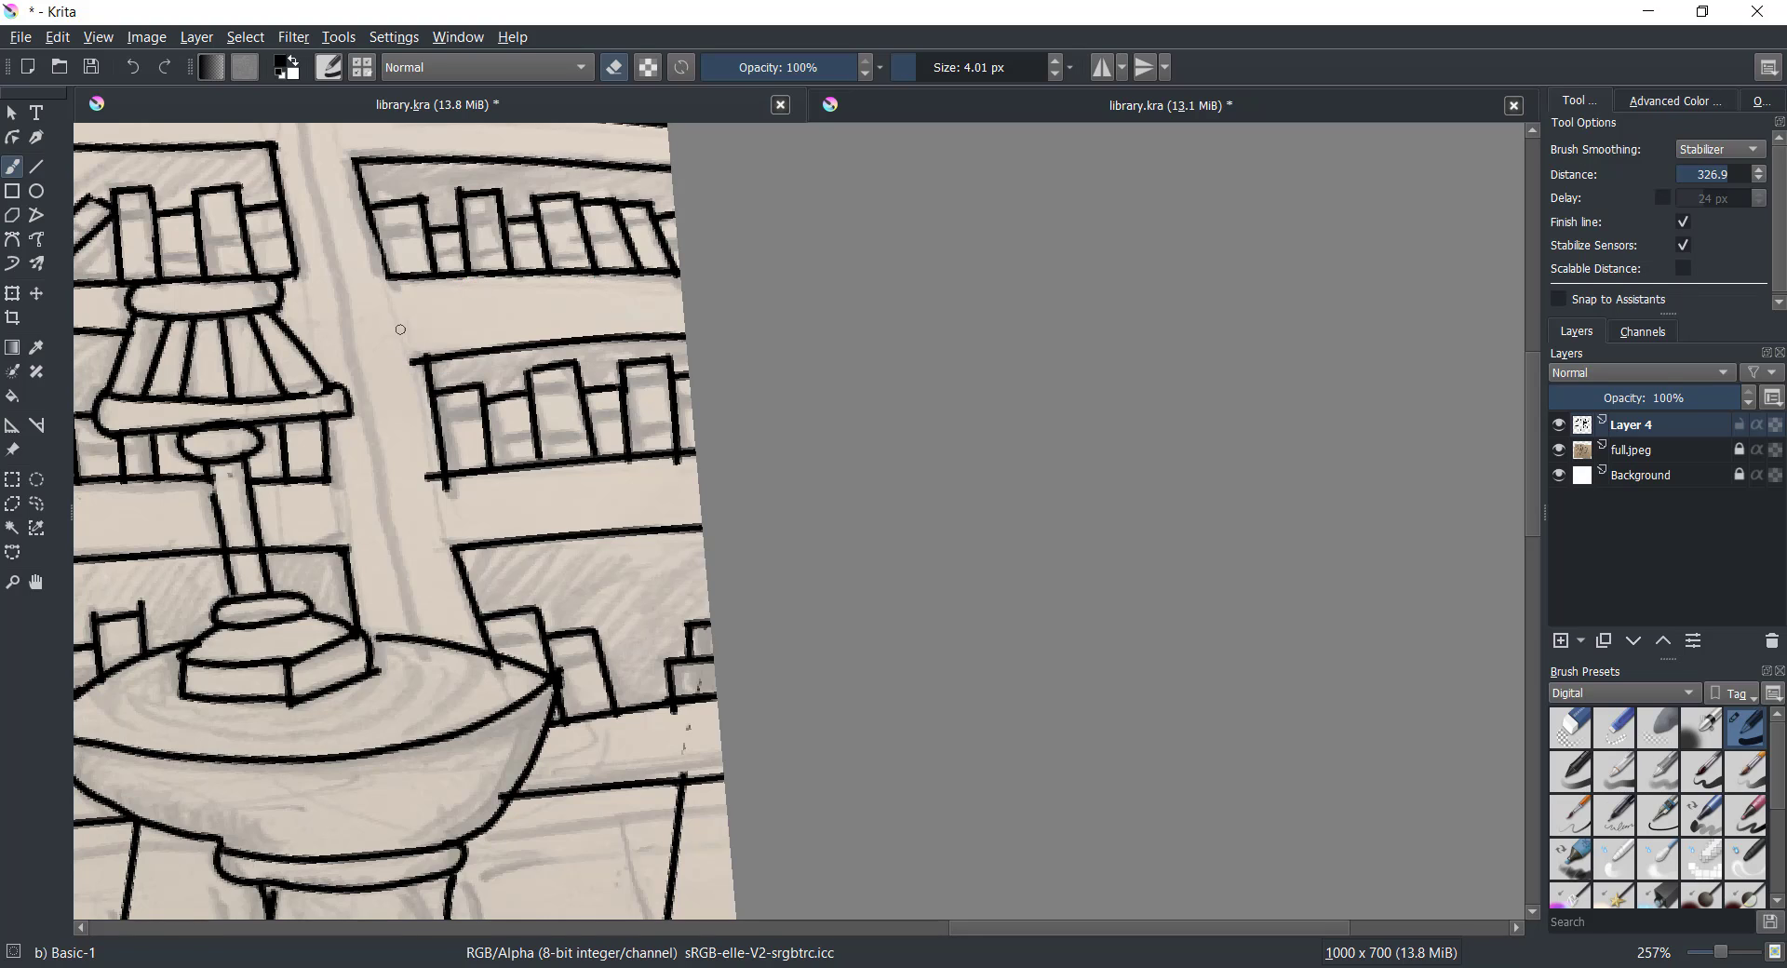
drag(400, 329, 428, 522)
key(ctrl+z)
key(ctrl+shift+z)
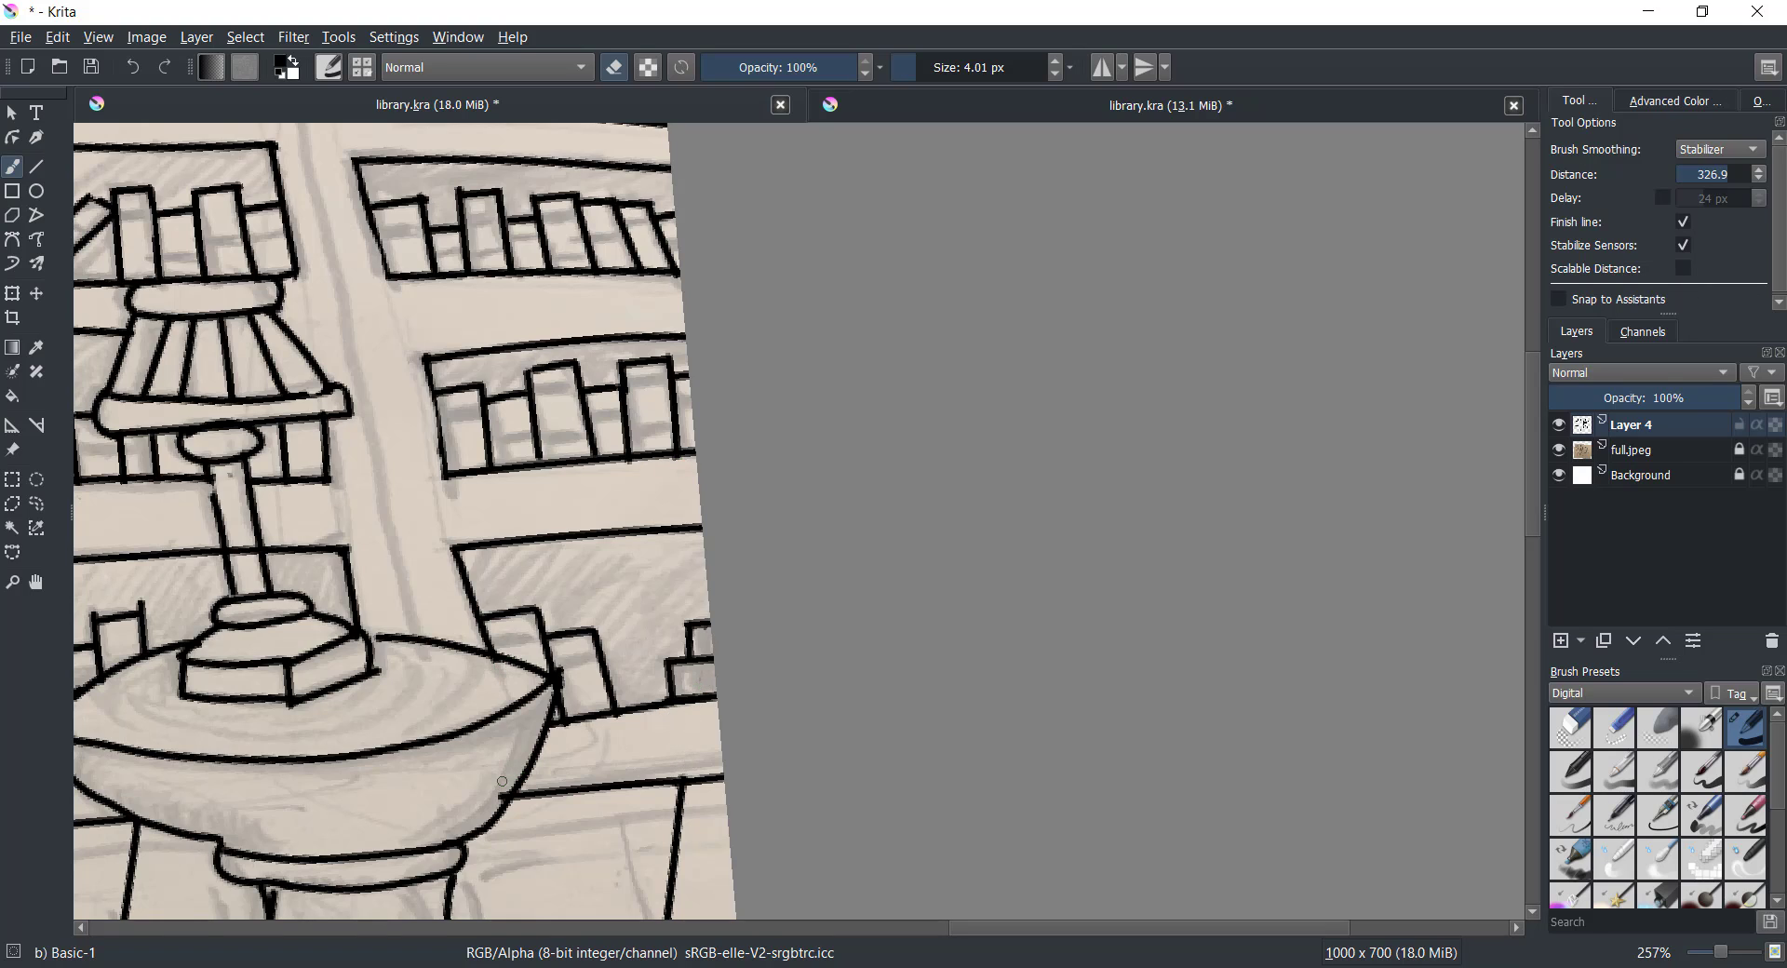
drag(501, 780, 538, 756)
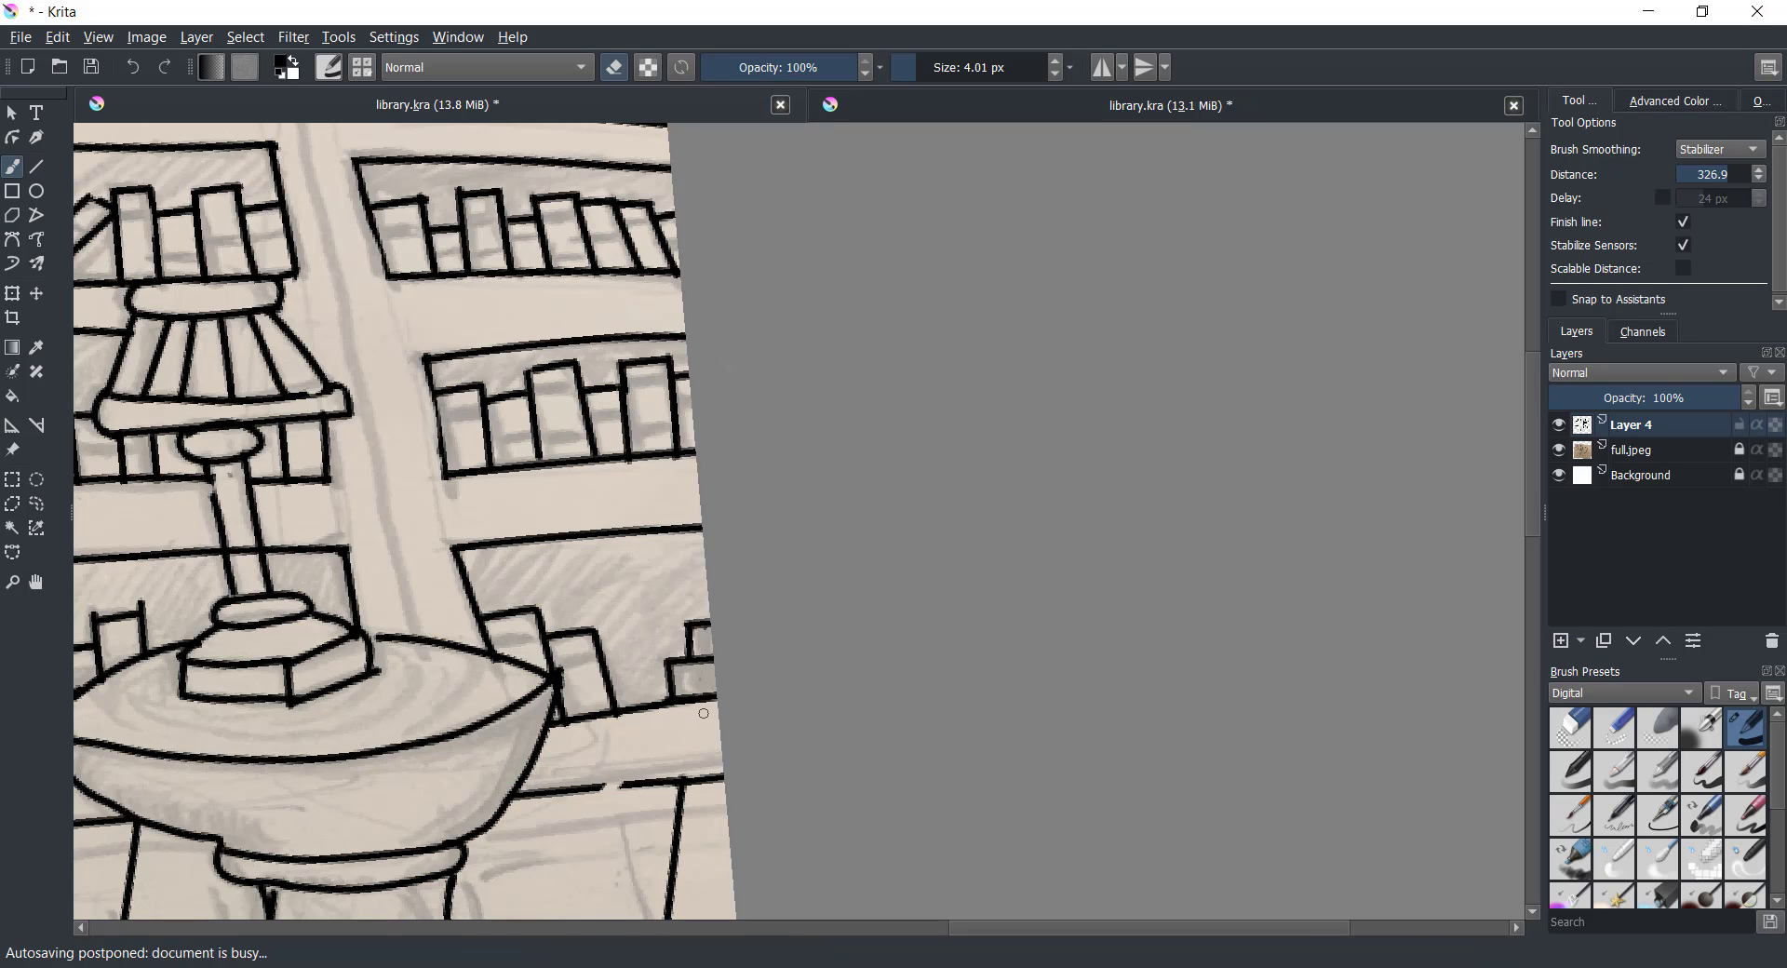
key(ctrl+z)
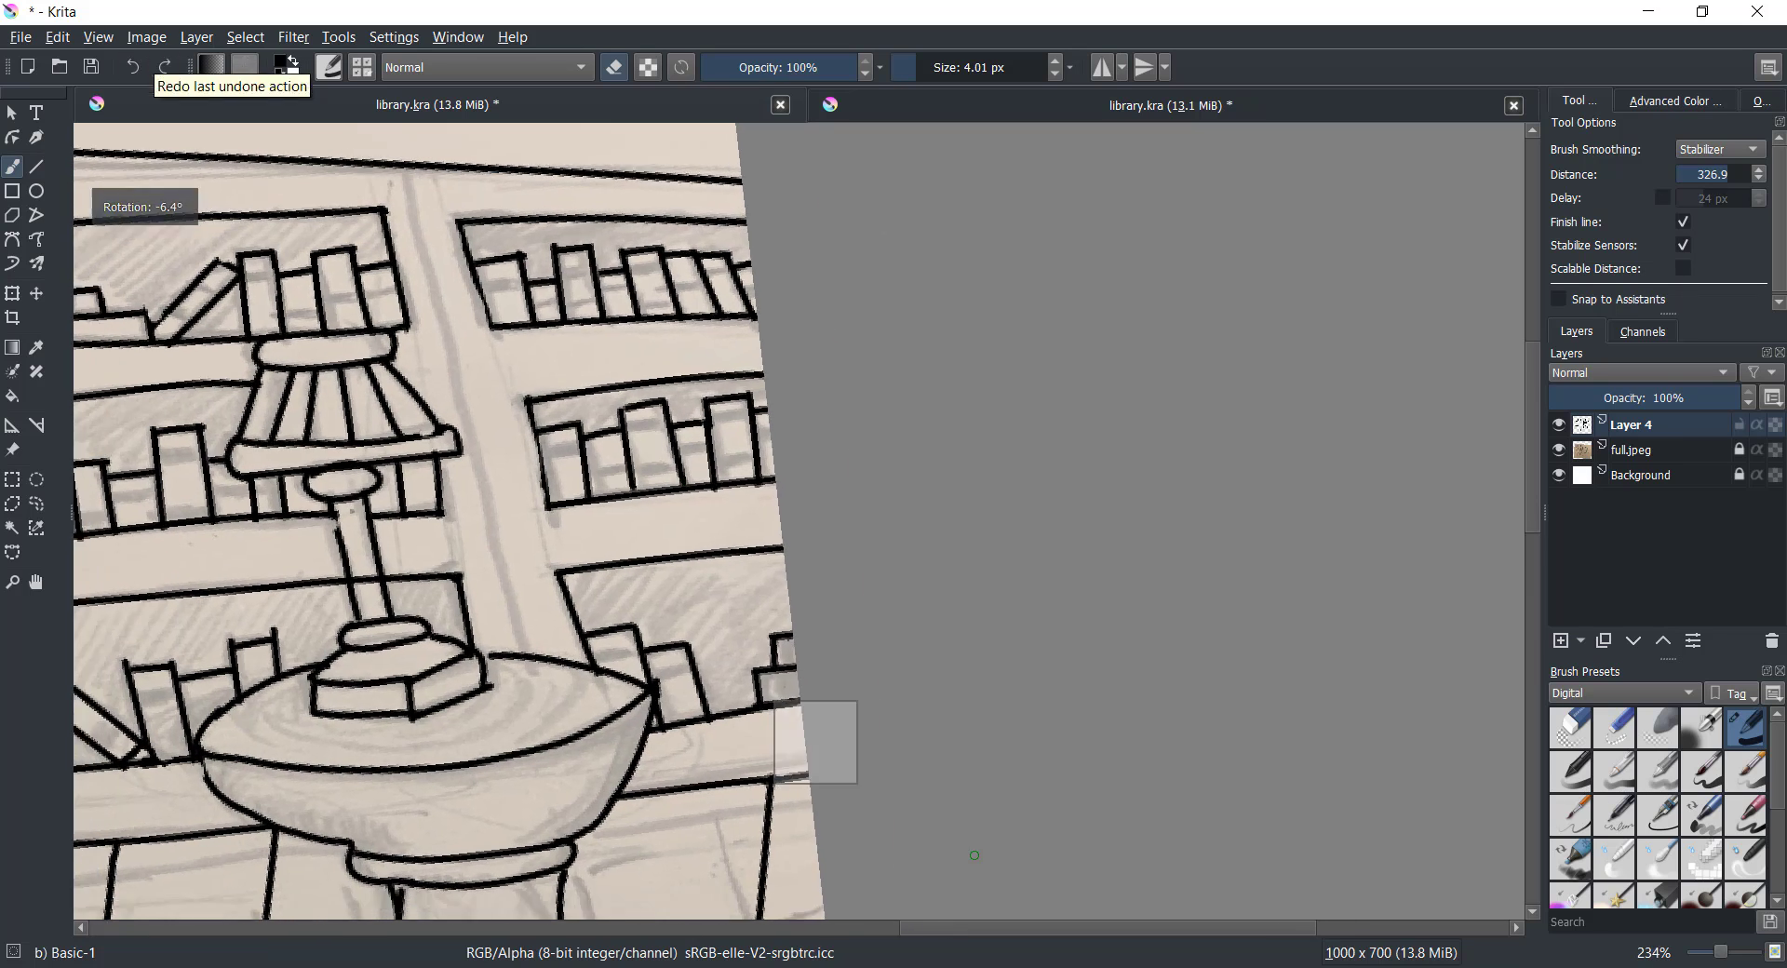
Reset the view, hide the full.jpeg sketch layer, and select Layer 4
key(1)
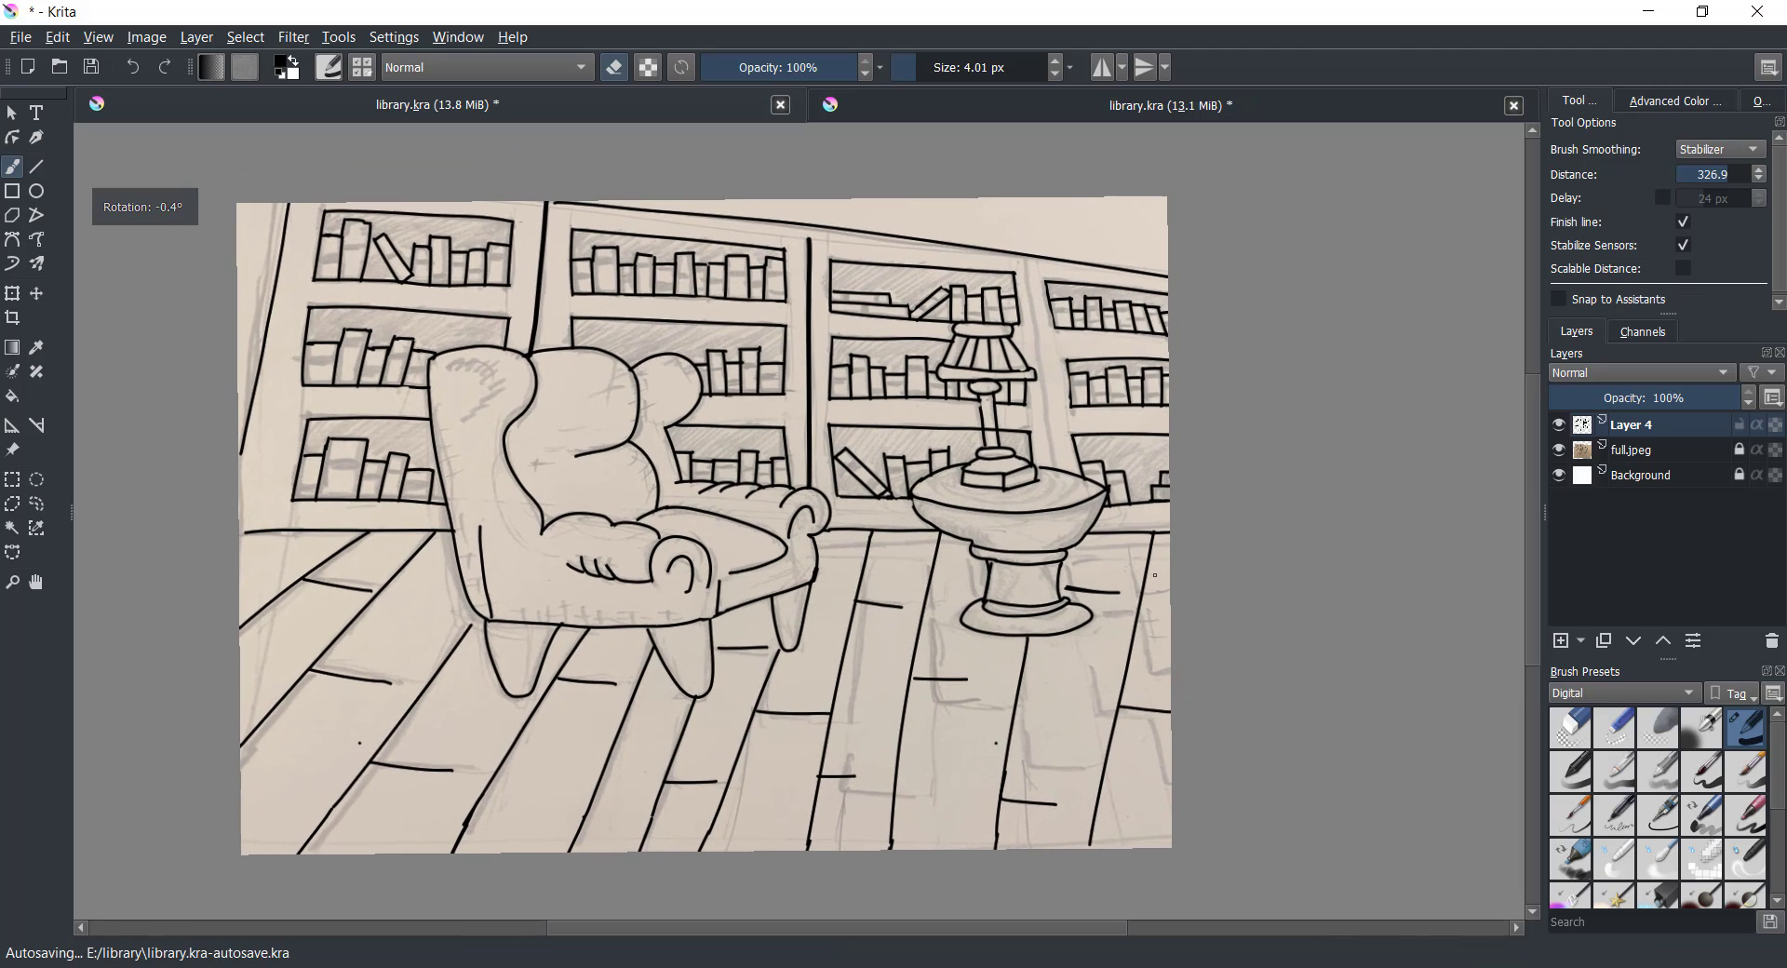
click(1634, 449)
click(1557, 450)
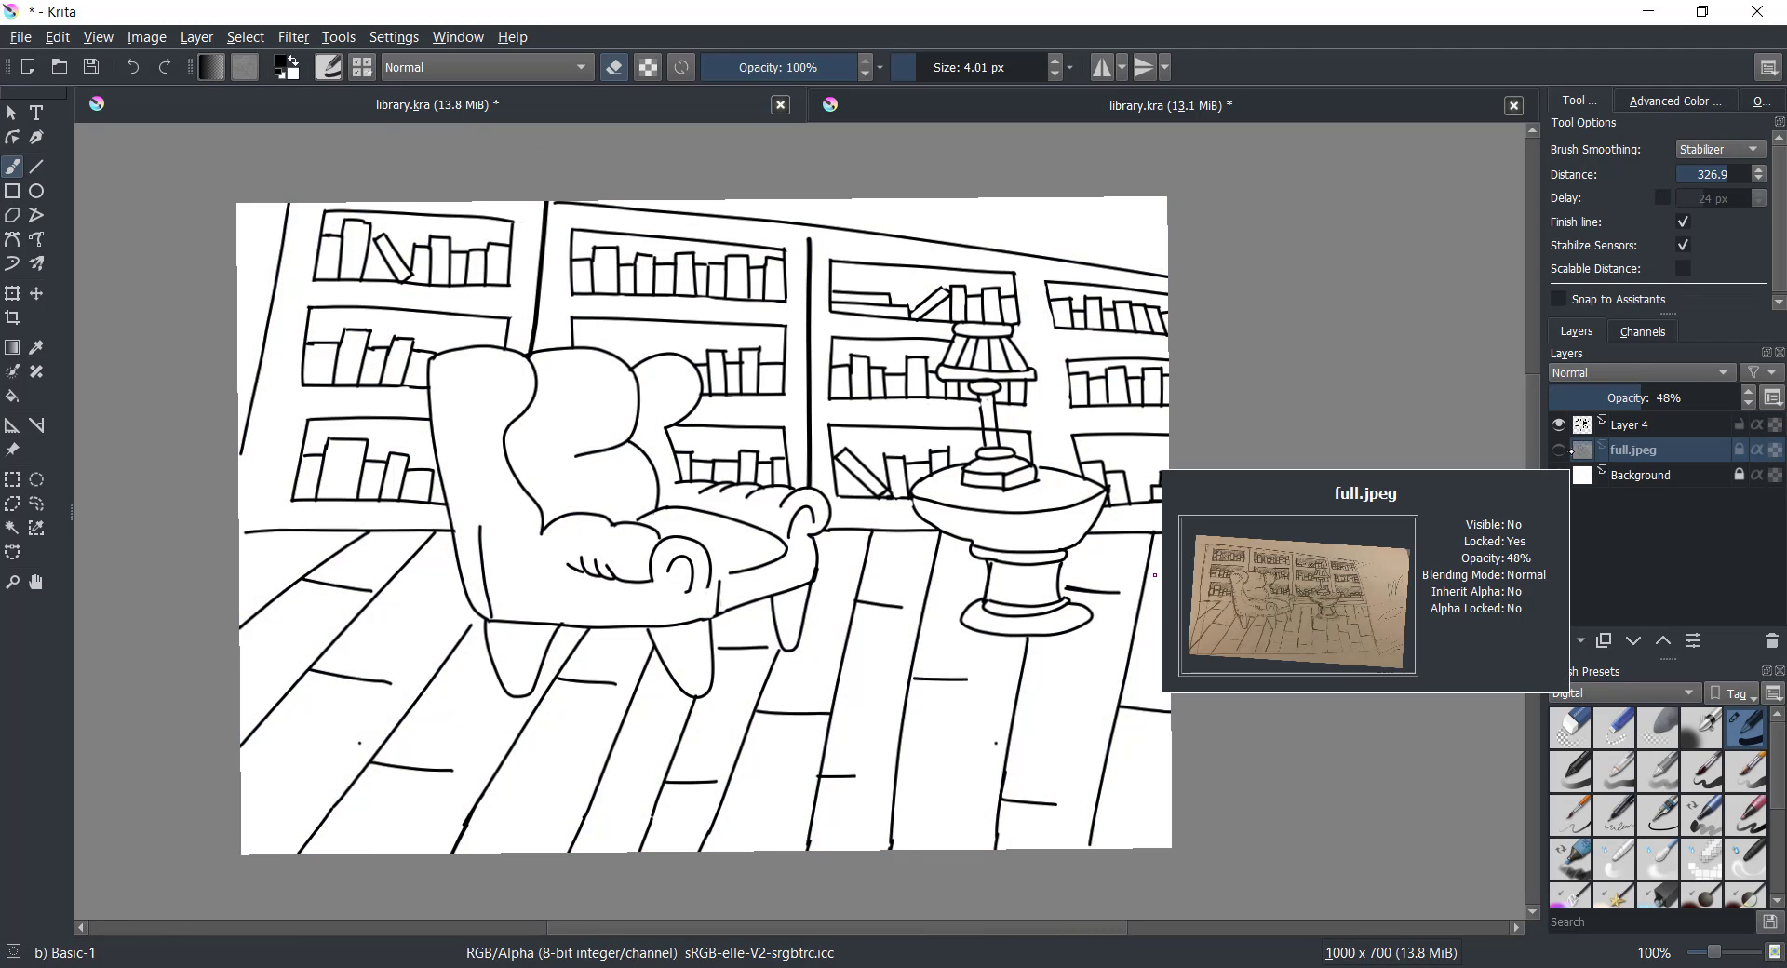
click(1624, 425)
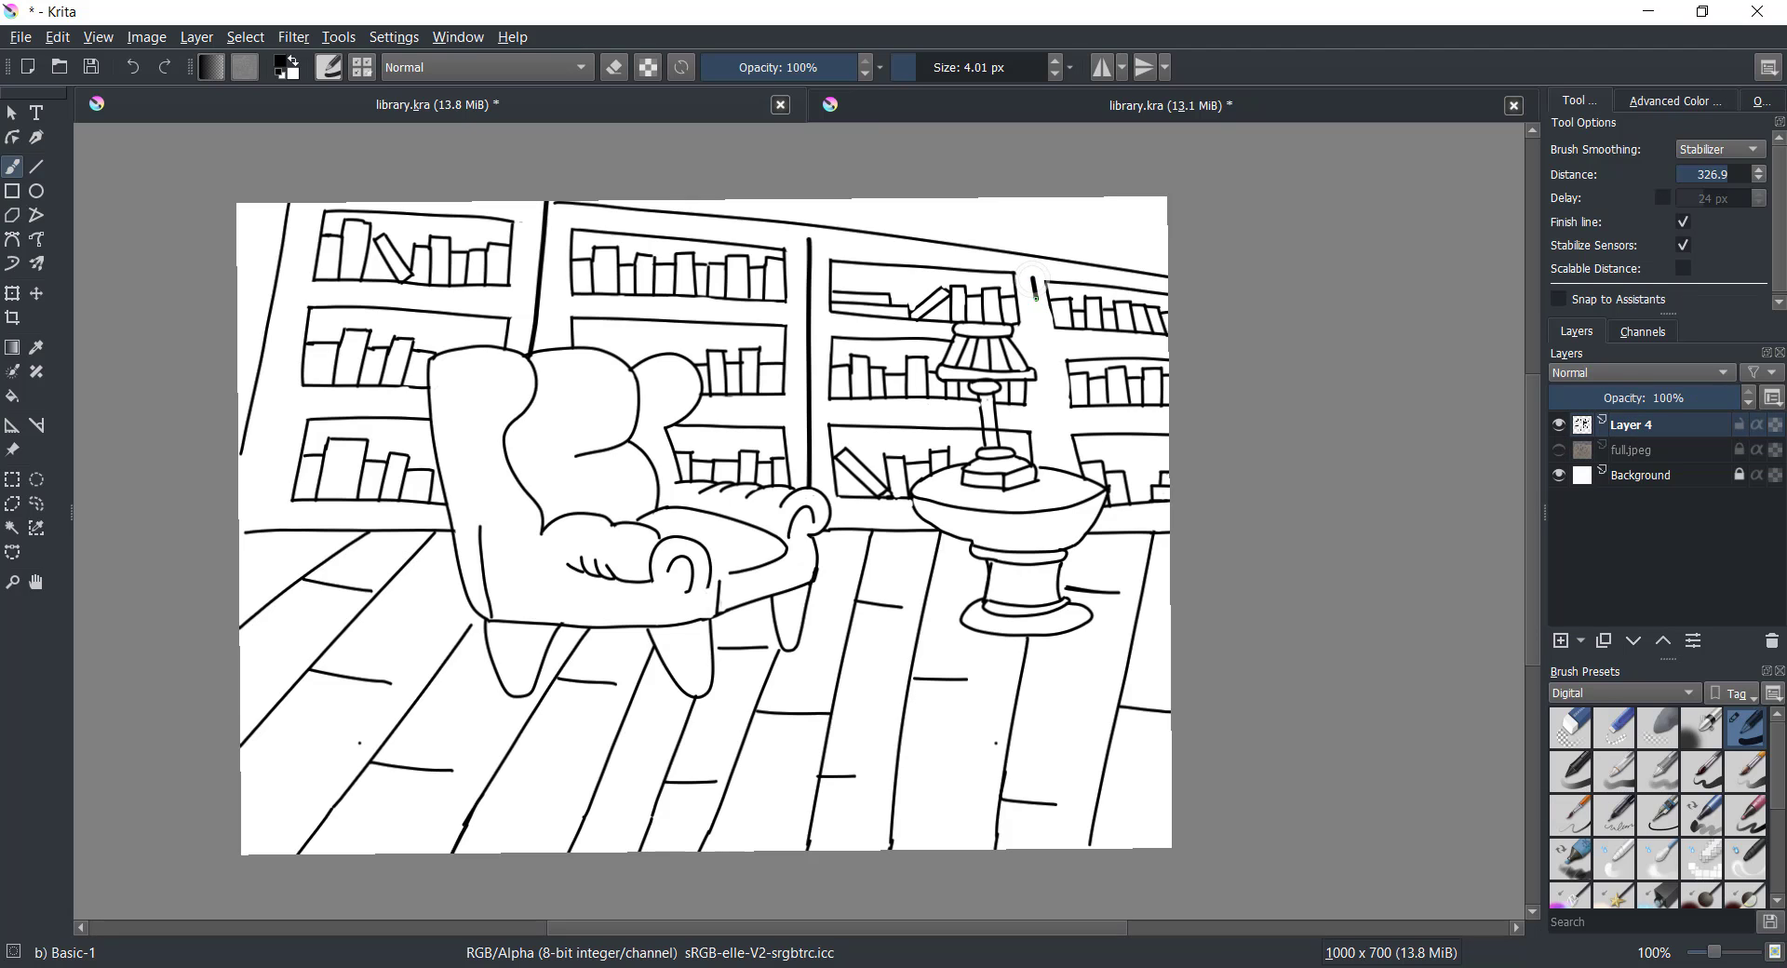
Extend the vertical line beside the right bookshelf downward and review the result
drag(1035, 296, 1063, 447)
ctrl+scroll(1064, 443, down, 1)
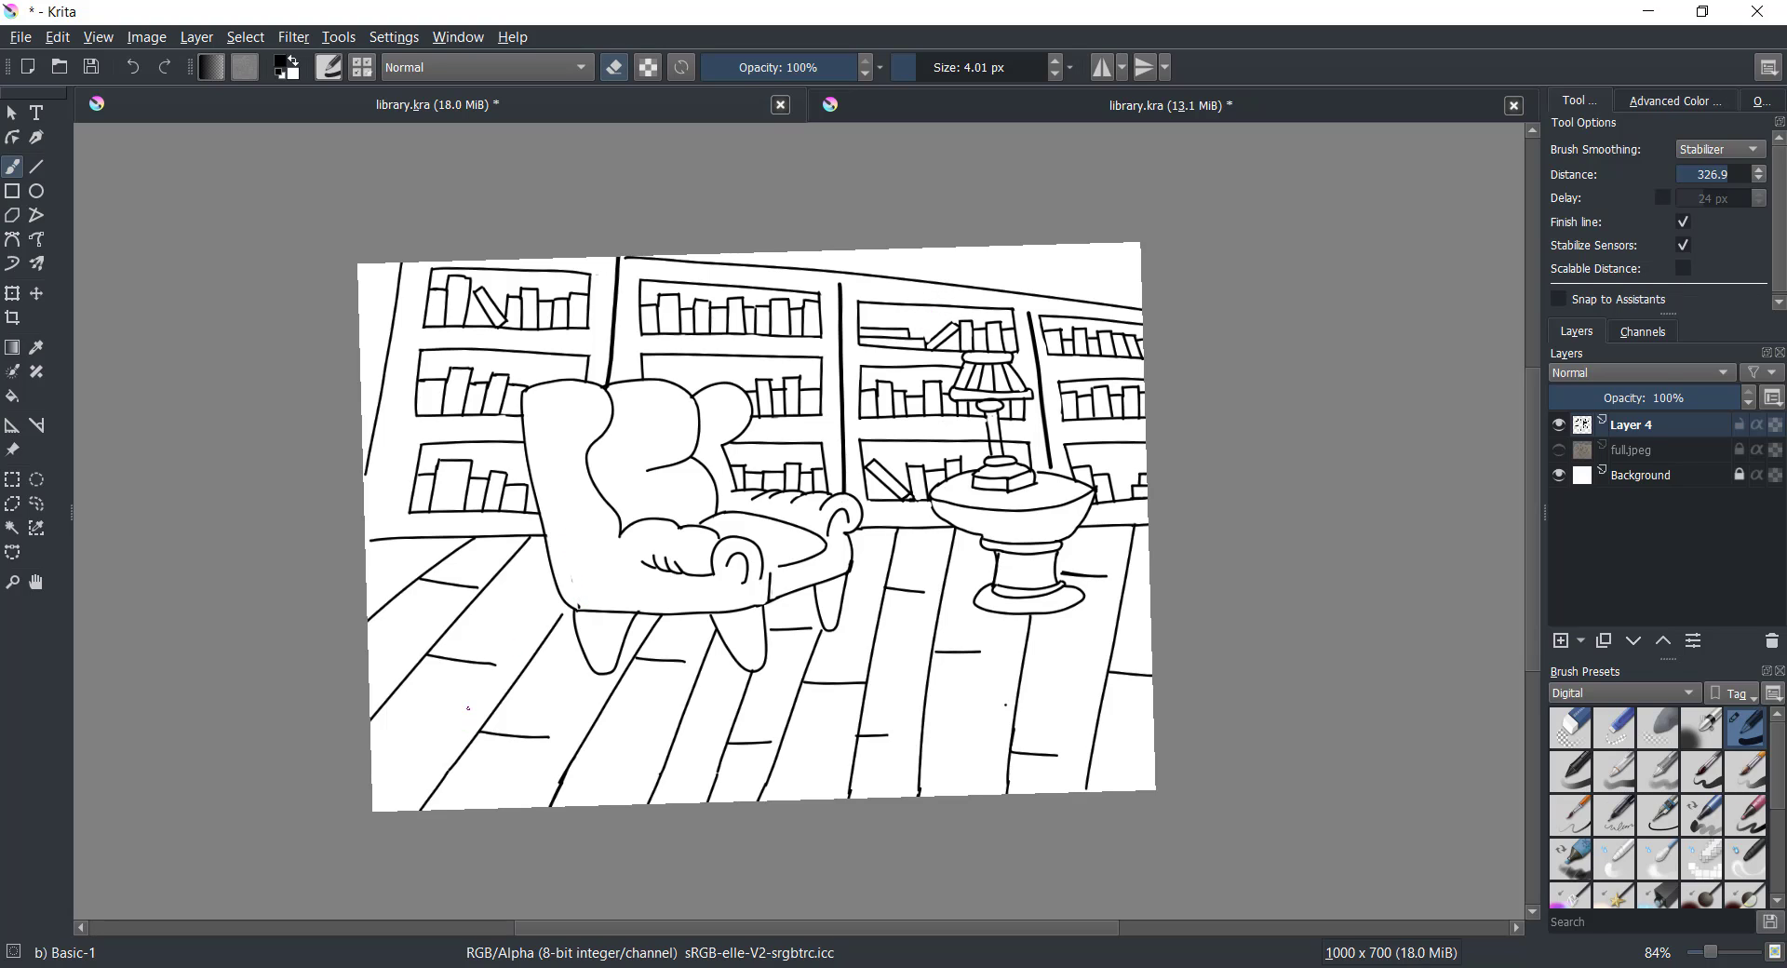
ctrl+scroll(736, 439, up, 1)
ctrl+scroll(736, 439, up, 1)
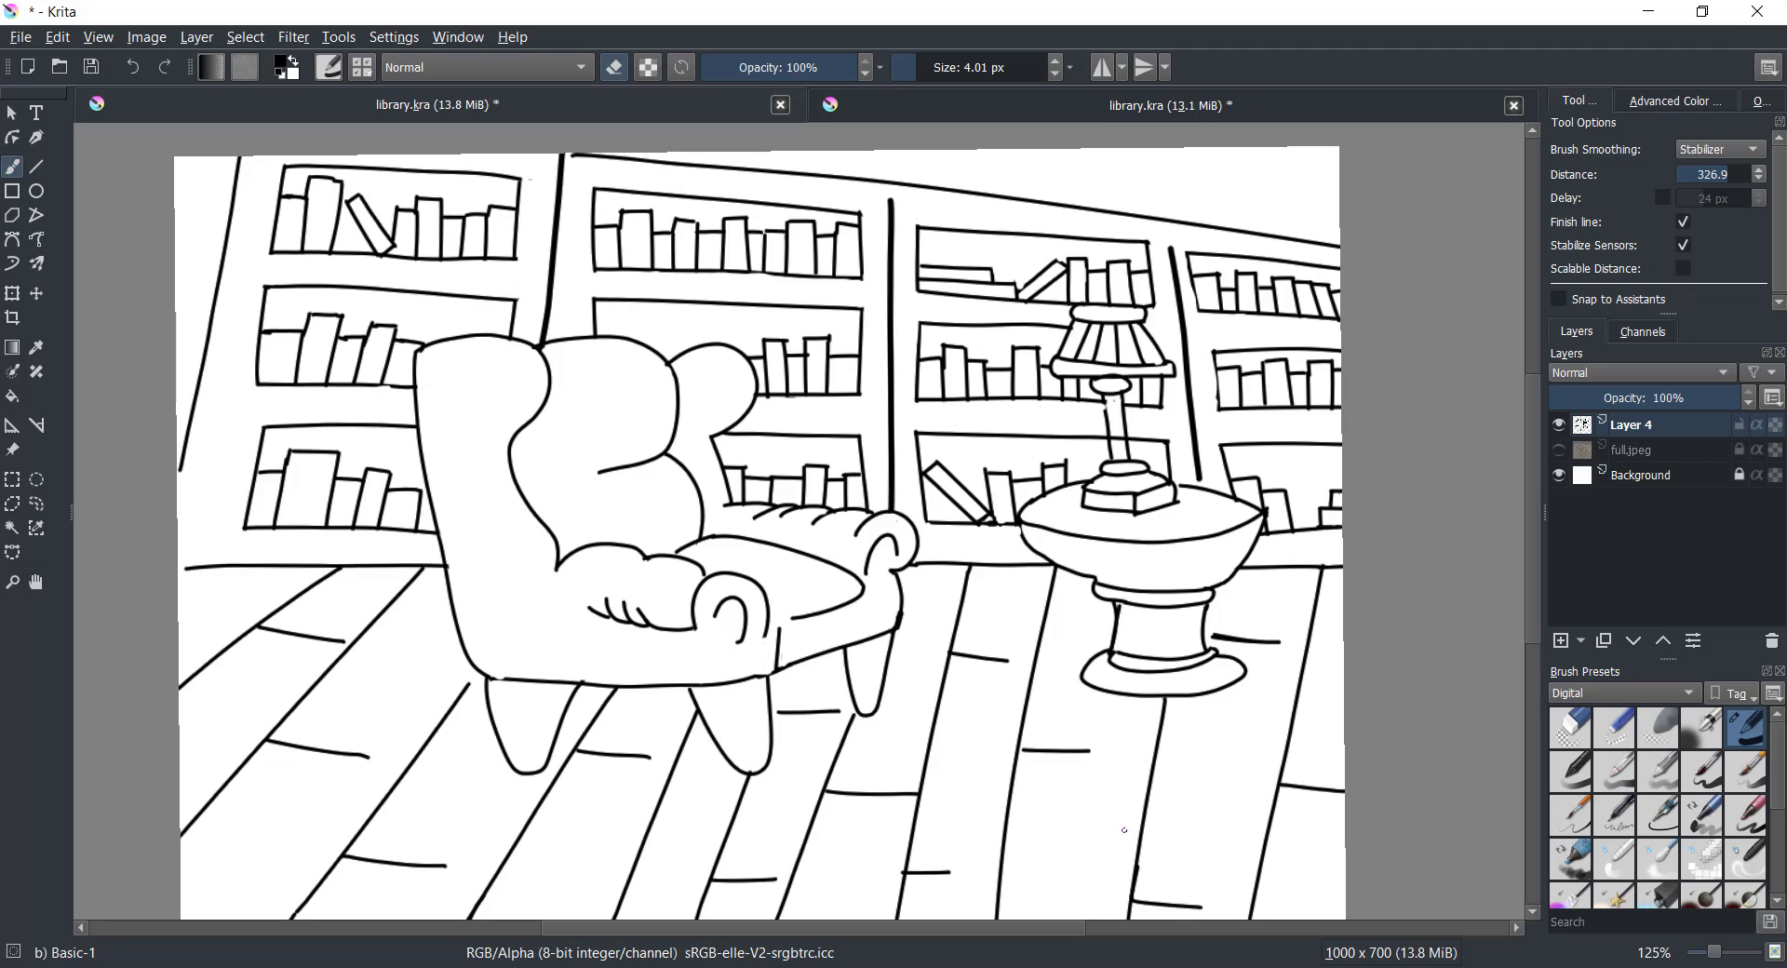
ctrl+scroll(1282, 443, down, 1)
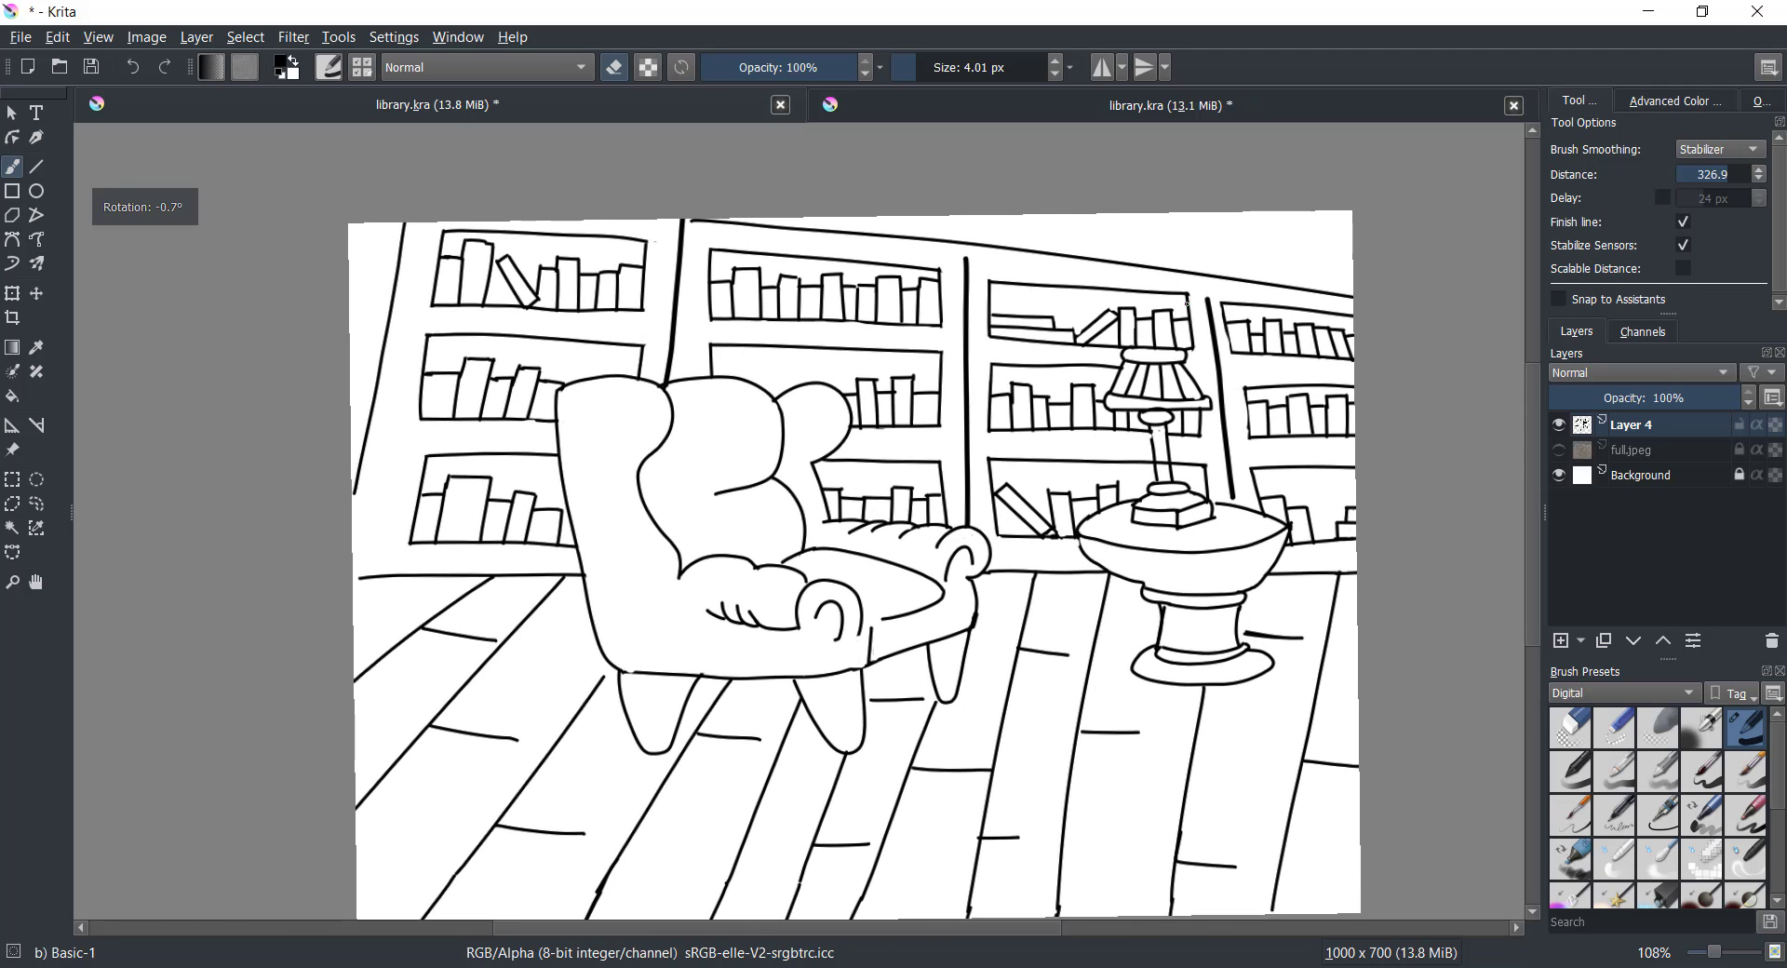
ctrl+scroll(505, 140, up, 2)
ctrl+scroll(505, 140, up, 1)
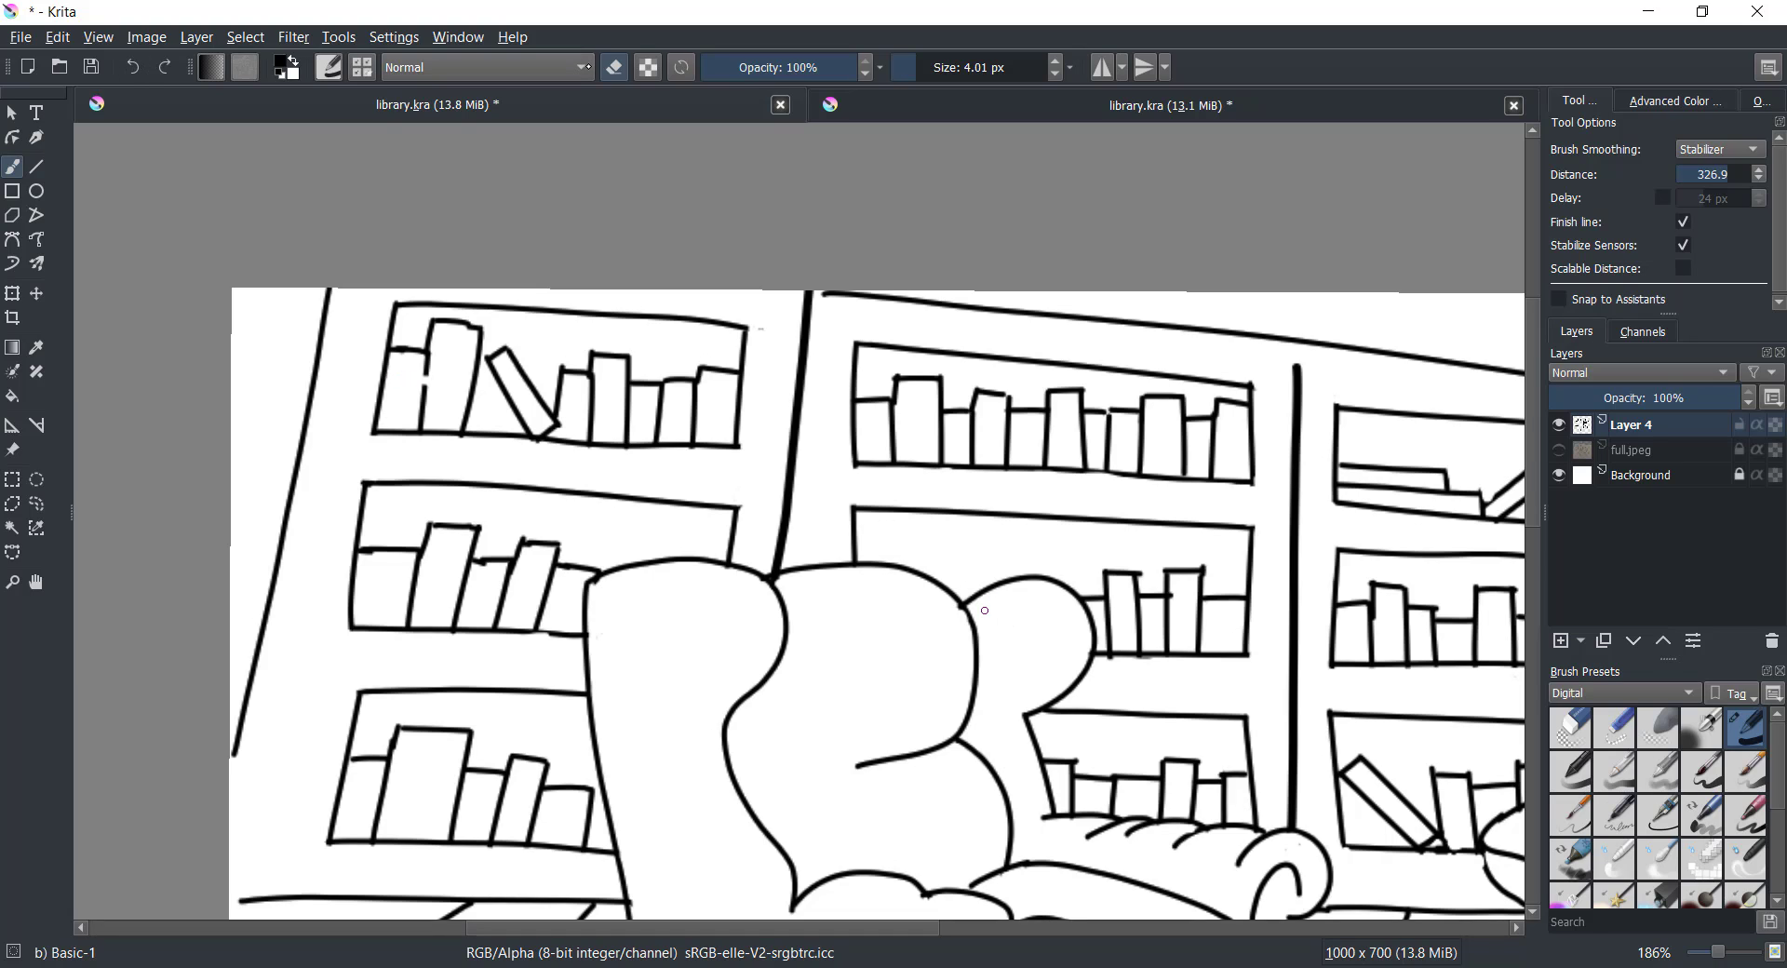
Band the top-shelf book spines, raising the brush to 5.01 then 7.01 px
key(ctrl+z)
drag(387, 373, 413, 378)
click(1055, 59)
drag(437, 342, 518, 376)
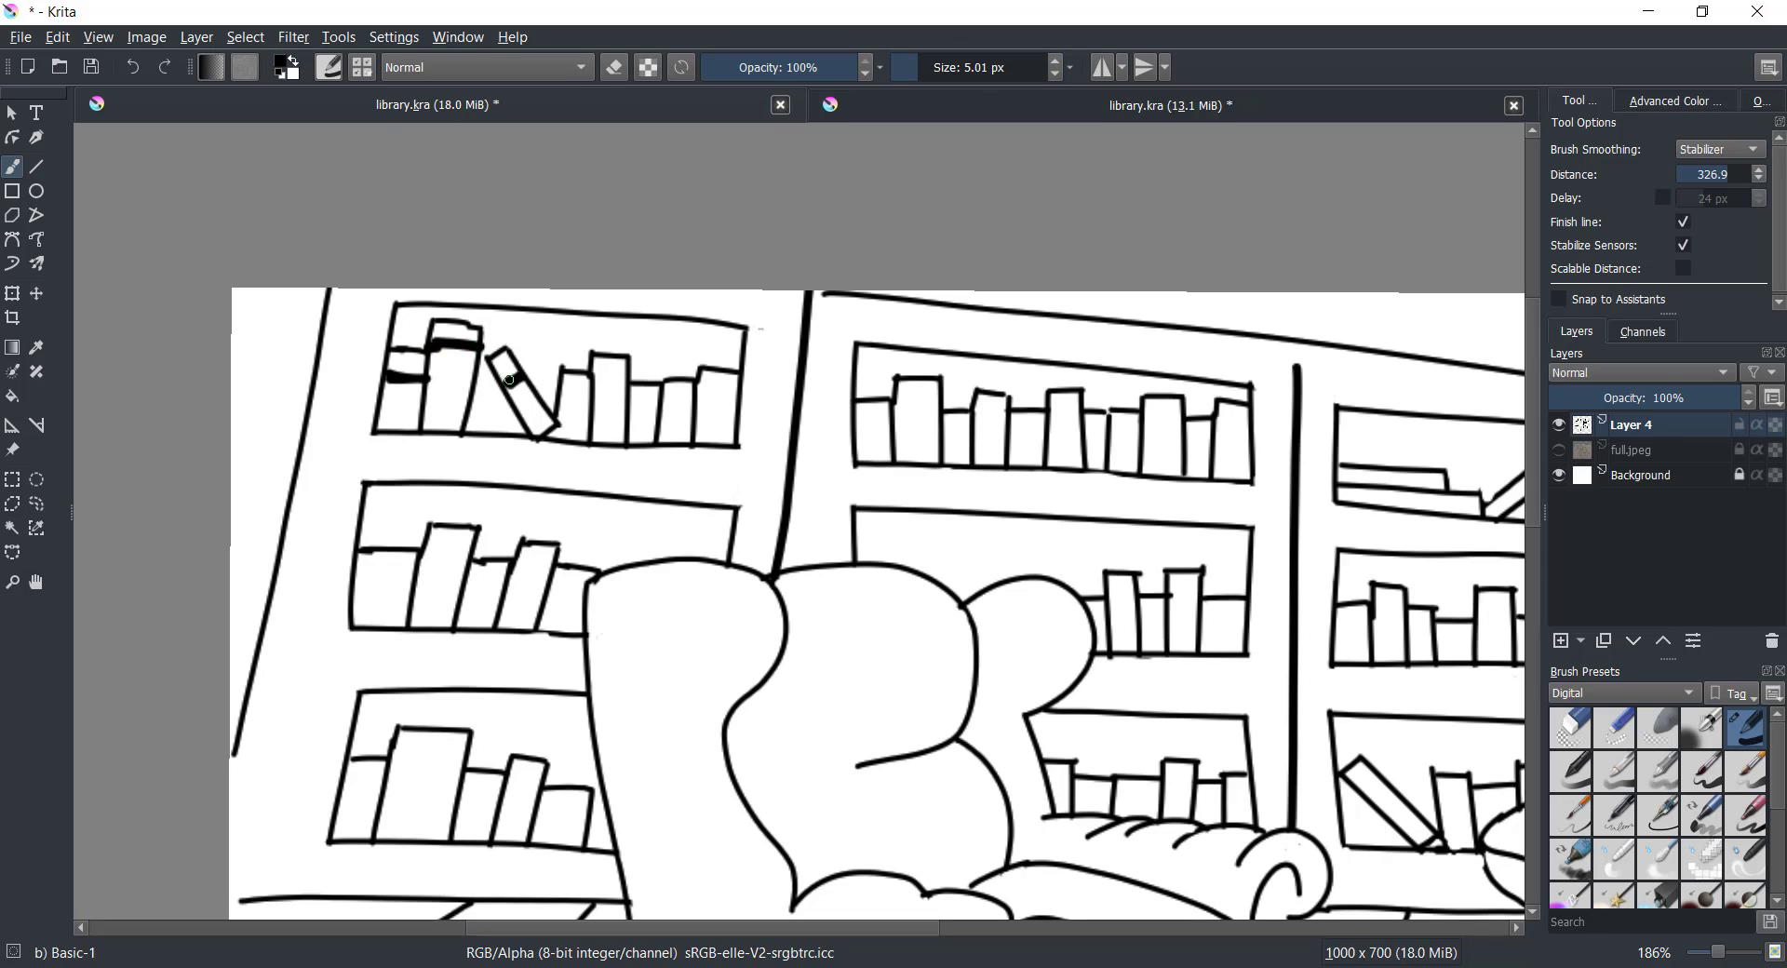
click(1055, 60)
mouse_move(561, 393)
mouse_down()
mouse_move(599, 385)
mouse_move(623, 435)
mouse_move(738, 386)
mouse_up()
Paint thick bands across the middle-shelf, bottom-shelf and upper-shelf book spines
mouse_move(357, 573)
mouse_down()
mouse_move(416, 576)
mouse_move(447, 613)
mouse_up()
mouse_move(426, 548)
mouse_down()
mouse_move(475, 545)
mouse_move(543, 616)
mouse_move(581, 584)
mouse_move(562, 541)
mouse_move(560, 584)
mouse_up()
scroll(975, 709, down, 3)
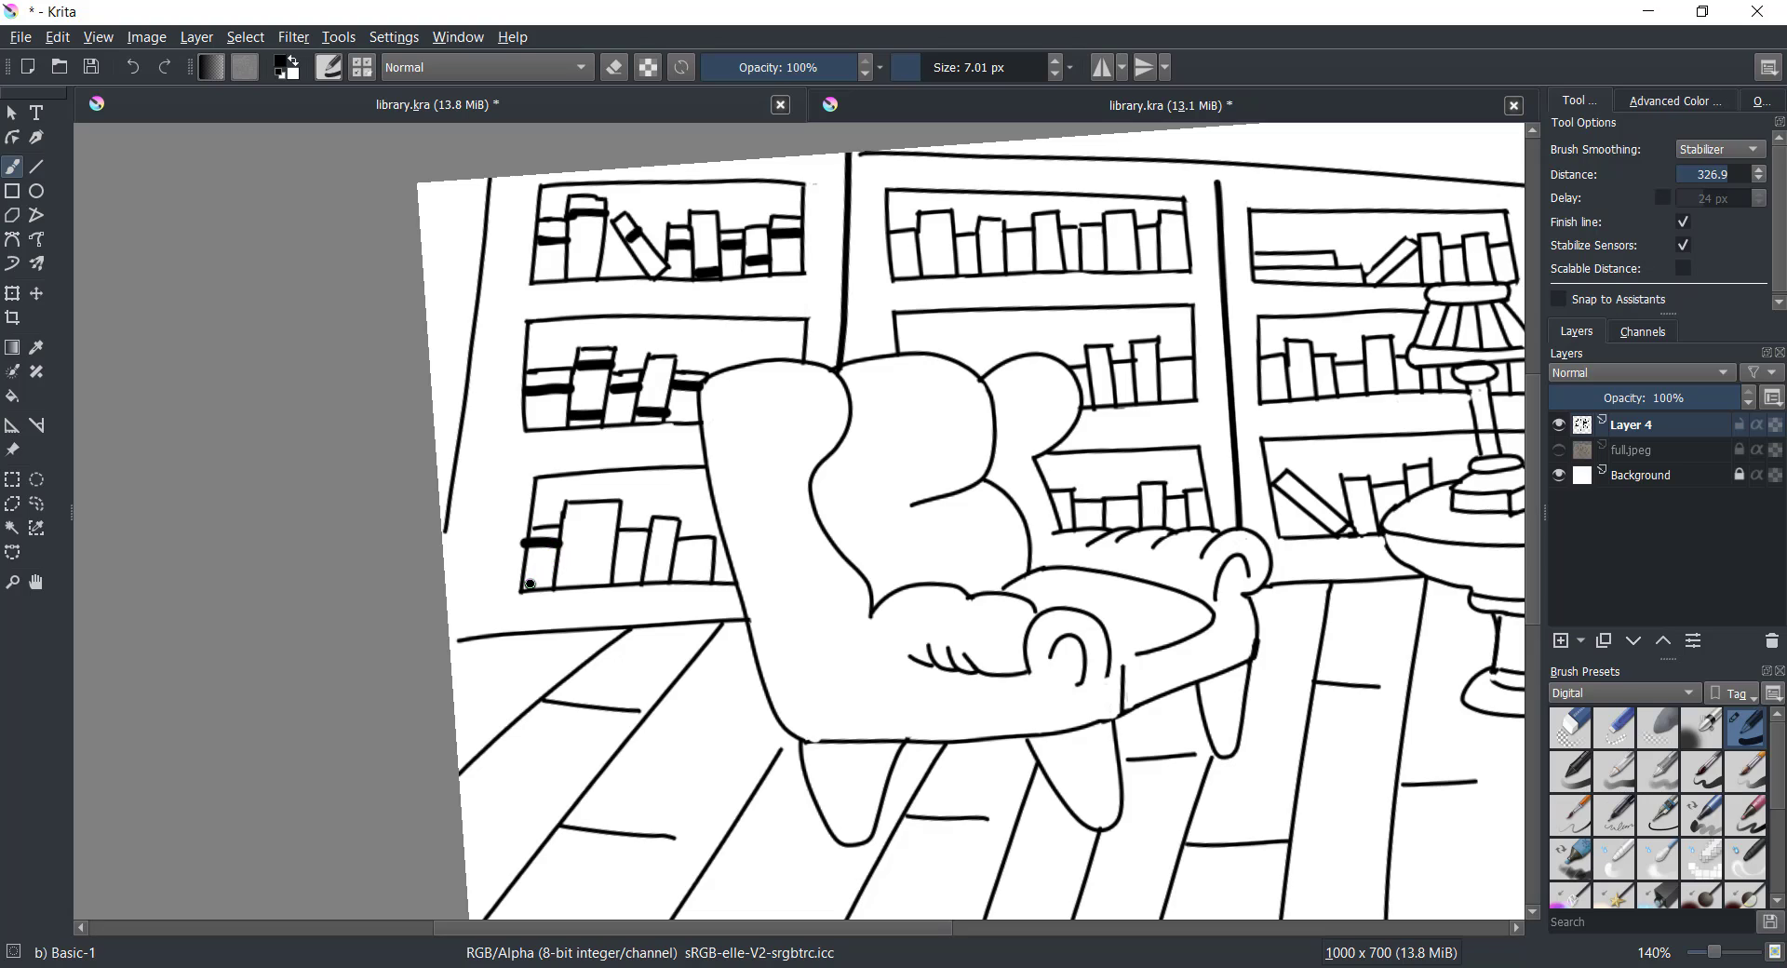
mouse_move(567, 522)
mouse_down()
mouse_move(618, 522)
mouse_move(662, 570)
mouse_move(712, 549)
mouse_up()
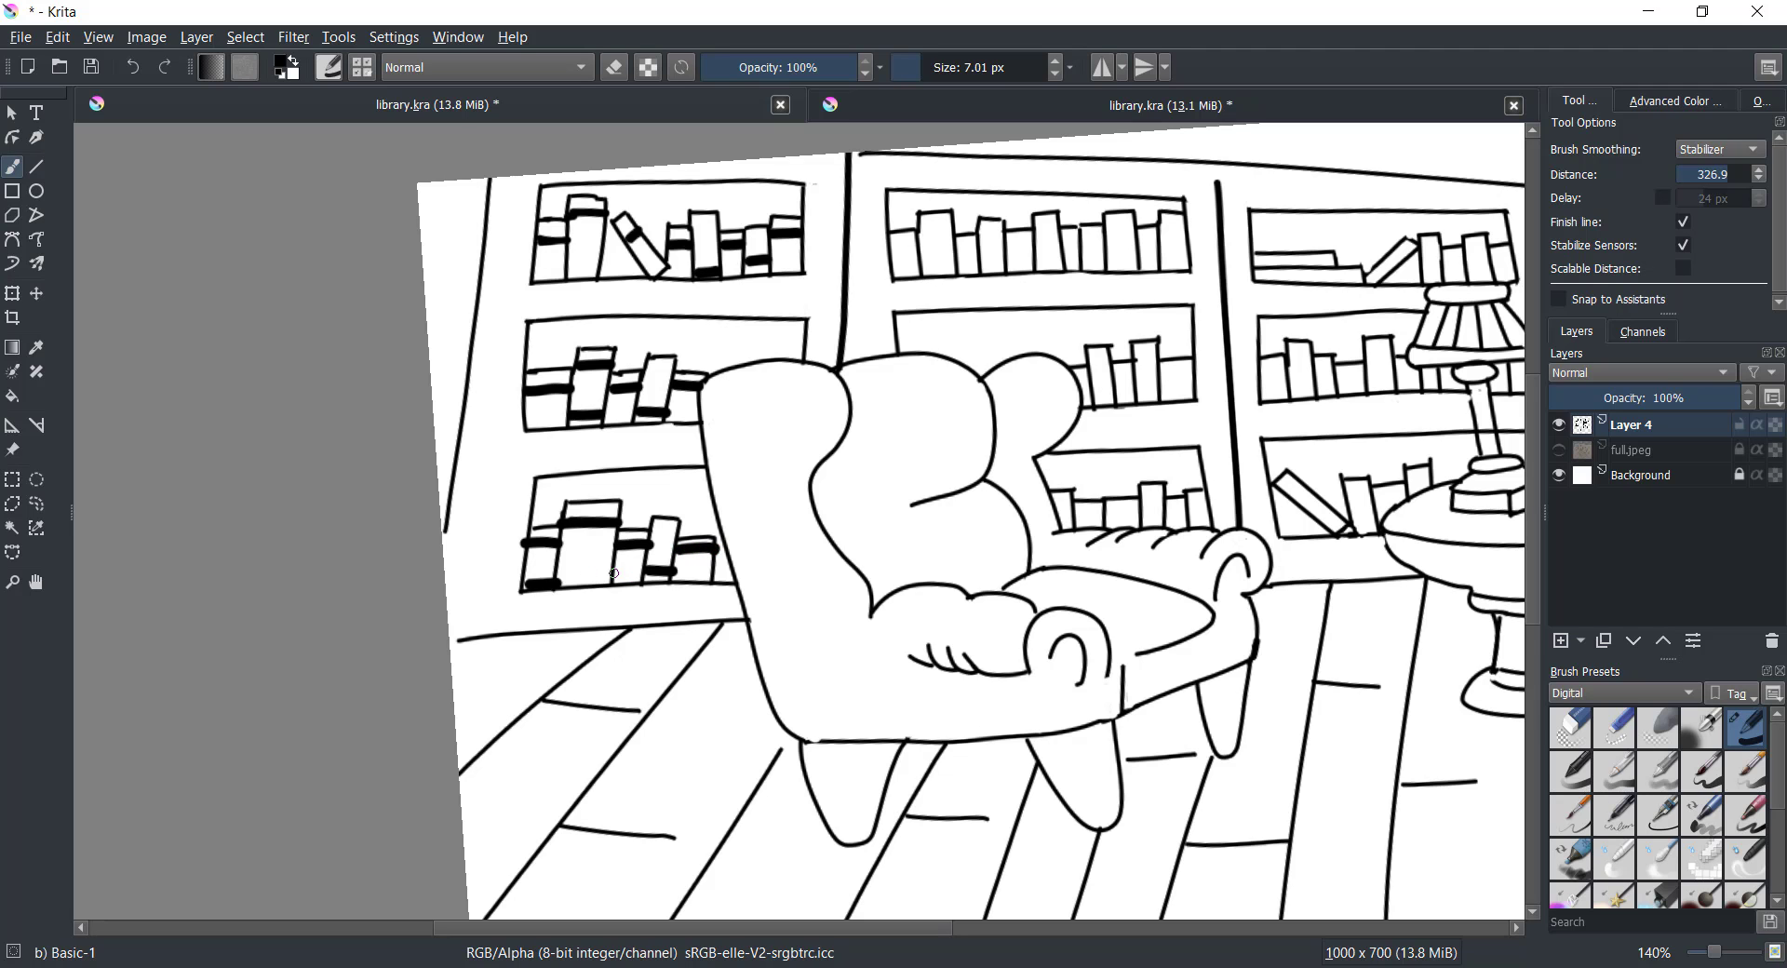
drag(615, 573, 638, 570)
scroll(638, 569, up, 3)
mouse_move(733, 313)
mouse_down()
mouse_move(785, 313)
mouse_move(847, 275)
mouse_move(894, 326)
mouse_move(935, 294)
mouse_move(990, 349)
mouse_move(1038, 303)
mouse_move(1079, 336)
mouse_move(1119, 296)
mouse_move(1178, 345)
mouse_move(1215, 325)
mouse_move(1273, 364)
mouse_up()
mouse_move(1071, 549)
mouse_down()
mouse_move(1113, 548)
mouse_move(1070, 588)
mouse_move(1162, 602)
mouse_move(1185, 560)
mouse_move(1257, 592)
mouse_up()
Band a small shelf book, then choose black from the pop-up palette
scroll(1256, 592, down, 3)
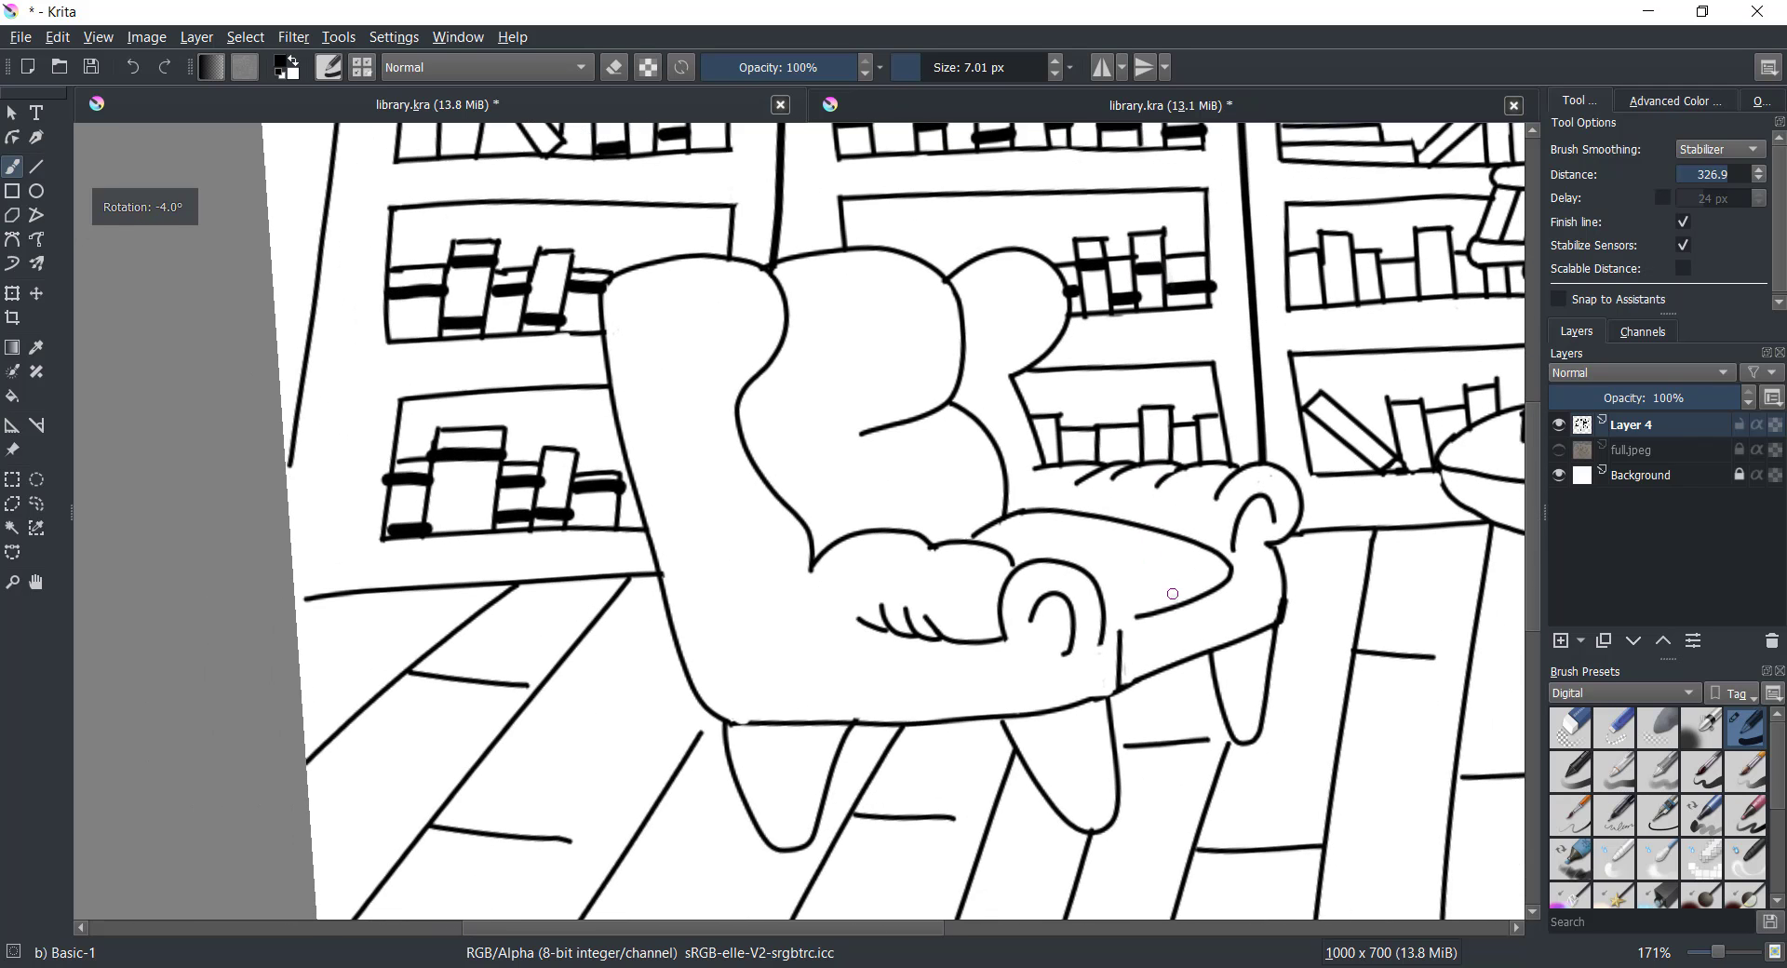
mouse_move(1030, 445)
mouse_down()
mouse_move(1061, 465)
mouse_move(1154, 445)
mouse_up()
key(/)
key(/)
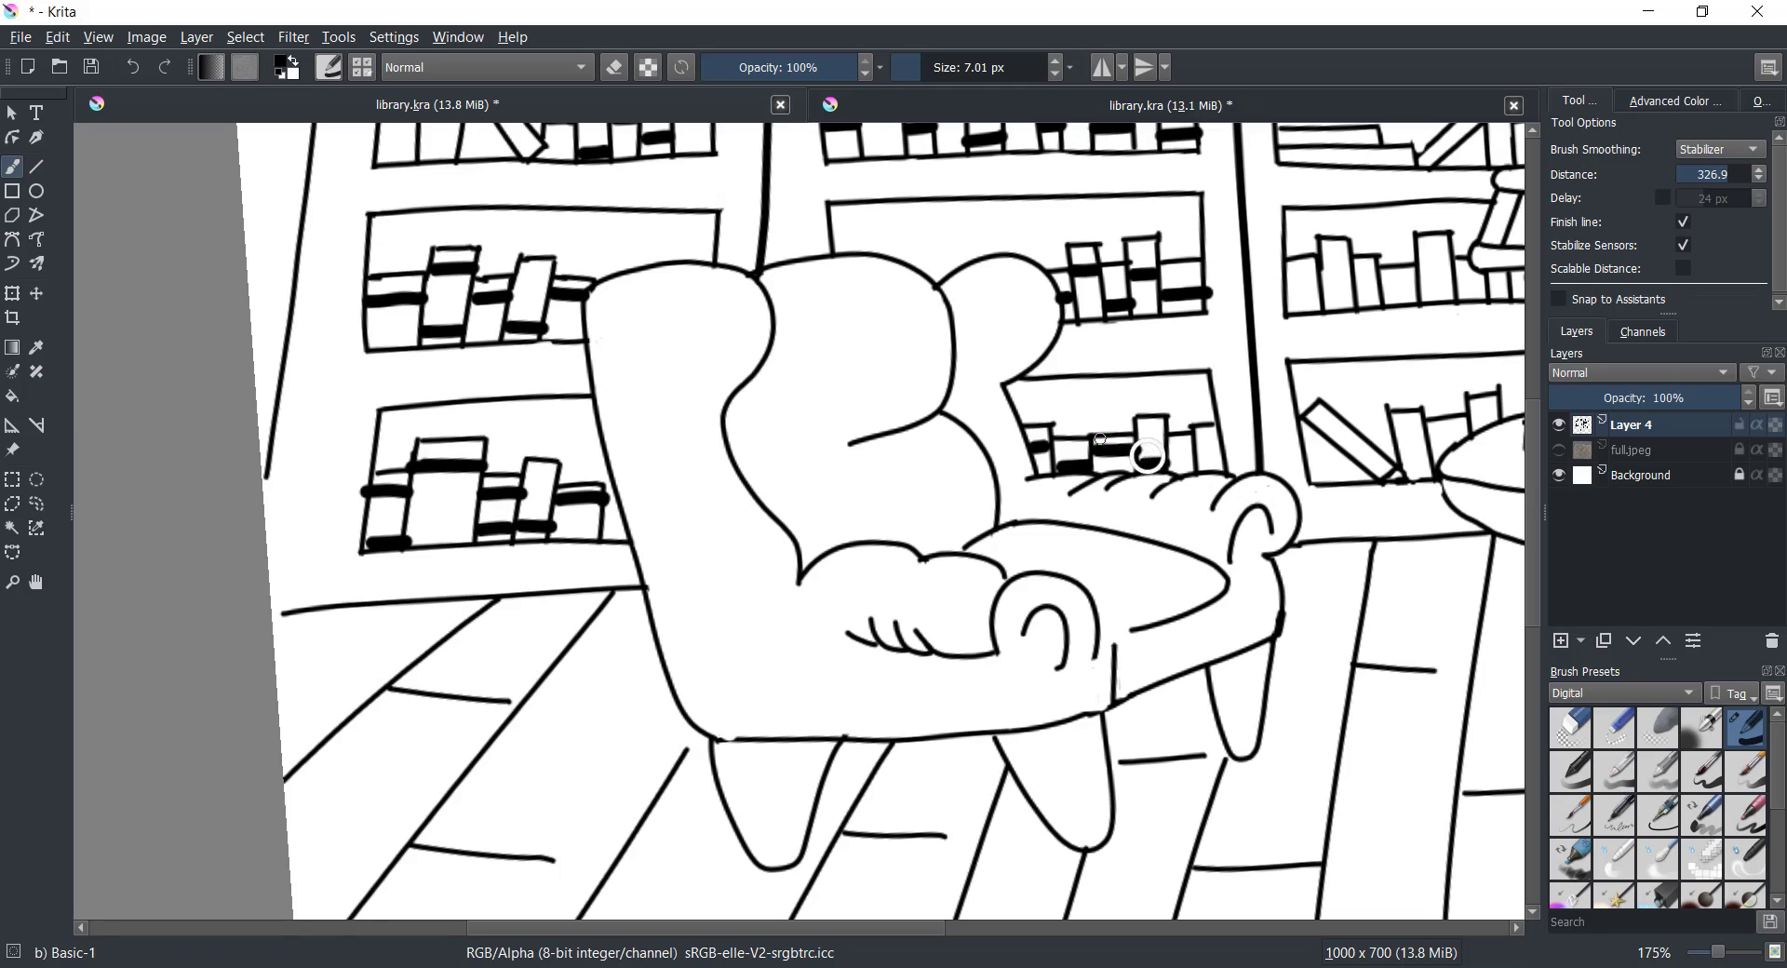
right_click(1134, 451)
drag(1149, 423, 1134, 402)
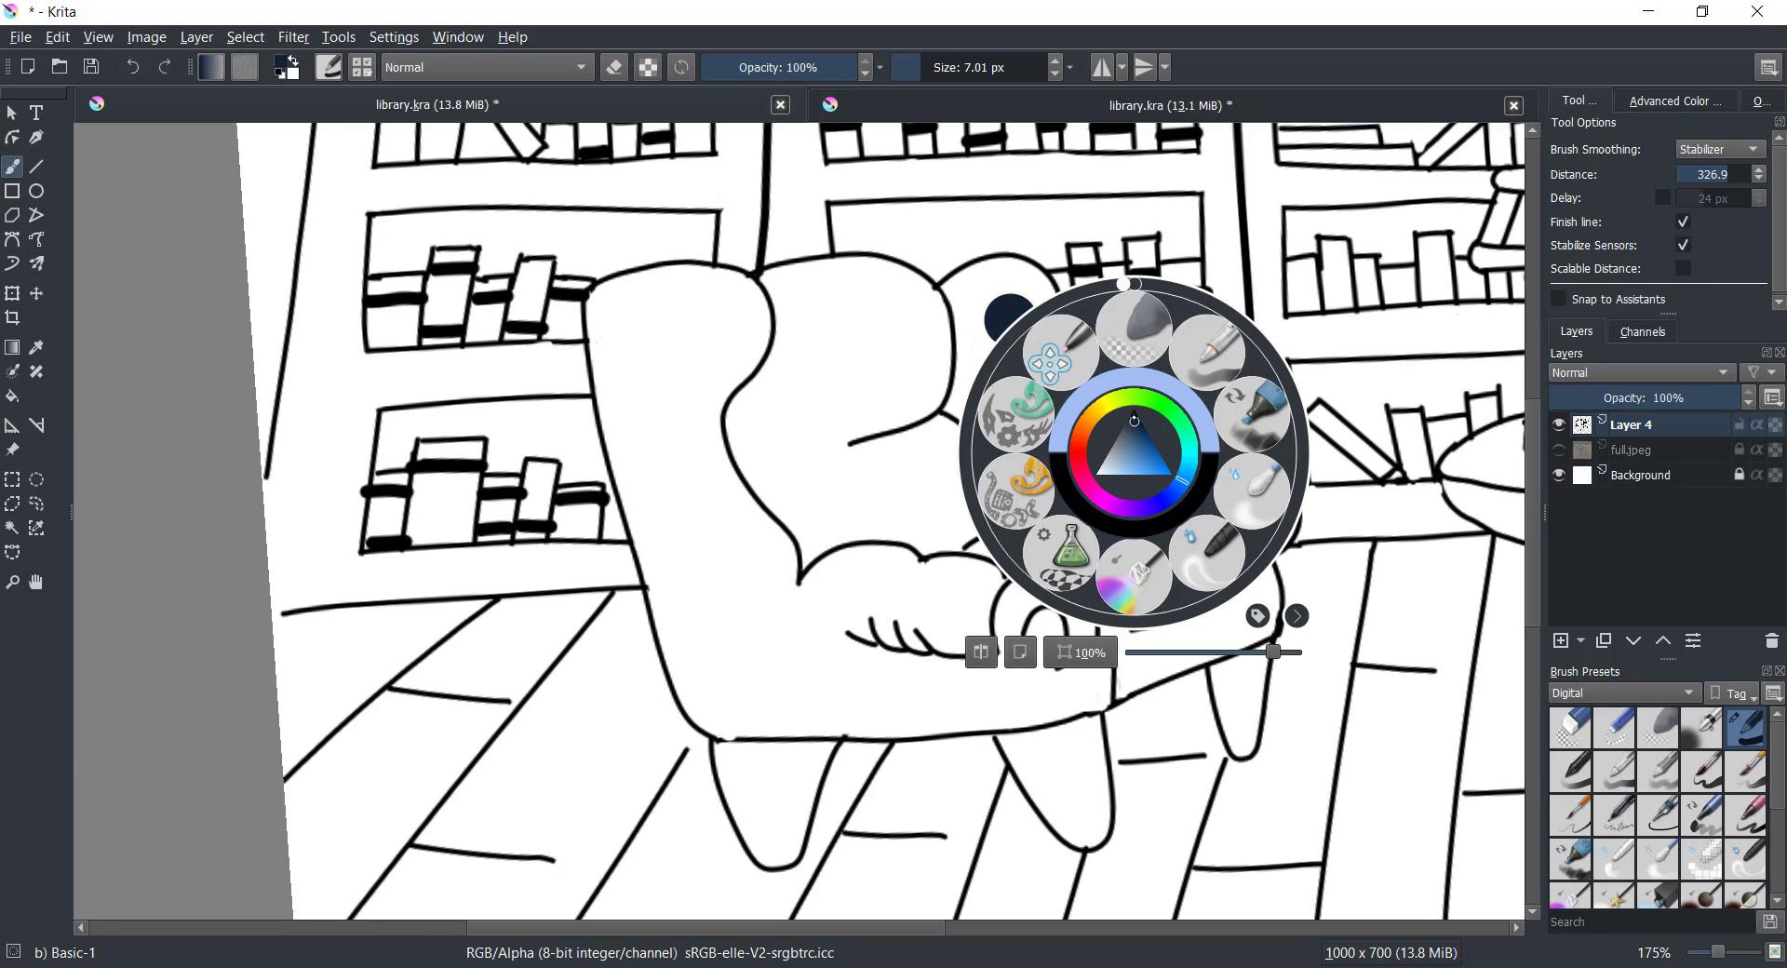
click(1261, 215)
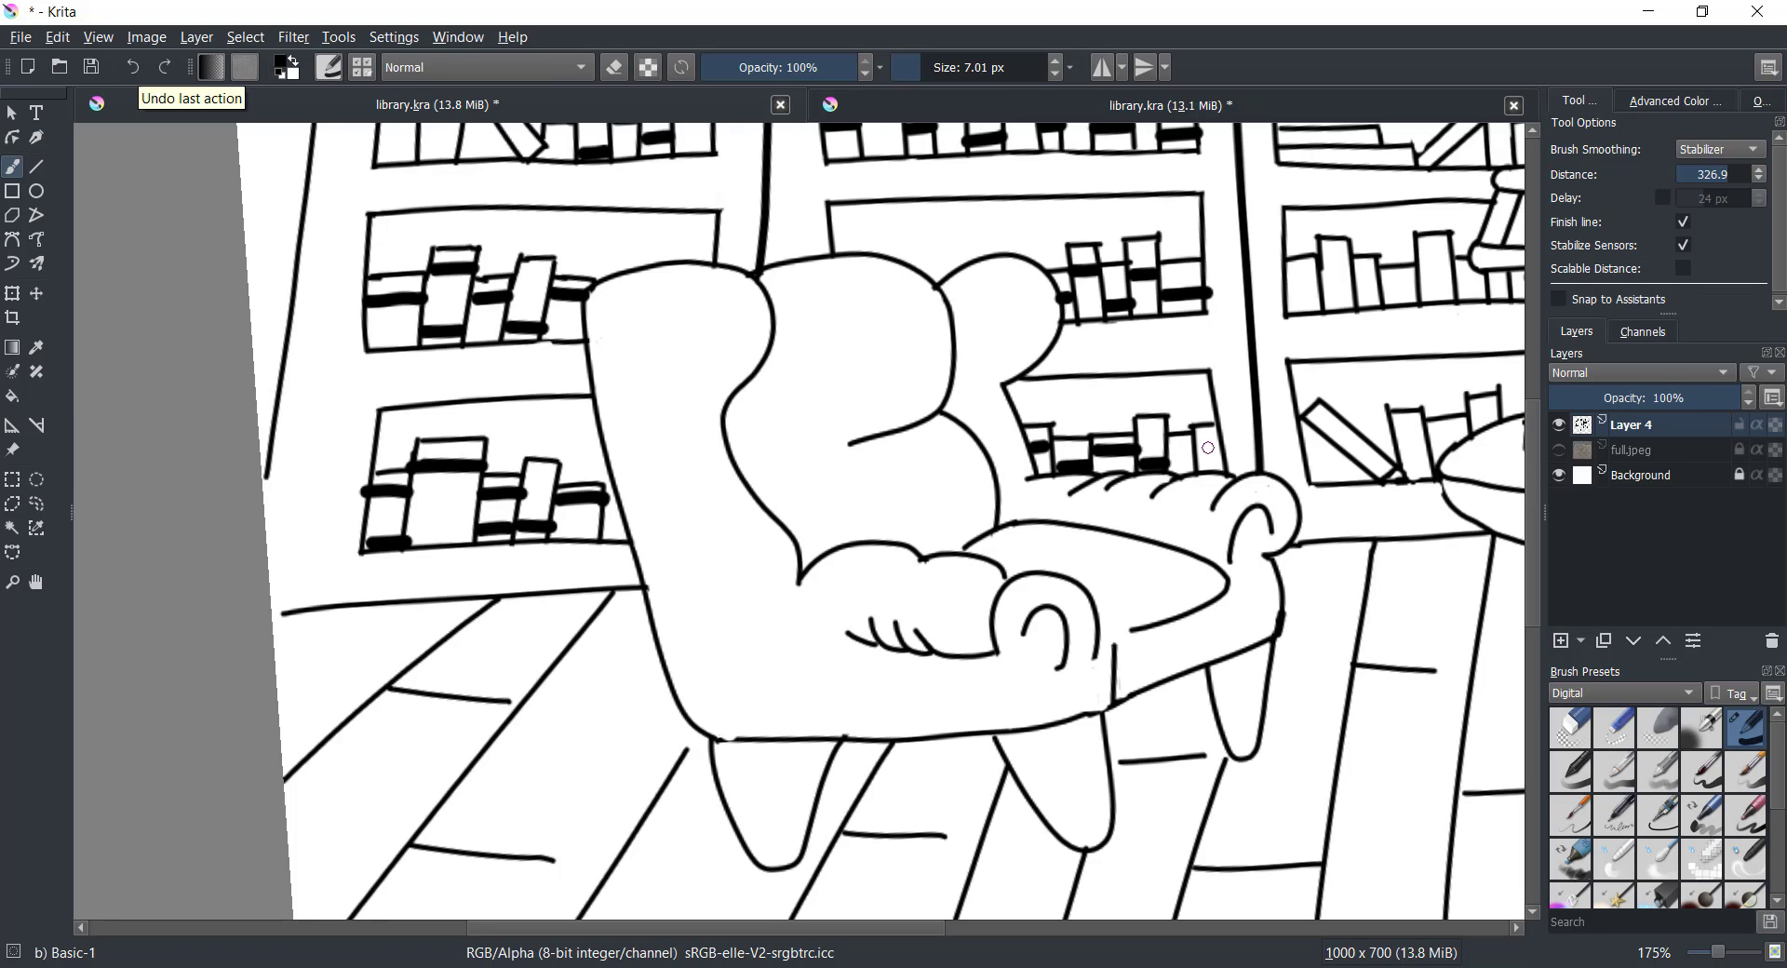
Band a book behind the chair and undo the stray stroke near the chair front
drag(1208, 448, 1222, 460)
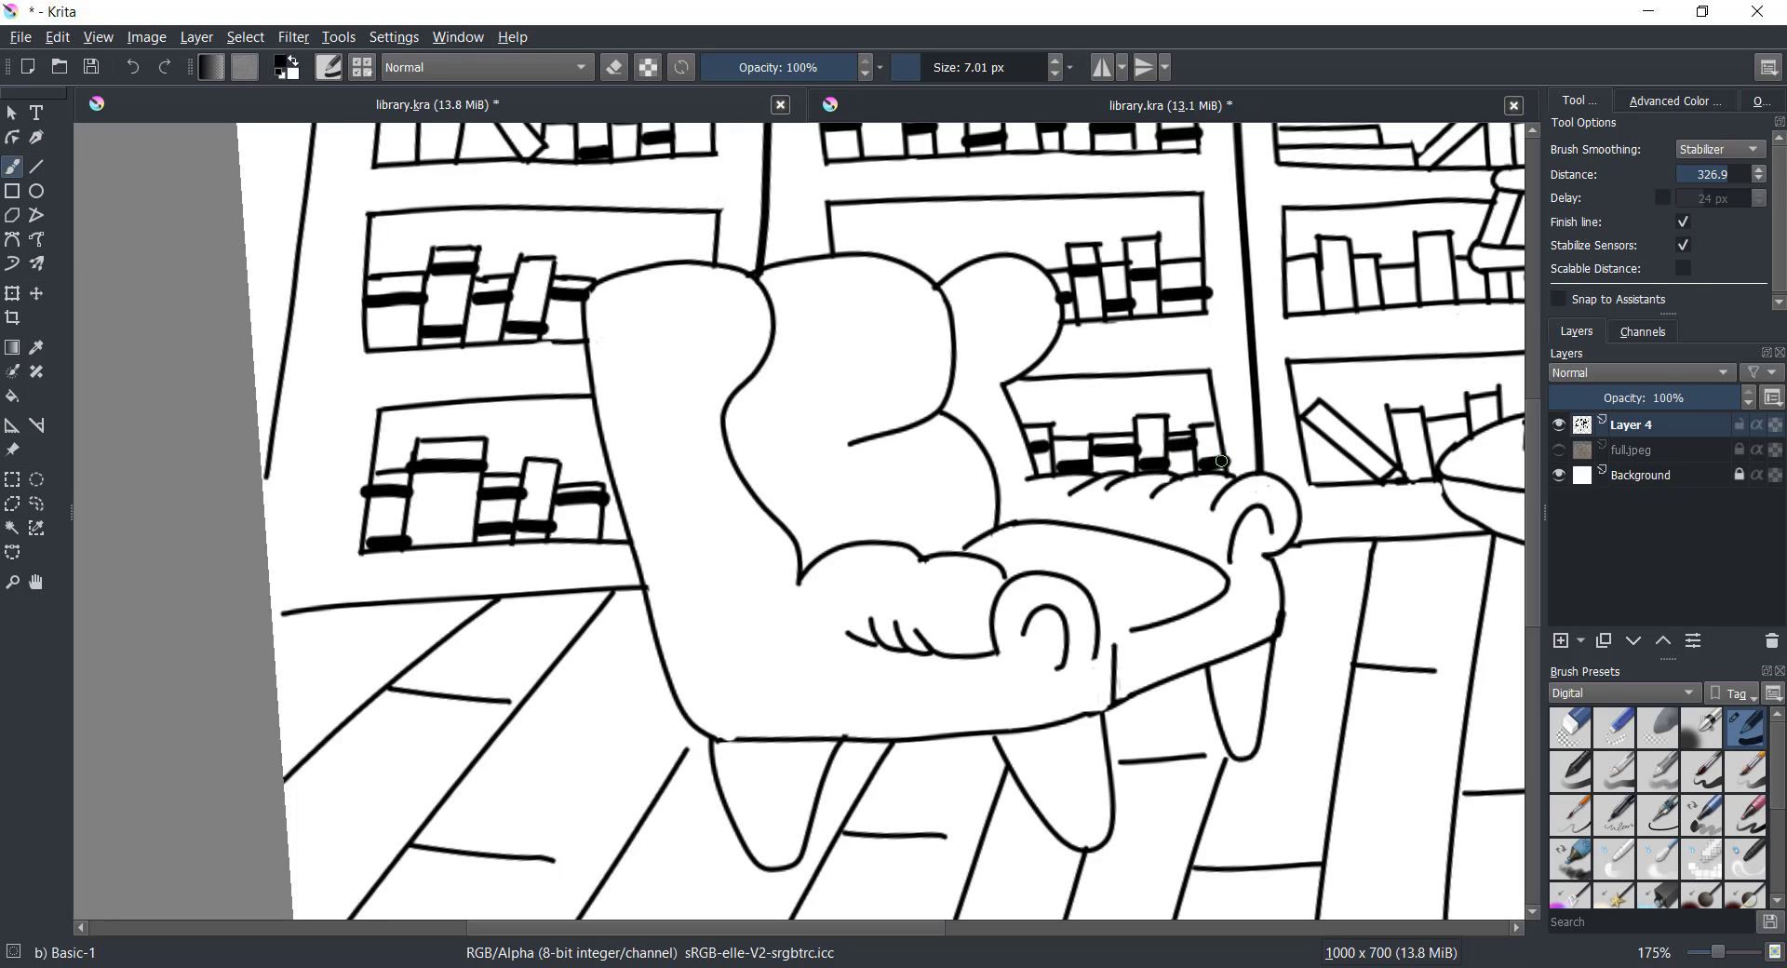
drag(1308, 673, 1140, 740)
key(ctrl+z)
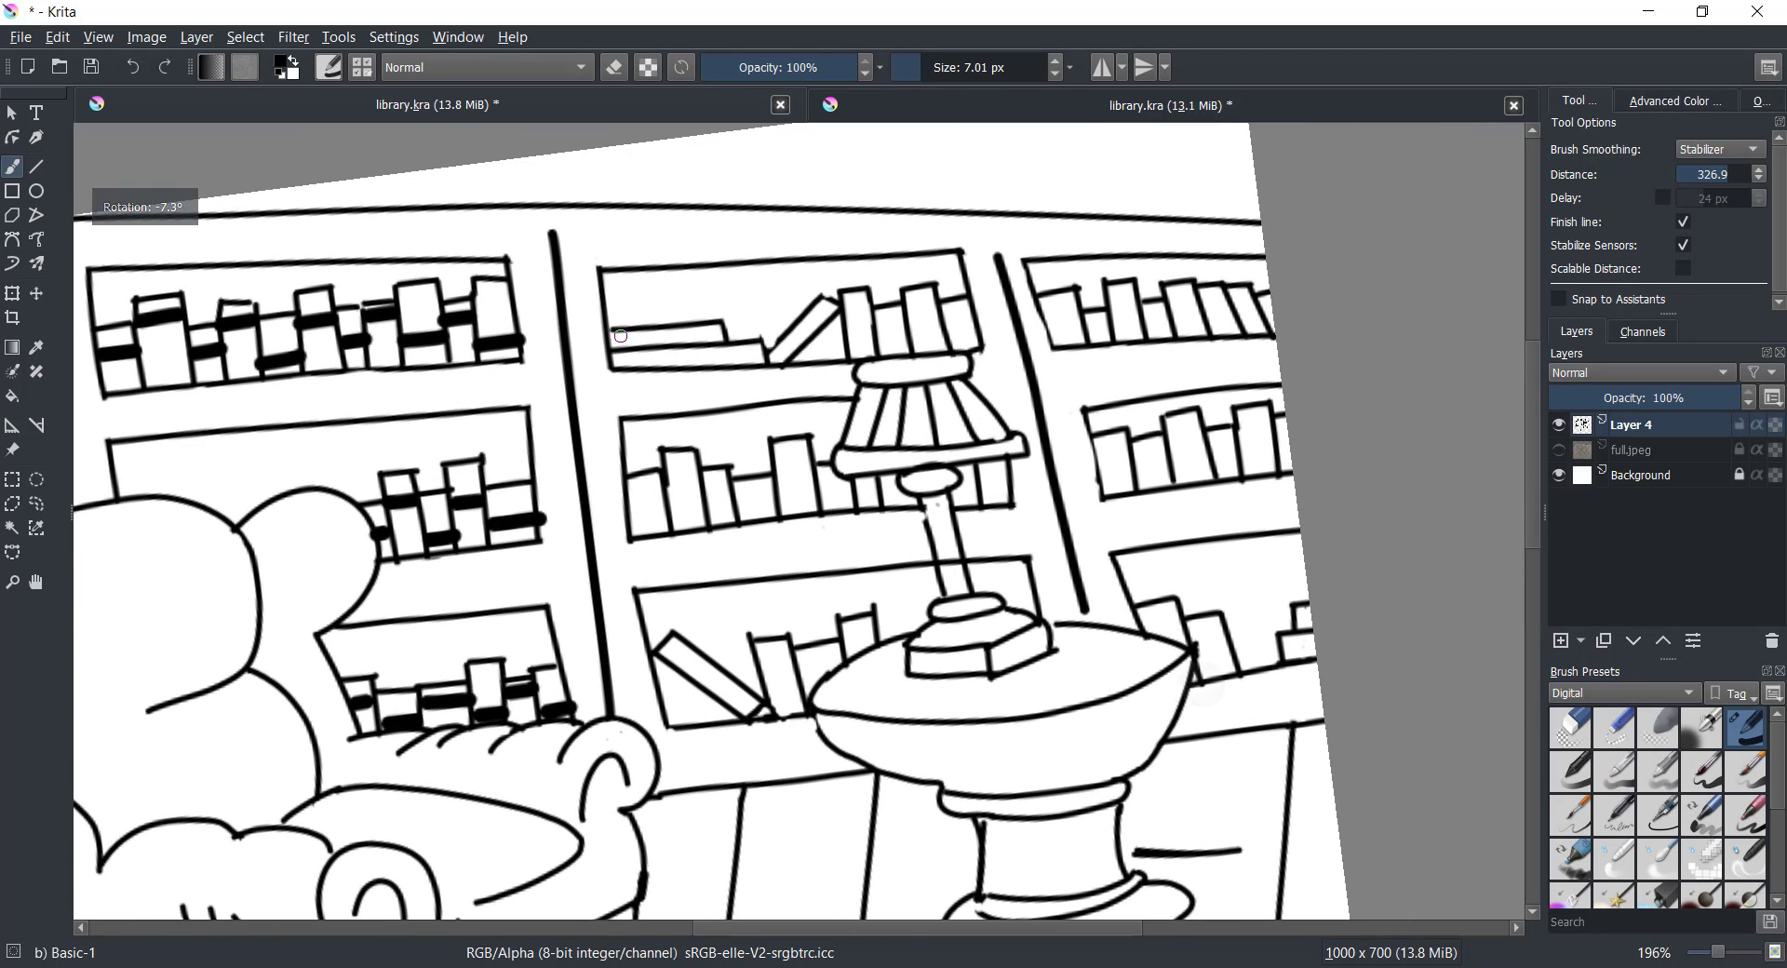
mouse_move(626, 337)
mouse_down()
mouse_move(705, 332)
mouse_move(748, 369)
mouse_move(654, 370)
mouse_up()
Band the left, leaning, upright, top-shelf and tall middle-shelf books near the lamp
drag(822, 307, 787, 352)
mouse_move(847, 322)
mouse_down()
mouse_move(908, 344)
mouse_move(937, 309)
mouse_move(981, 335)
mouse_up()
mouse_move(628, 498)
mouse_down()
mouse_move(707, 521)
mouse_move(735, 484)
mouse_move(783, 511)
mouse_up()
mouse_move(769, 448)
mouse_down()
mouse_move(811, 445)
mouse_move(815, 486)
mouse_move(847, 476)
mouse_move(884, 498)
mouse_move(977, 495)
mouse_move(1010, 469)
mouse_up()
Band the books around the lamp pole, the tilted and upright books, and right-shelf books
drag(865, 488, 894, 484)
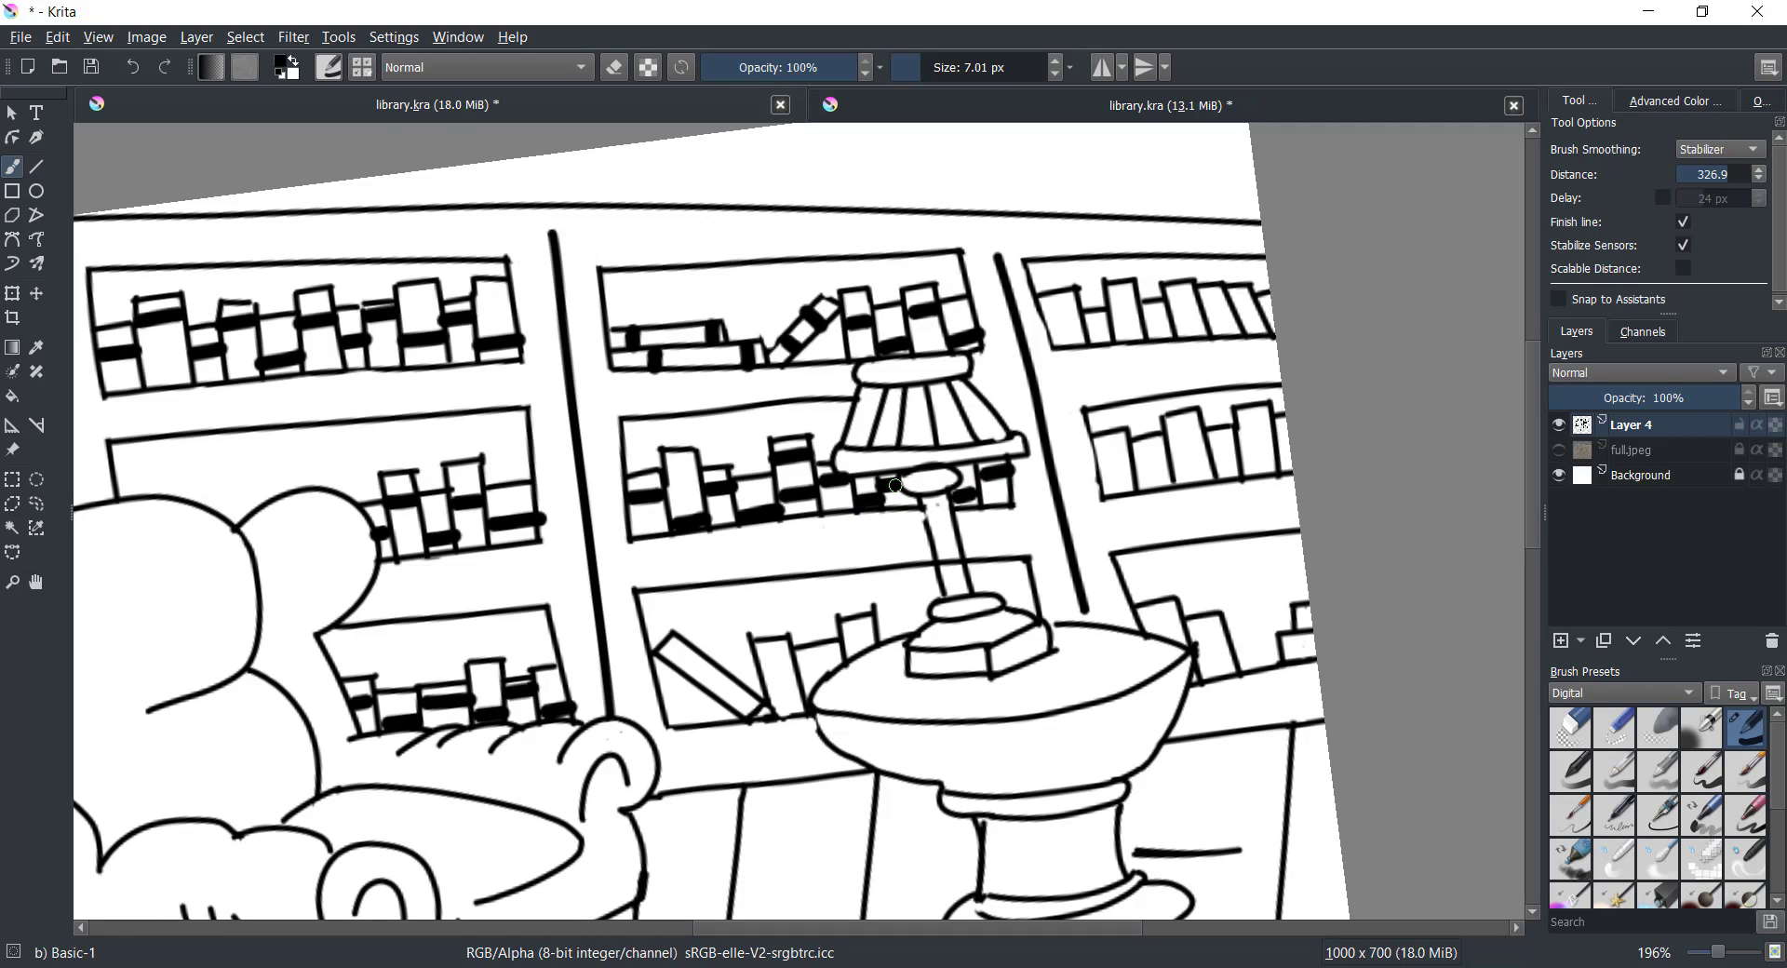
drag(666, 655, 690, 642)
mouse_move(735, 709)
mouse_down()
mouse_move(788, 654)
mouse_move(801, 693)
mouse_move(871, 633)
mouse_up()
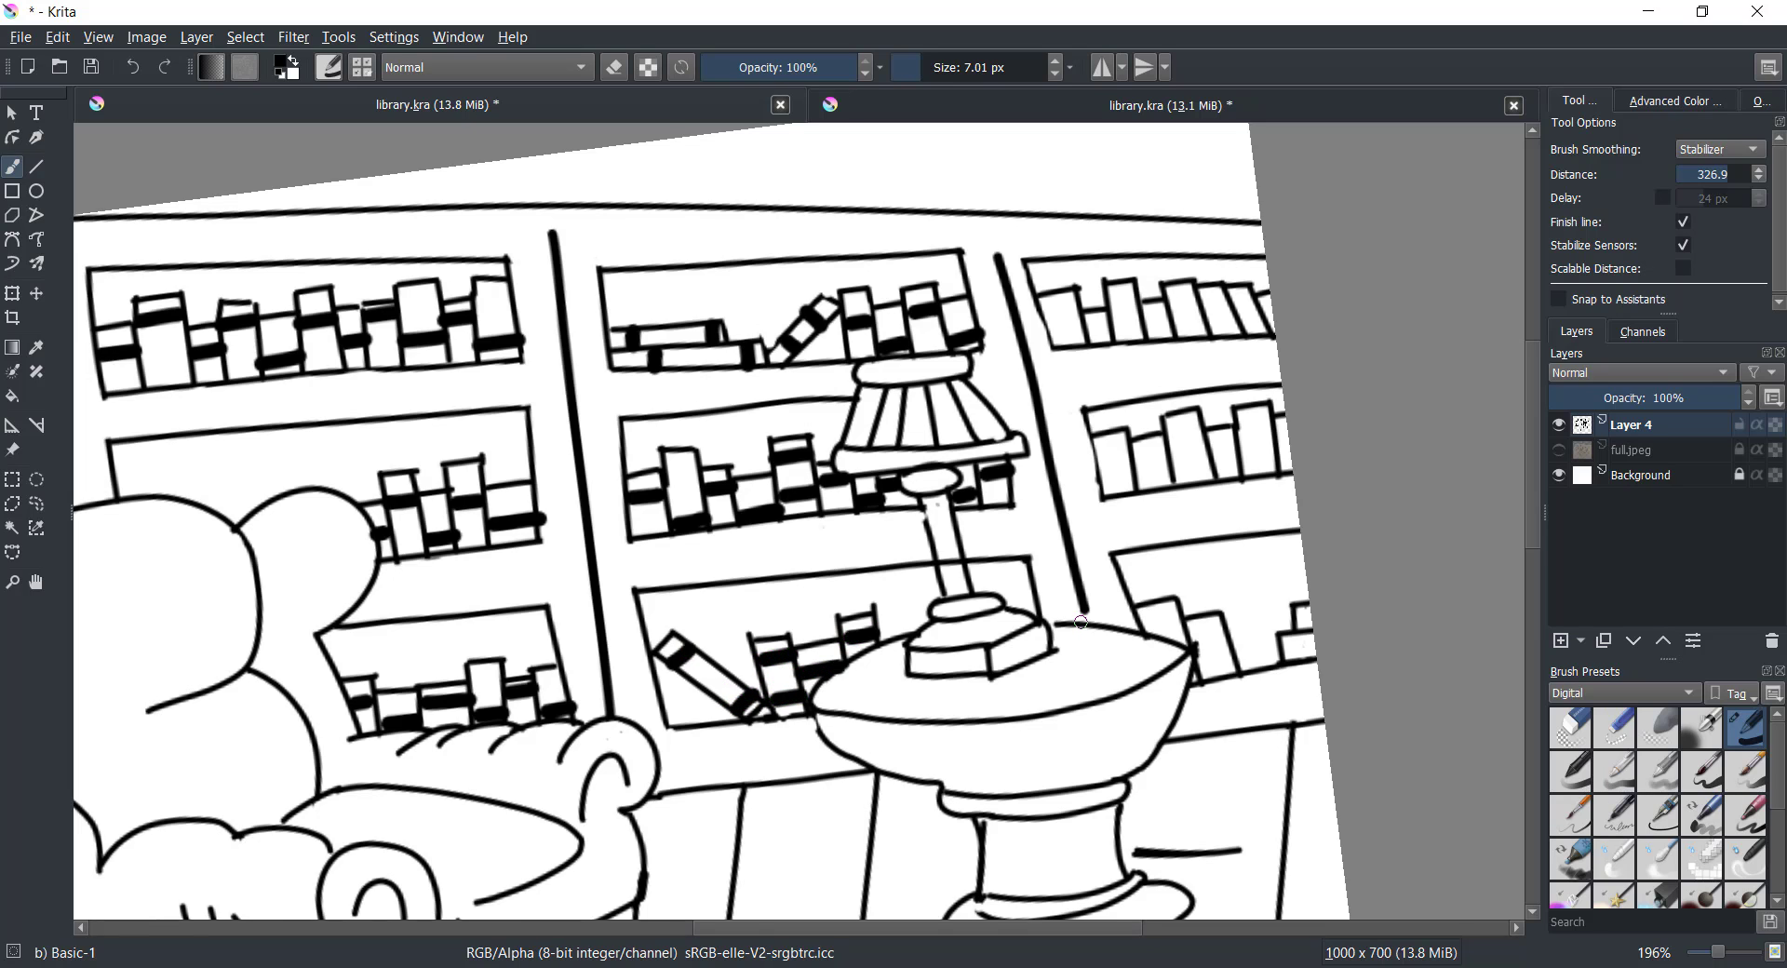
mouse_move(1080, 622)
mouse_down()
mouse_move(787, 496)
mouse_move(930, 529)
mouse_move(994, 479)
mouse_move(1001, 497)
mouse_up()
mouse_move(795, 330)
mouse_down()
mouse_move(868, 353)
mouse_move(900, 313)
mouse_move(938, 330)
mouse_move(964, 305)
mouse_move(986, 337)
mouse_up()
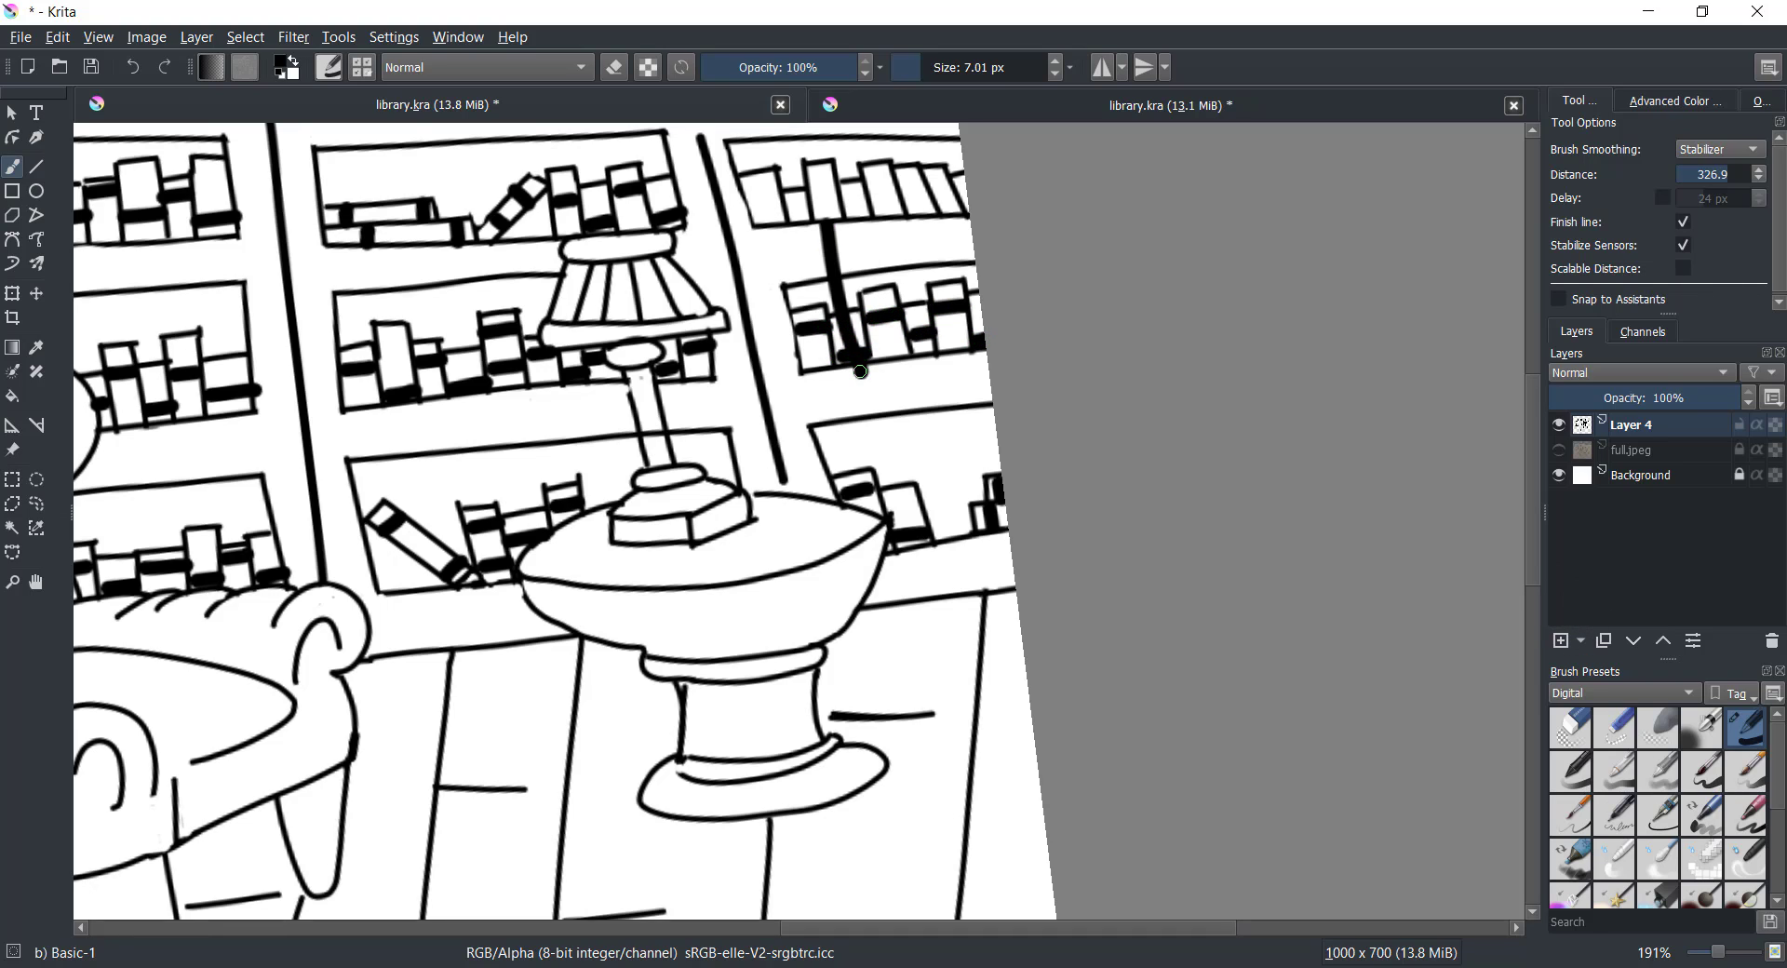
Undo the last band, band a top-shelf book spine instead, and toggle eraser mode
click(133, 67)
scroll(847, 363, up, 2)
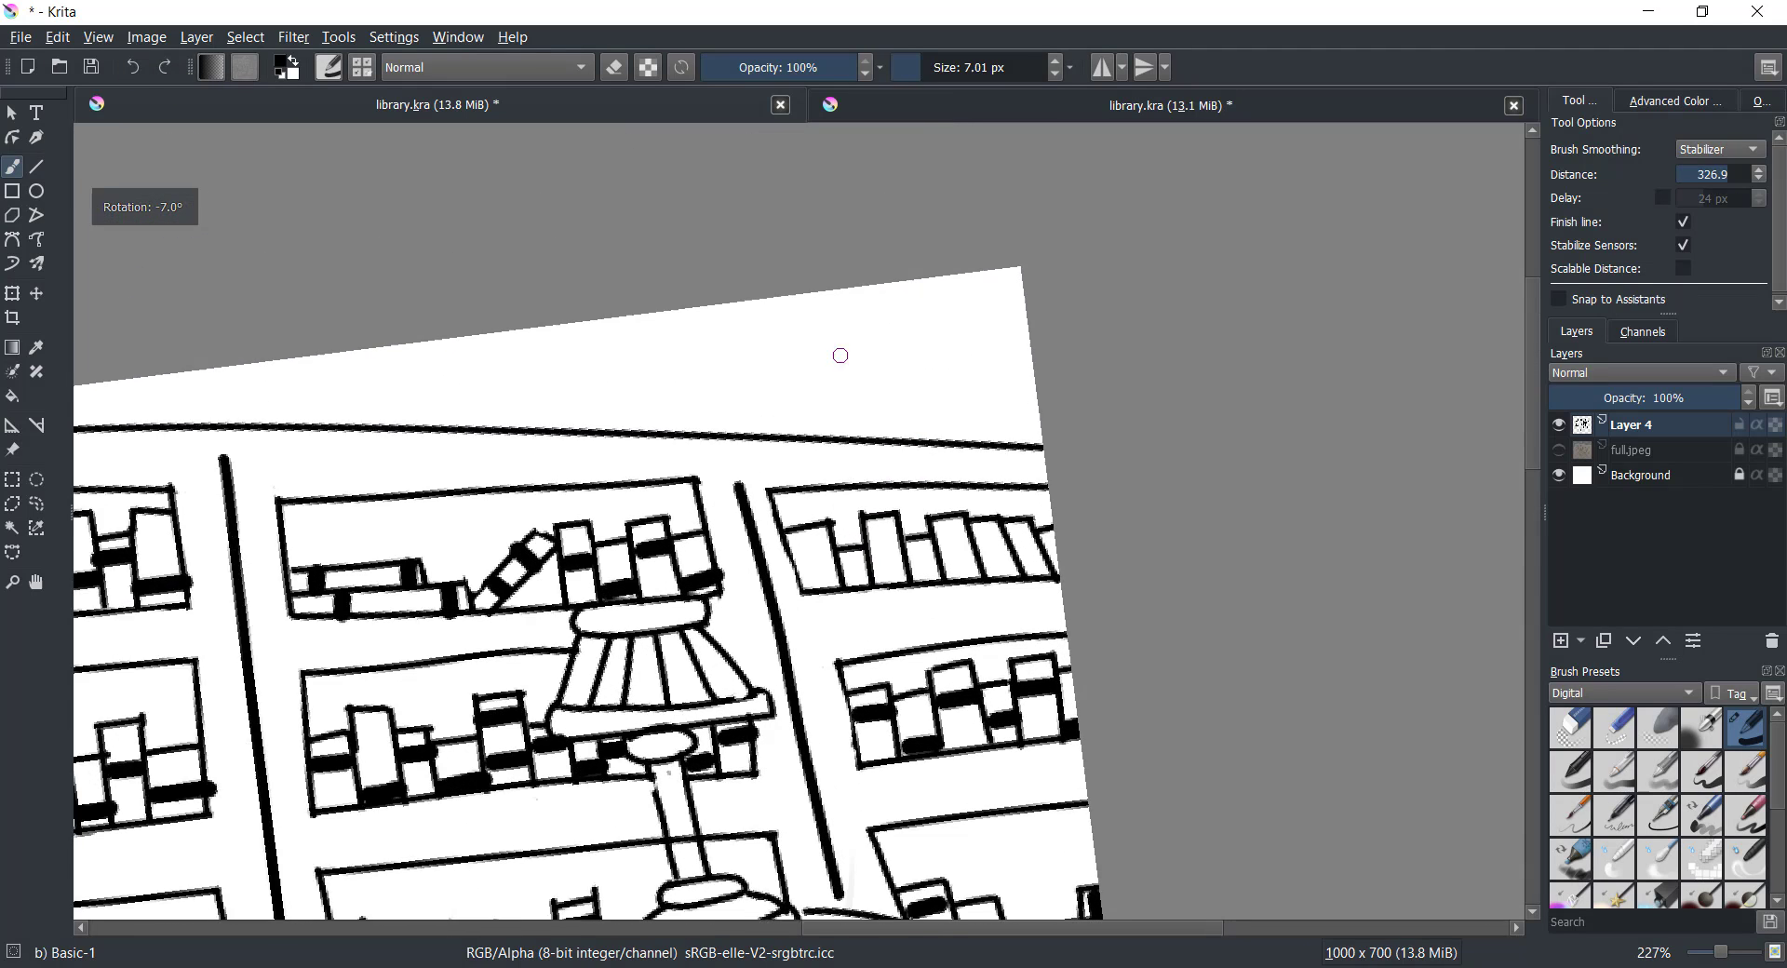
mouse_move(780, 553)
mouse_down()
mouse_move(825, 537)
mouse_move(872, 570)
mouse_move(901, 529)
mouse_move(937, 562)
mouse_move(970, 523)
mouse_move(1056, 547)
mouse_up()
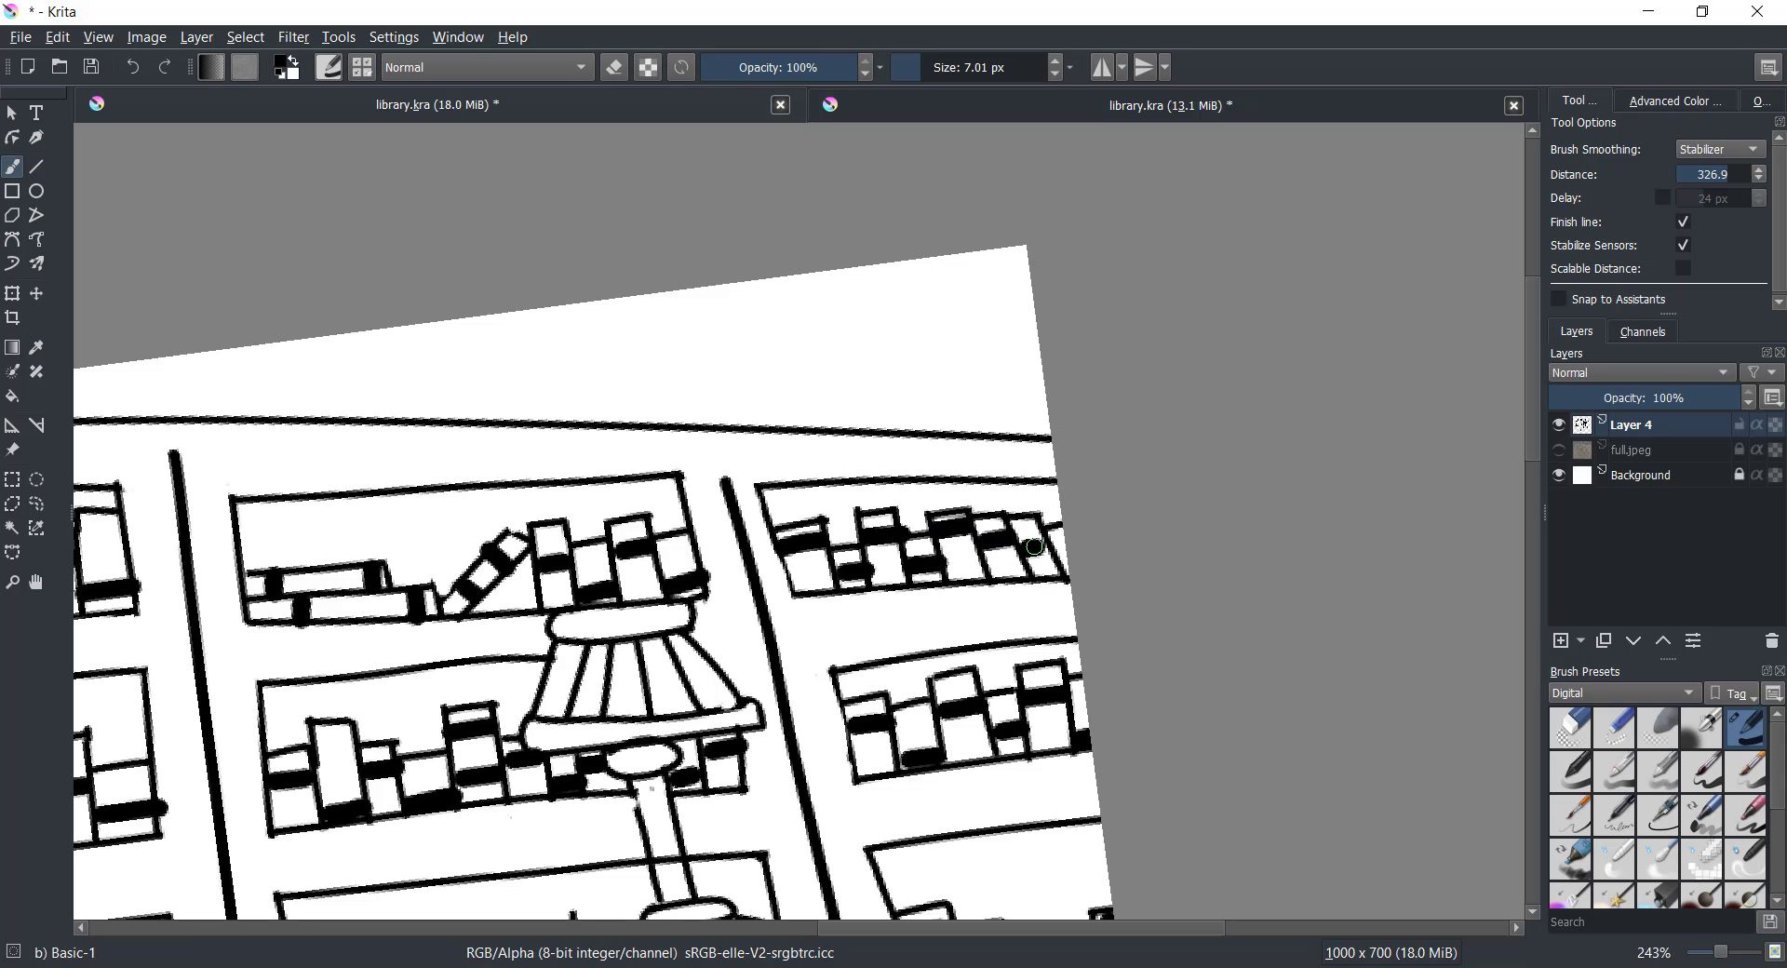
scroll(1096, 556, down, 2)
scroll(1099, 530, down, 3)
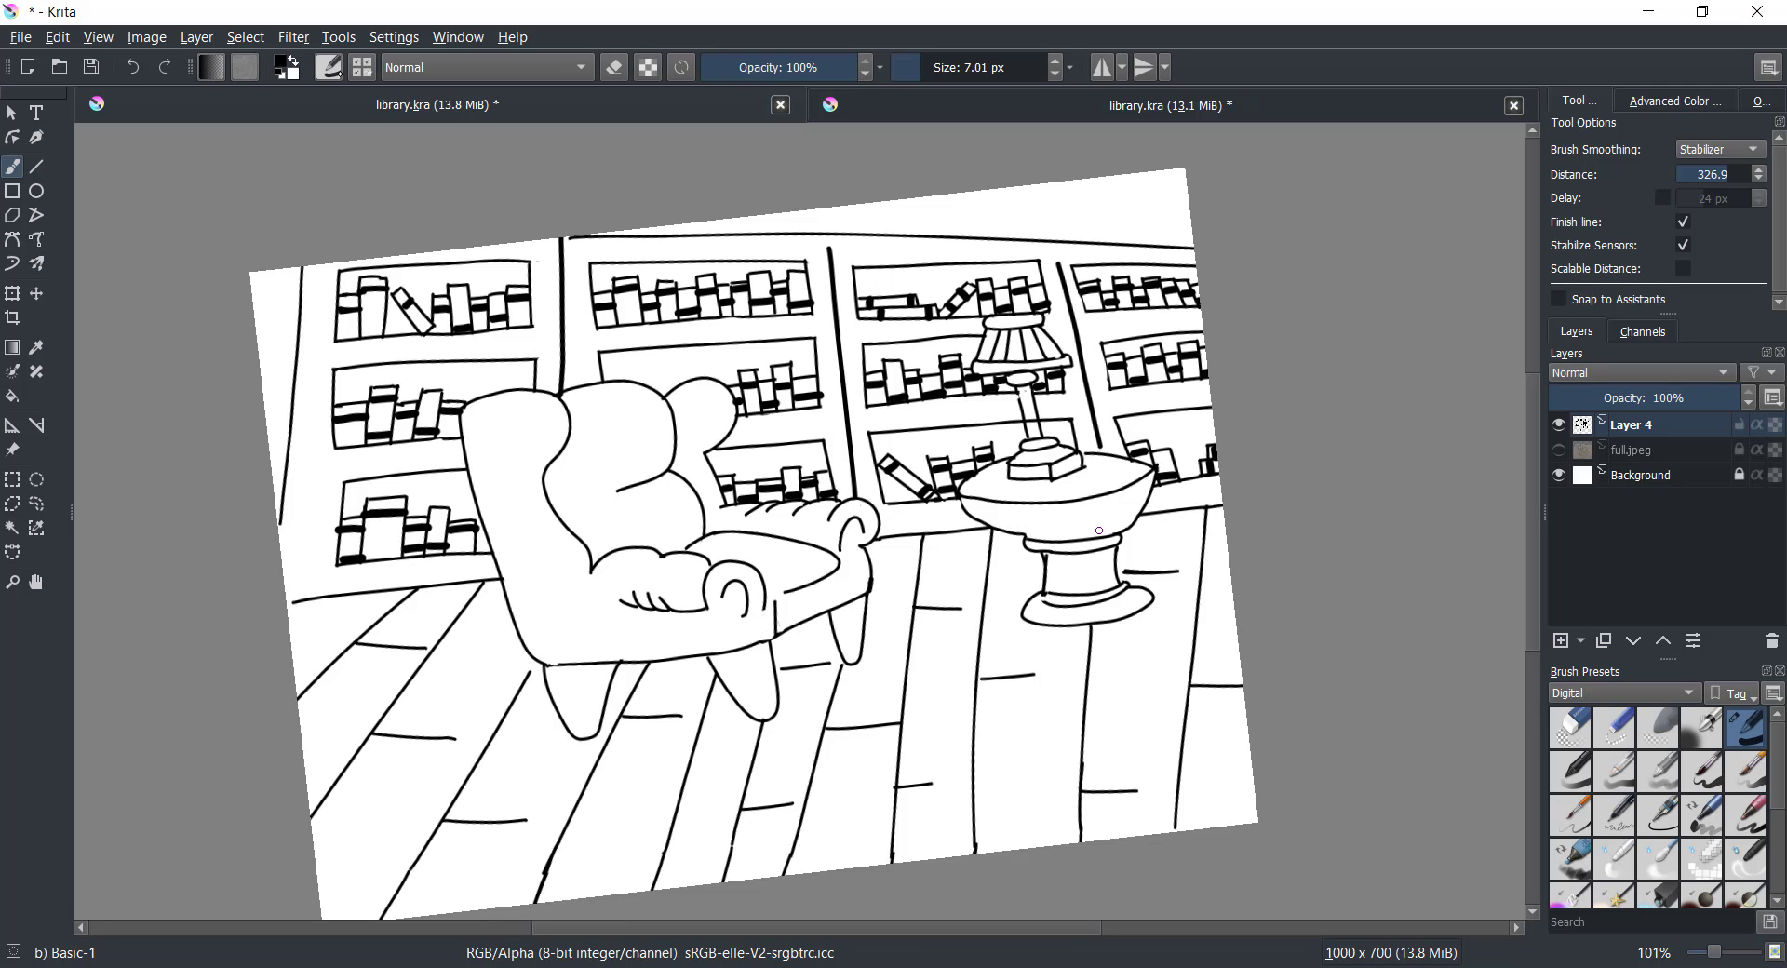
key(e)
scroll(1099, 529, up, 4)
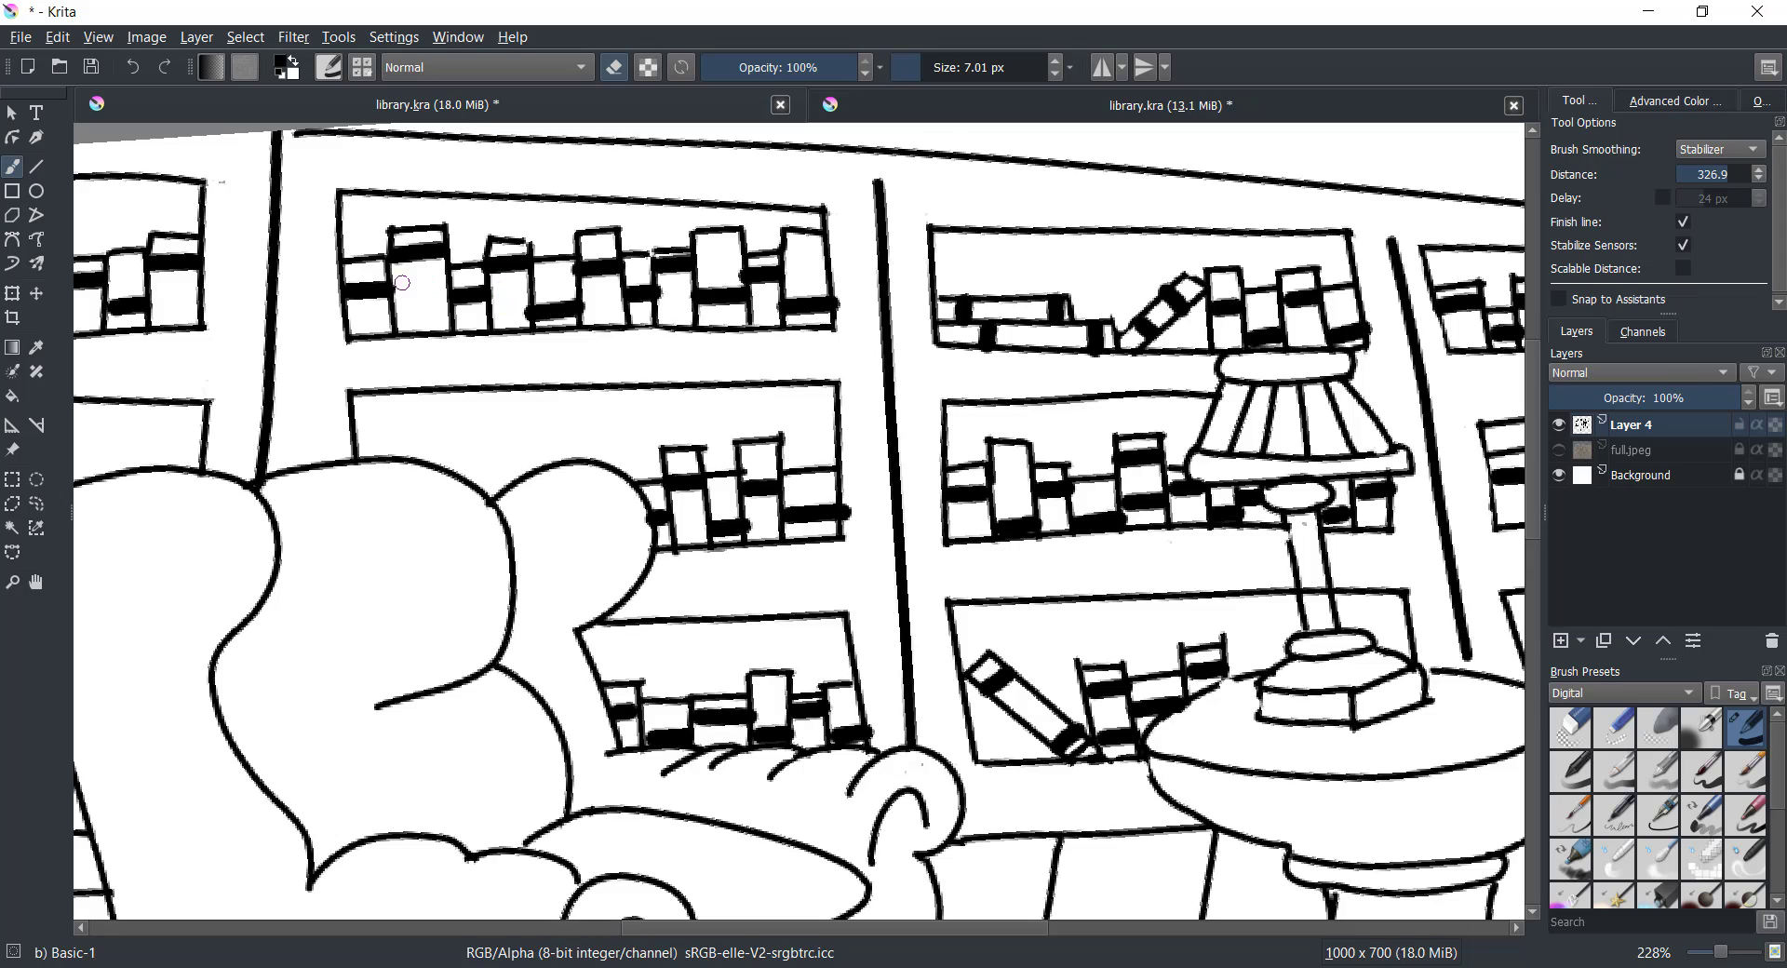
Reduce the brush to 2.01 px and undo a trial stroke on a book edge
click(1054, 74)
scroll(1054, 78, down, 2)
scroll(1055, 79, down, 2)
drag(736, 258, 662, 287)
key(ctrl+z)
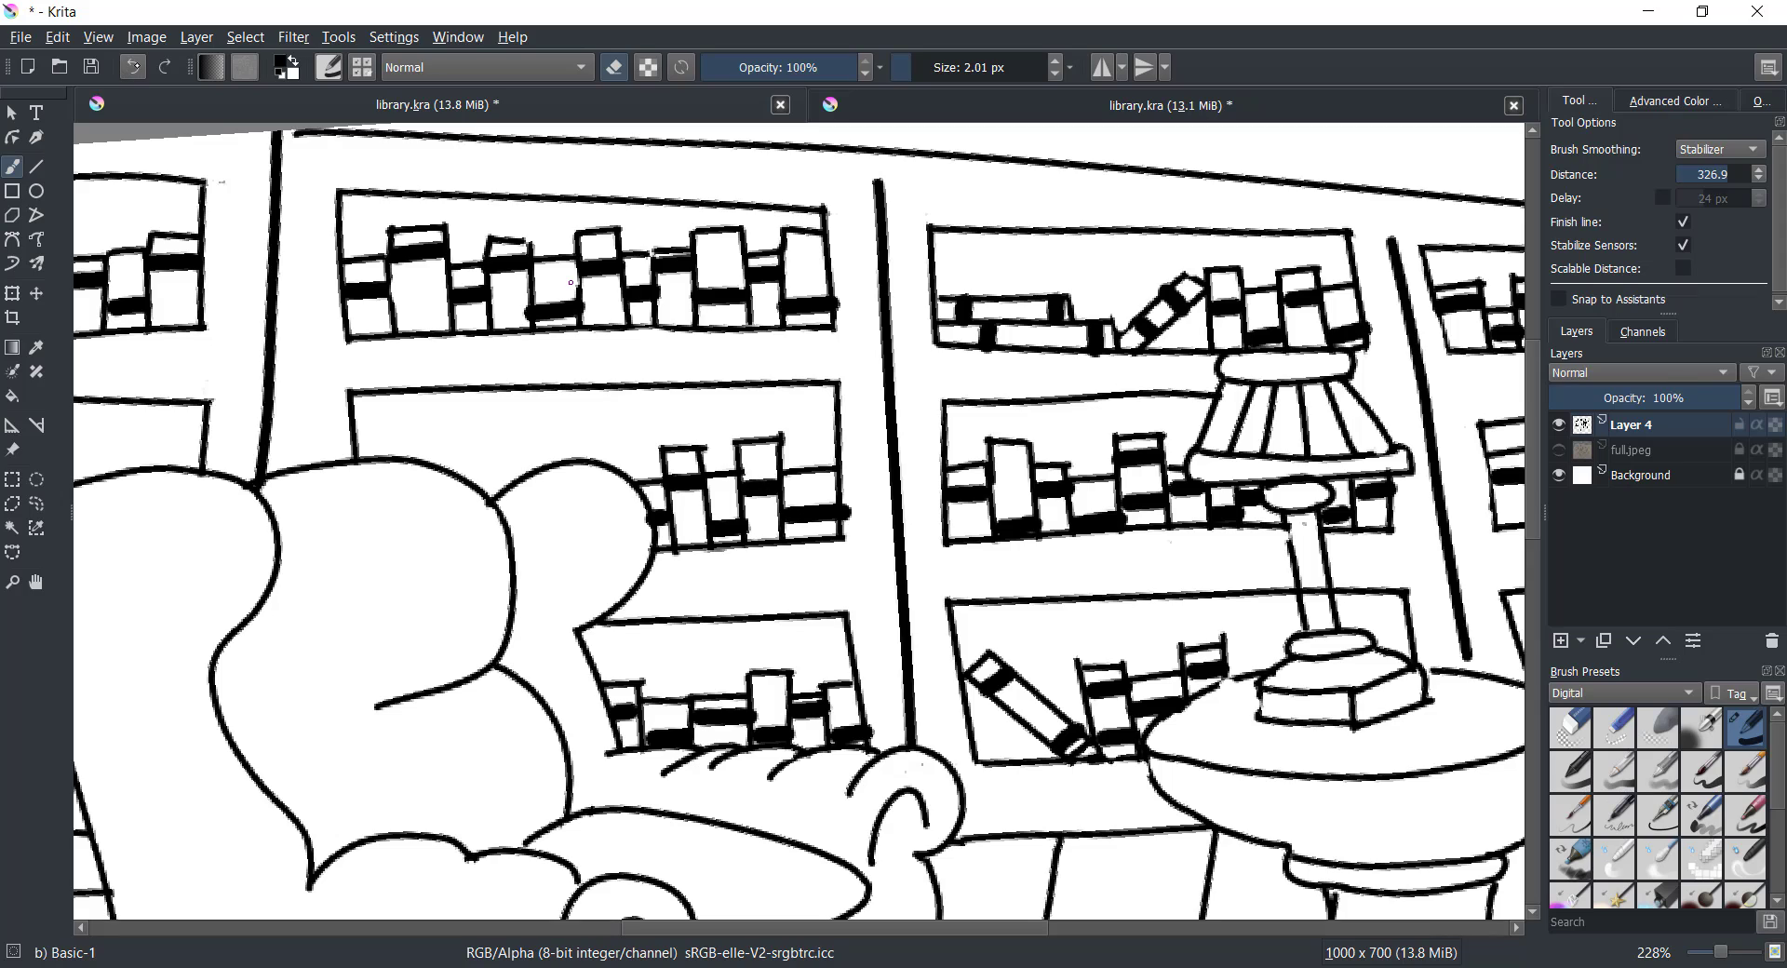
key(ctrl+shift+z)
key(ctrl+z)
scroll(1149, 668, down, 3)
scroll(1154, 672, down, 3)
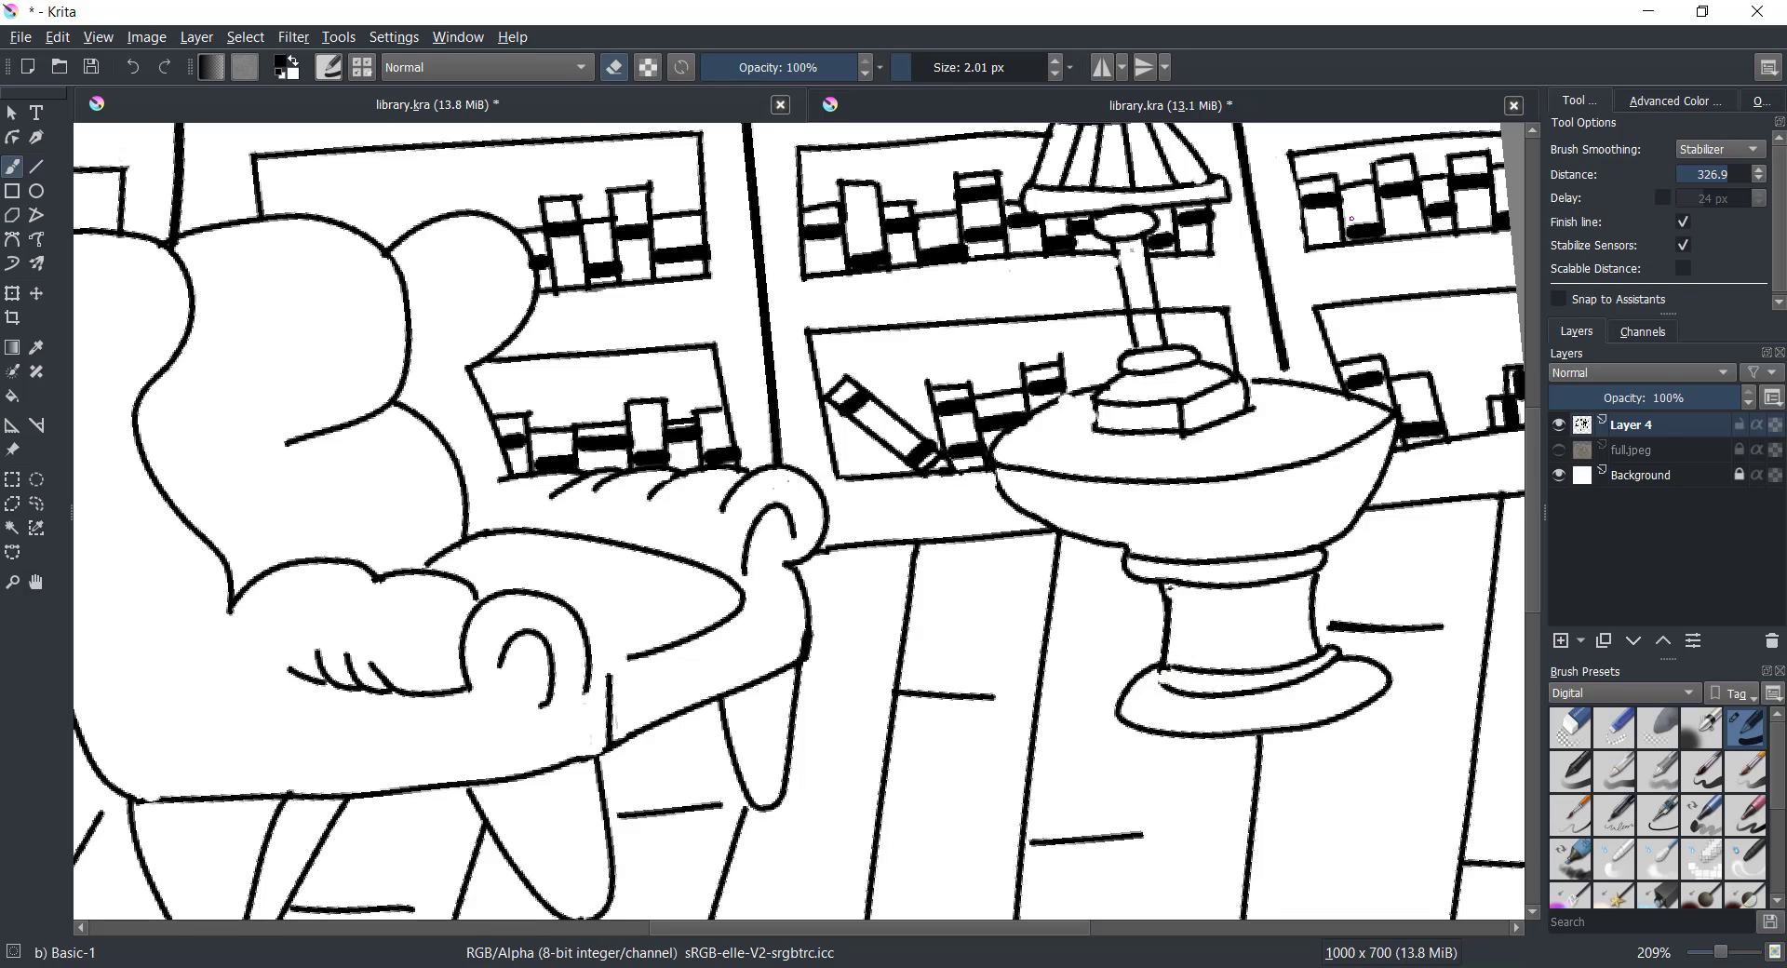
scroll(1352, 218, down, 1)
scroll(1209, 372, down, 1)
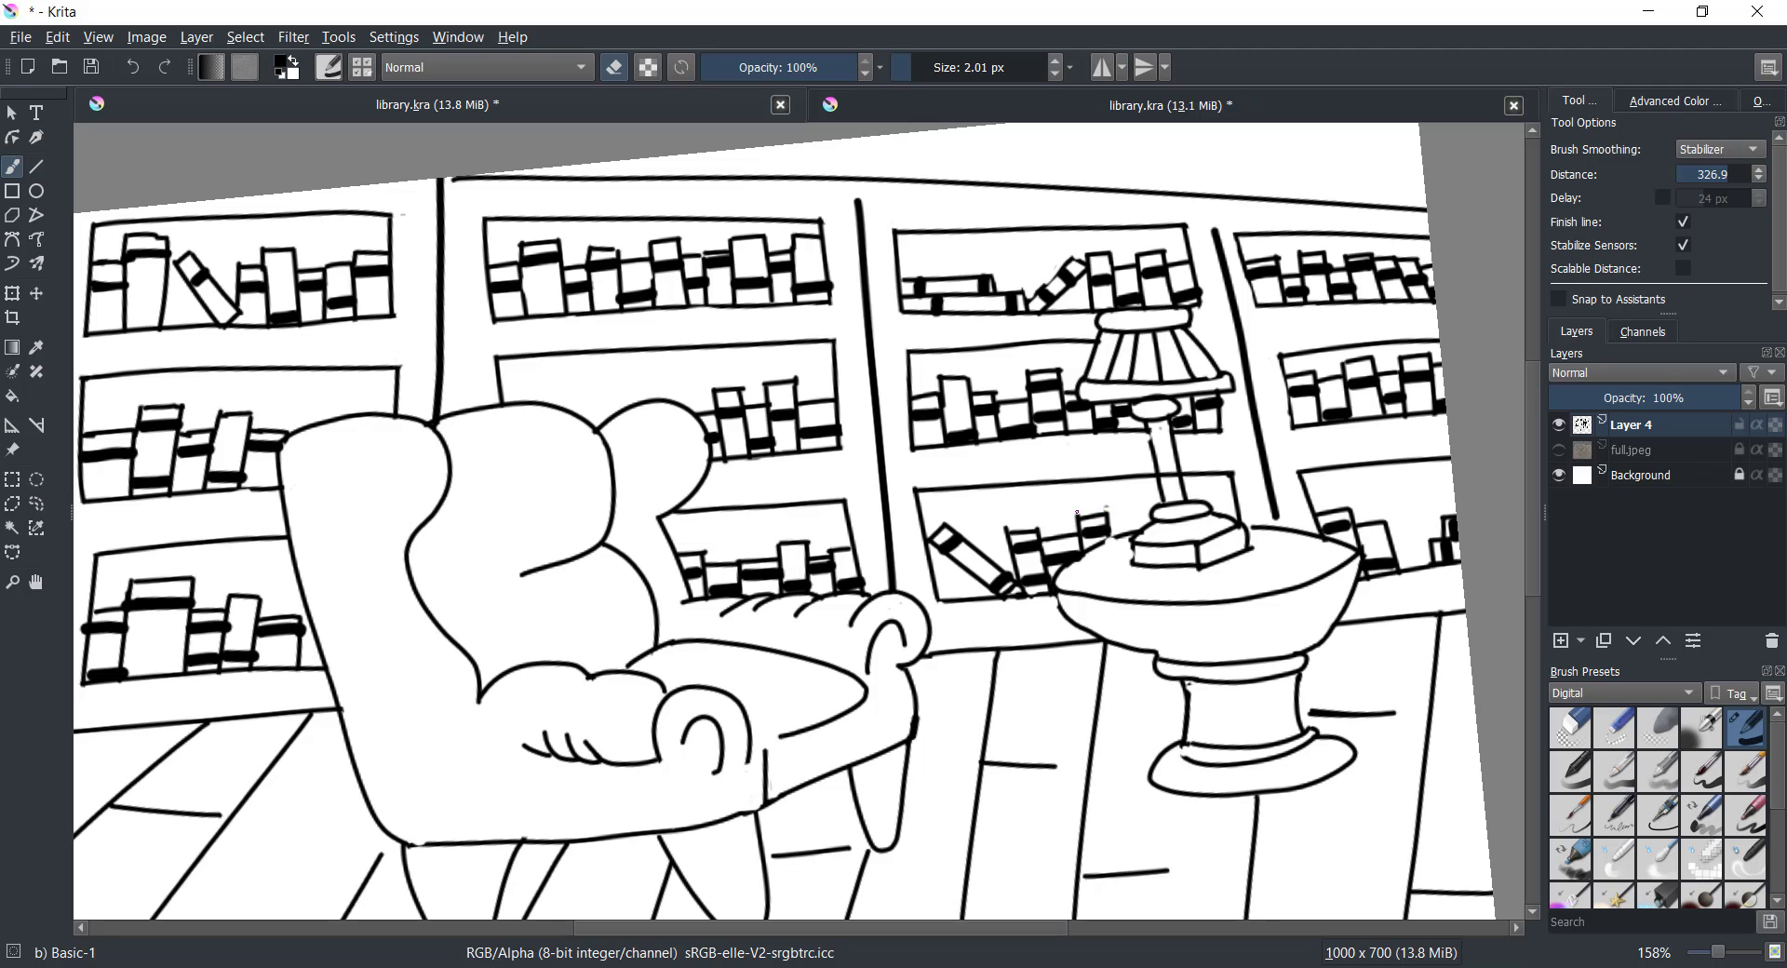
scroll(1016, 523, down, 3)
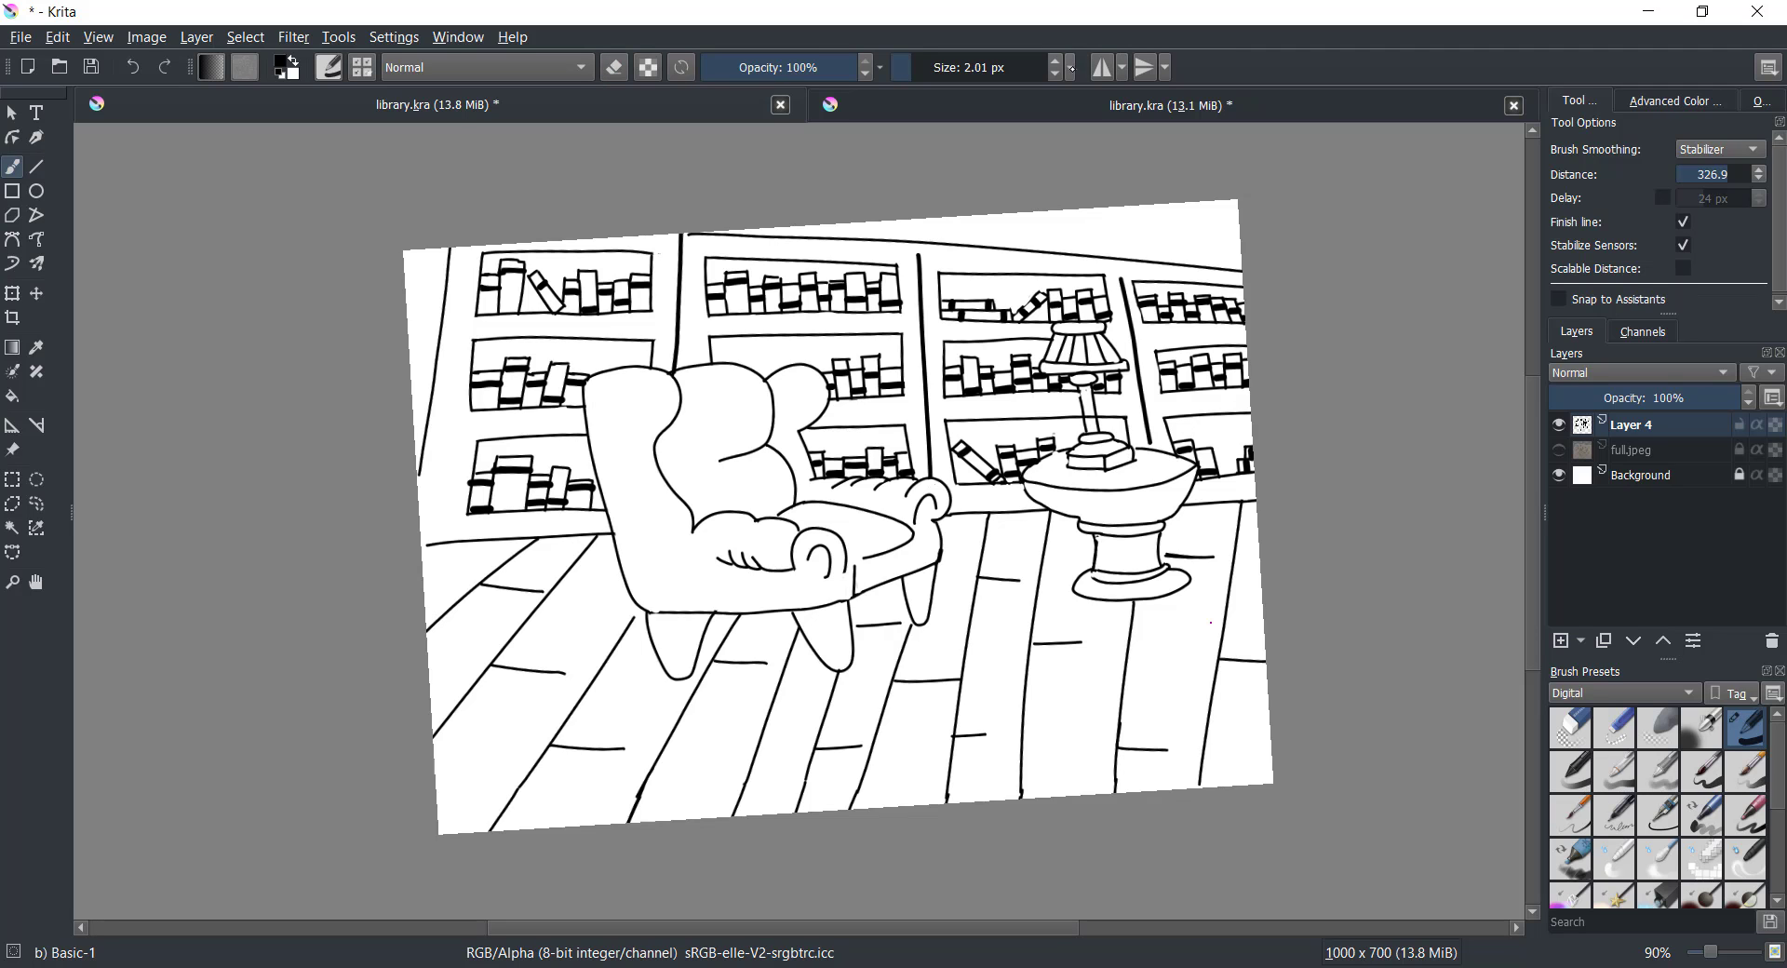
scroll(1210, 474, up, 2)
scroll(1210, 474, up, 2)
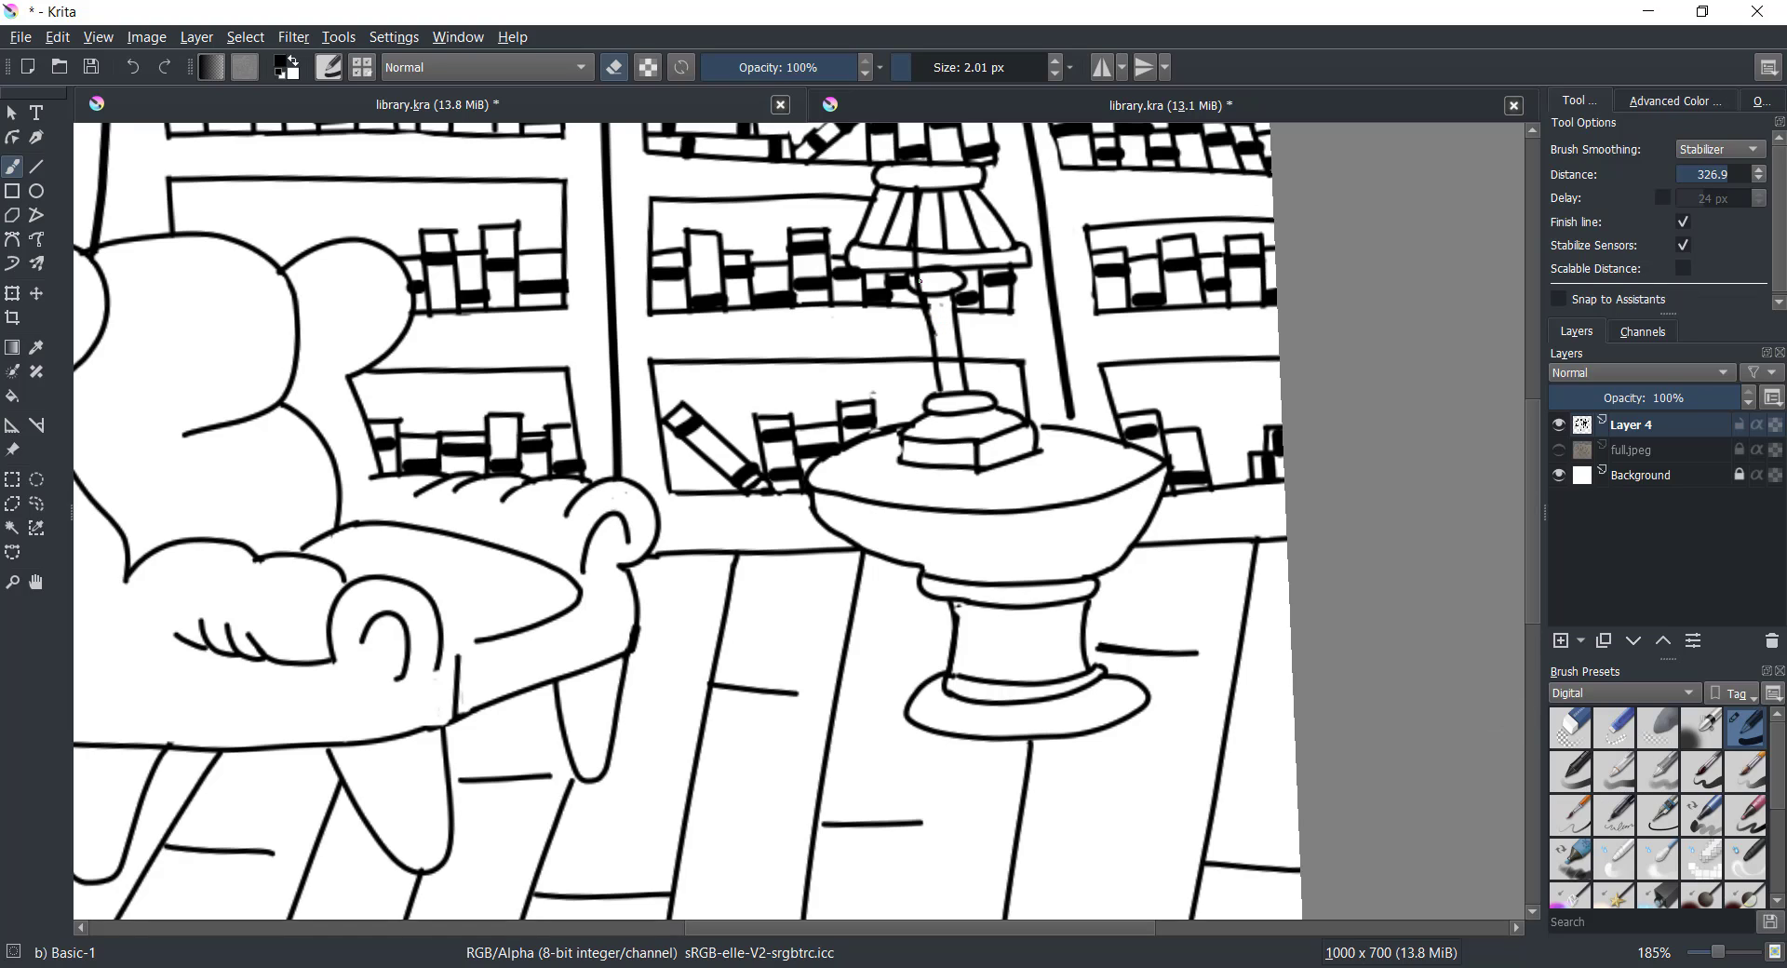
drag(914, 264, 915, 259)
key(ctrl+z)
scroll(1139, 638, down, 2)
scroll(1139, 637, down, 1)
scroll(1139, 638, down, 1)
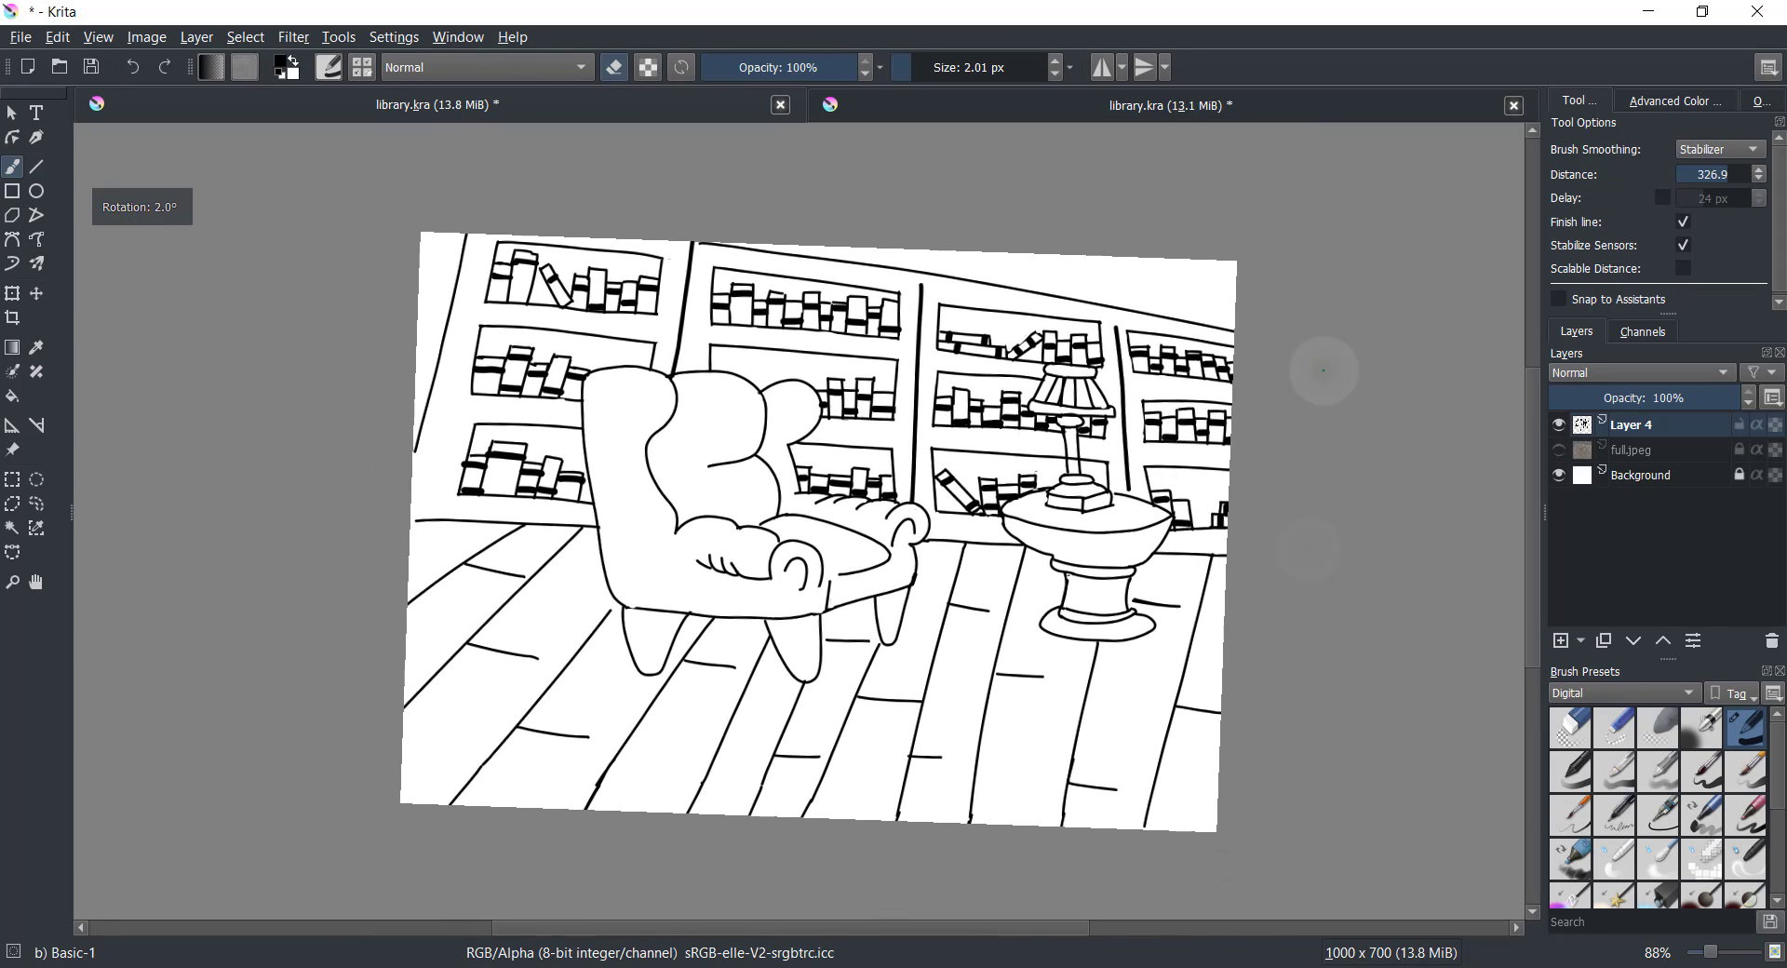